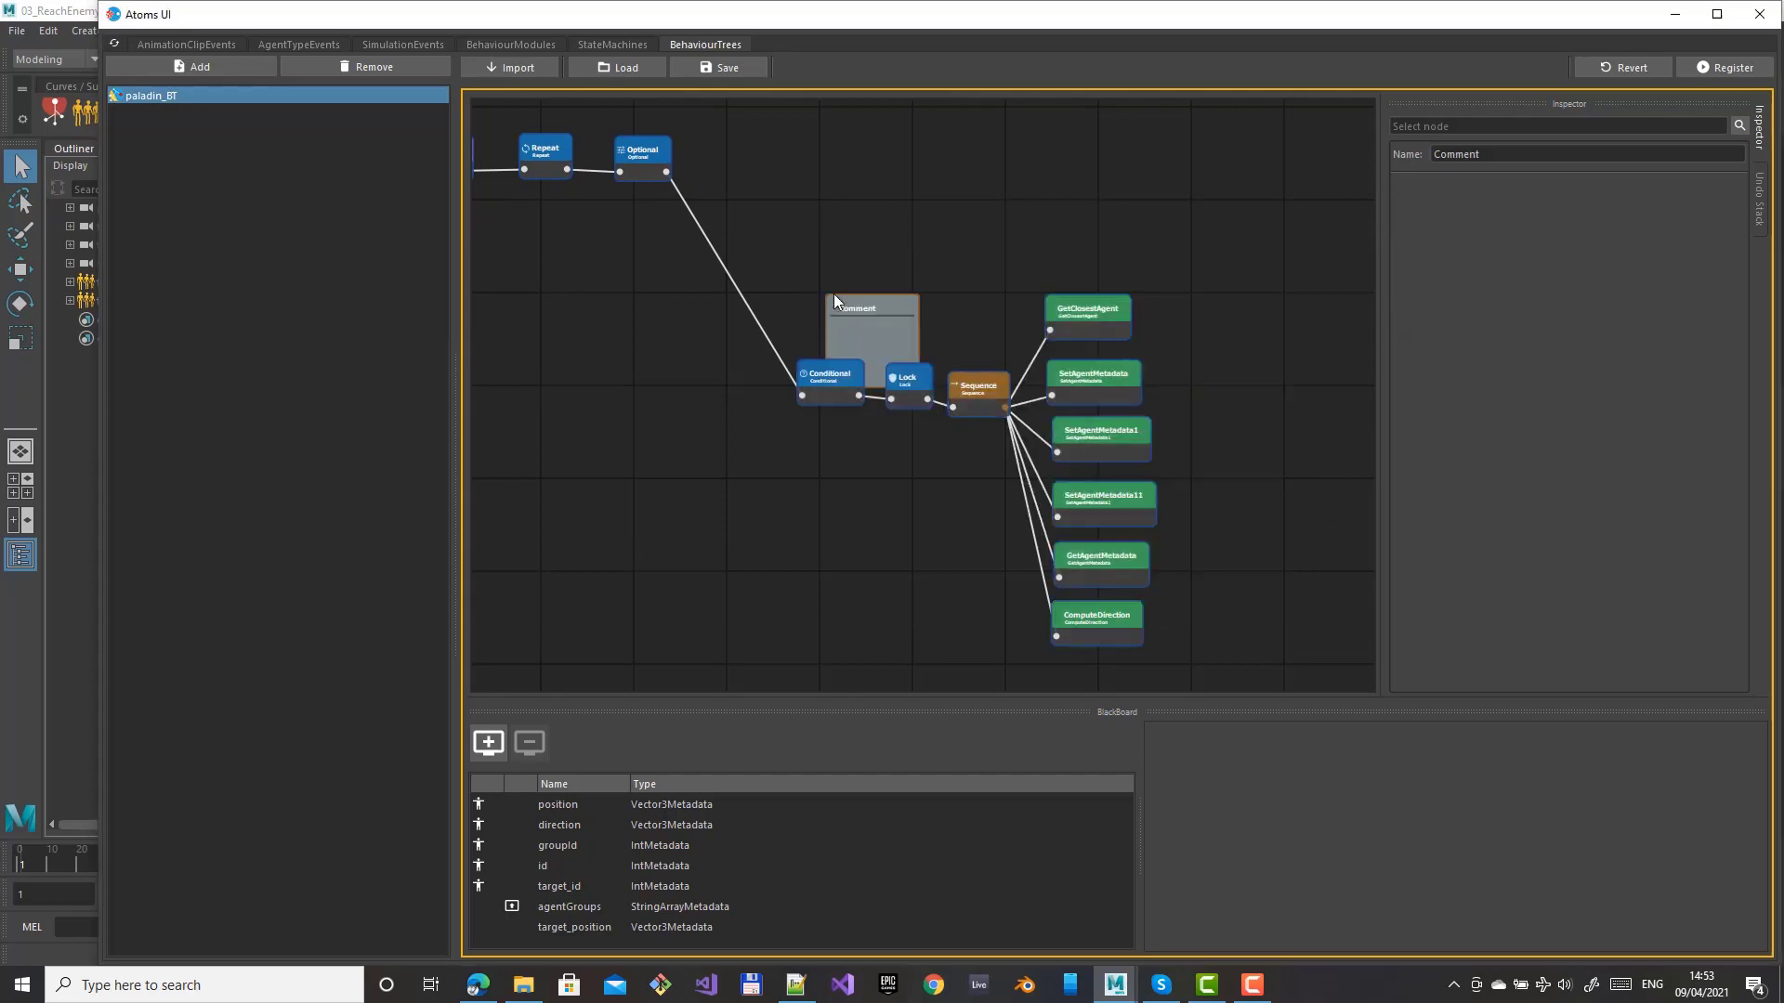
Enlarge the comment box to enclose the Conditional, Lock, Sequence and child nodes, title it "Find Enemy", and shift the group slightly
{"action": "left_click_drag", "start_coordinate": [834, 297], "coordinate": [744, 260]}
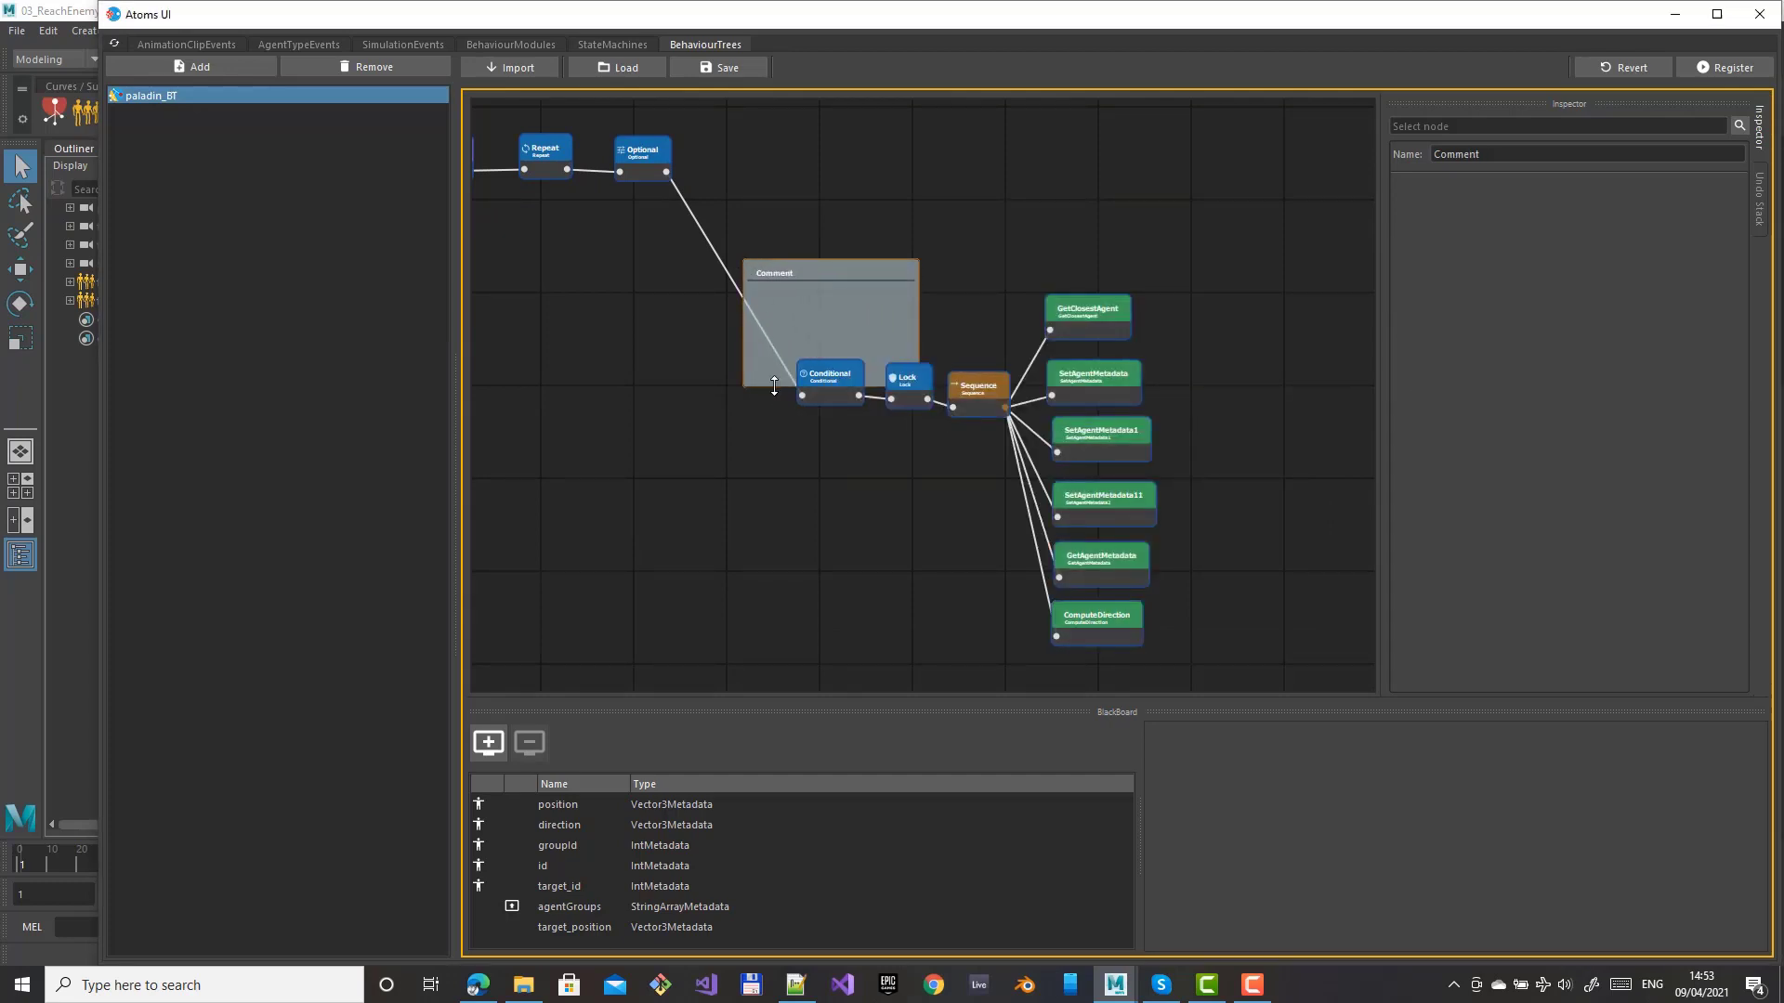
{"action": "left_click_drag", "start_coordinate": [774, 389], "coordinate": [806, 637]}
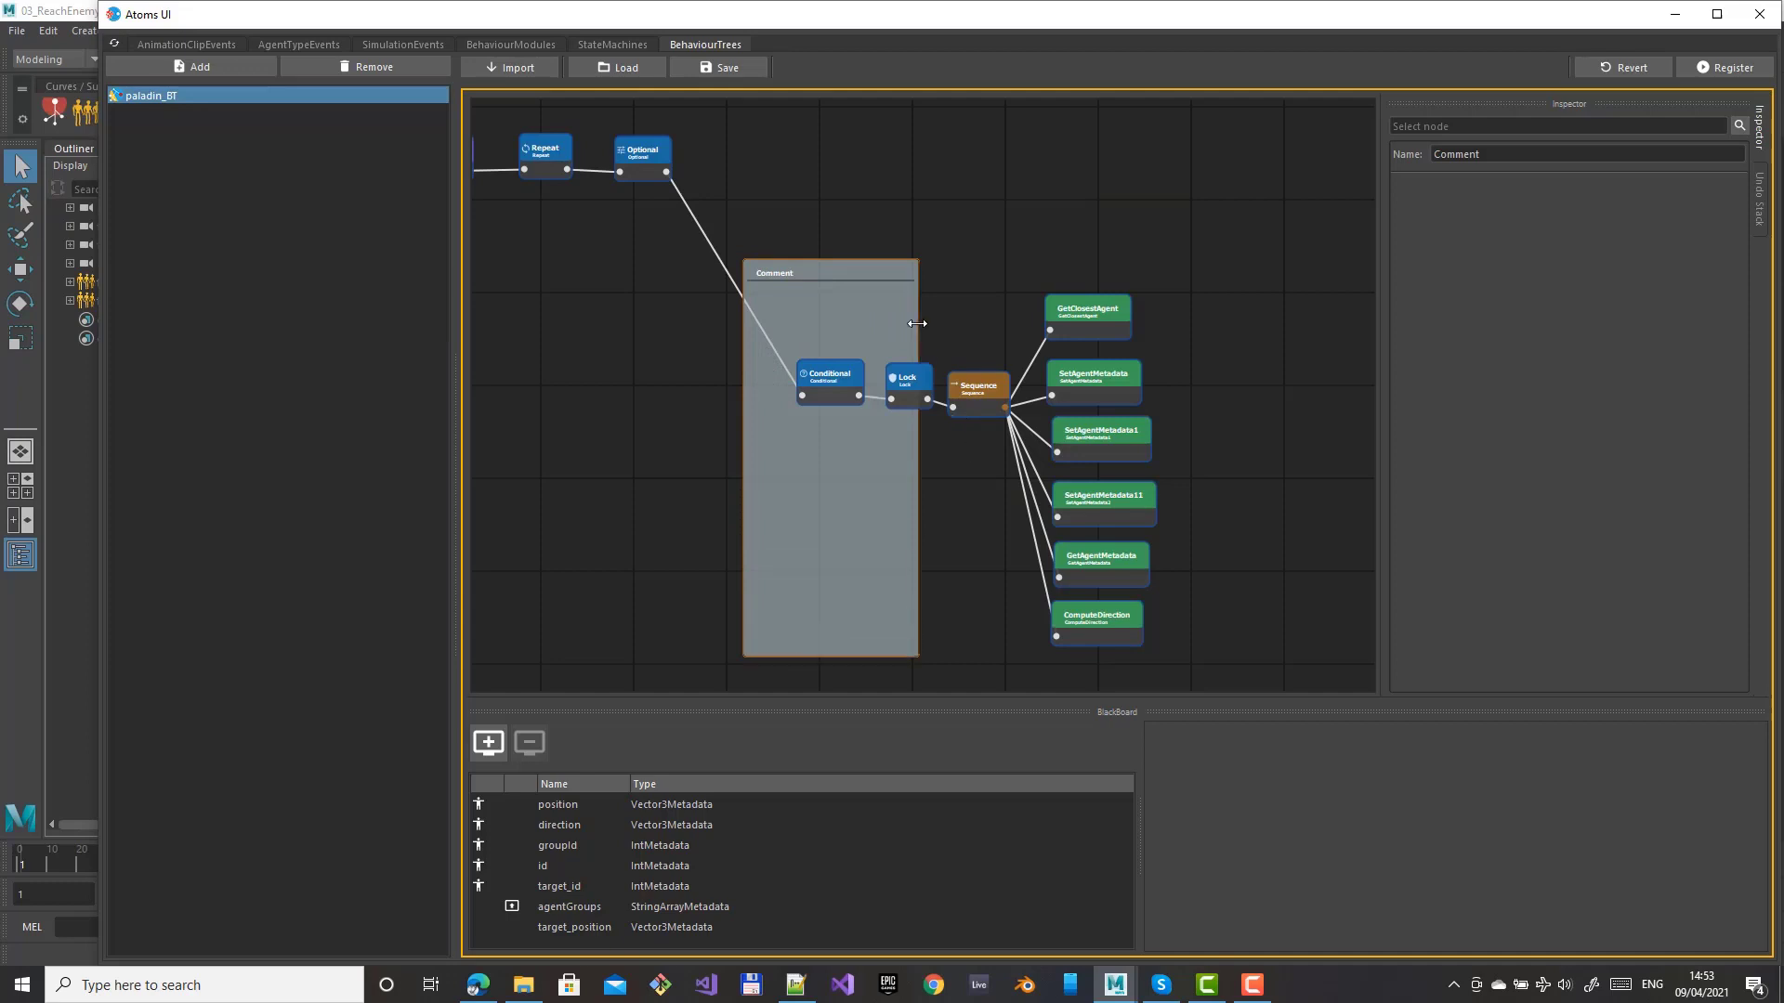
{"action": "left_click_drag", "start_coordinate": [919, 323], "coordinate": [1242, 334]}
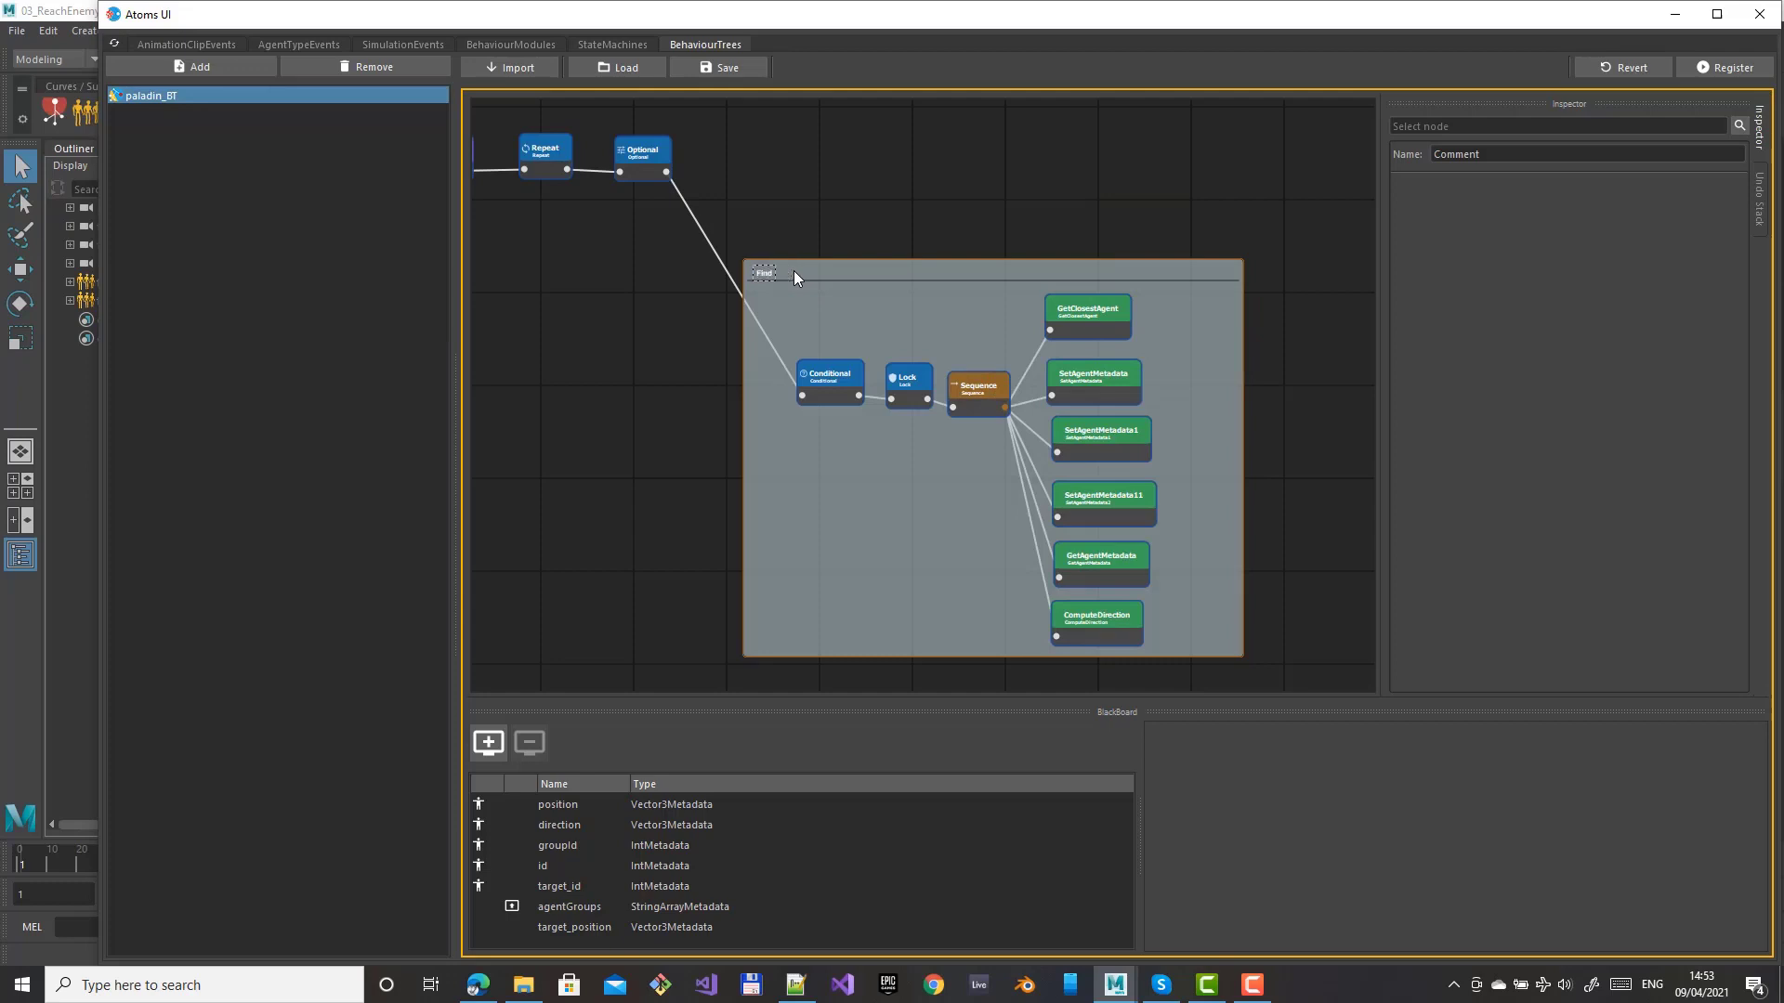
{"action": "key", "text": "Return"}
{"action": "left_click_drag", "start_coordinate": [915, 289], "coordinate": [968, 299]}
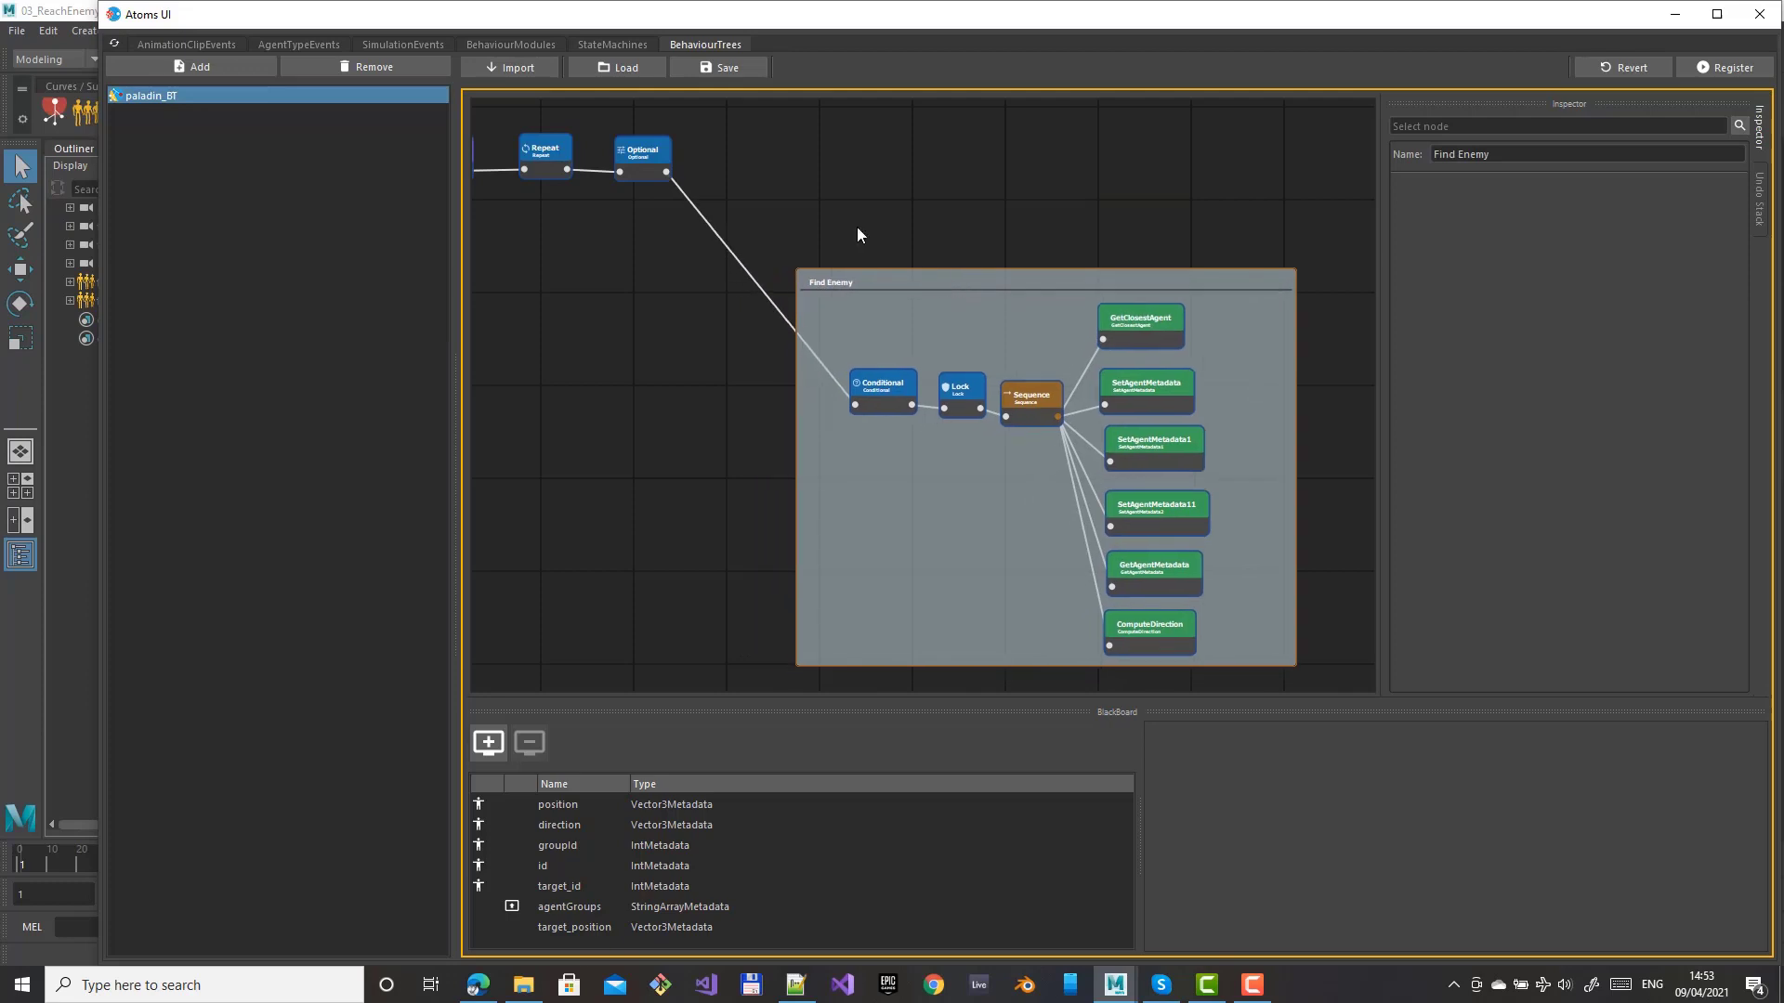
Add a Selector node and wire it between the Optional node and the Find Enemy group's Conditional node
{"action": "middle_click_drag", "start_coordinate": [756, 216], "coordinate": [739, 350]}
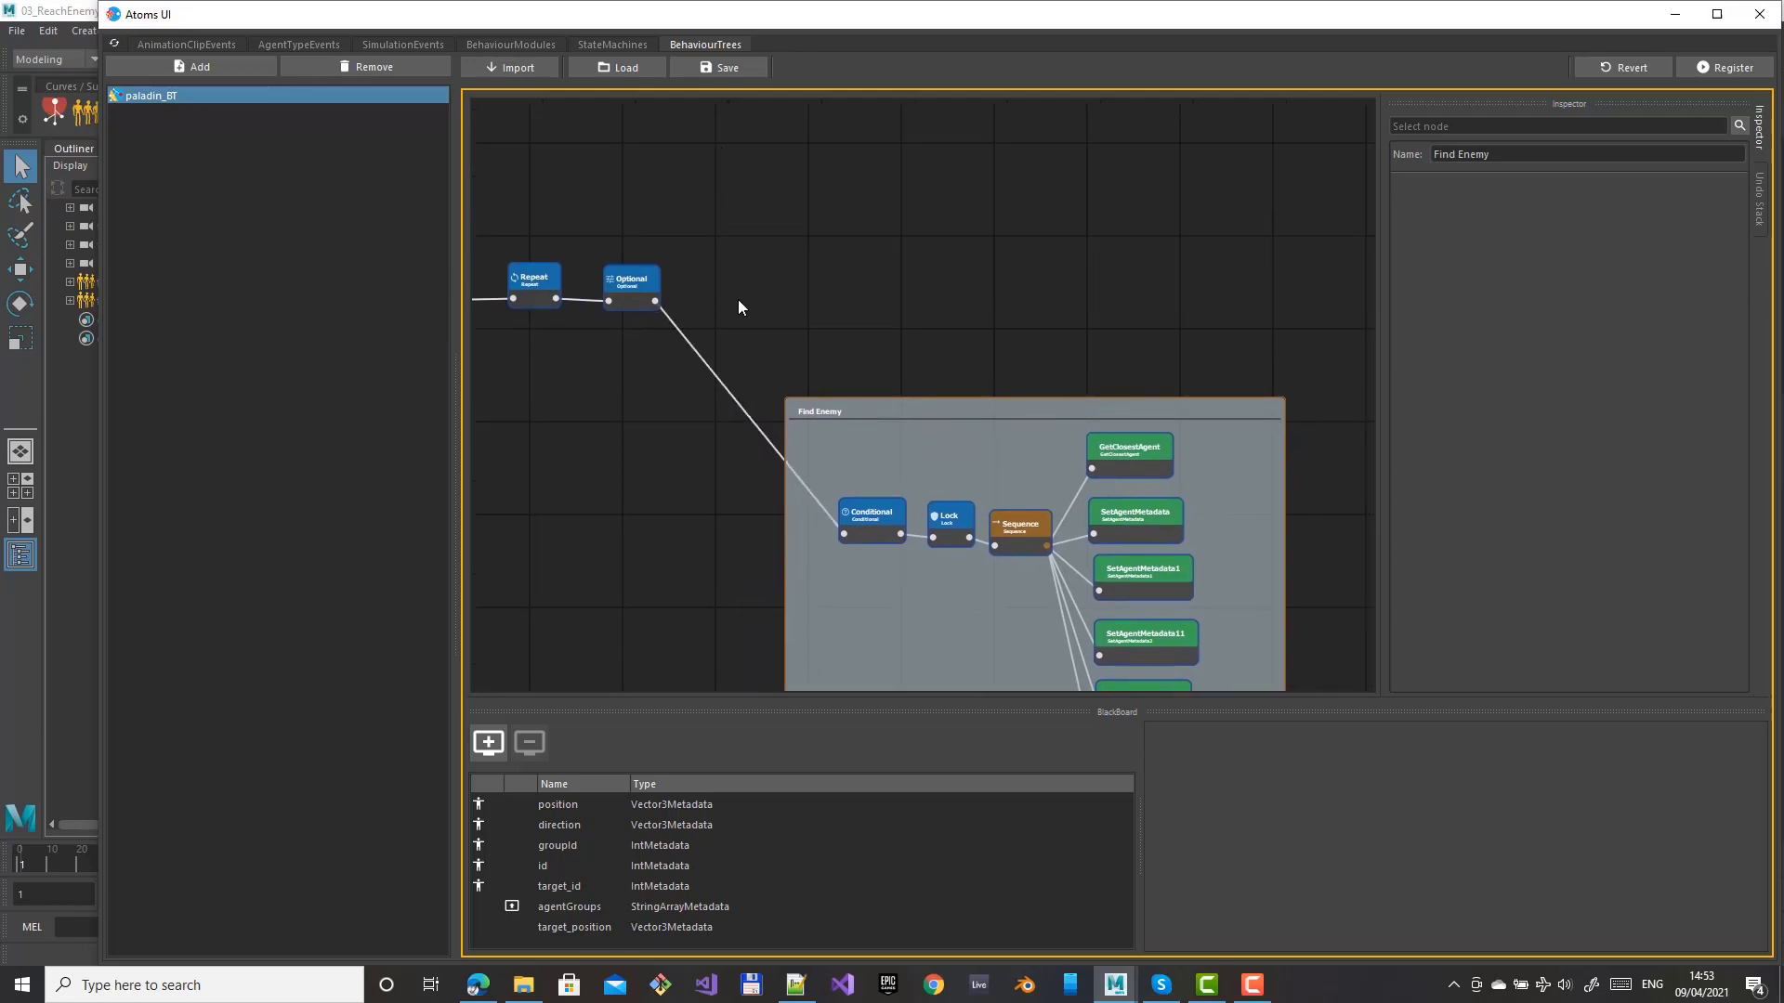
{"action": "left_click", "coordinate": [725, 273]}
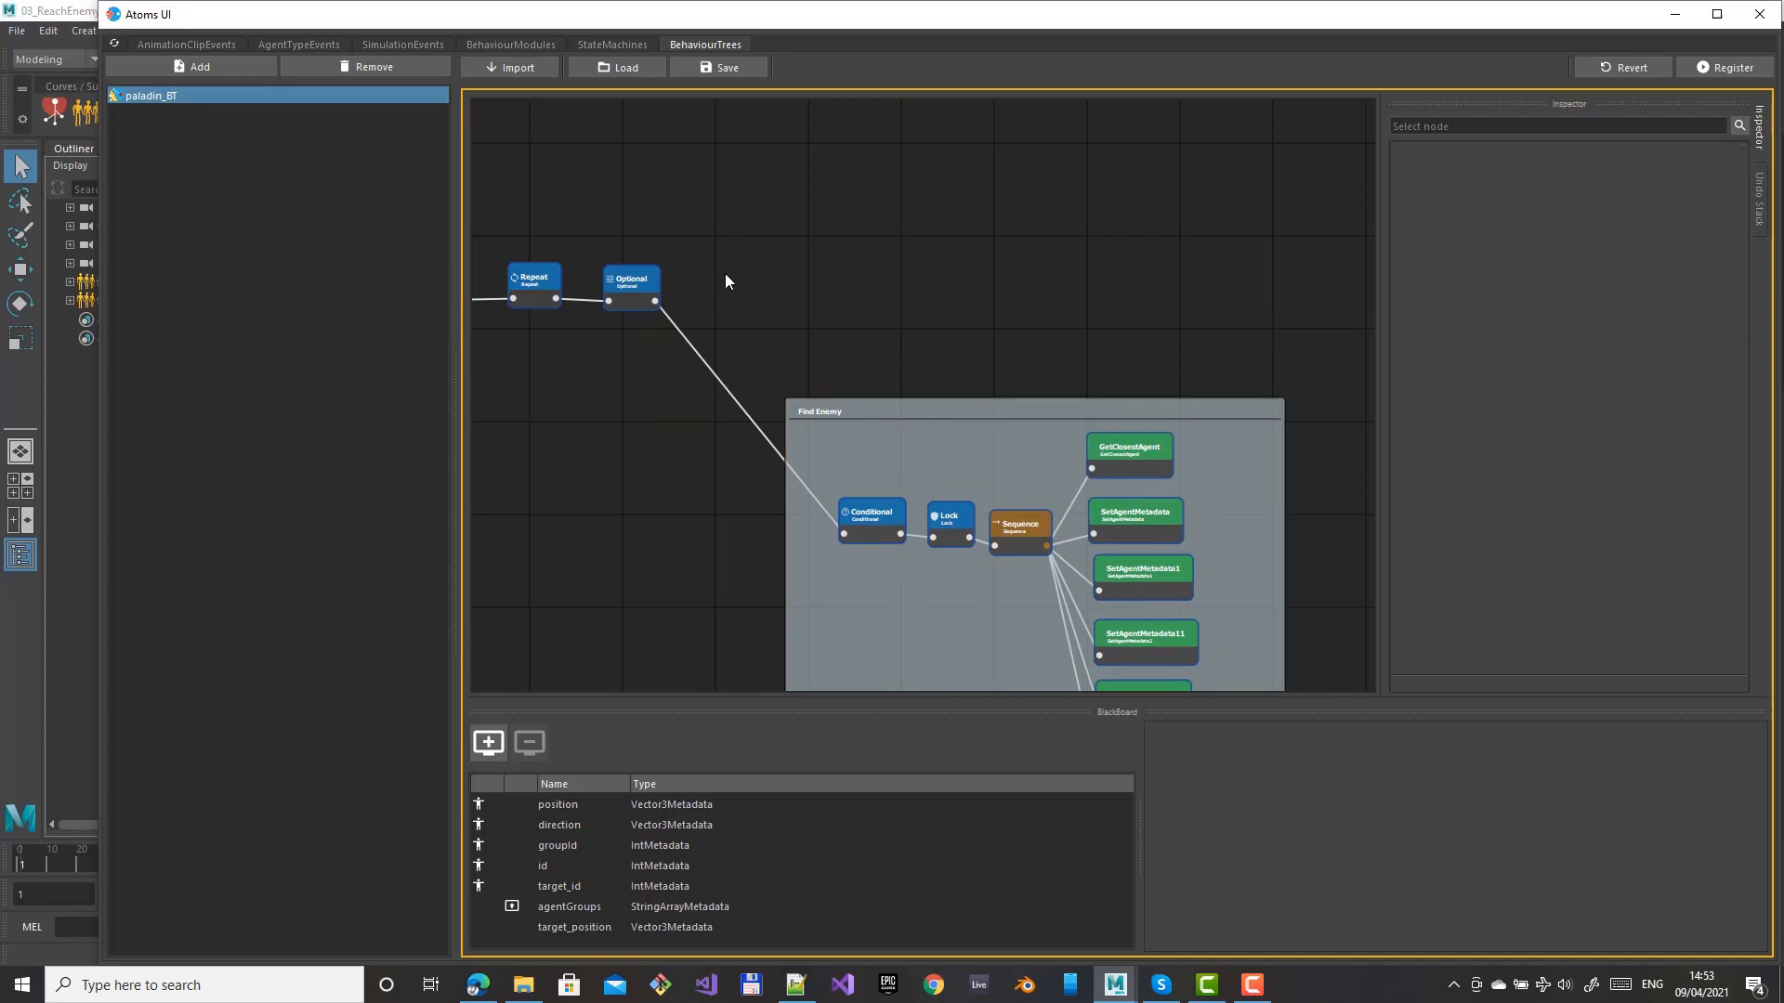
{"action": "right_click", "coordinate": [732, 282]}
{"action": "type", "text": "Sele"}
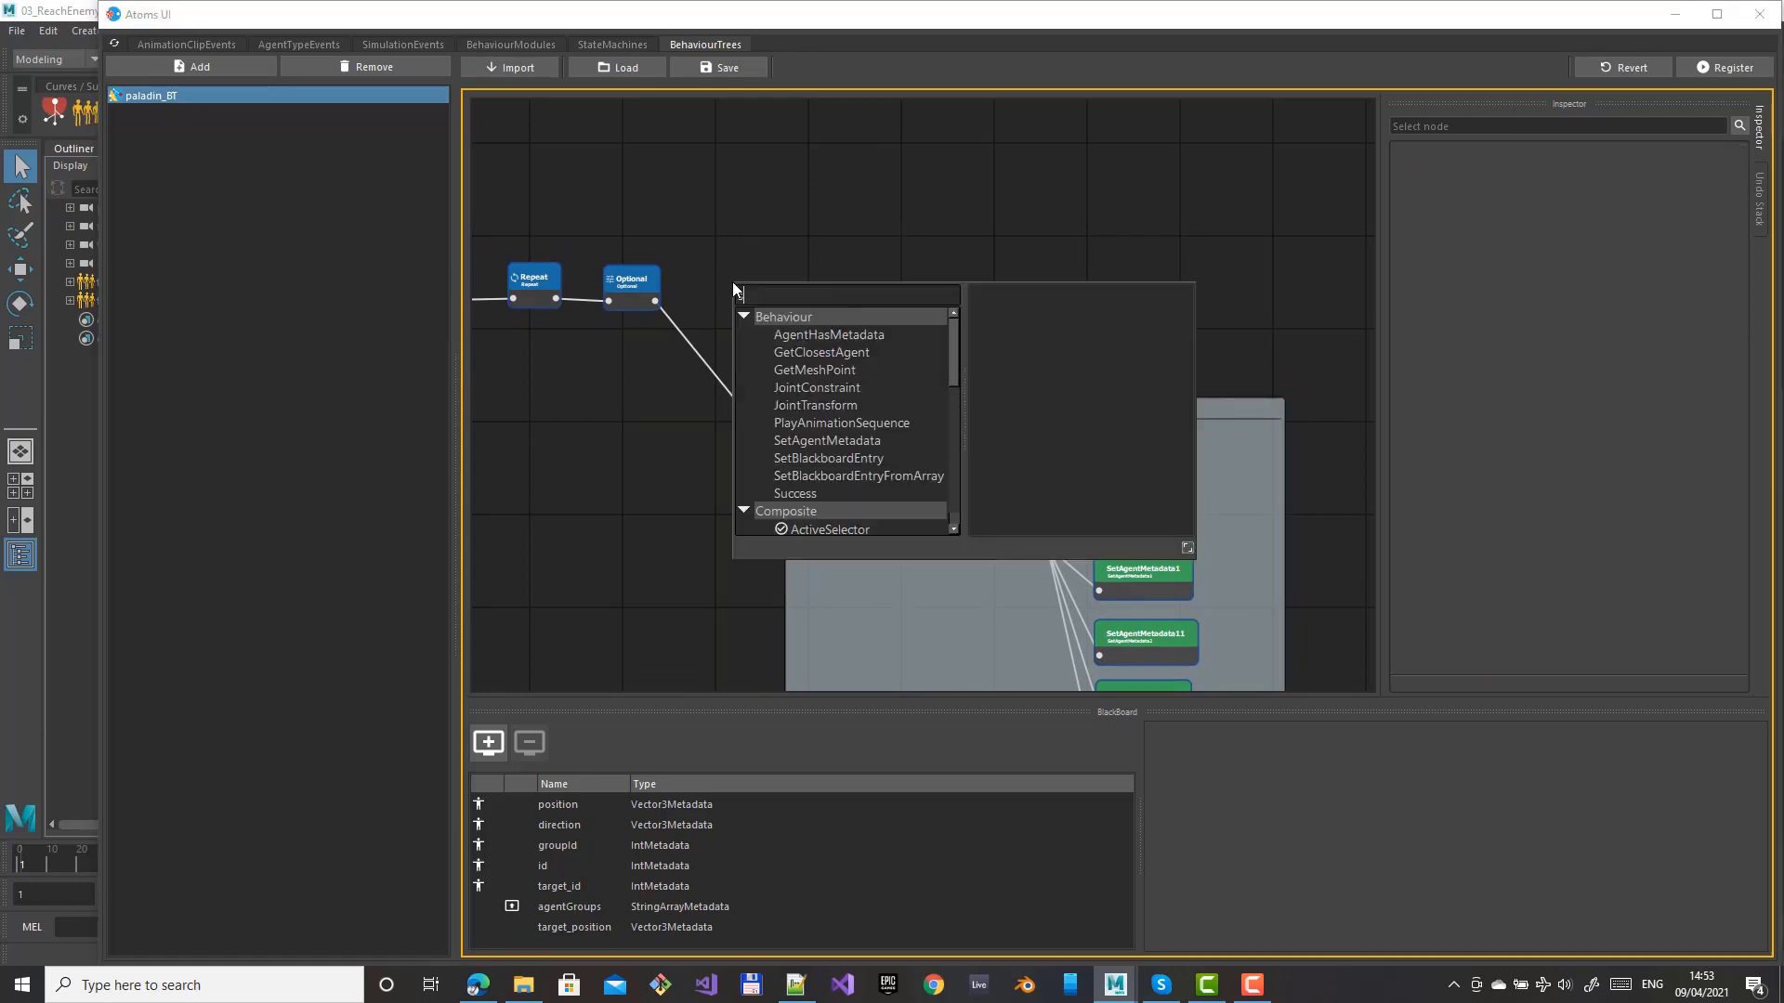
{"action": "key", "text": "Down"}
{"action": "key", "text": "Down"}
{"action": "key", "text": "Down"}
{"action": "key", "text": "Down"}
{"action": "key", "text": "Down"}
{"action": "key", "text": "Return"}
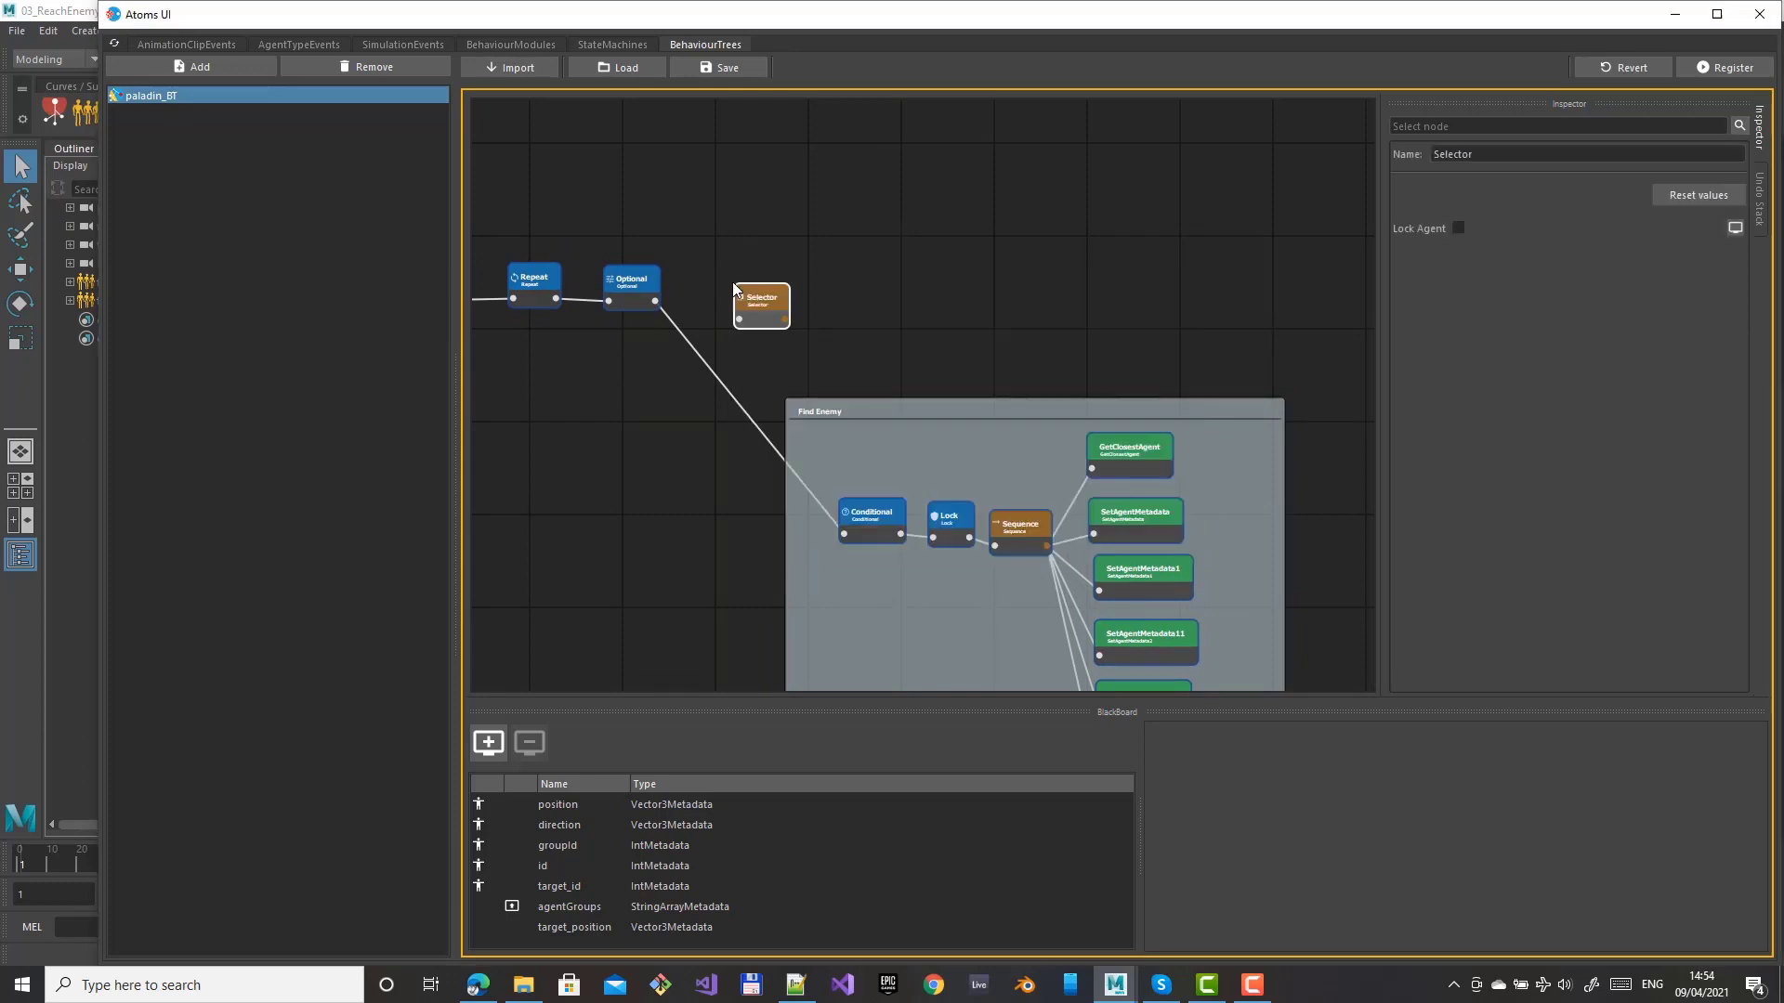
{"action": "left_click_drag", "start_coordinate": [655, 304], "coordinate": [844, 534]}
{"action": "left_click_drag", "start_coordinate": [778, 307], "coordinate": [731, 293]}
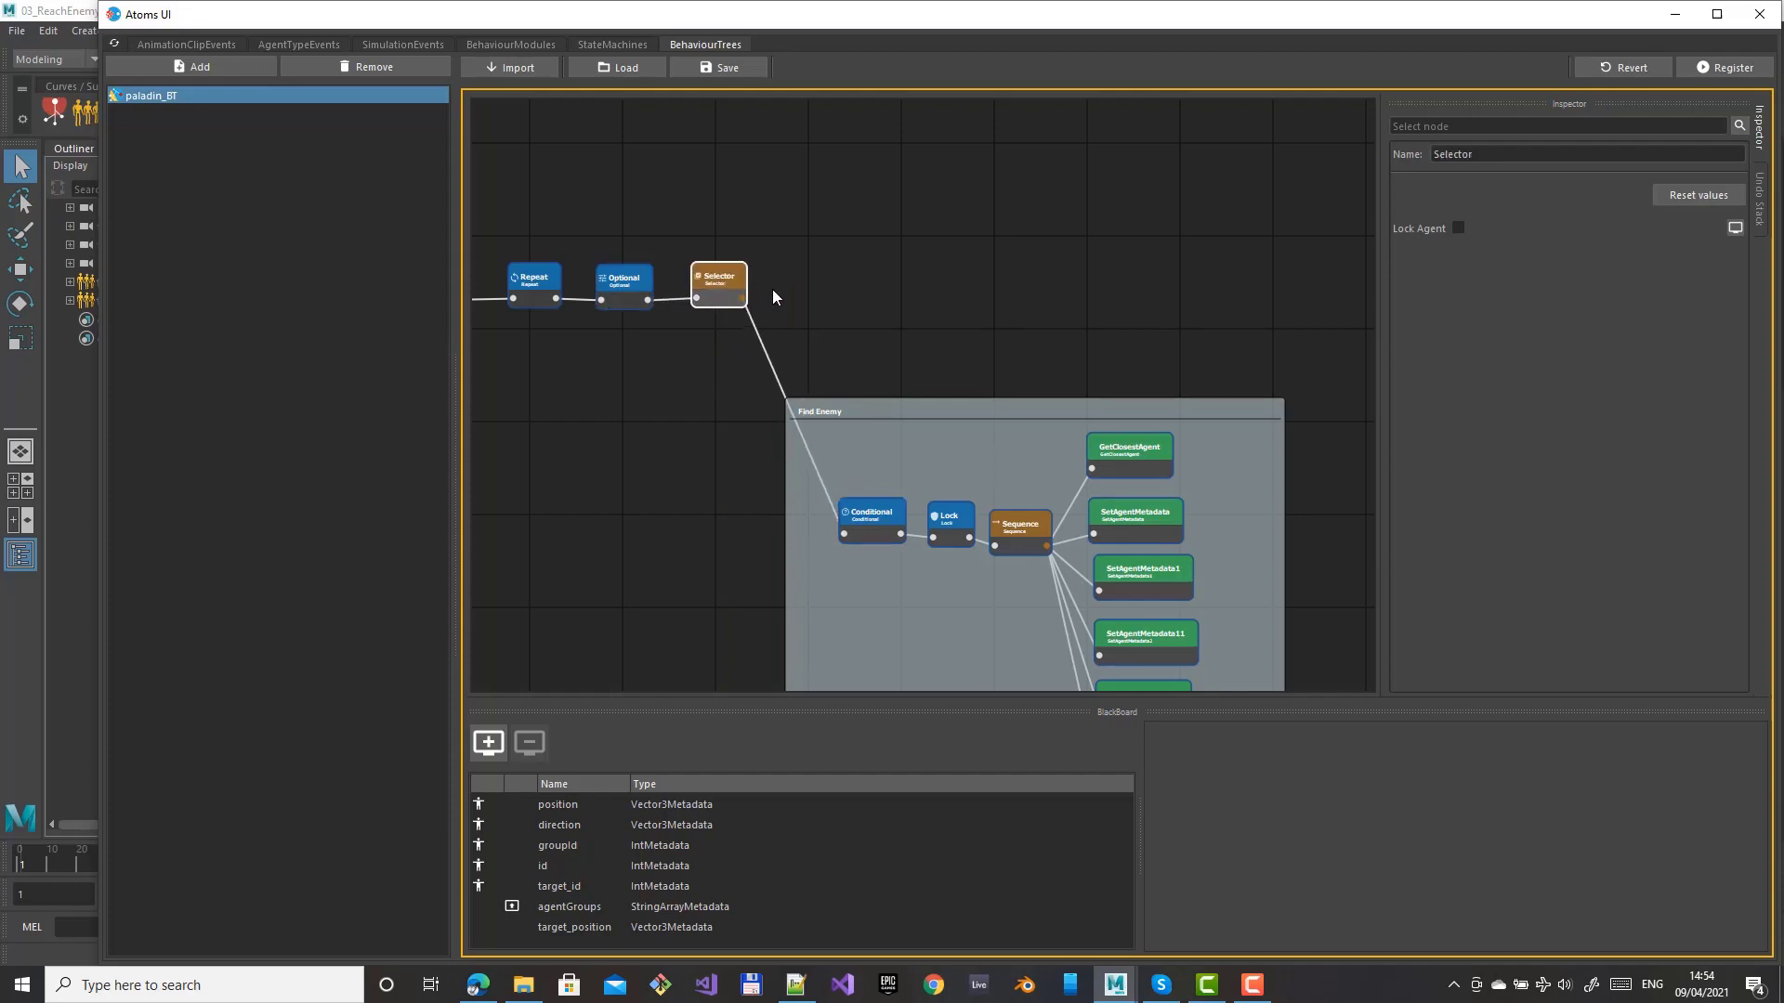
Add a Conditional decorator node beside the Selector, above the Find Enemy group
{"action": "left_click", "coordinate": [832, 285]}
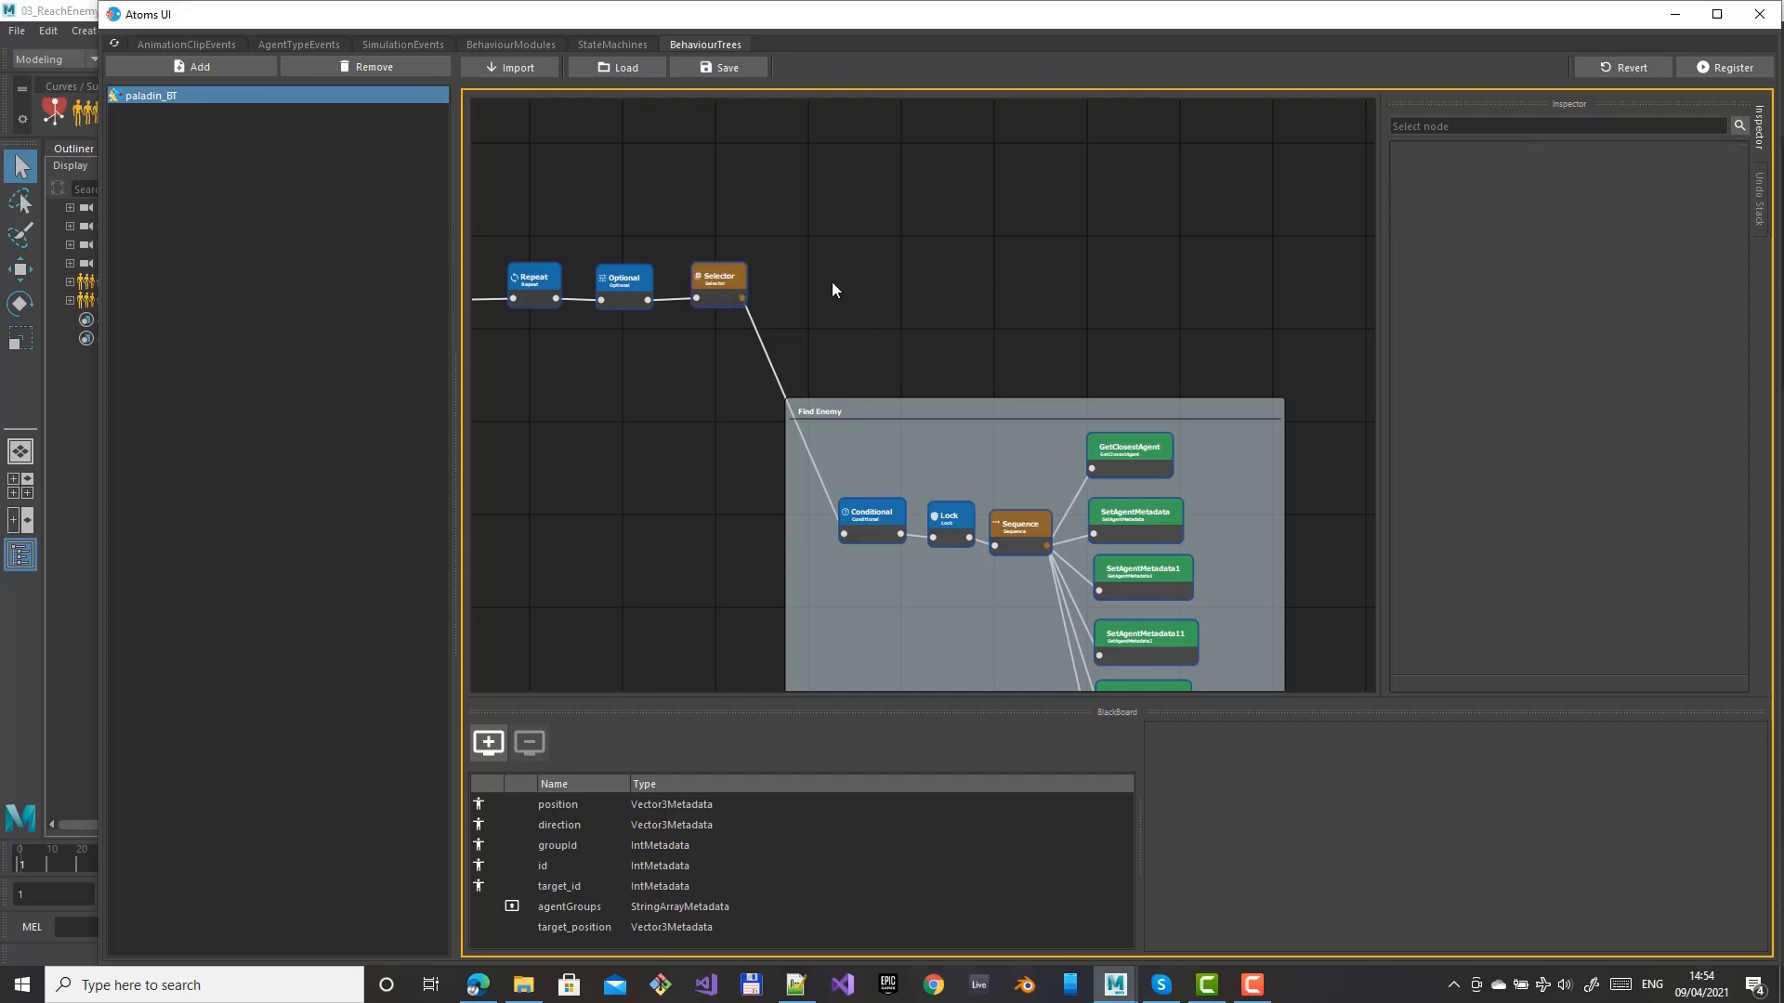
{"action": "key", "text": "Tab"}
{"action": "type", "text": "con"}
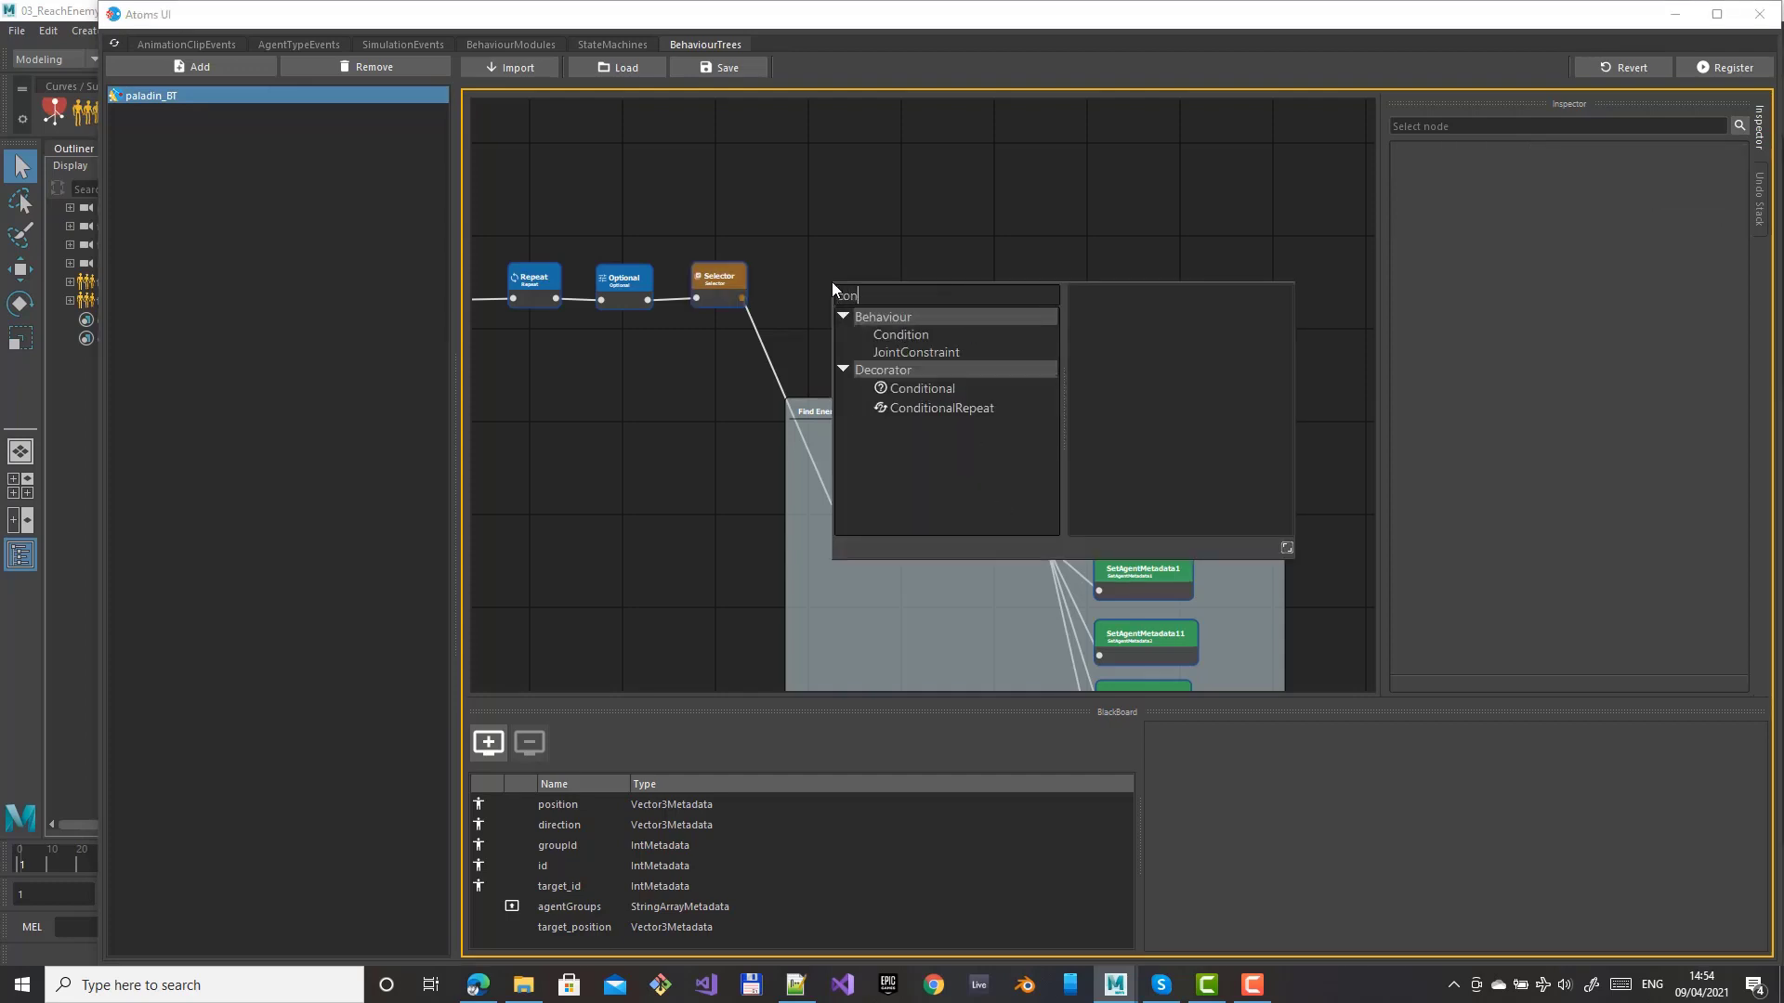
{"action": "key", "text": "Down"}
{"action": "key", "text": "Down"}
{"action": "key", "text": "Down"}
{"action": "key", "text": "Down"}
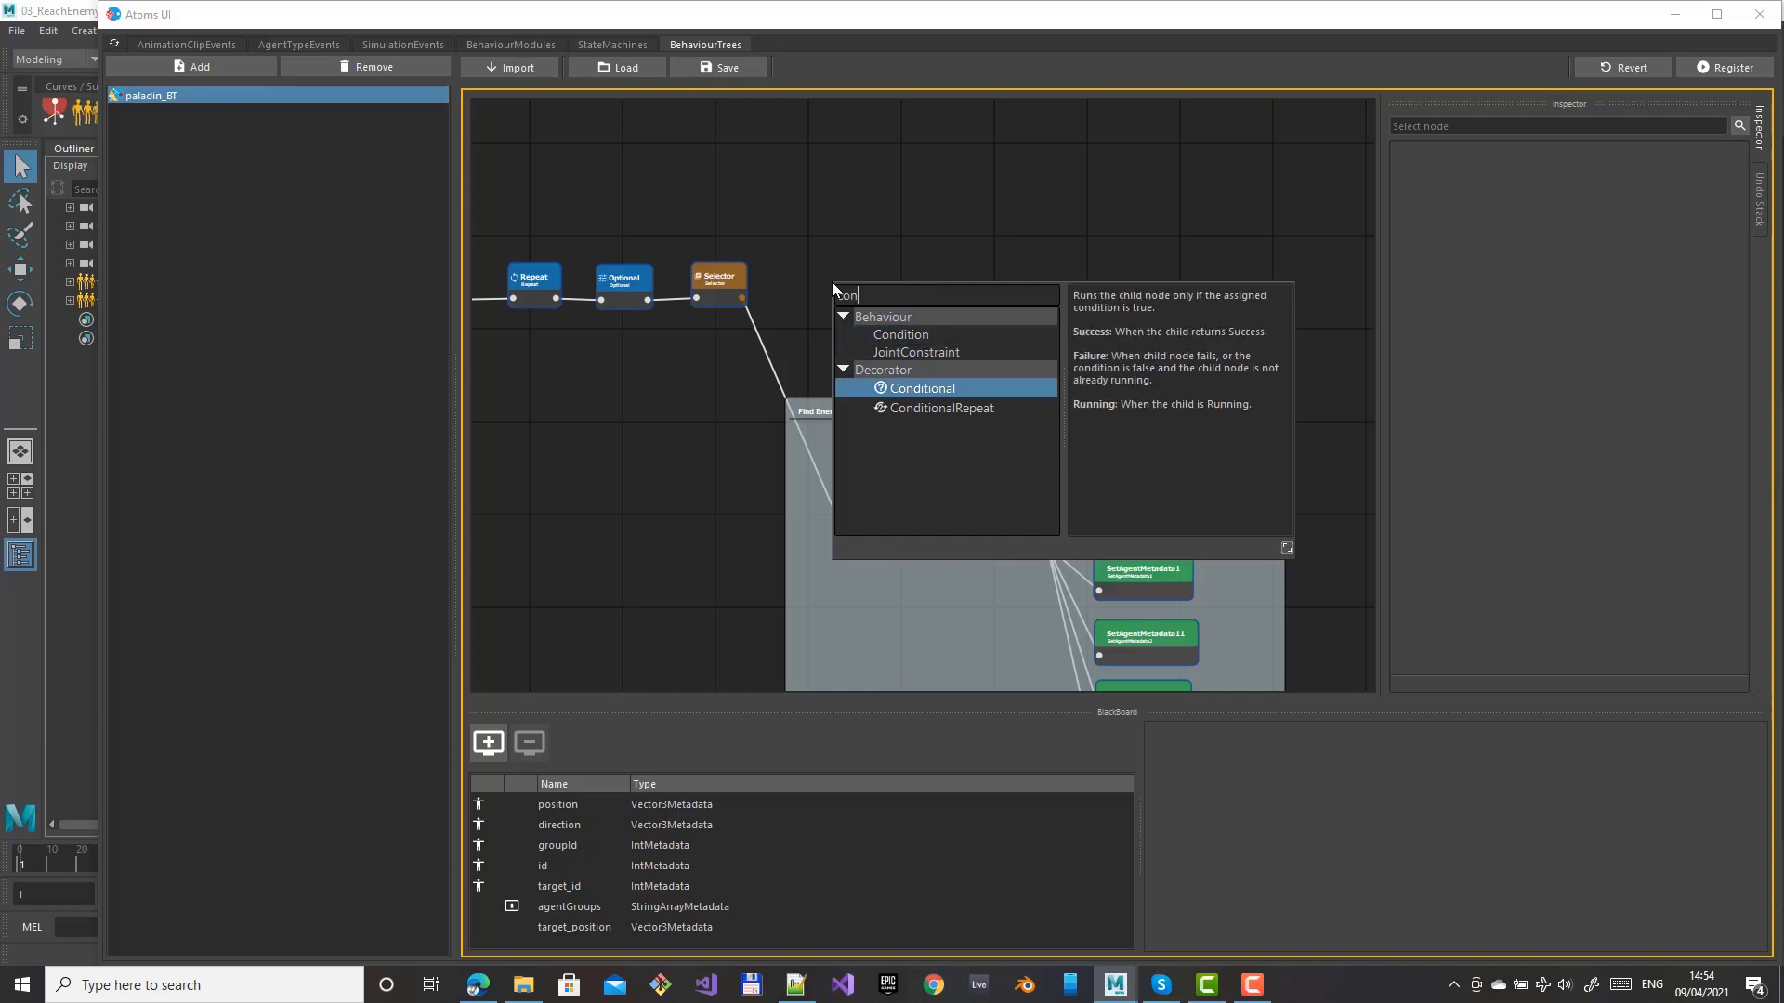
{"action": "key", "text": "Escape"}
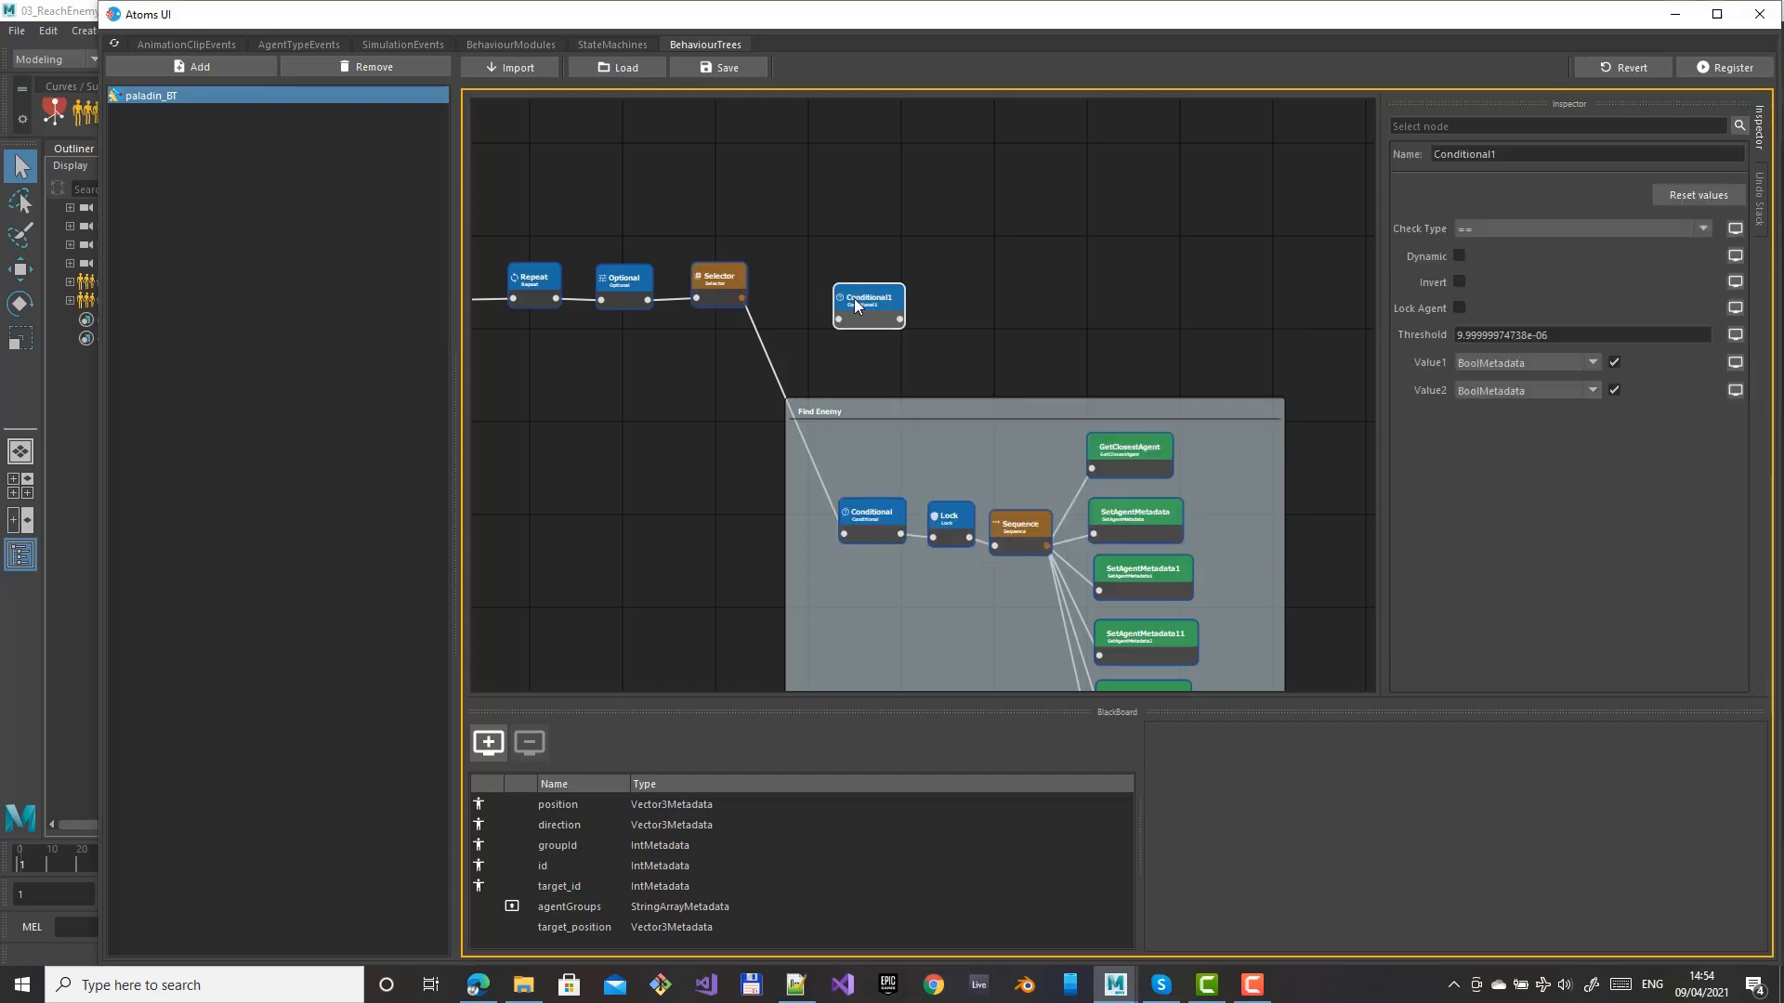
{"action": "left_click_drag", "start_coordinate": [864, 311], "coordinate": [856, 286]}
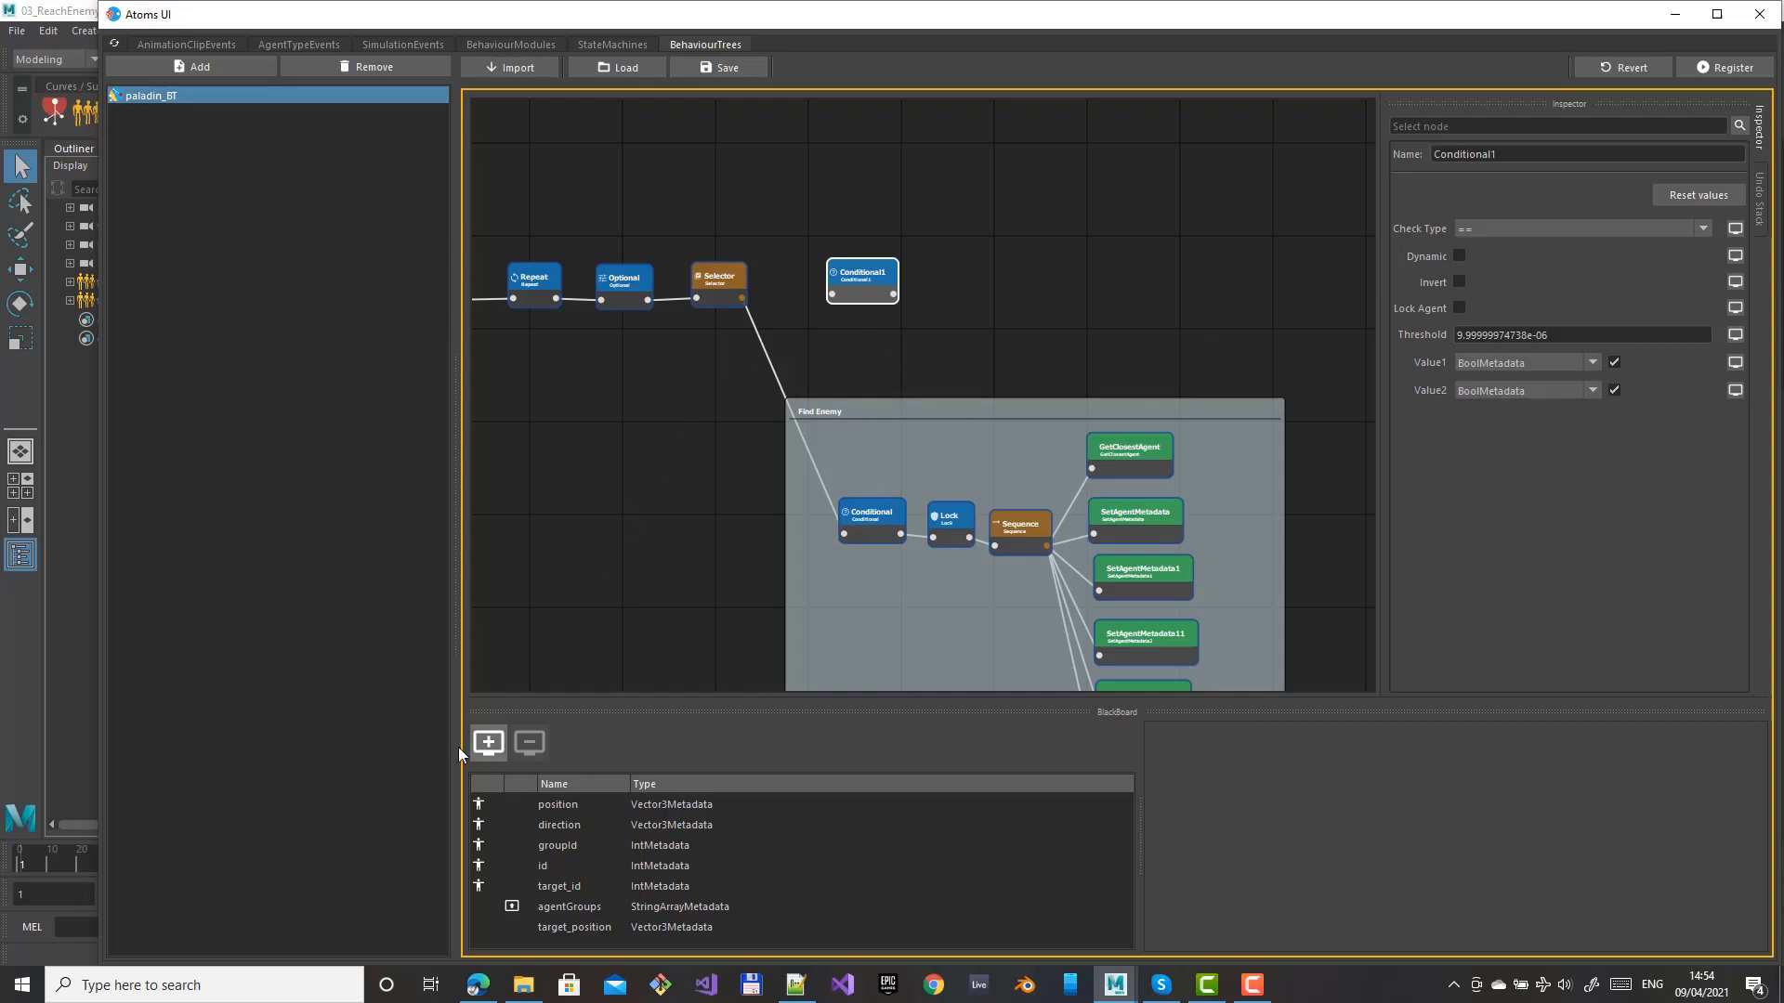
Create a blackboard entry named attack_mode of type Int, with Agent Metadata set to Link and value 0
{"action": "left_click", "coordinate": [489, 742]}
{"action": "left_click_drag", "start_coordinate": [1312, 734], "coordinate": [1141, 724]}
{"action": "type", "text": "att"}
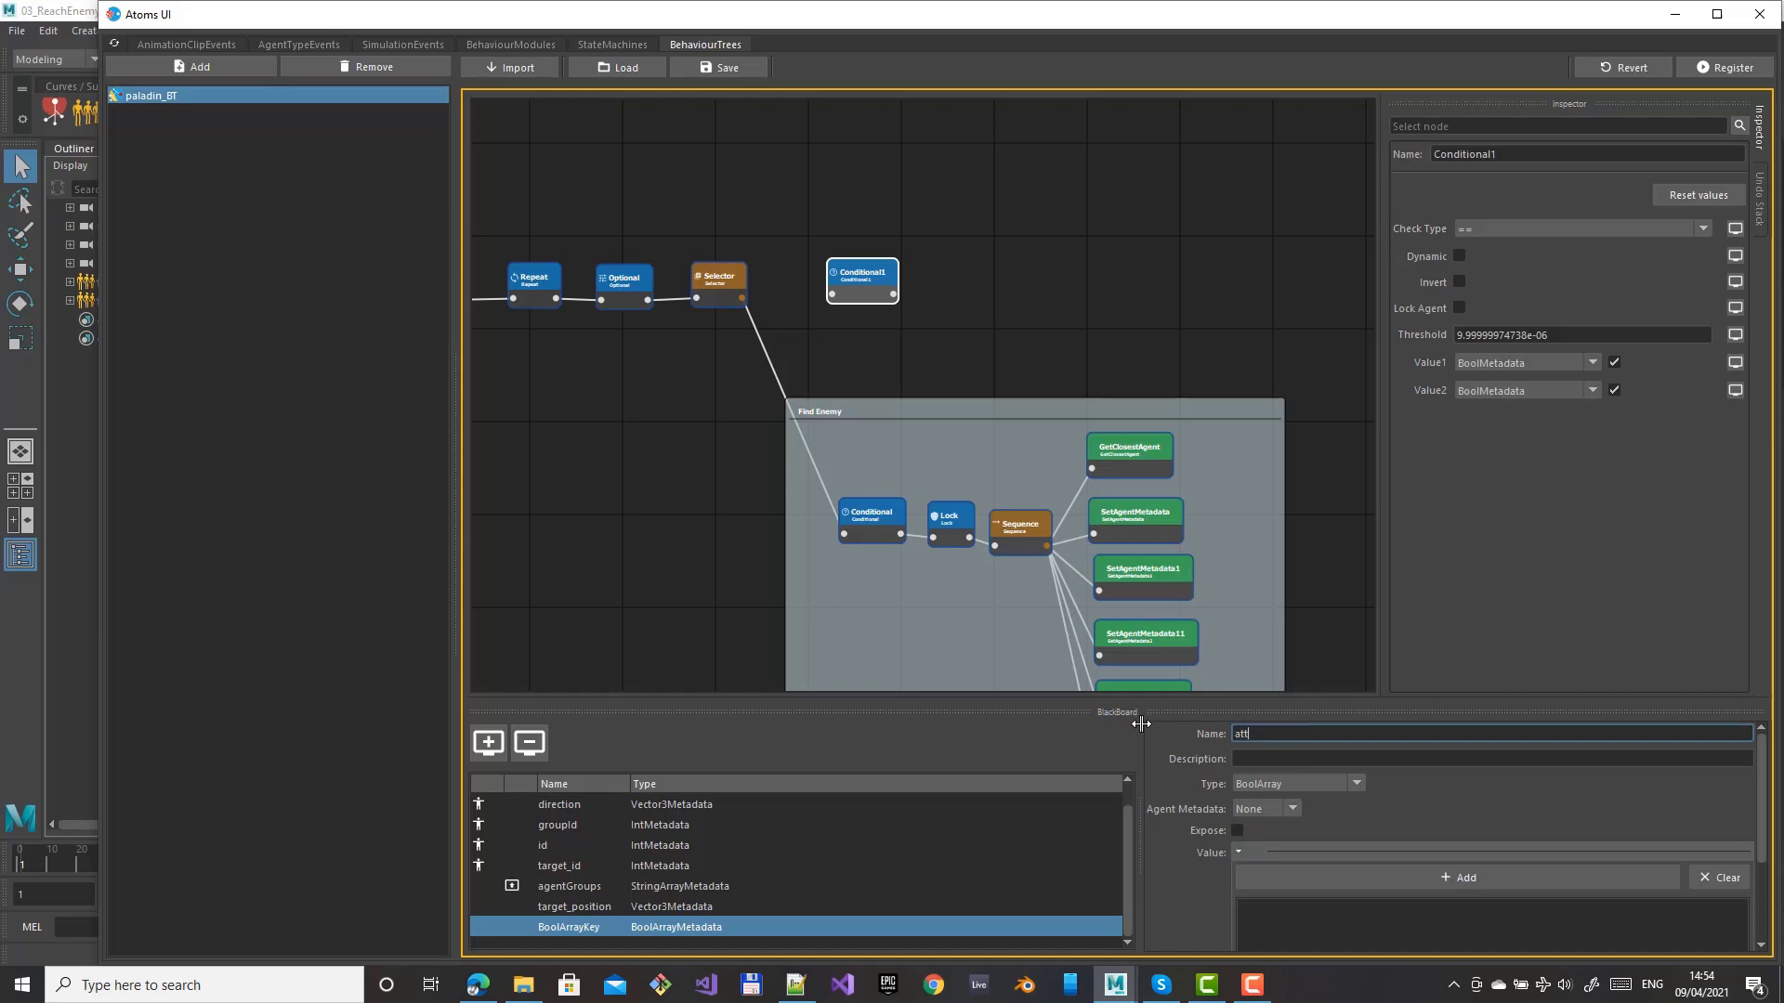
{"action": "type", "text": "ack_mode"}
{"action": "left_click", "coordinate": [1283, 784]}
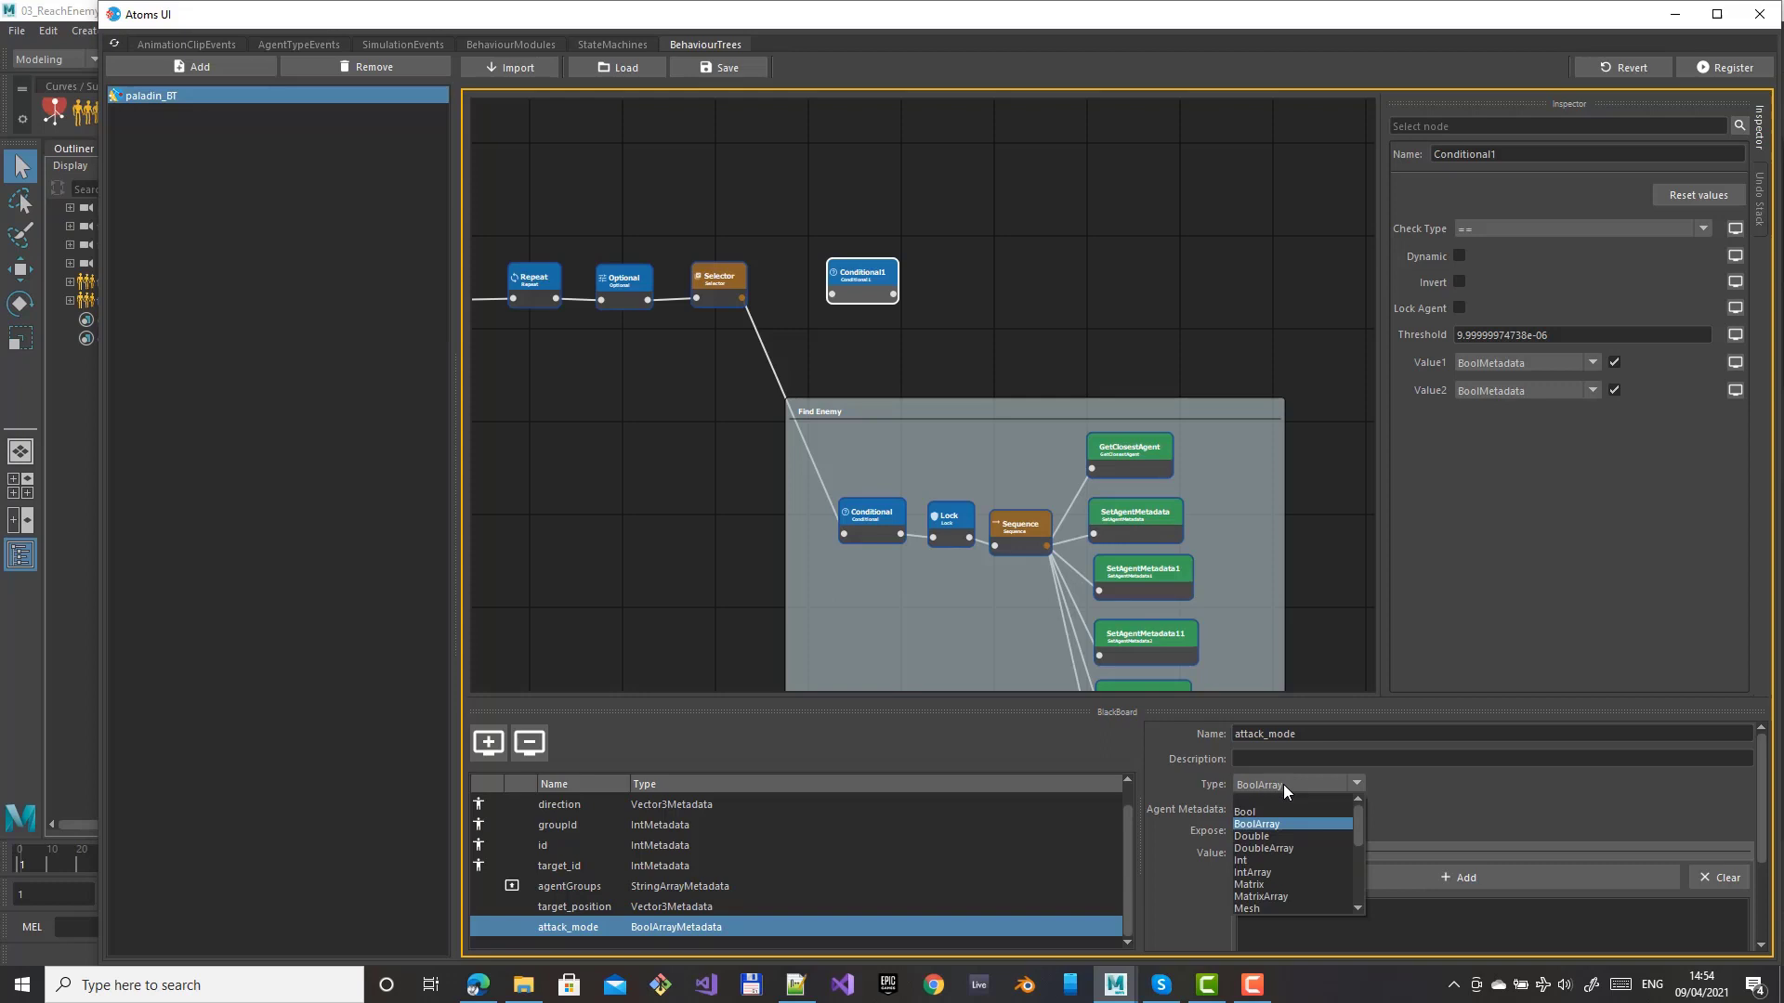
{"action": "left_click", "coordinate": [1264, 866]}
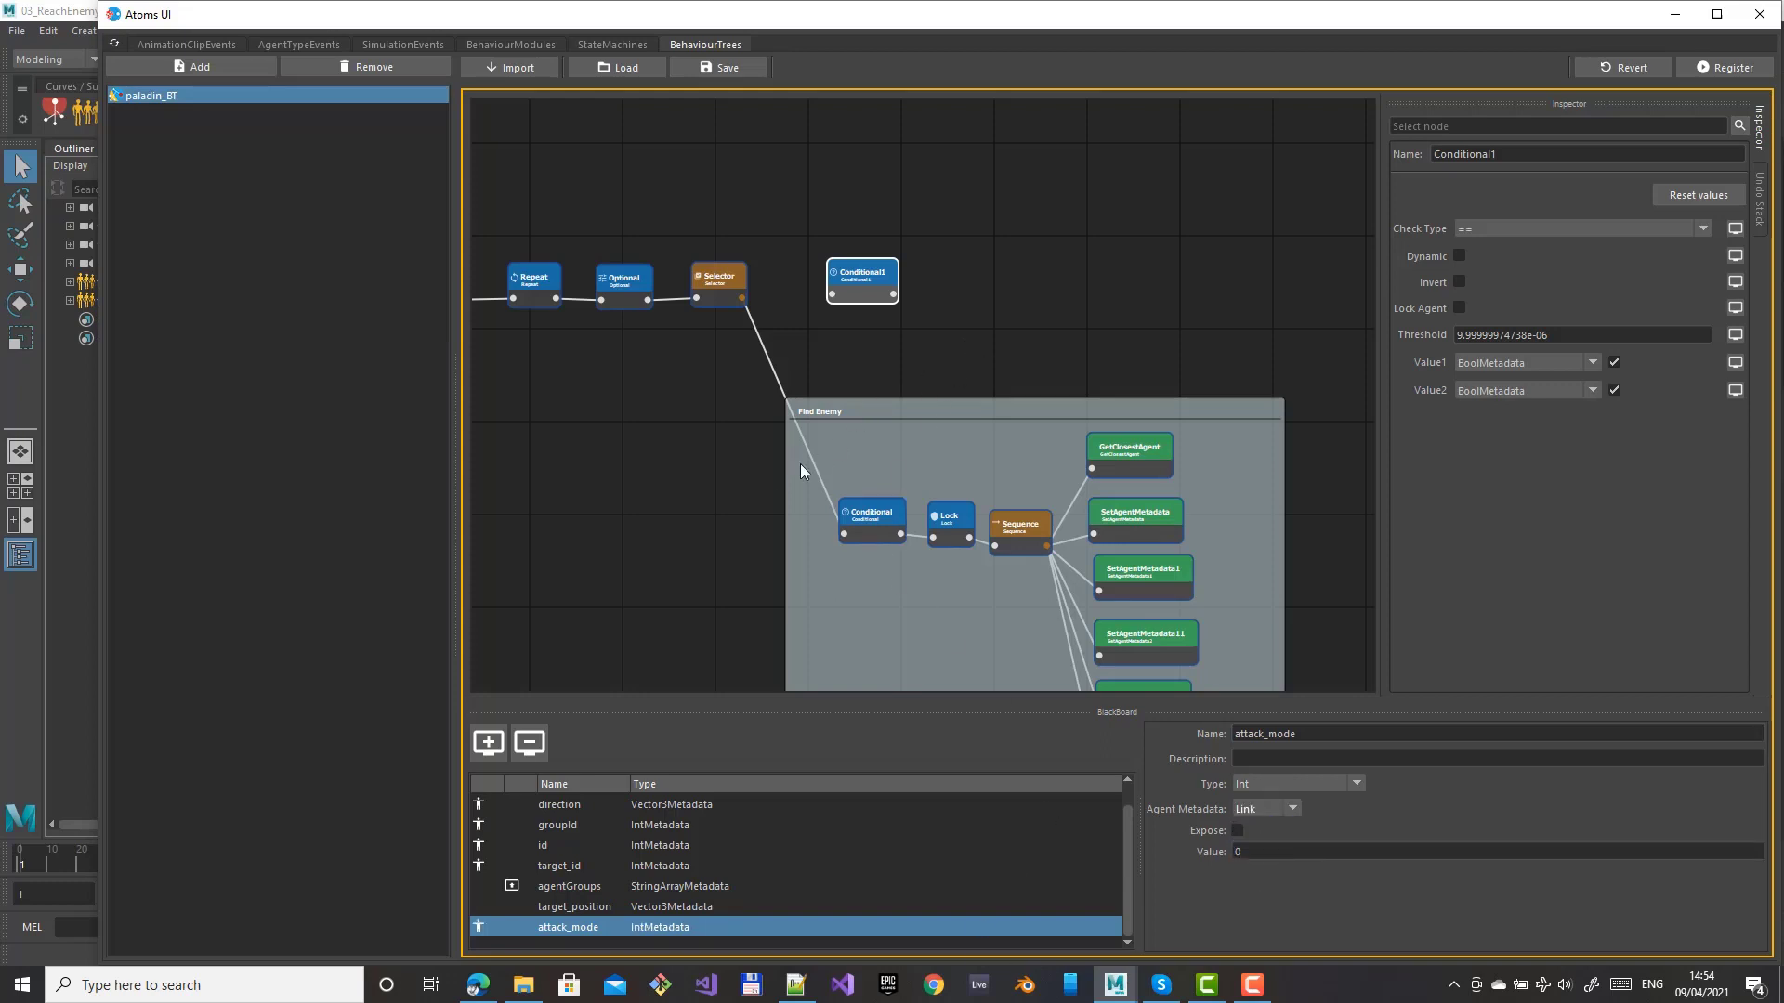
{"action": "middle_click_drag", "start_coordinate": [697, 475], "coordinate": [673, 380]}
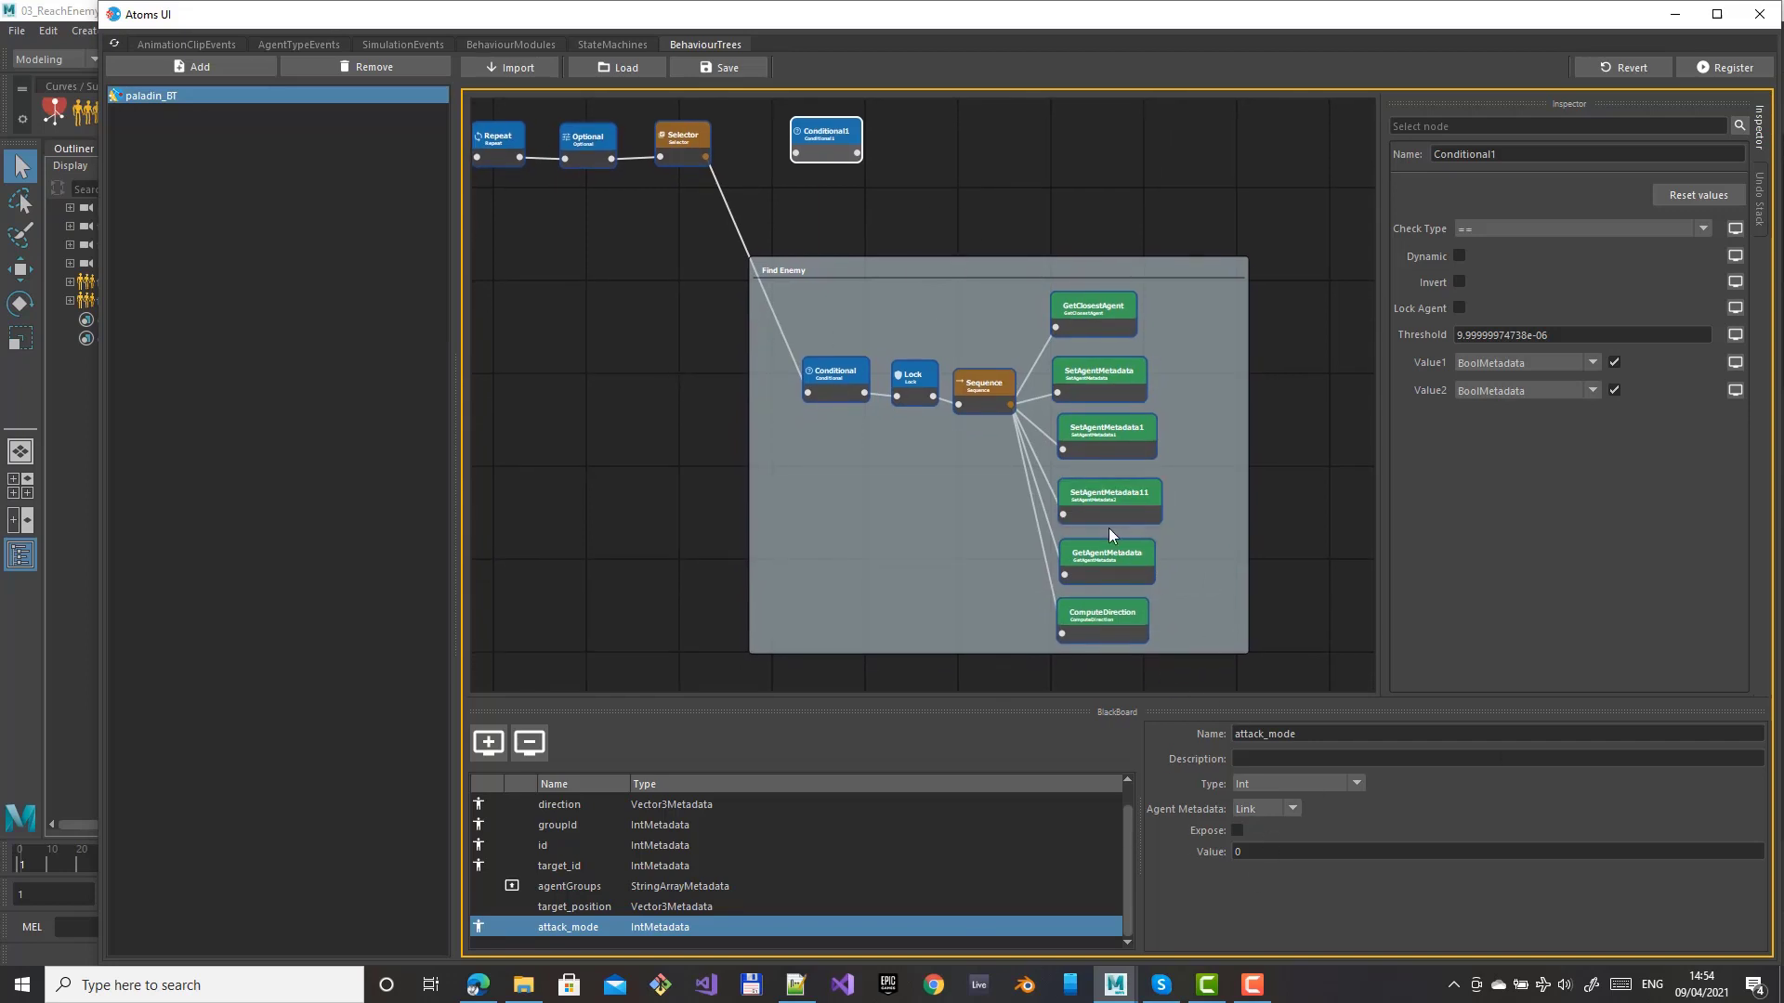
{"action": "left_click", "coordinate": [1235, 852]}
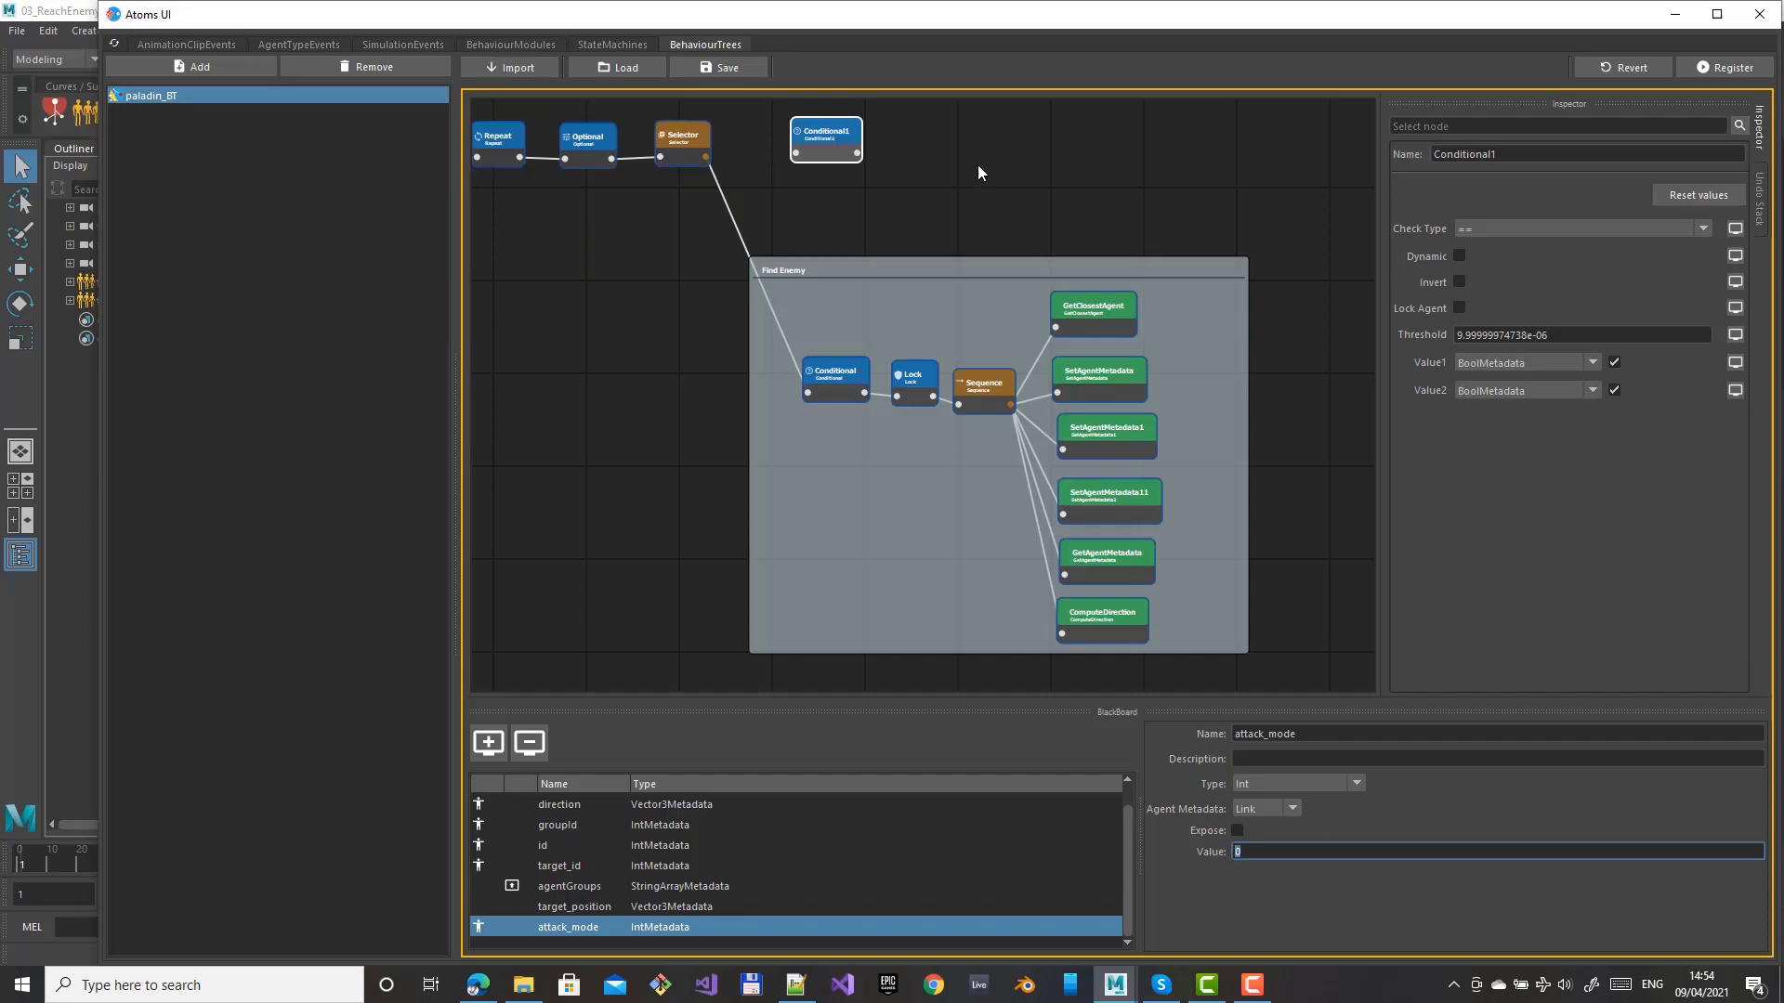
Connect the Selector's output to the new Conditional node above the Find Enemy group
{"action": "scroll", "coordinate": [976, 204], "scroll_direction": "up", "scroll_amount": 2}
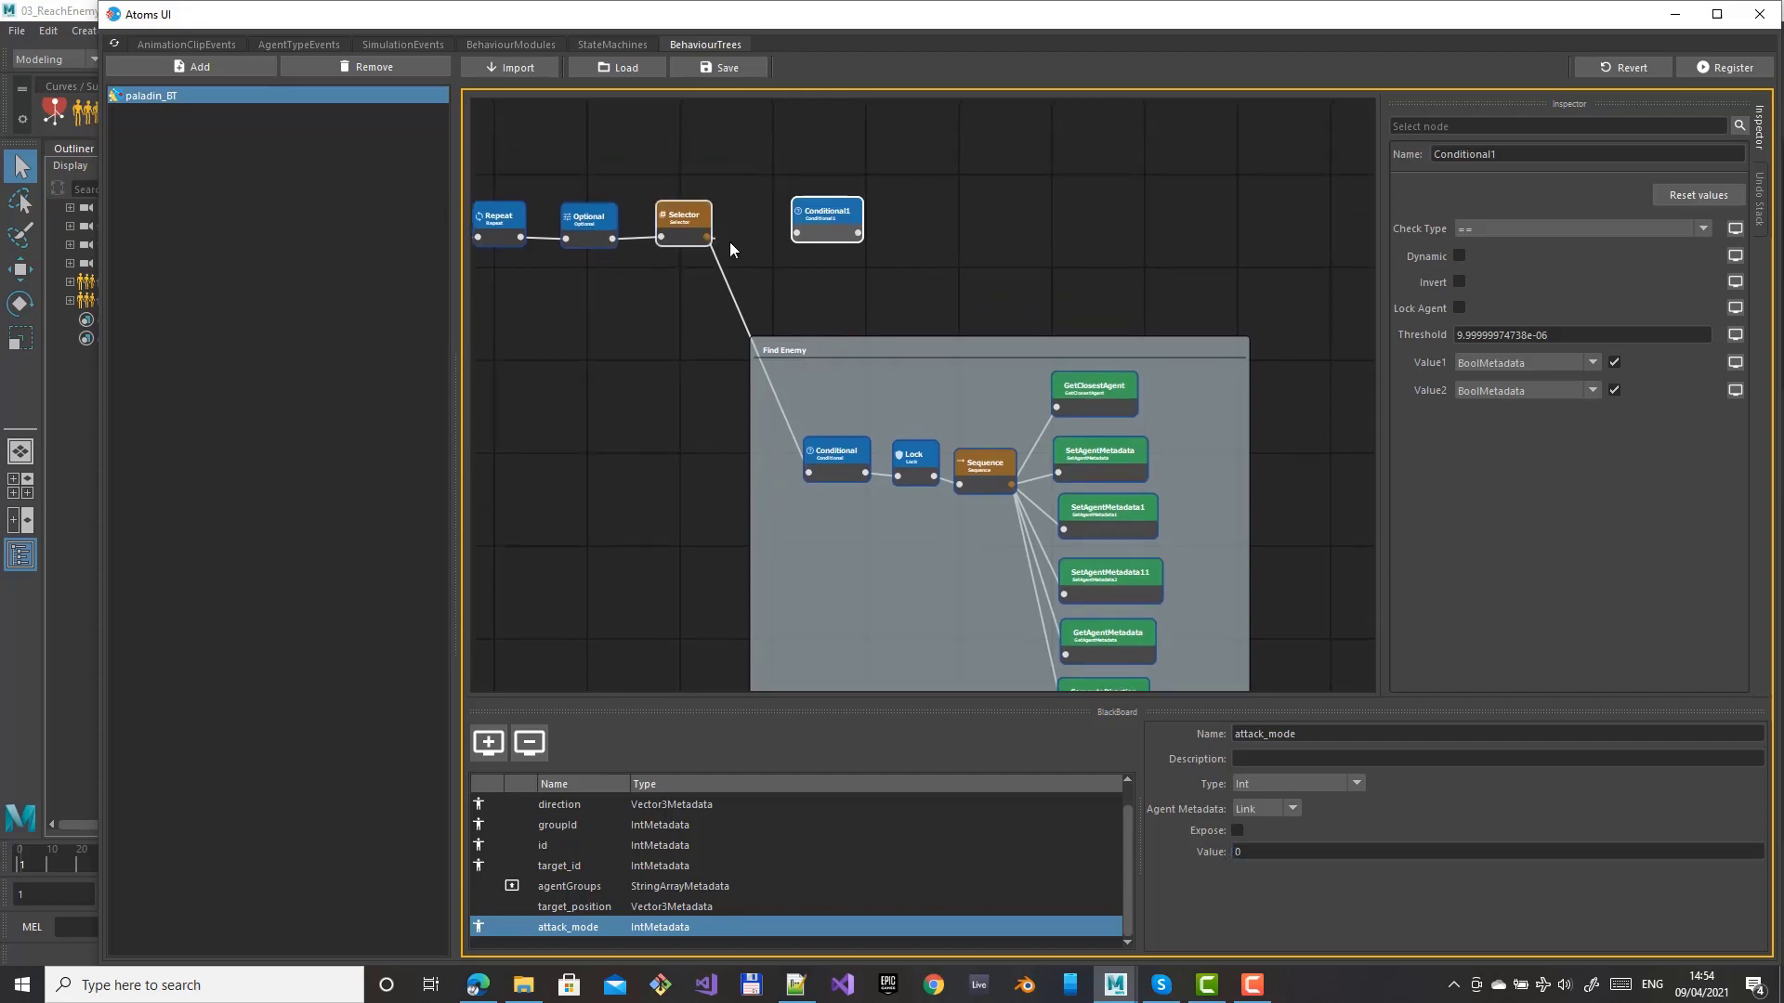
{"action": "left_click_drag", "start_coordinate": [797, 241], "coordinate": [798, 238]}
{"action": "middle_click_drag", "start_coordinate": [1023, 291], "coordinate": [958, 159]}
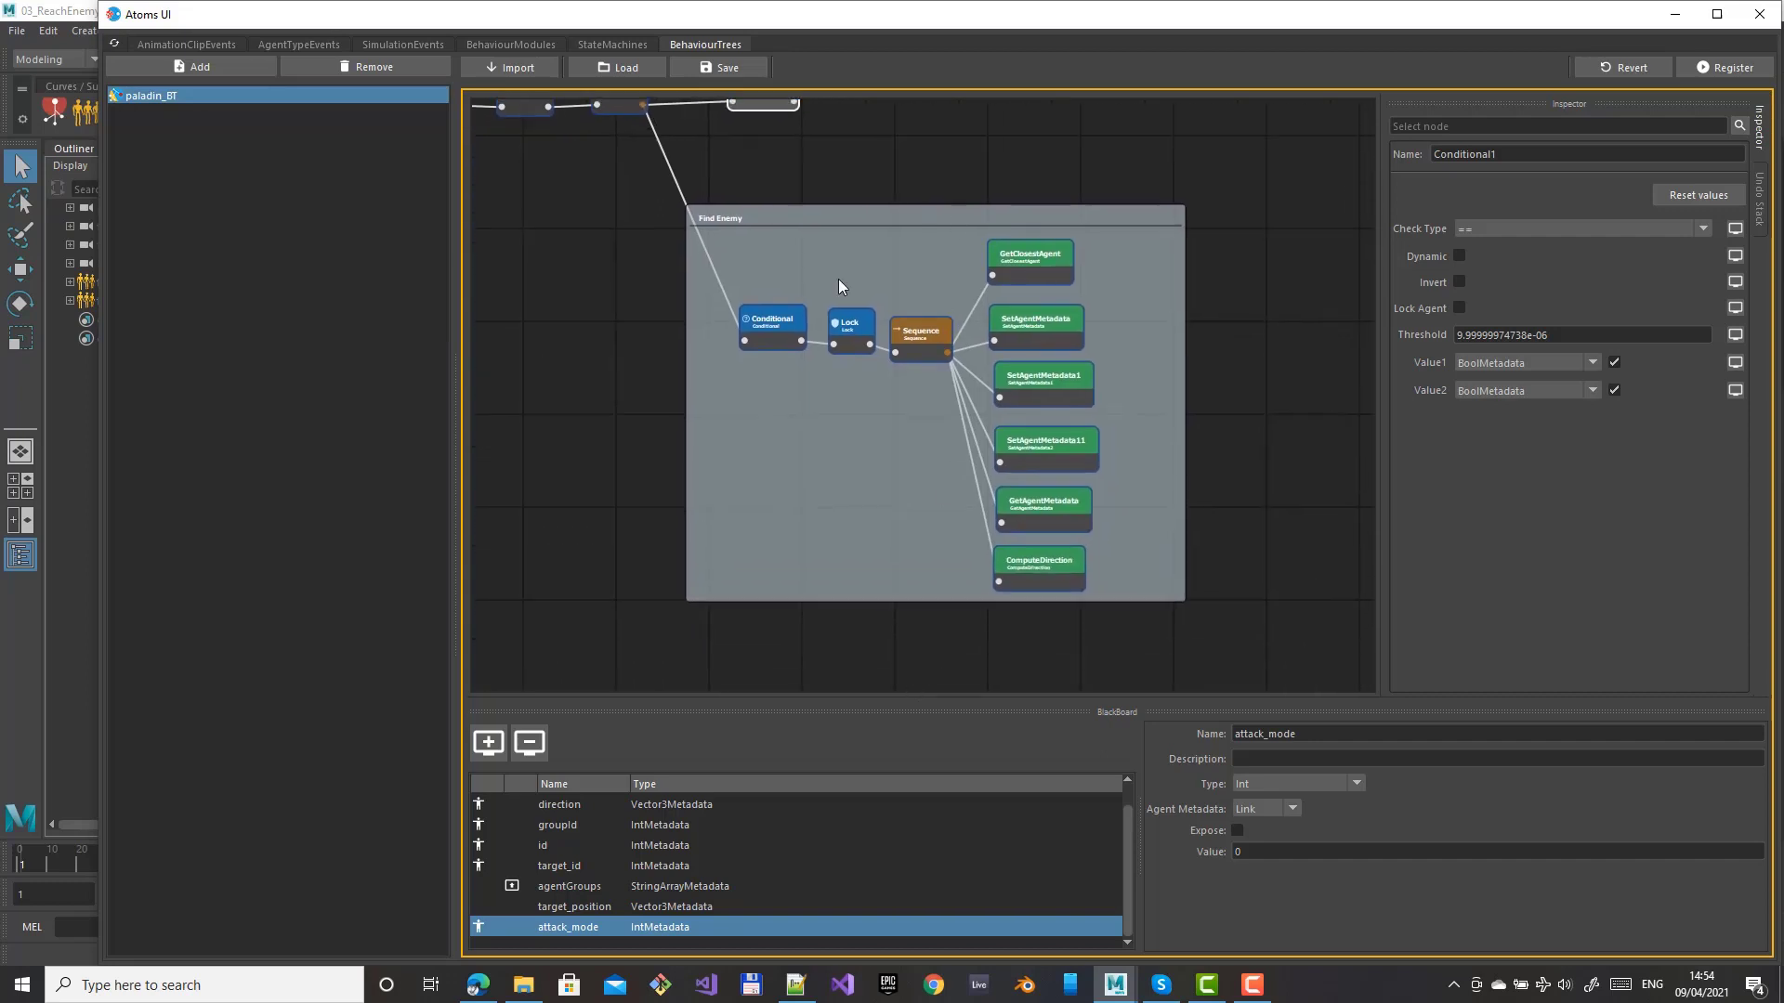
{"action": "scroll", "coordinate": [818, 272], "scroll_direction": "up", "scroll_amount": 2}
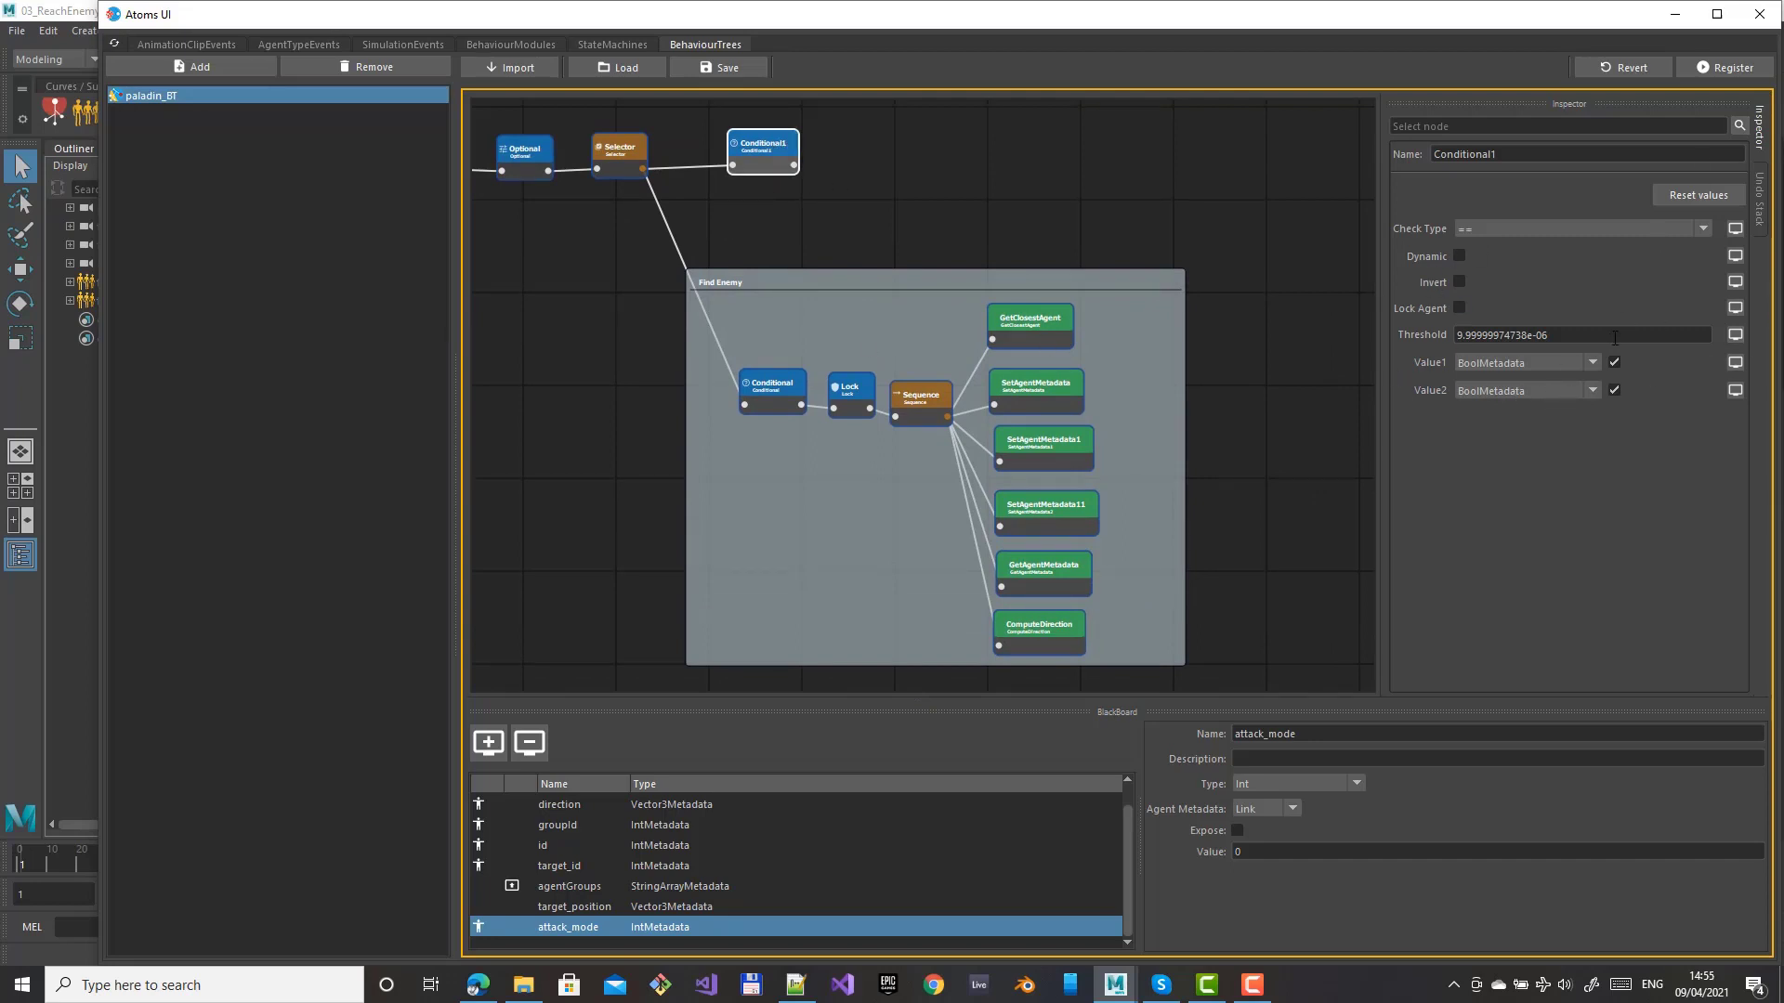
Set both Value1 and Value2 of the new Conditional node to the IntMetadata type
{"action": "left_click", "coordinate": [1592, 363]}
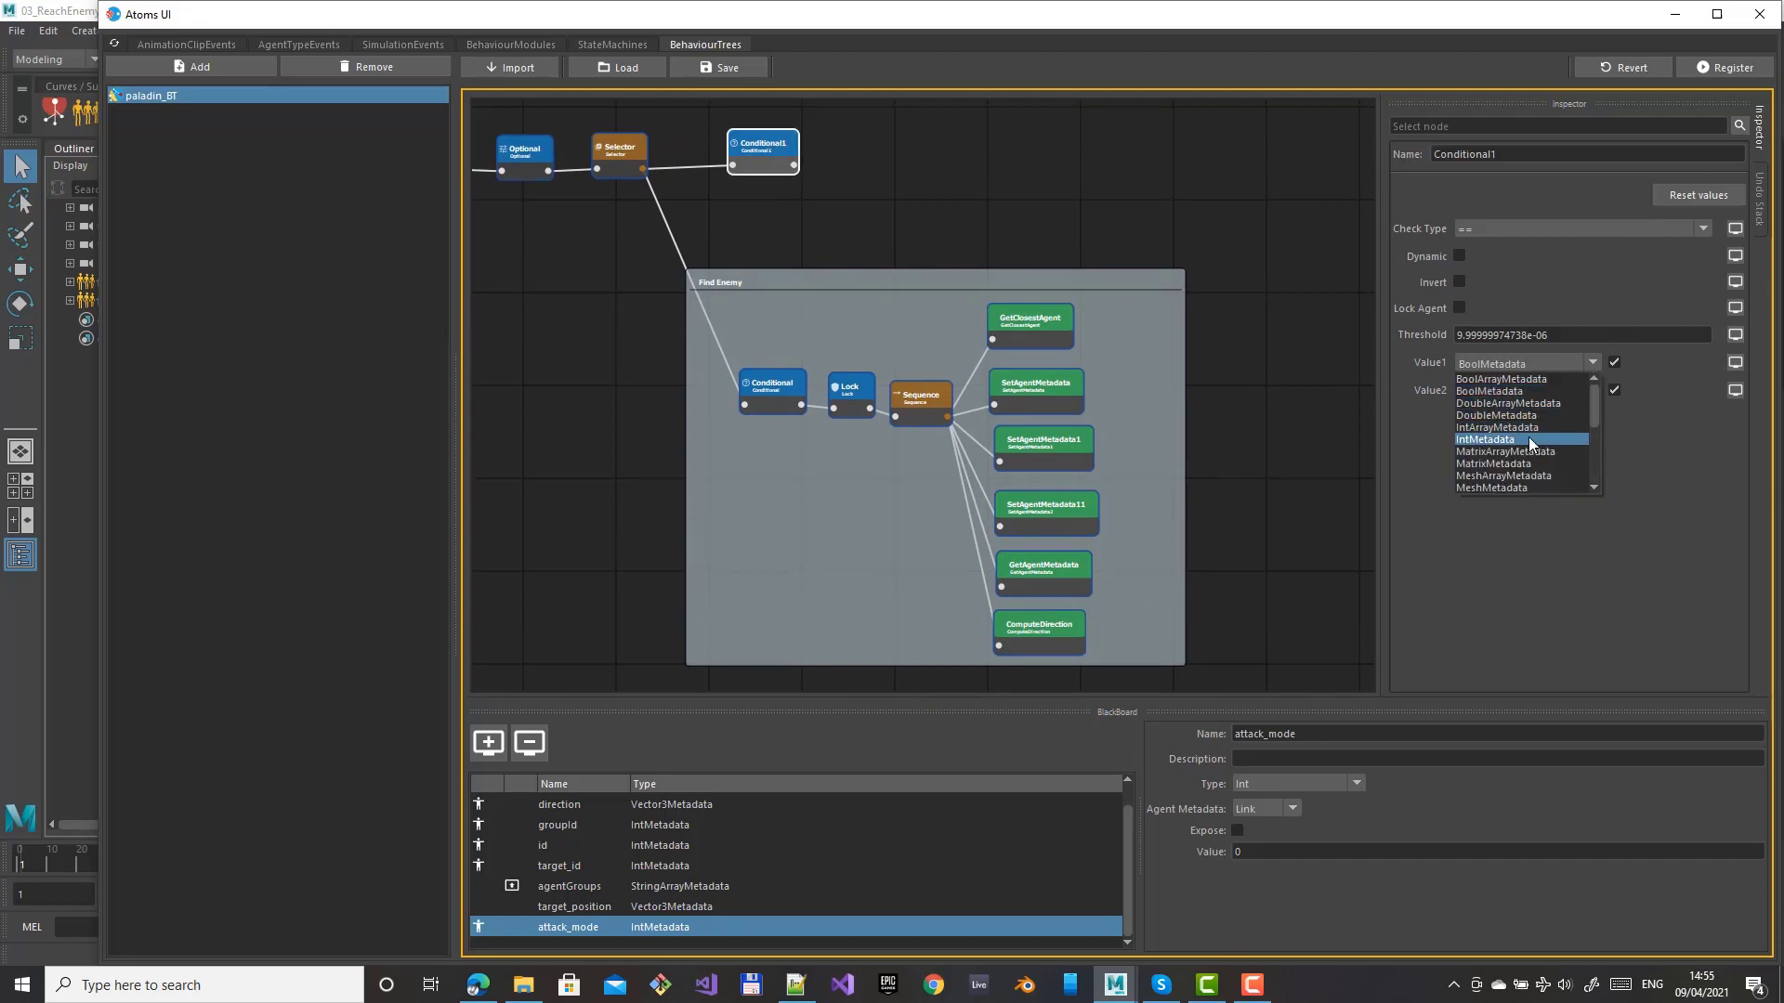
{"action": "left_click", "coordinate": [1542, 439]}
{"action": "left_click", "coordinate": [1558, 392]}
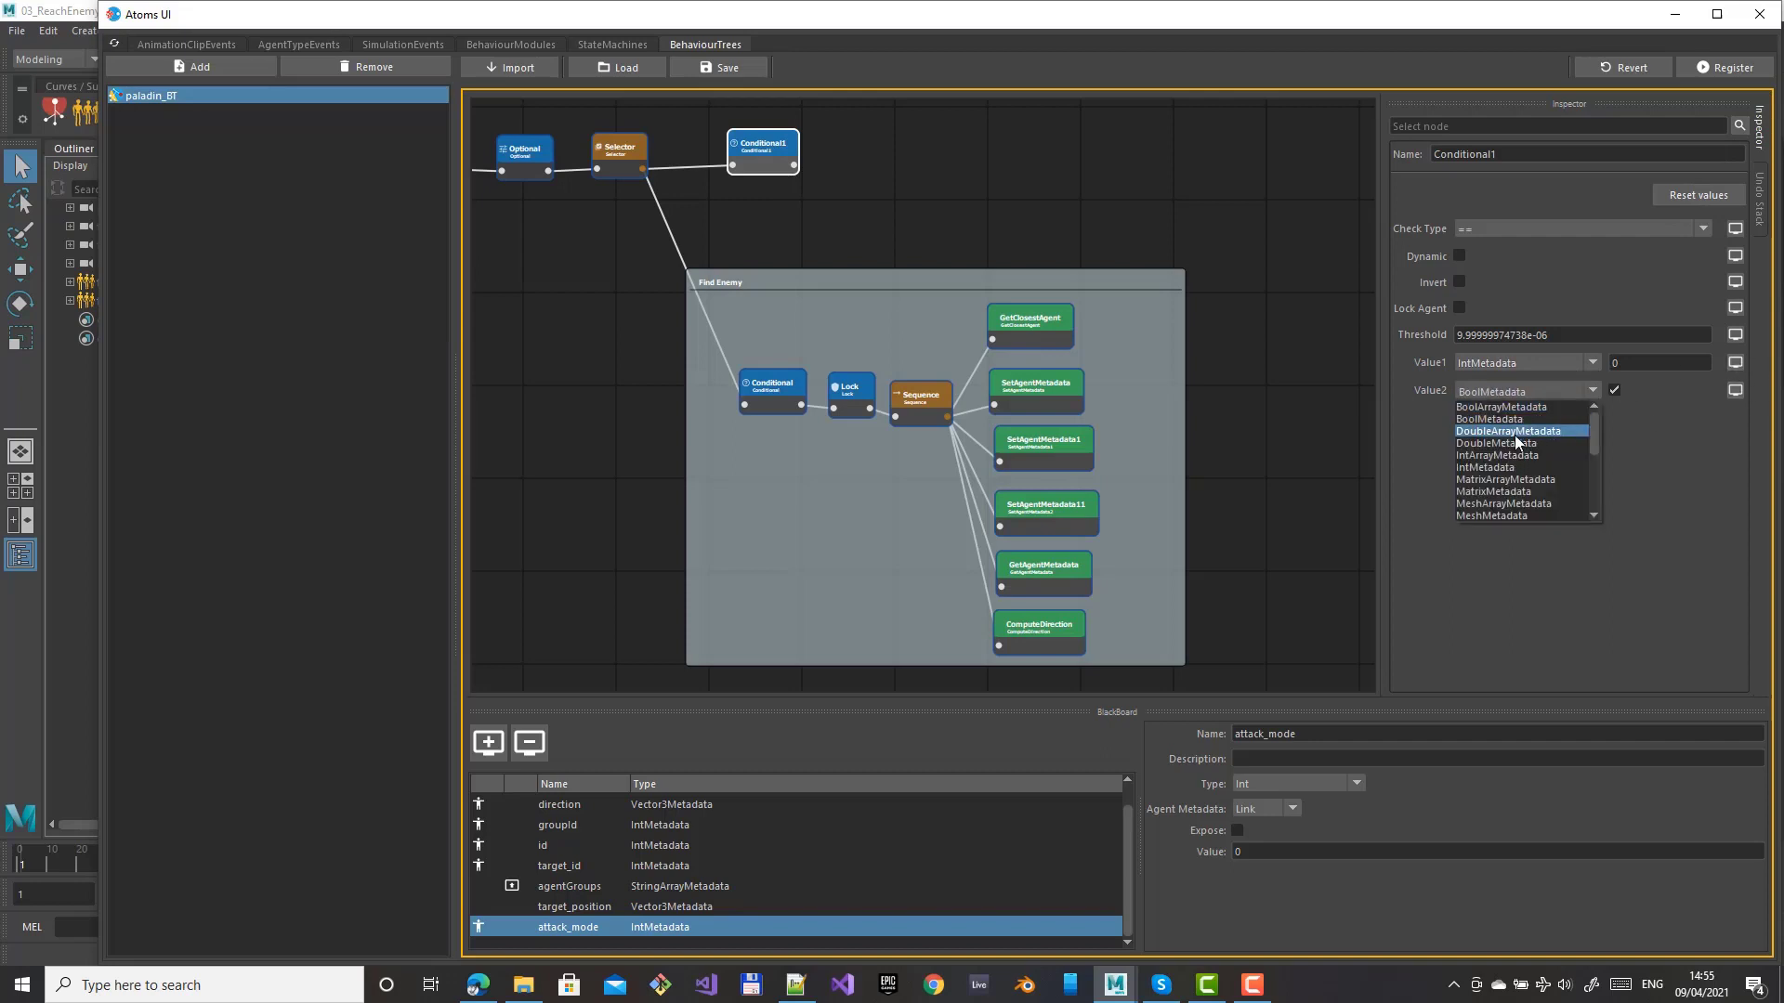
{"action": "left_click", "coordinate": [1535, 466]}
Link the new Conditional's Value1 to the attack_mode blackboard entry and set its Value2 to 1
{"action": "left_click", "coordinate": [1733, 365]}
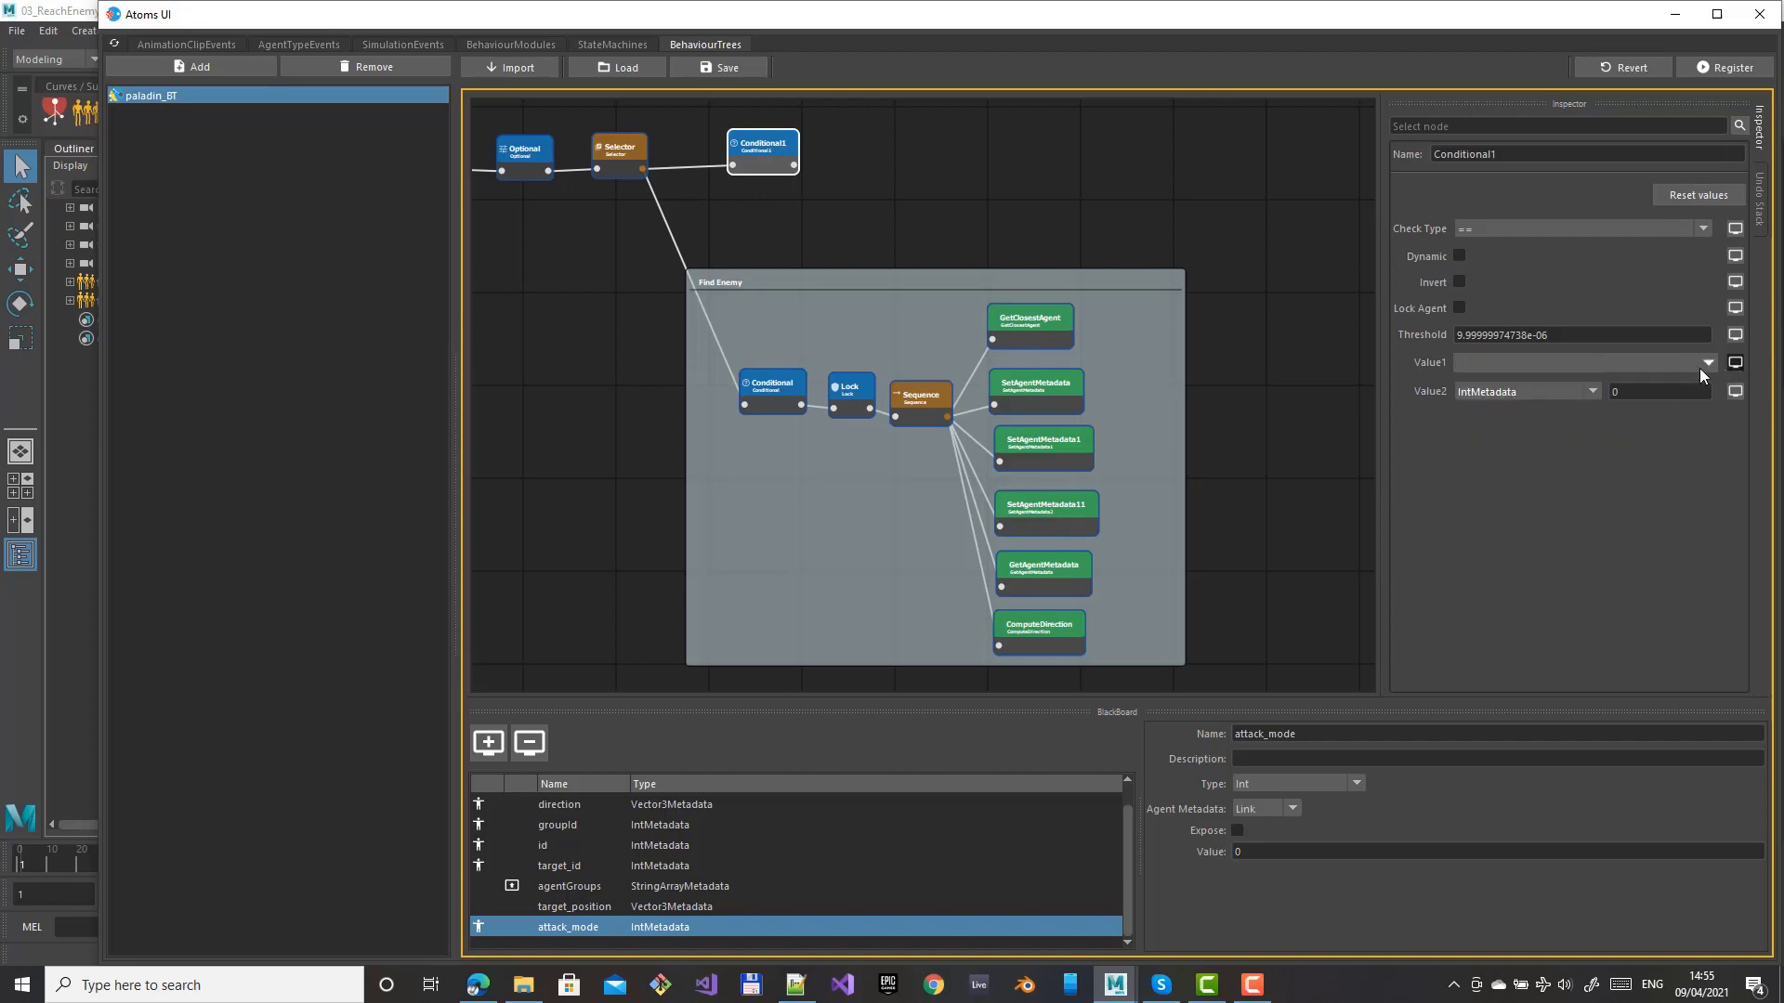
{"action": "left_click", "coordinate": [1698, 368]}
{"action": "left_click", "coordinate": [1577, 423]}
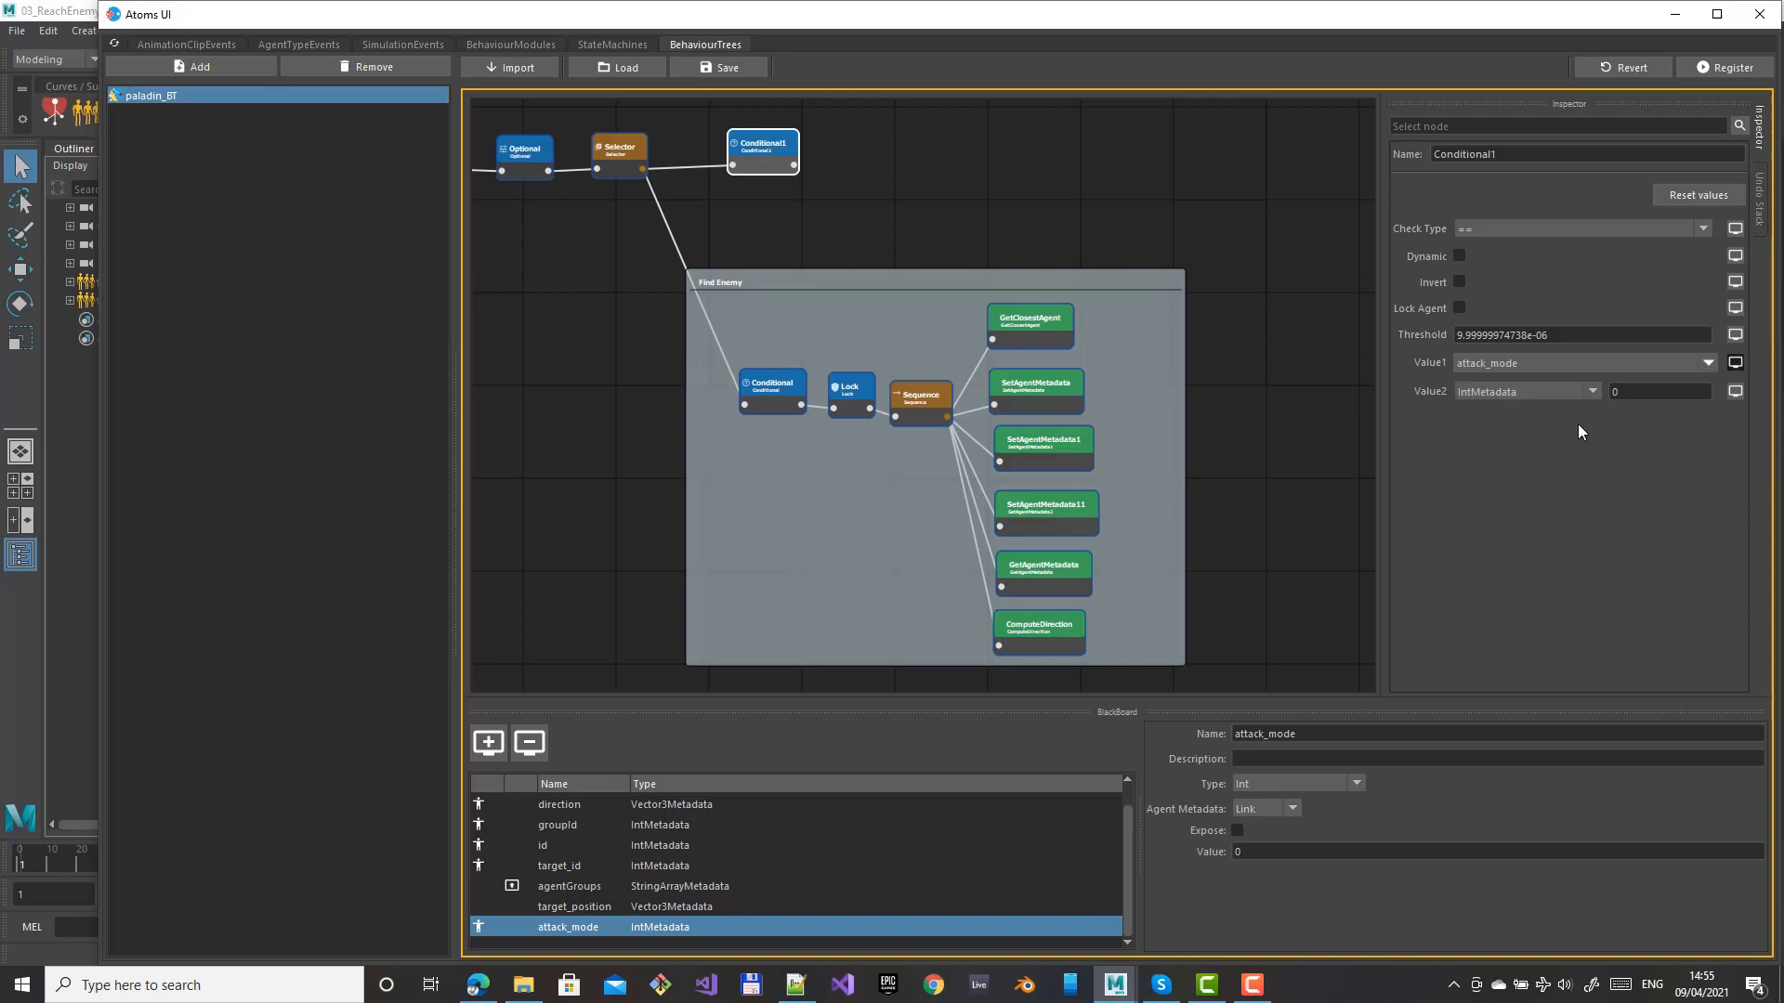
{"action": "double_click", "coordinate": [1662, 389]}
{"action": "type", "text": "1"}
{"action": "left_click_drag", "start_coordinate": [758, 158], "coordinate": [769, 162]}
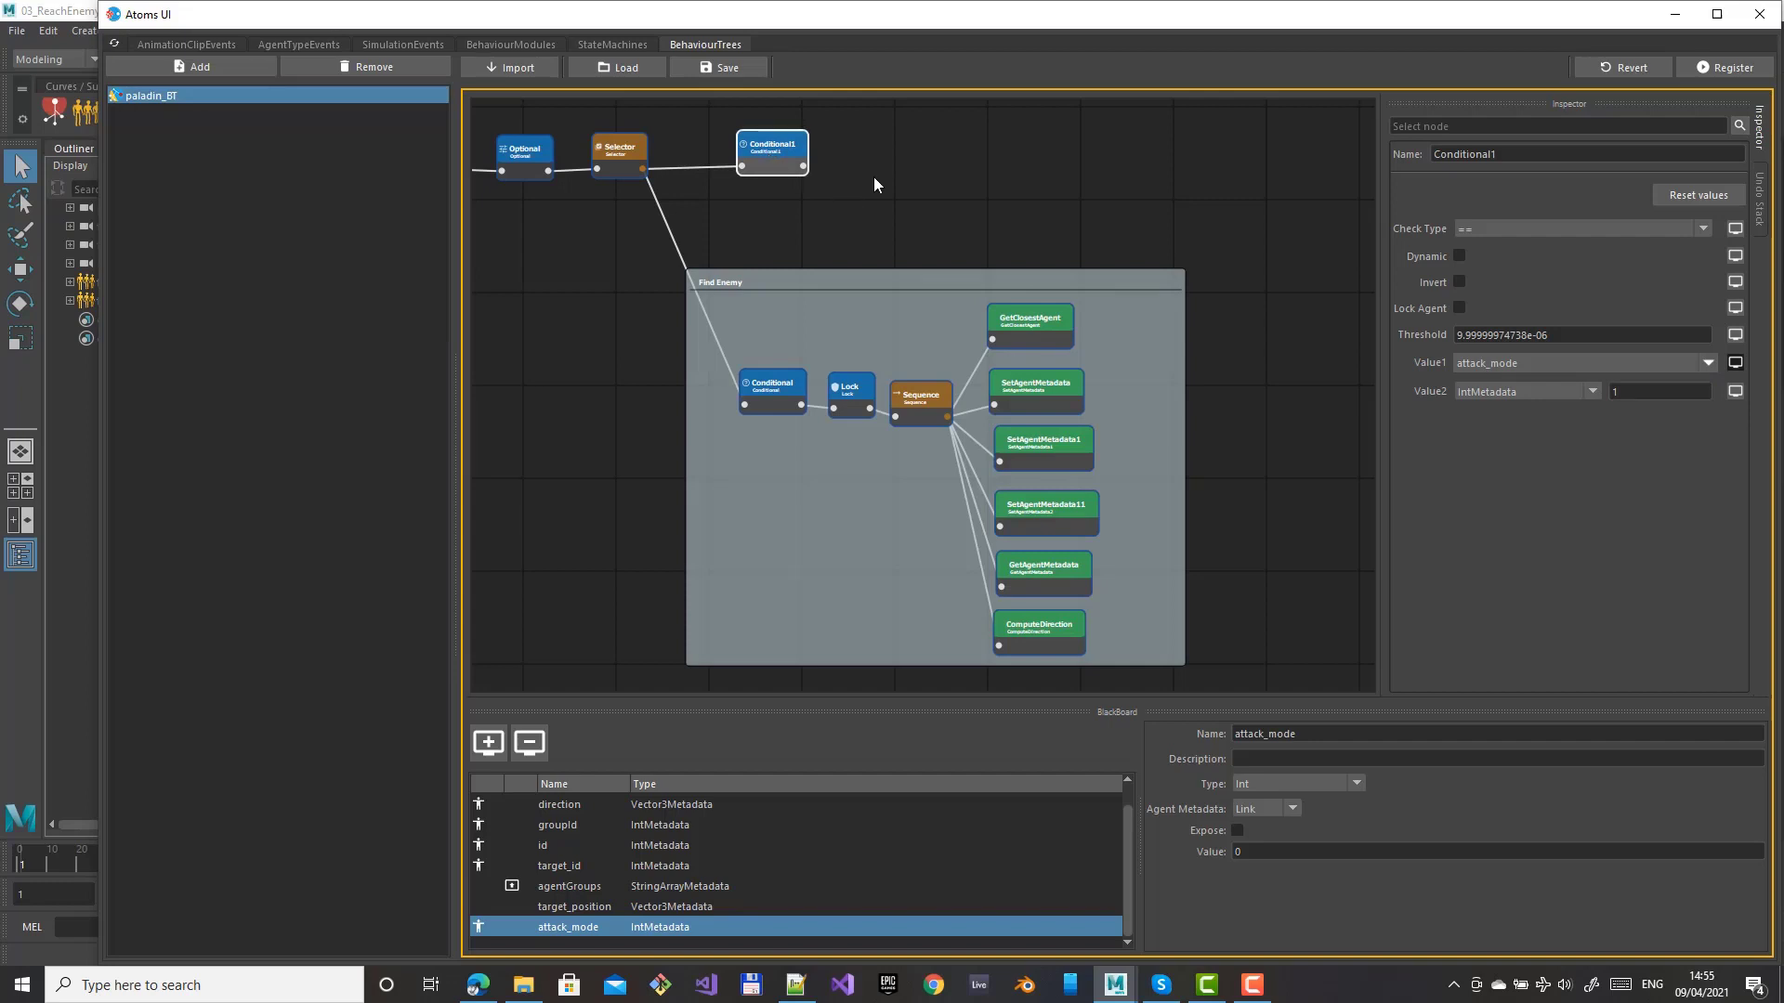
Add a Sequence node as the child of the new Conditional and align it in the same row
{"action": "middle_click_drag", "start_coordinate": [929, 173], "coordinate": [841, 251]}
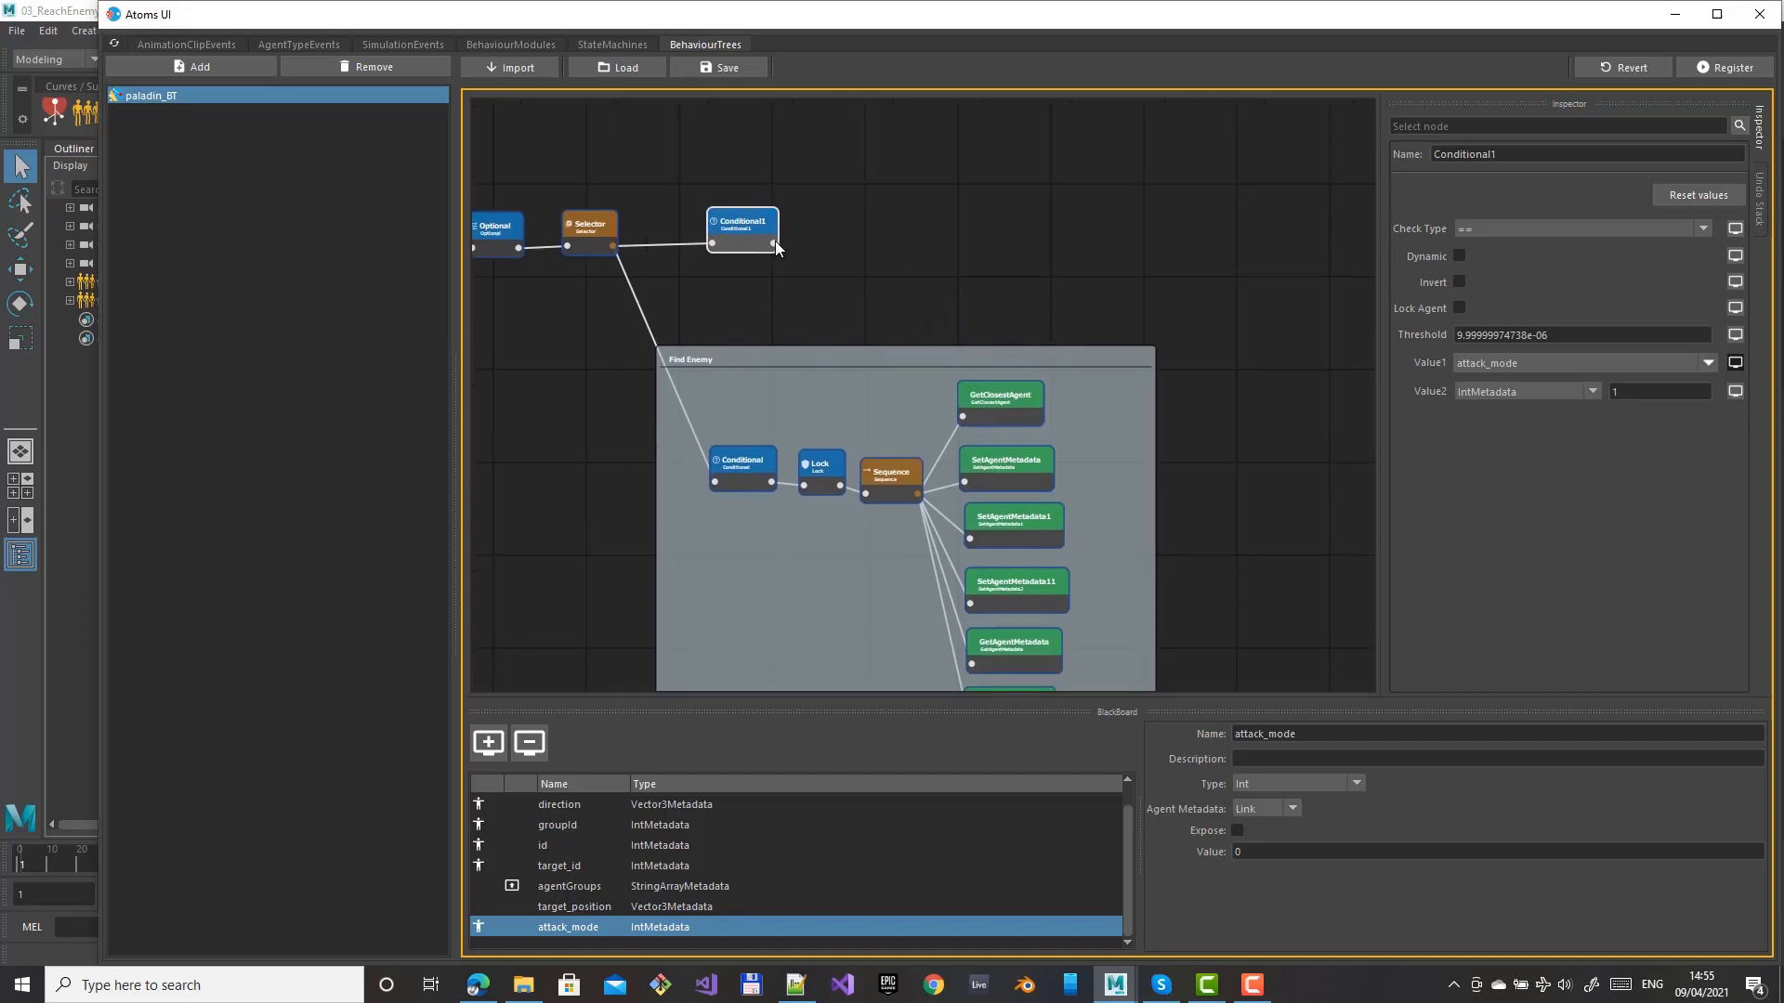
{"action": "left_click_drag", "start_coordinate": [860, 244], "coordinate": [860, 244]}
{"action": "type", "text": "Se"}
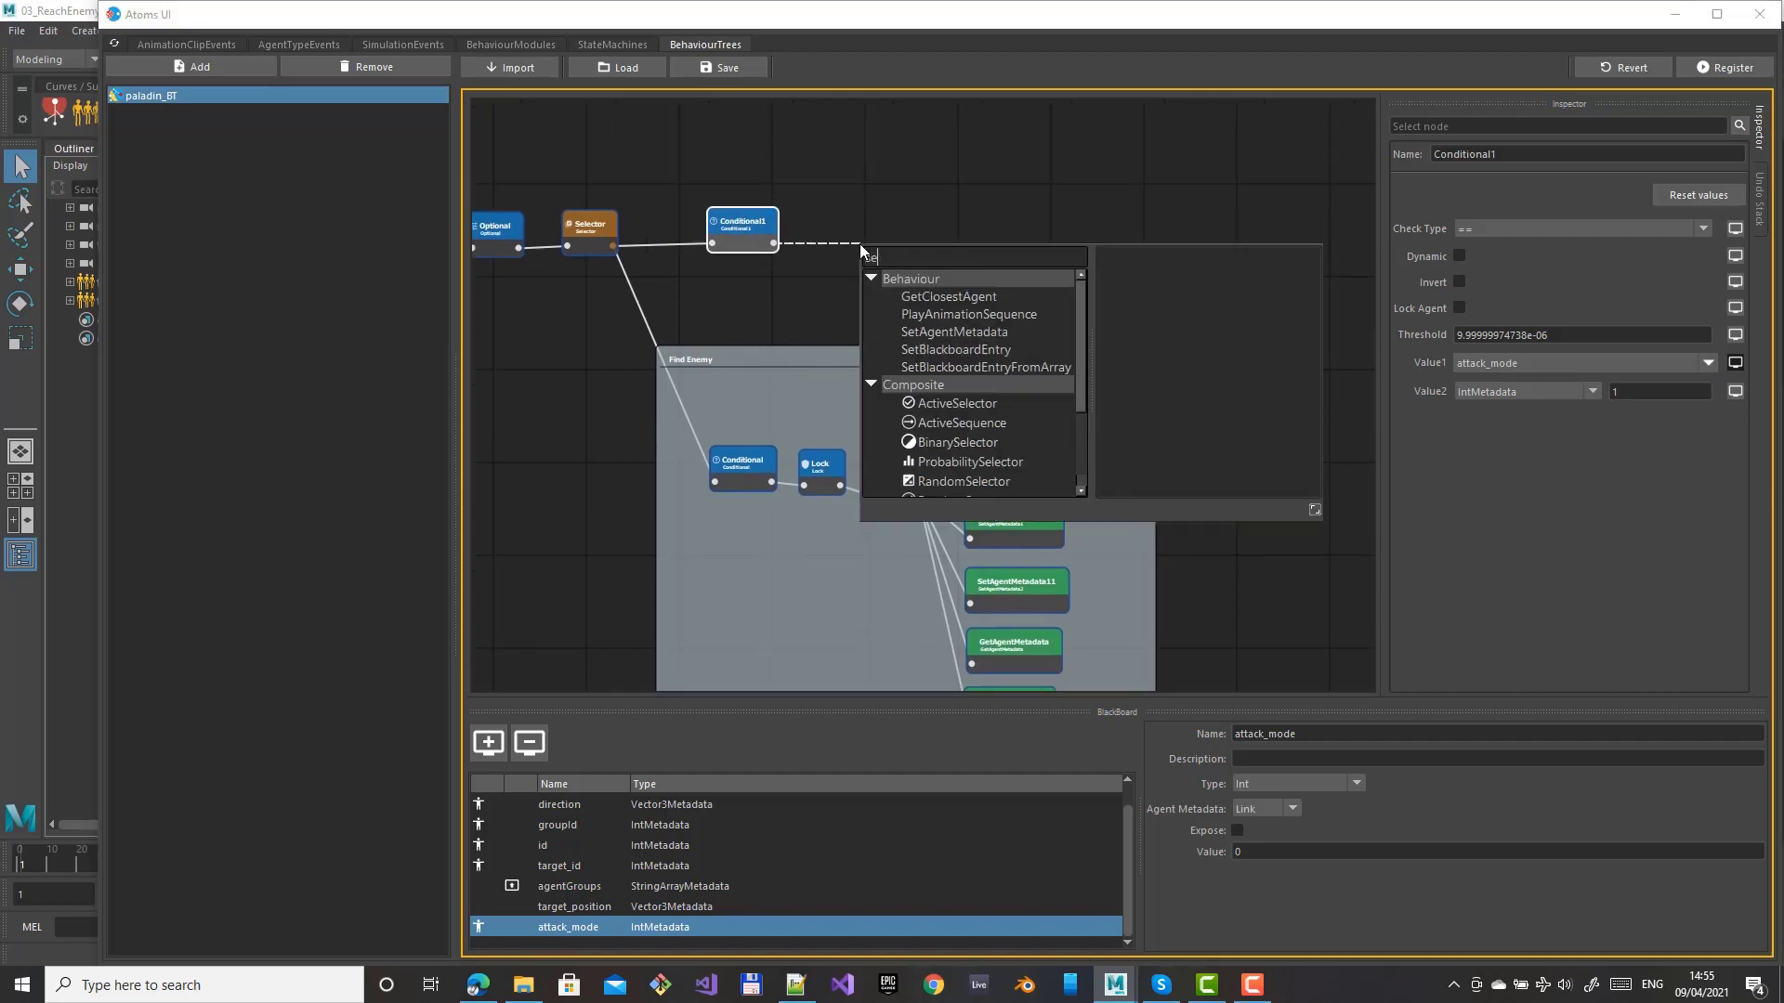
{"action": "type", "text": "qu"}
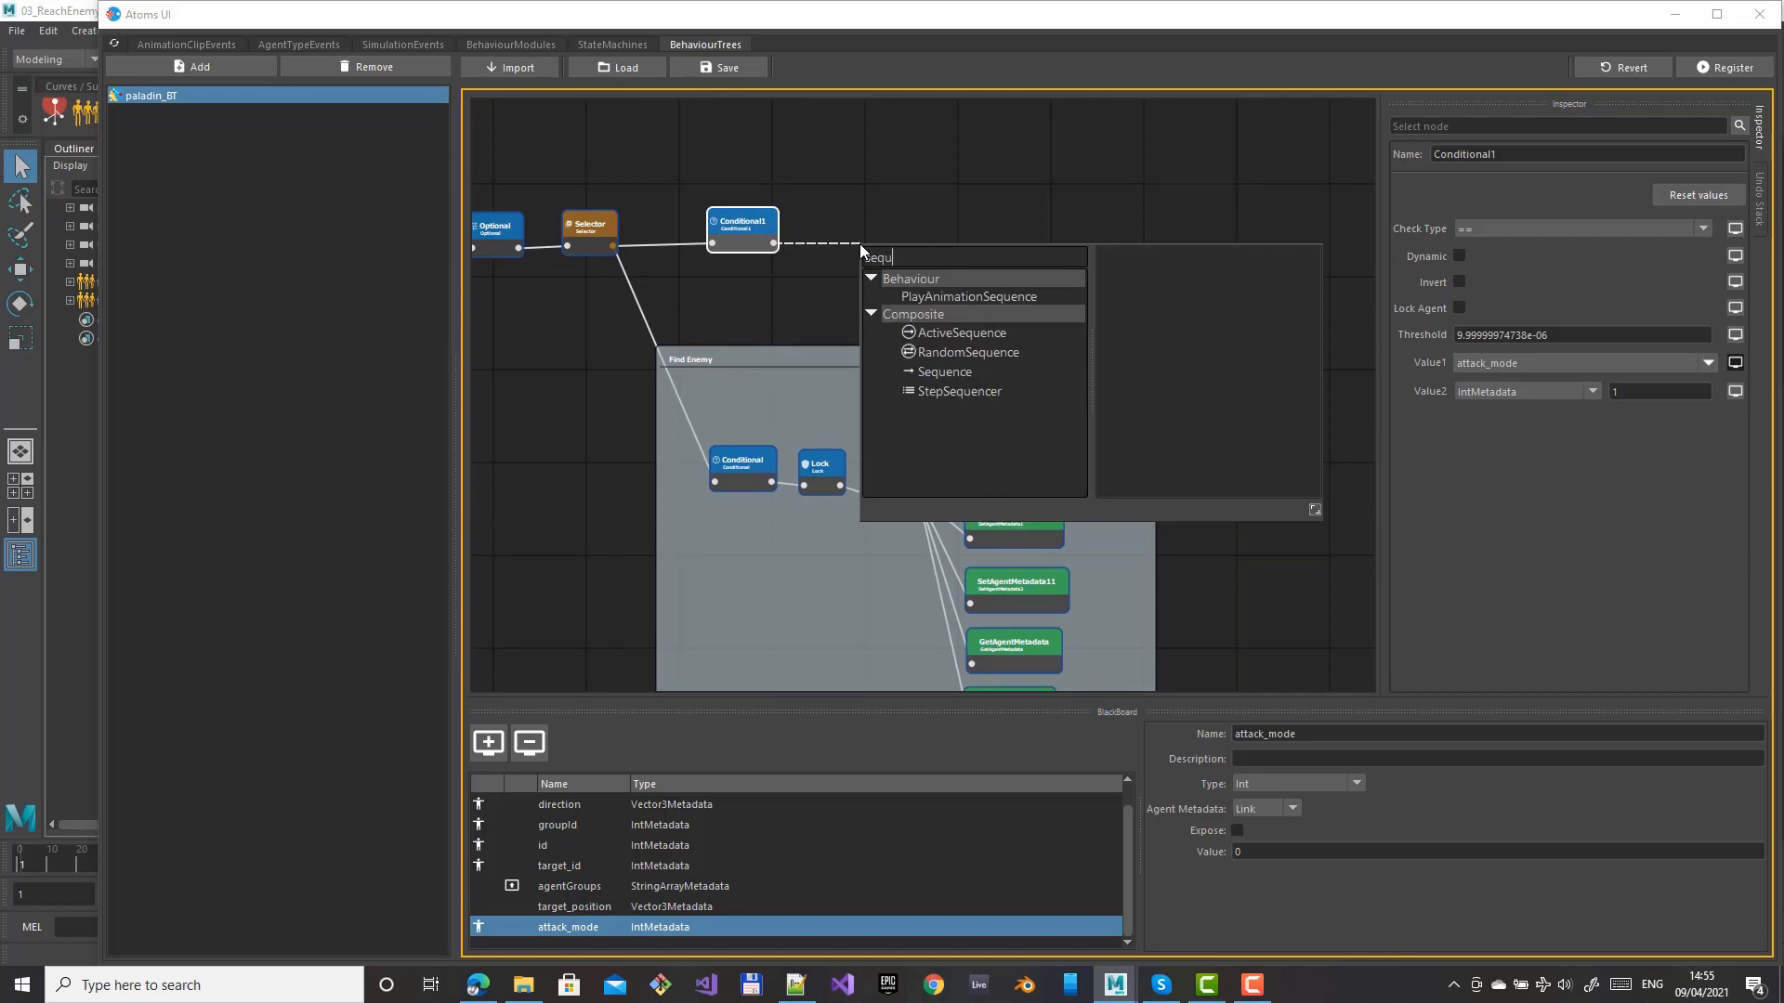
{"action": "key", "text": "Down"}
{"action": "key", "text": "Down"}
{"action": "key", "text": "Down"}
{"action": "key", "text": "Down"}
{"action": "key", "text": "Return"}
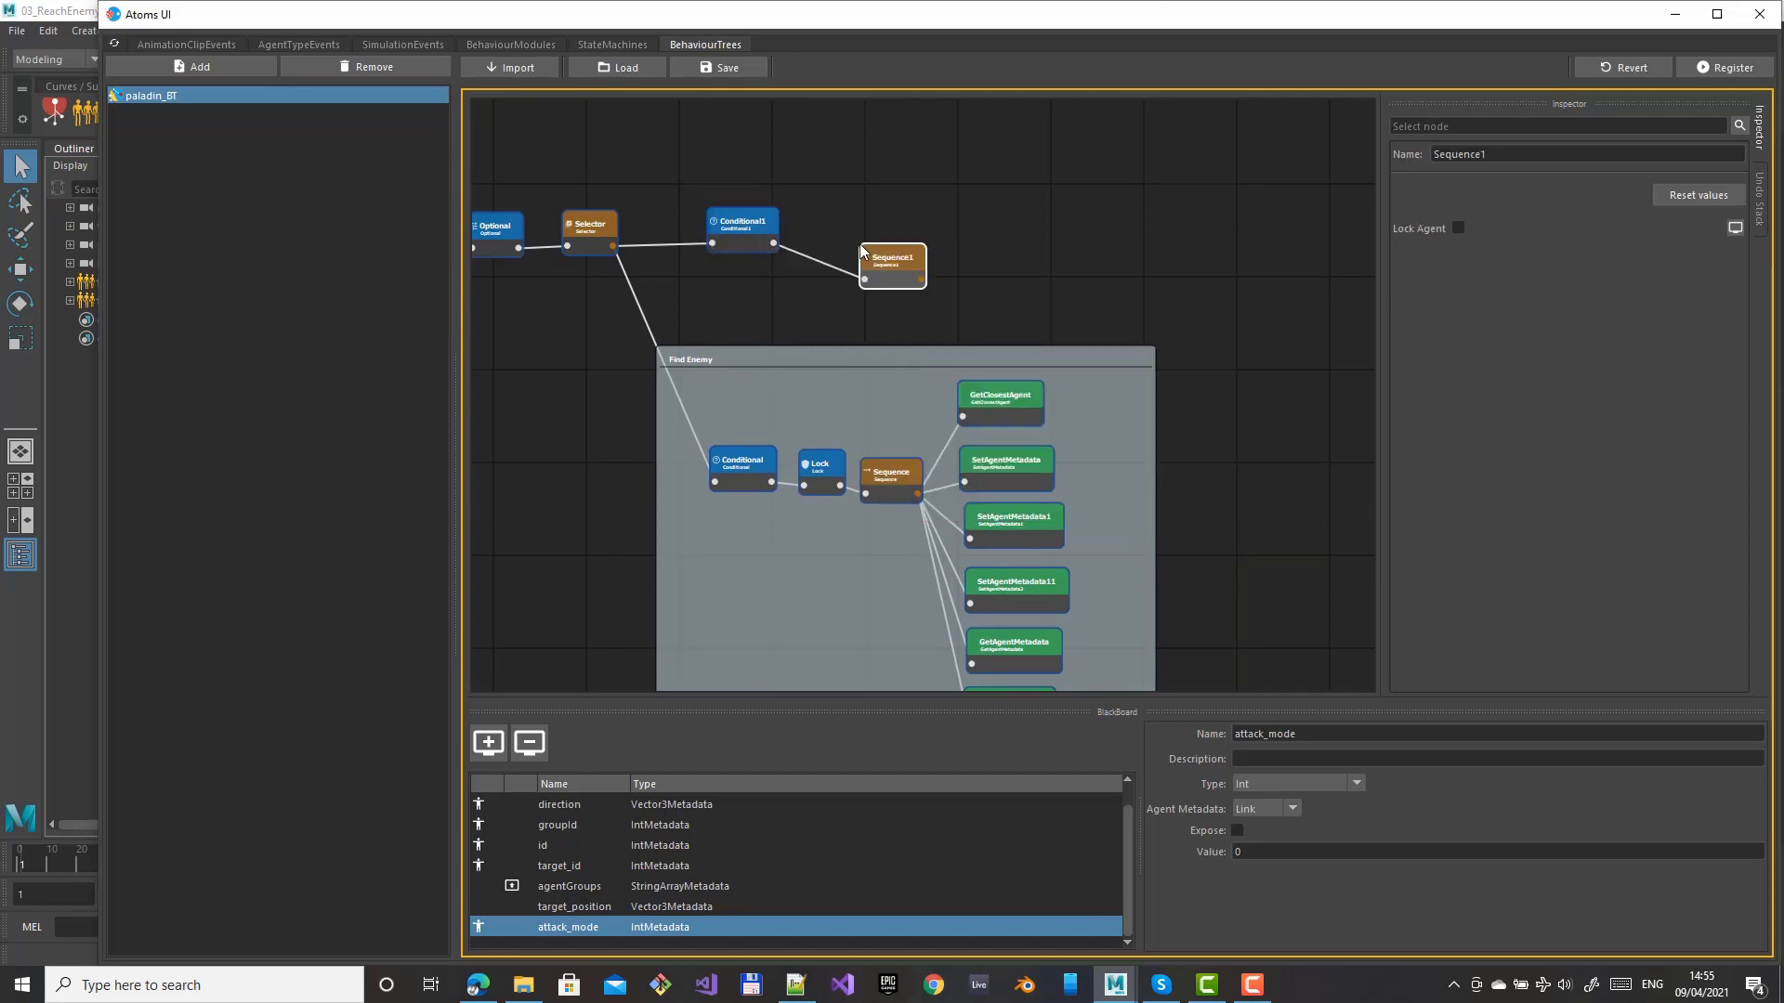
{"action": "left_click_drag", "start_coordinate": [882, 262], "coordinate": [875, 227]}
{"action": "key", "text": "Tab"}
{"action": "left_click", "coordinate": [868, 185]}
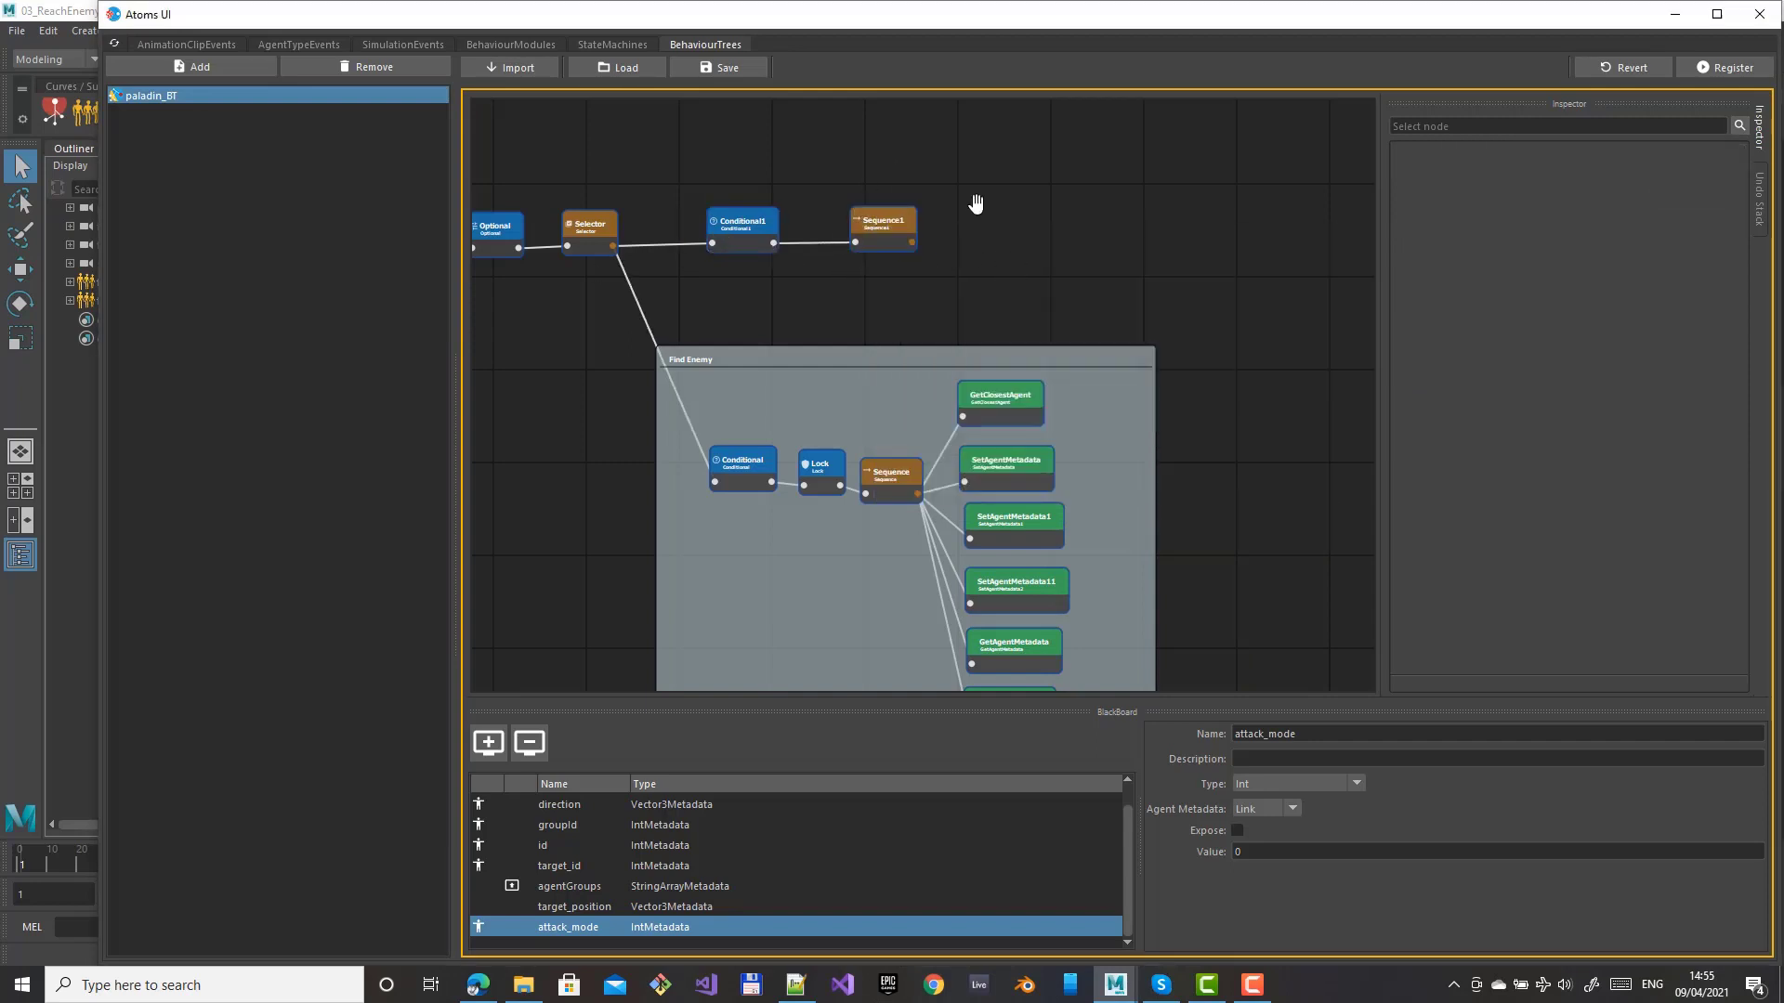
Add a SetAgentMetadata node as a child of the attack branch's Sequence
{"action": "middle_click_drag", "start_coordinate": [976, 208], "coordinate": [777, 242]}
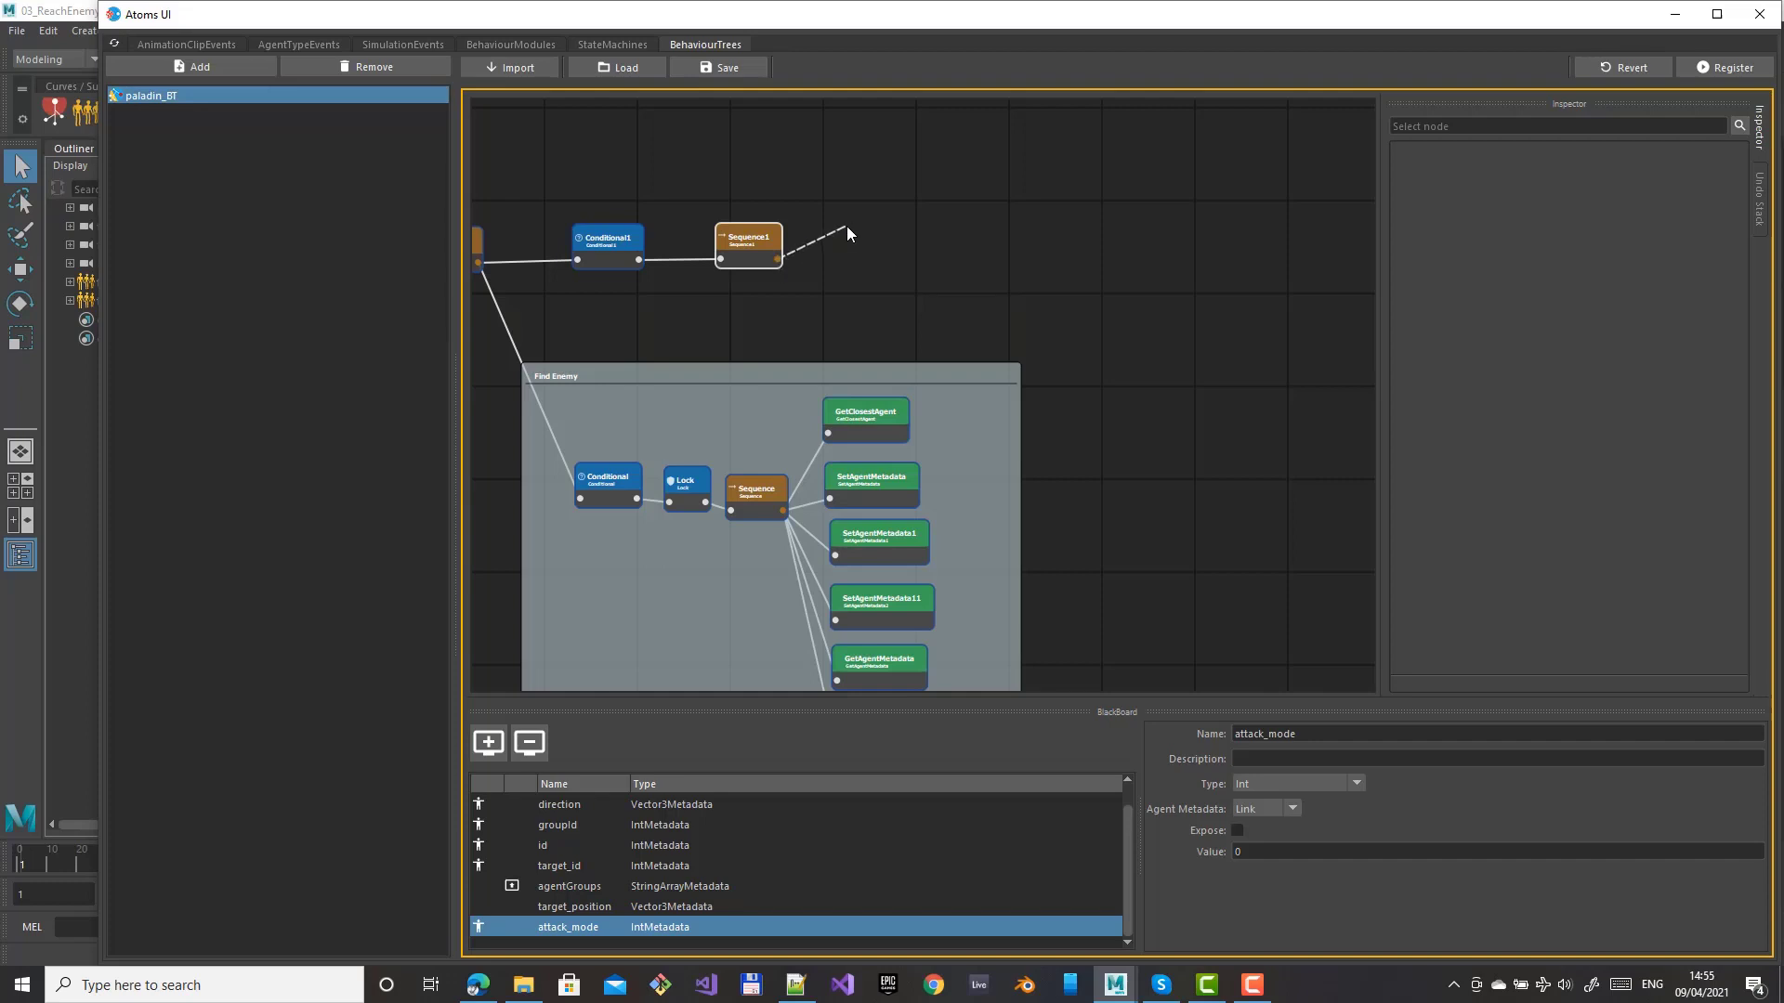
{"action": "left_click_drag", "start_coordinate": [846, 228], "coordinate": [847, 229]}
{"action": "type", "text": "set"}
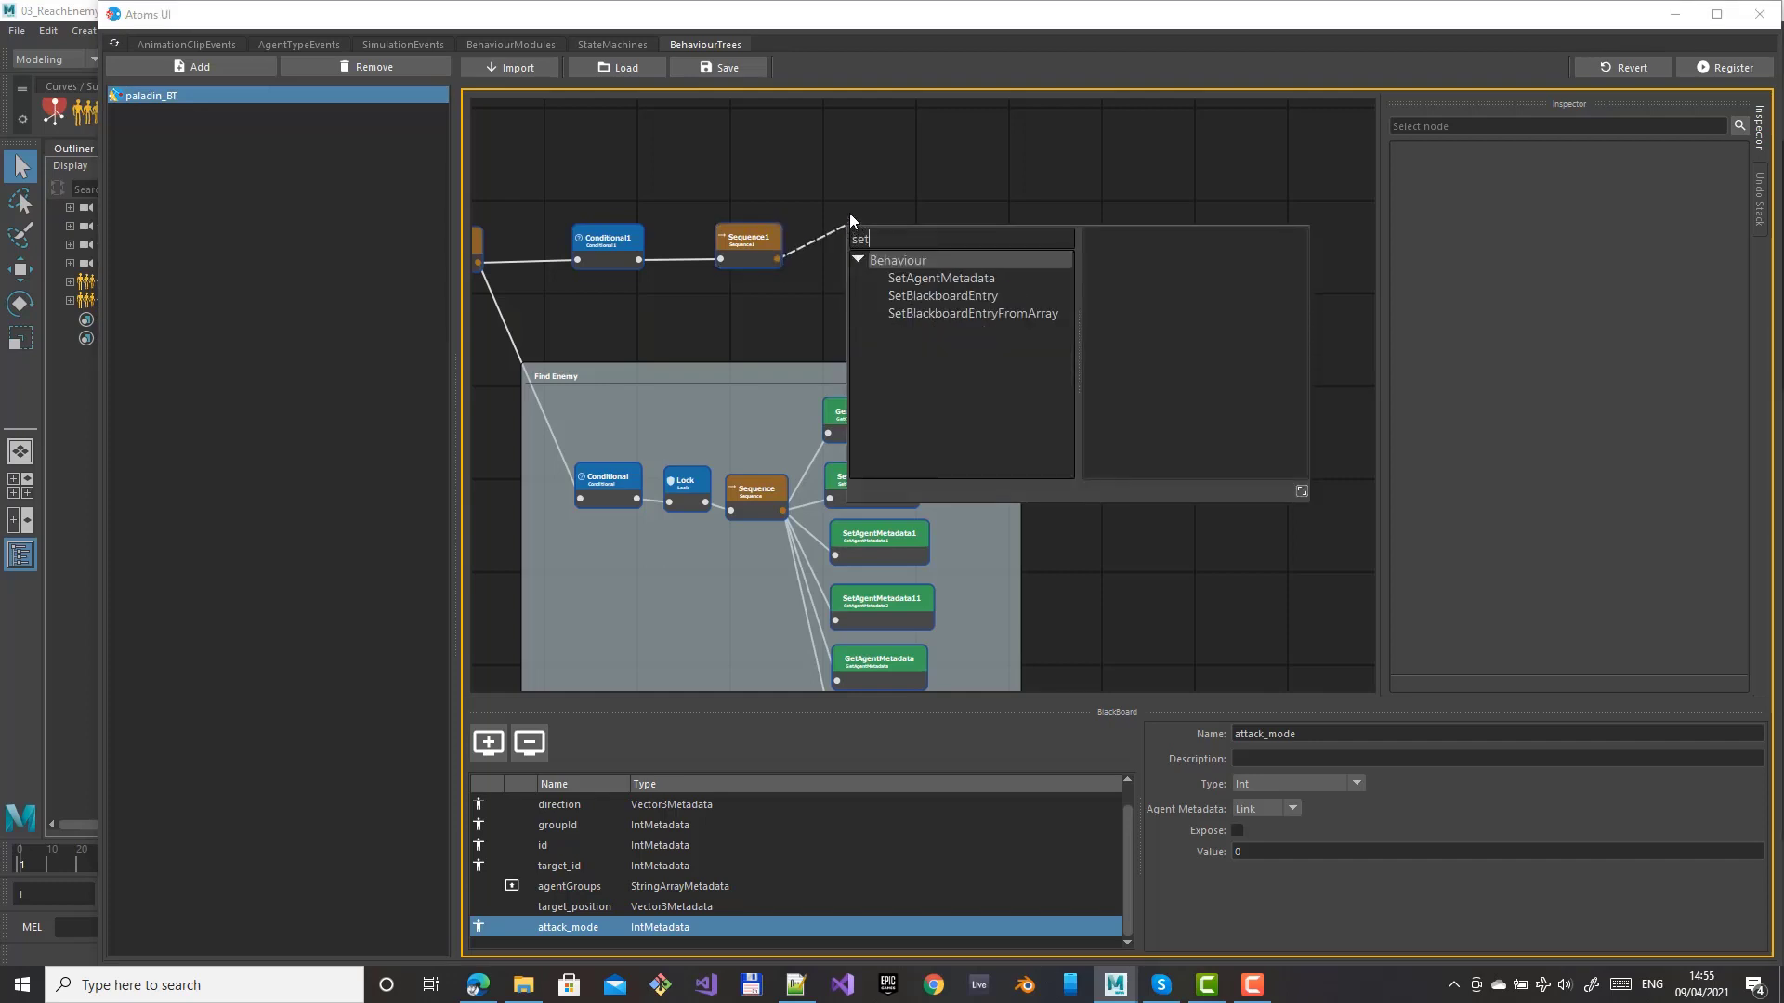
{"action": "left_click", "coordinate": [937, 279]}
Configure the new SetAgentMetadata node with metadata name state and an IntMetadata value of 0
{"action": "left_click", "coordinate": [1541, 391]}
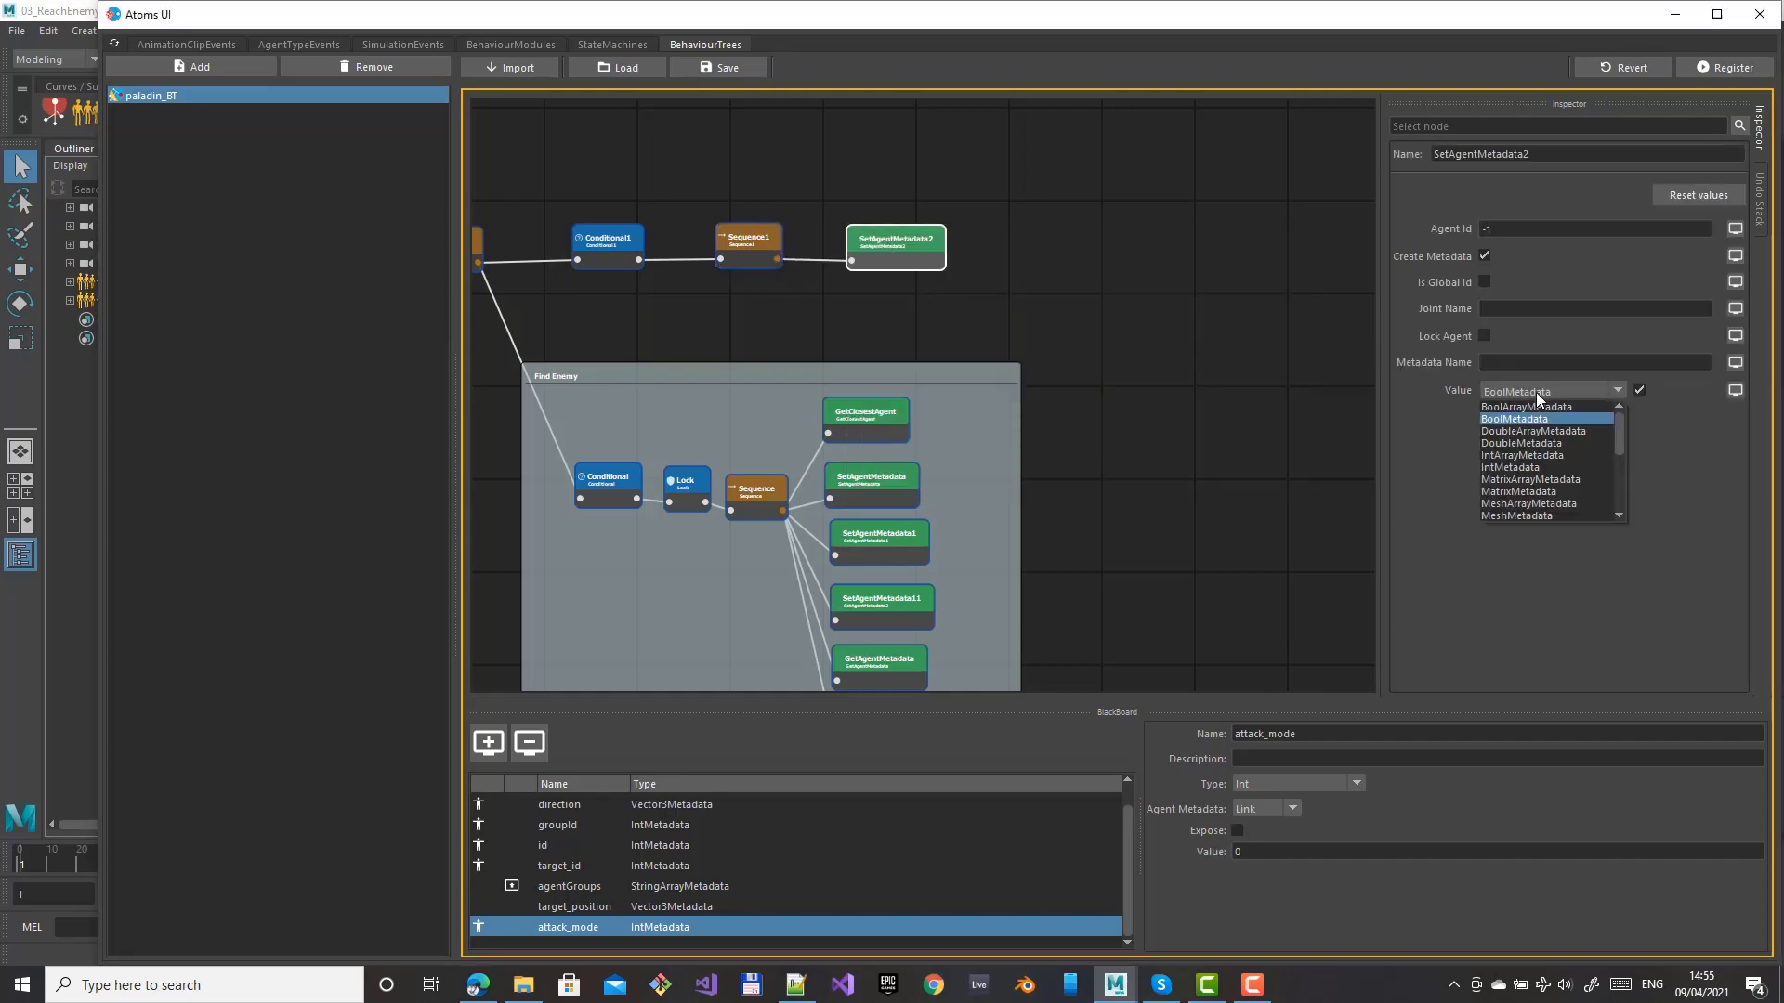
{"action": "left_click", "coordinate": [1529, 469]}
{"action": "left_click", "coordinate": [1509, 362]}
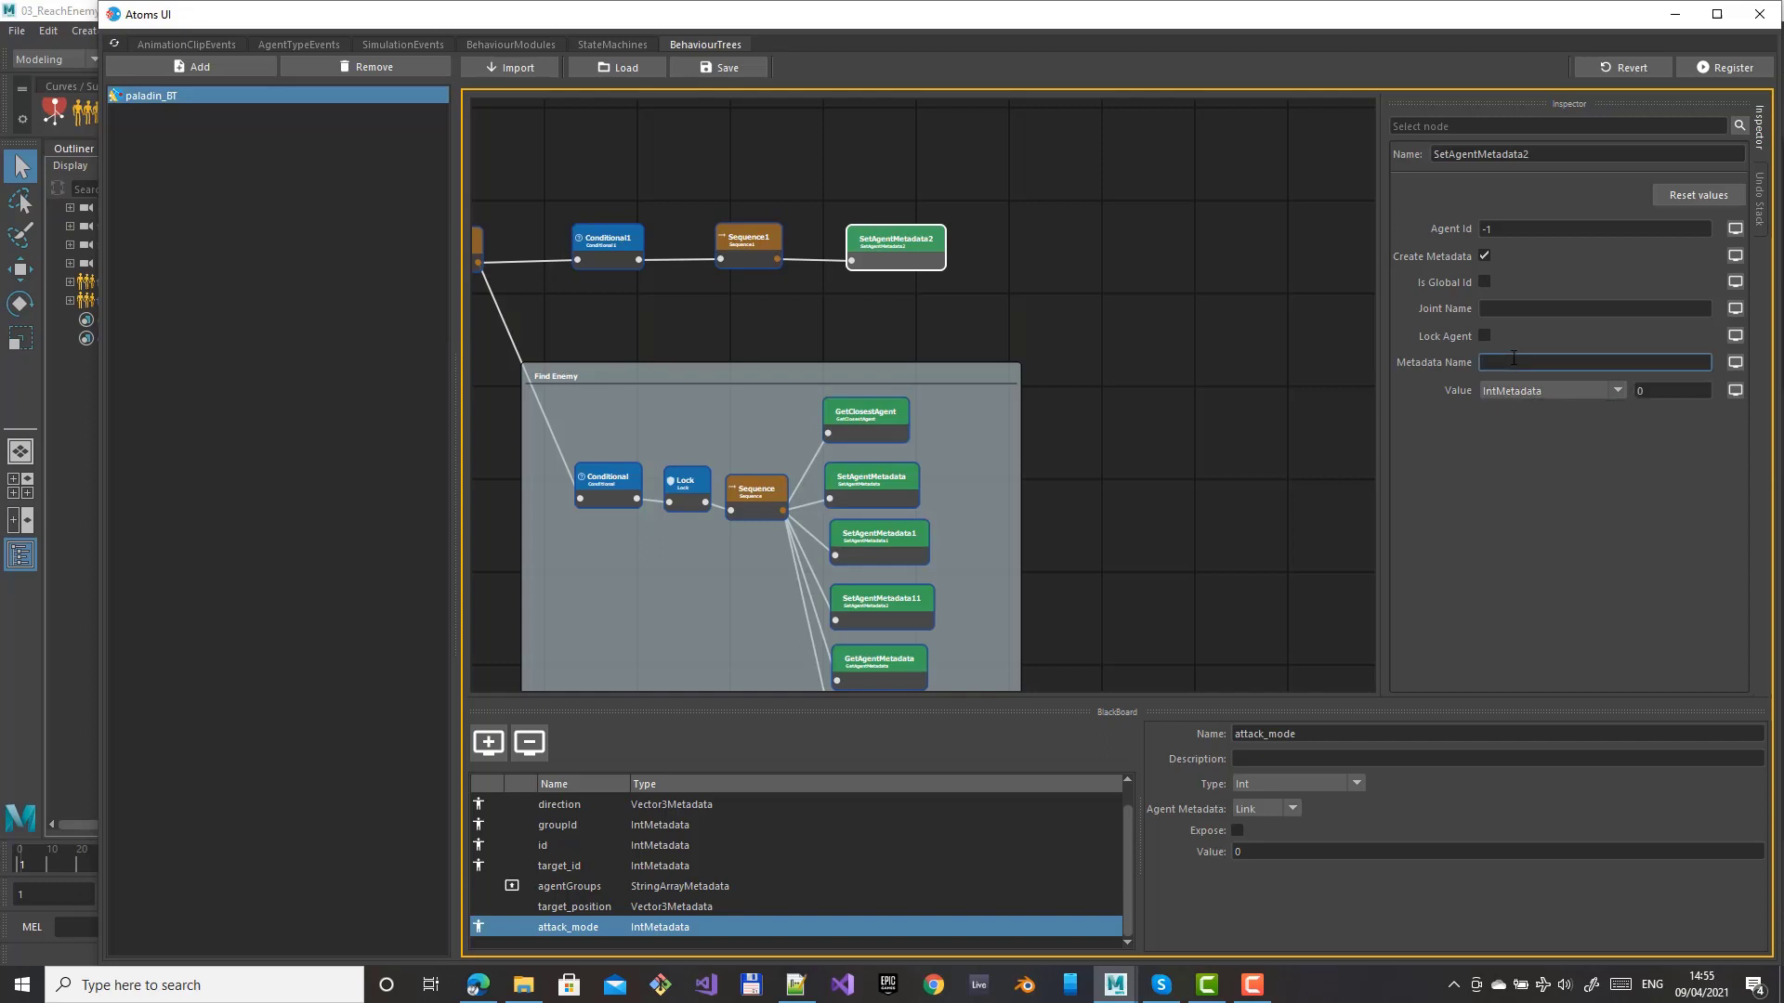
{"action": "type", "text": "state"}
{"action": "left_click", "coordinate": [1638, 391]}
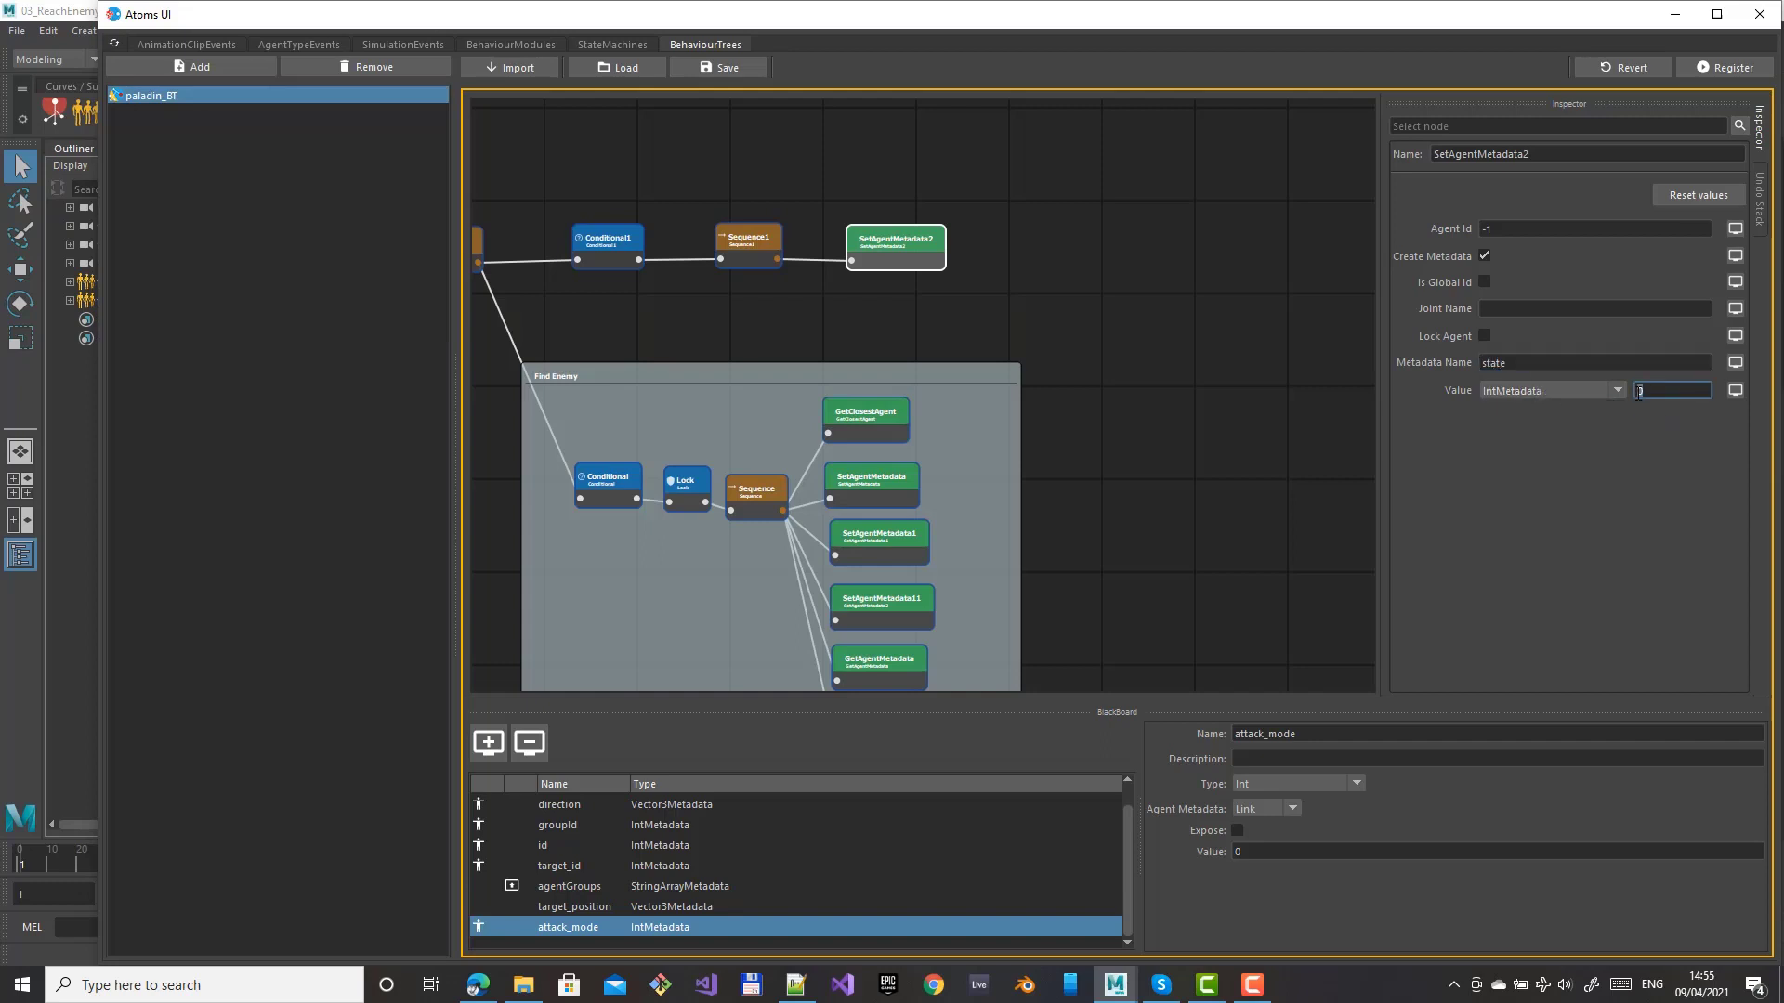
{"action": "left_click", "coordinate": [1679, 391]}
Duplicate the state-setting SetAgentMetadata node, connect the copy to the same Sequence and stack the two nodes vertically
{"action": "key", "text": "ctrl+c"}
{"action": "key", "text": "ctrl+v"}
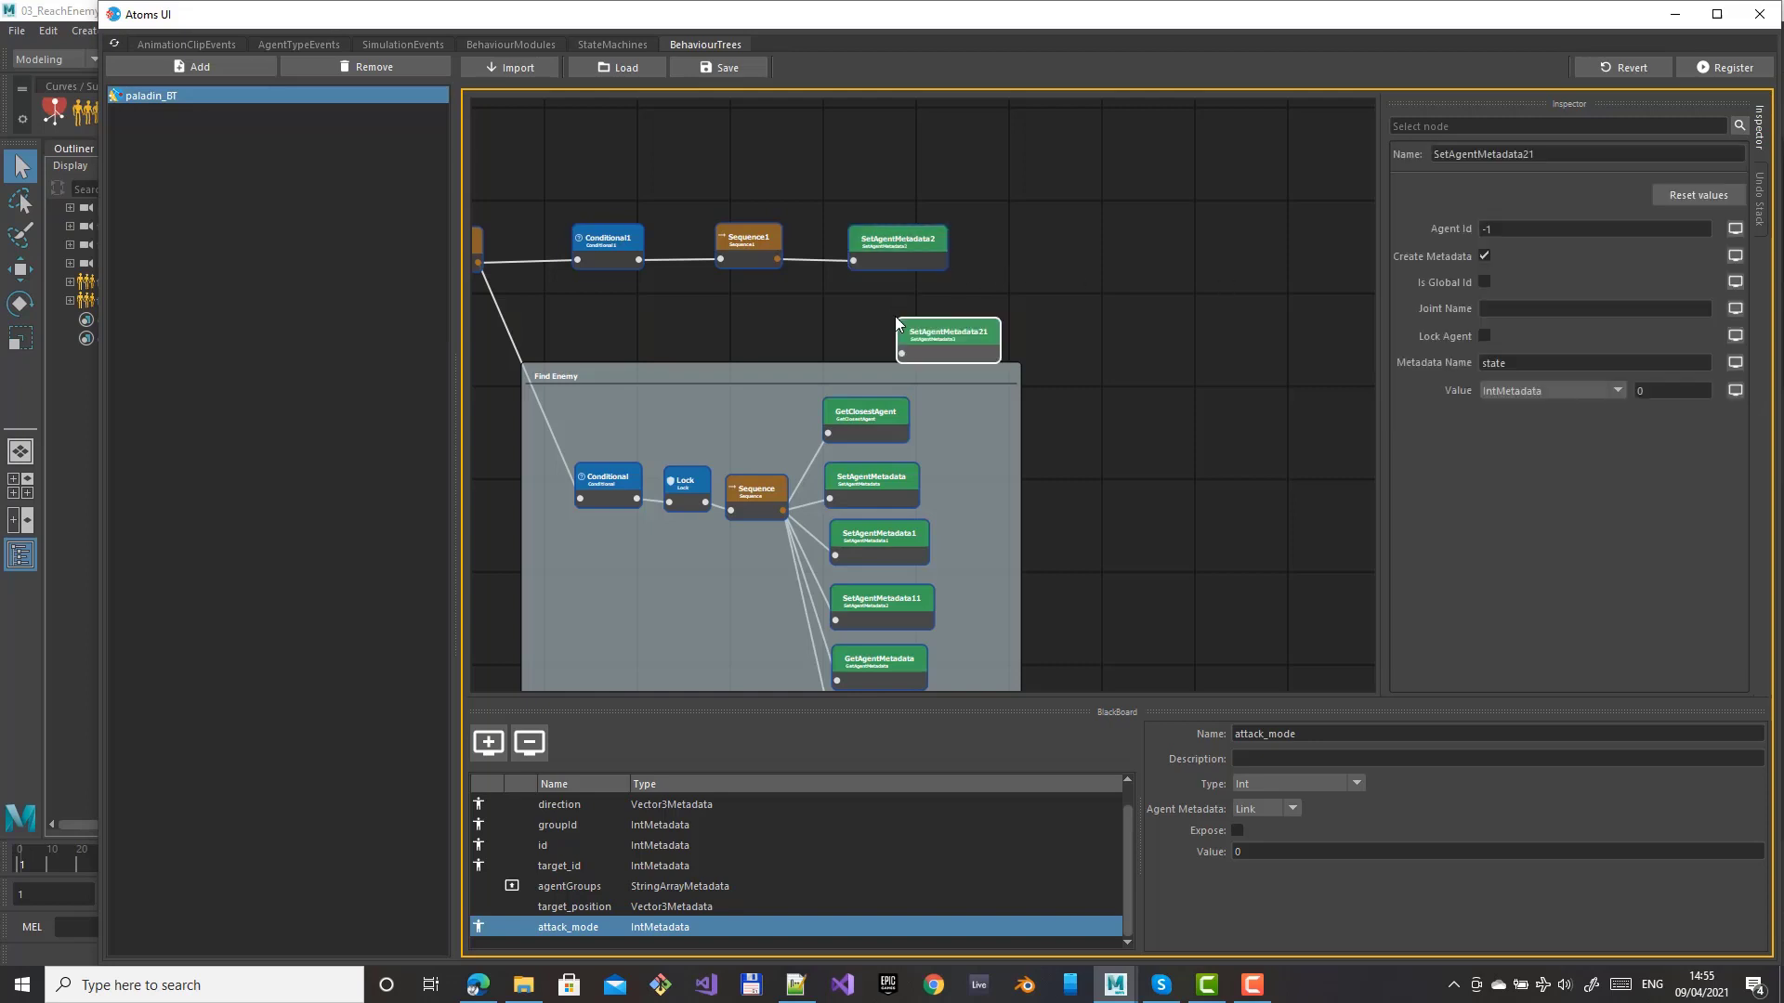
{"action": "left_click_drag", "start_coordinate": [912, 334], "coordinate": [865, 307]}
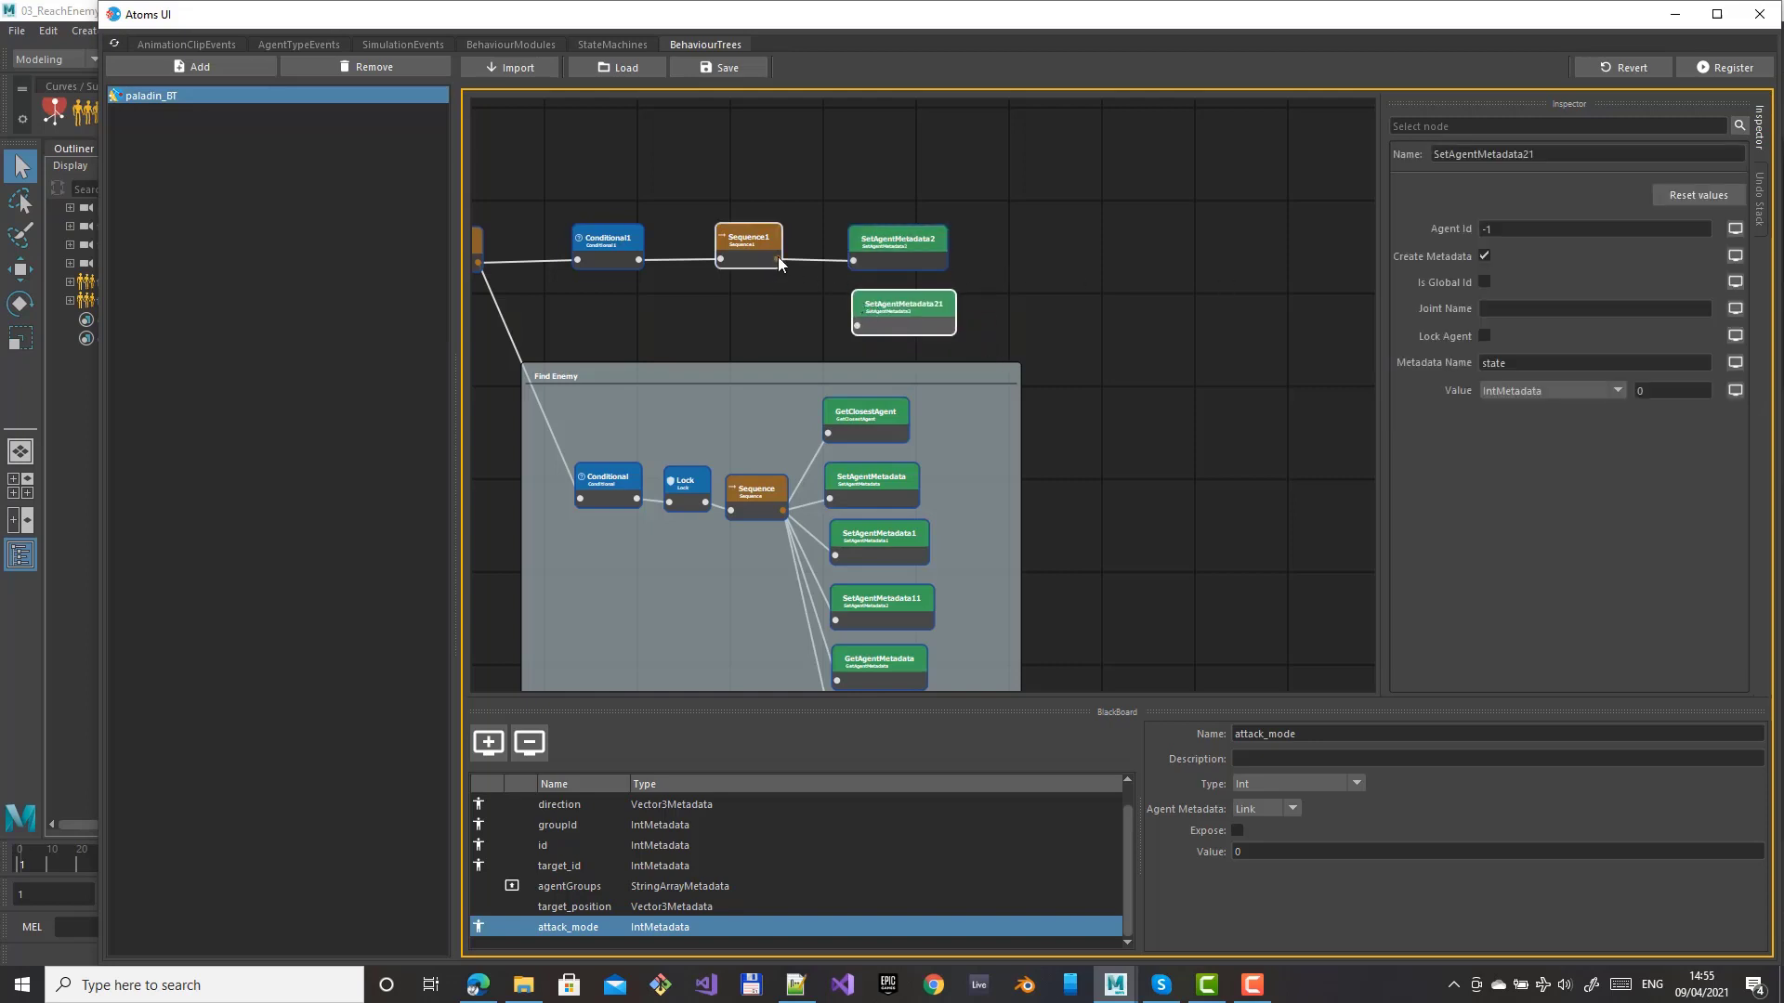
{"action": "left_click_drag", "start_coordinate": [843, 327], "coordinate": [850, 327]}
{"action": "left_click_drag", "start_coordinate": [893, 245], "coordinate": [903, 234]}
{"action": "left_click_drag", "start_coordinate": [901, 305], "coordinate": [901, 293]}
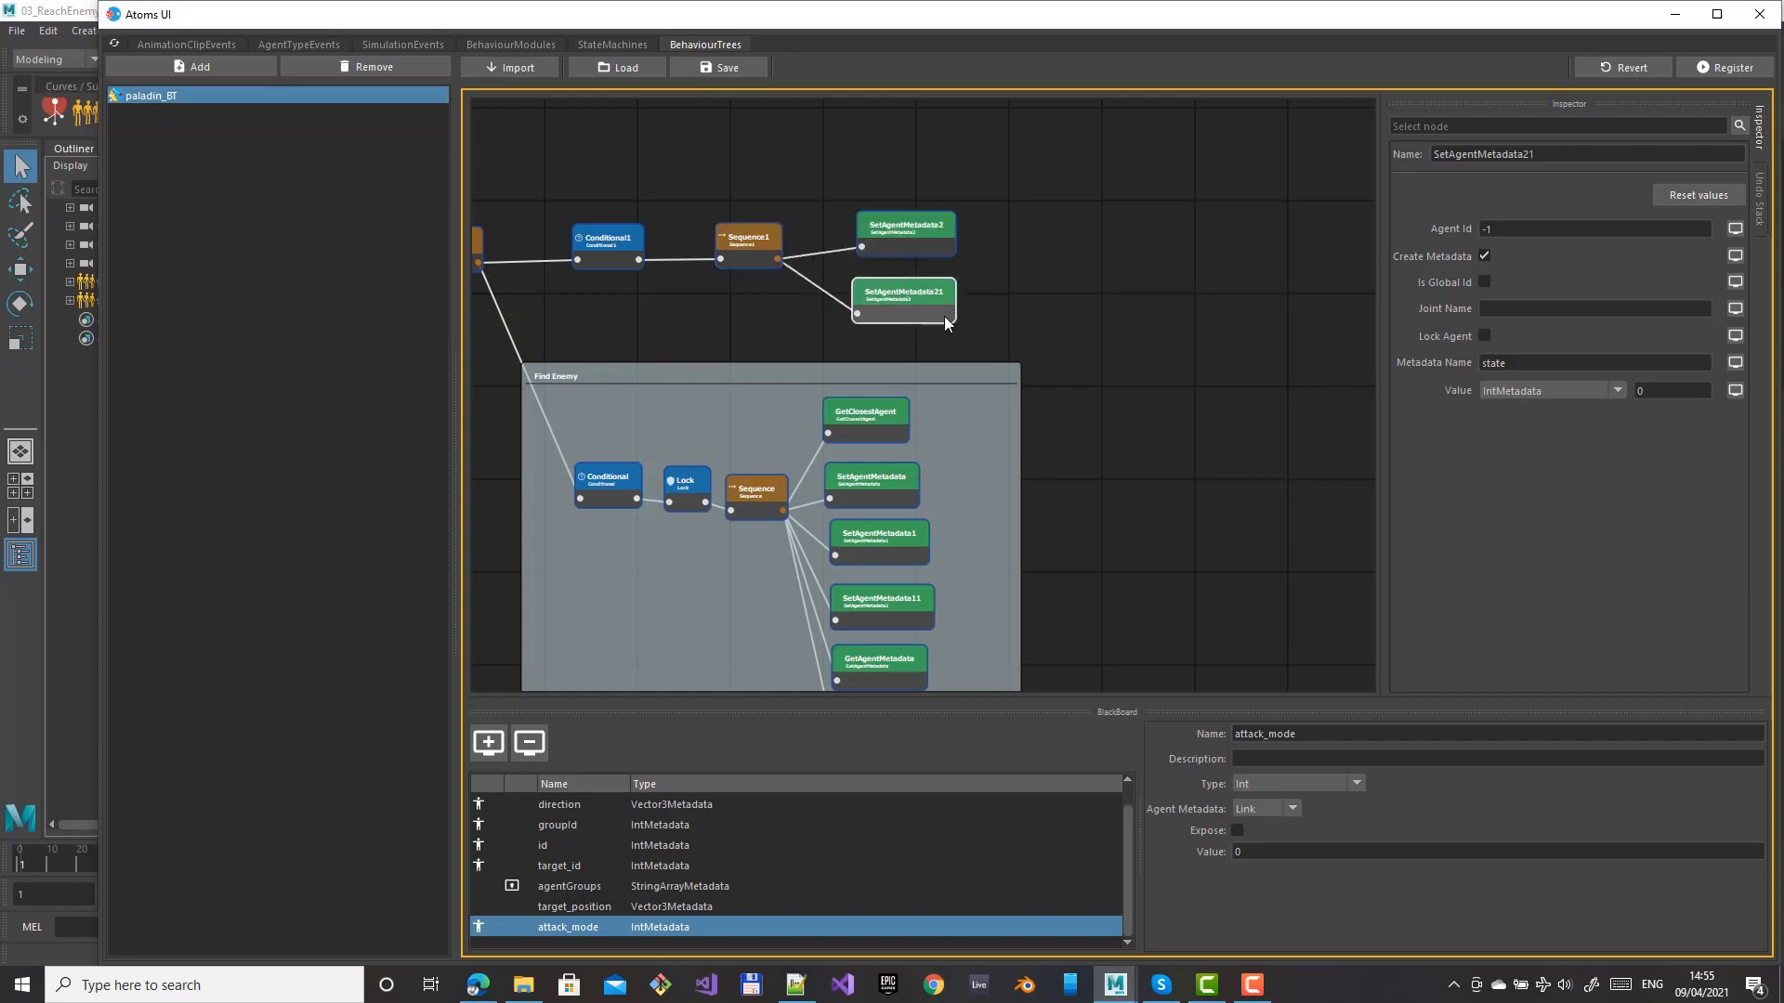
Link the copied node's Agent Id to the target_id blackboard entry and enable Is Global Id
{"action": "left_click", "coordinate": [1734, 228]}
{"action": "left_click", "coordinate": [1711, 231]}
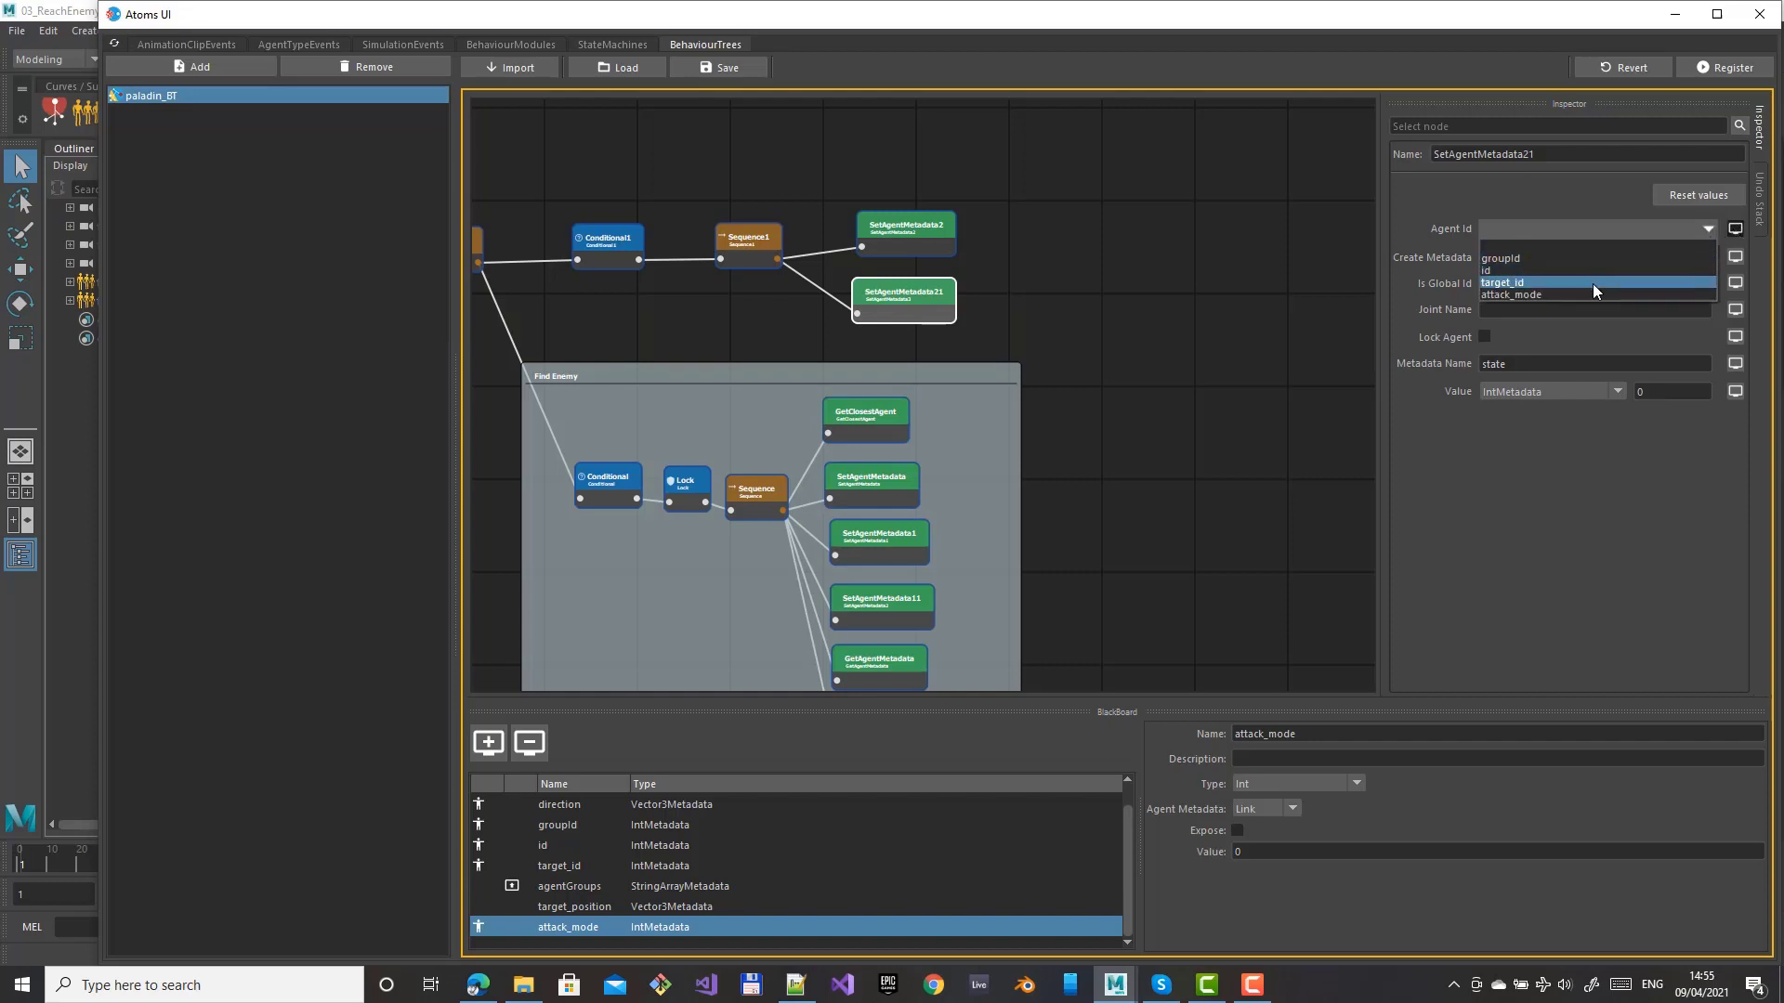
{"action": "left_click", "coordinate": [1589, 284]}
{"action": "left_click", "coordinate": [1484, 283]}
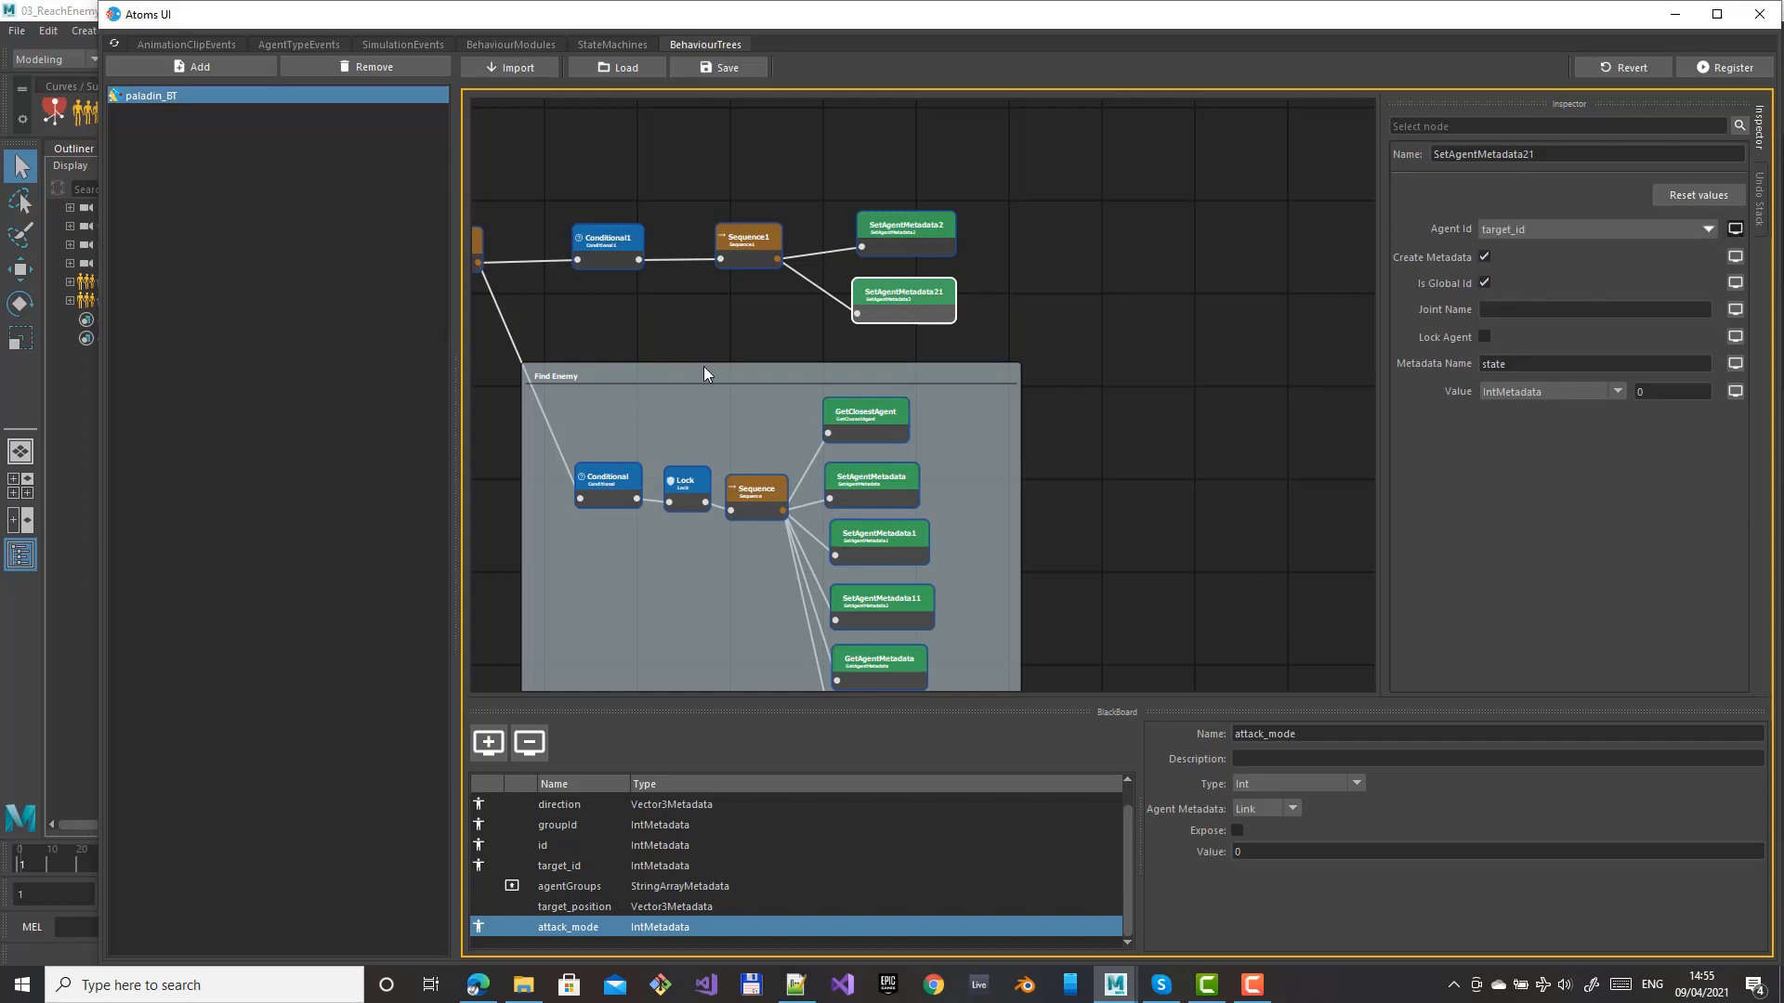
Add a transition from run to idle in the paladin_SM state machine and register it
{"action": "middle_click_drag", "start_coordinate": [718, 306], "coordinate": [812, 198]}
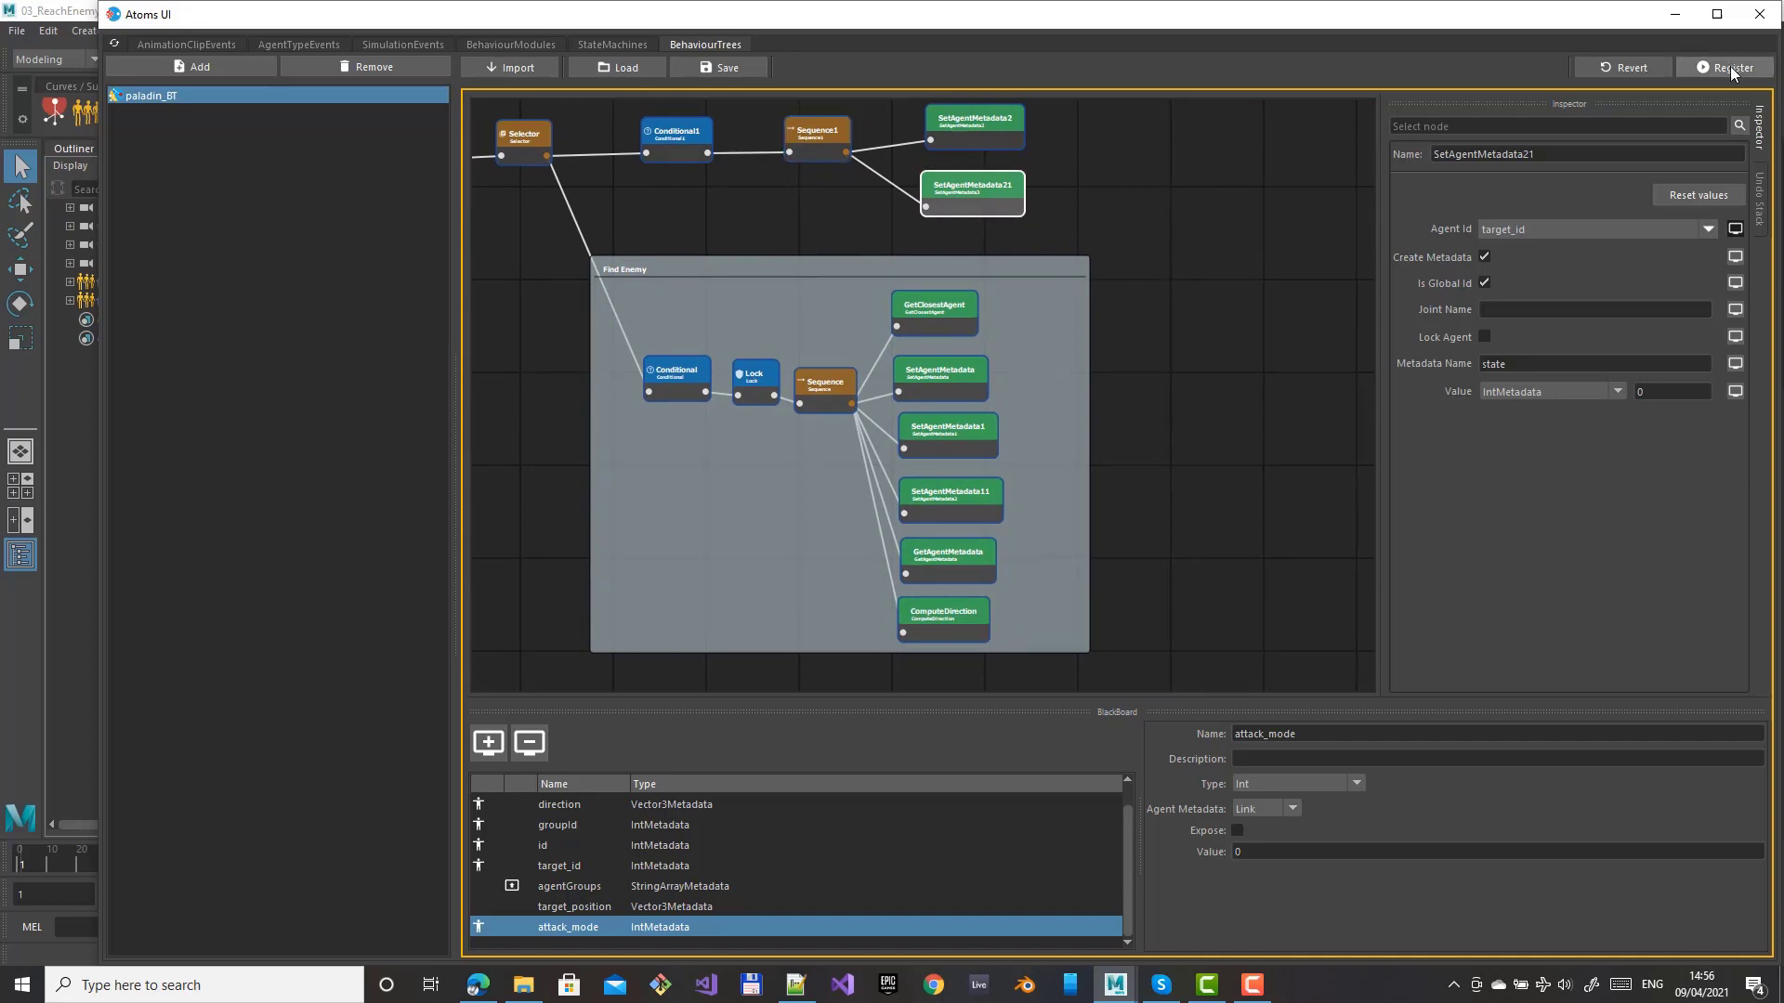
{"action": "left_click", "coordinate": [598, 43]}
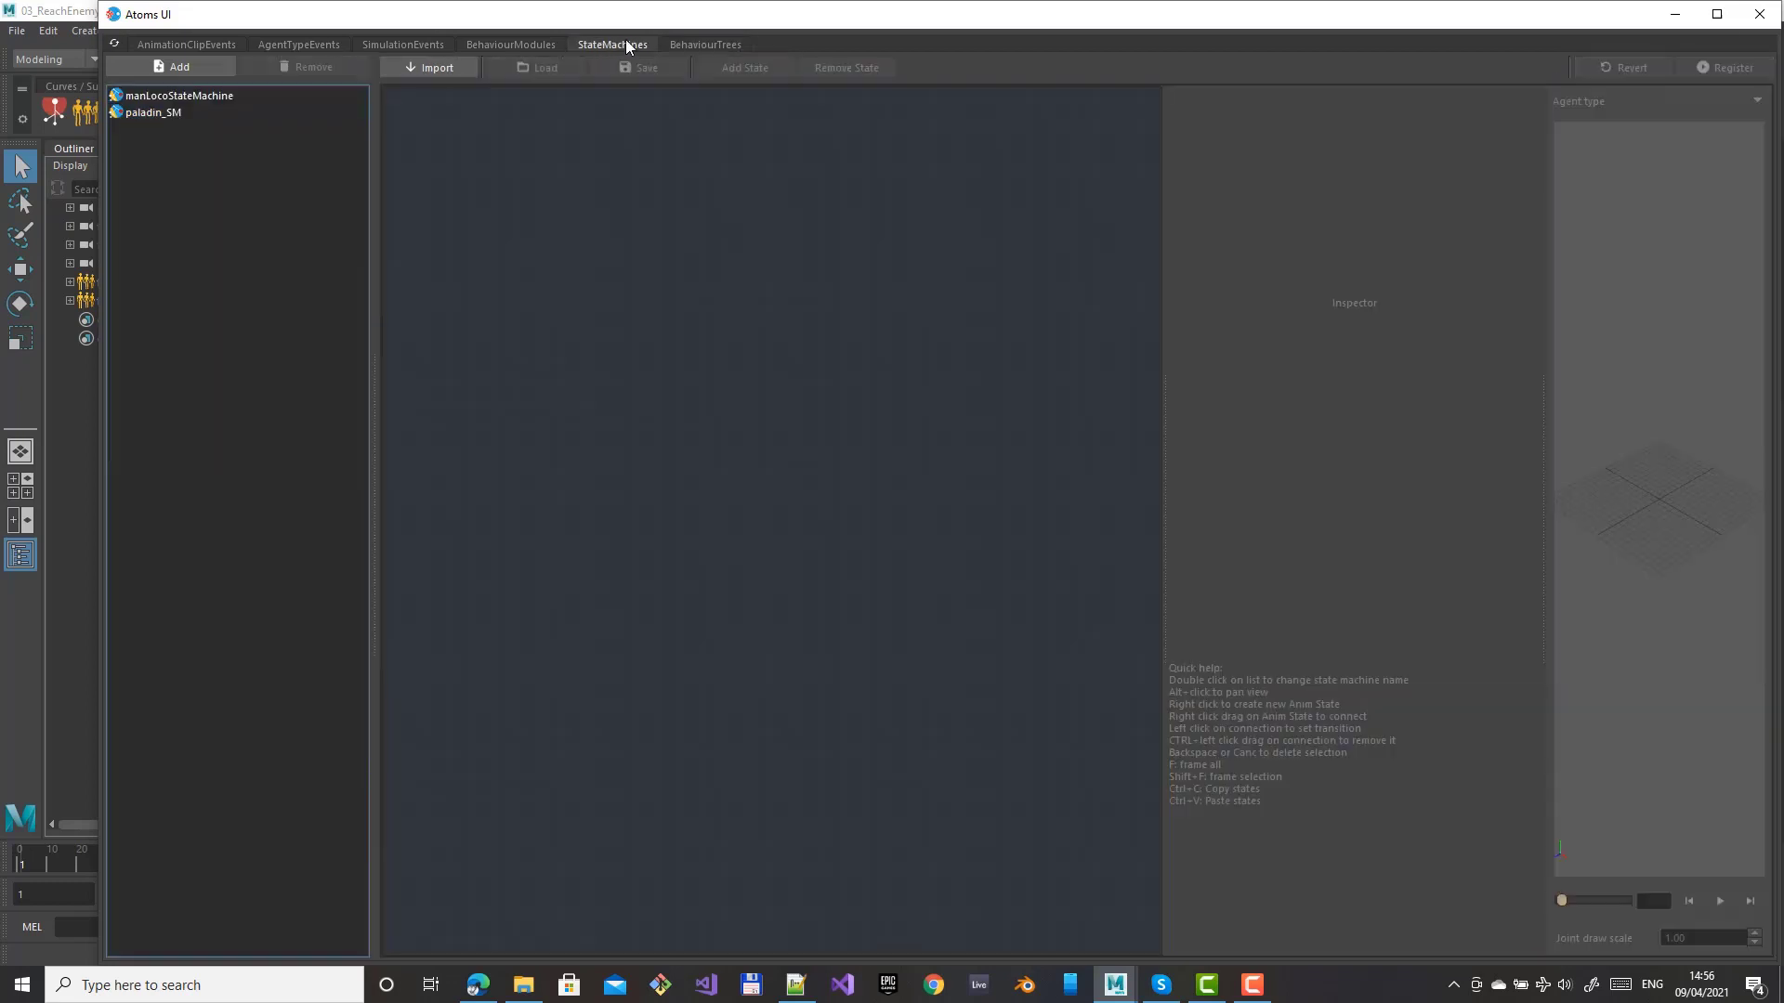
{"action": "left_click", "coordinate": [163, 114]}
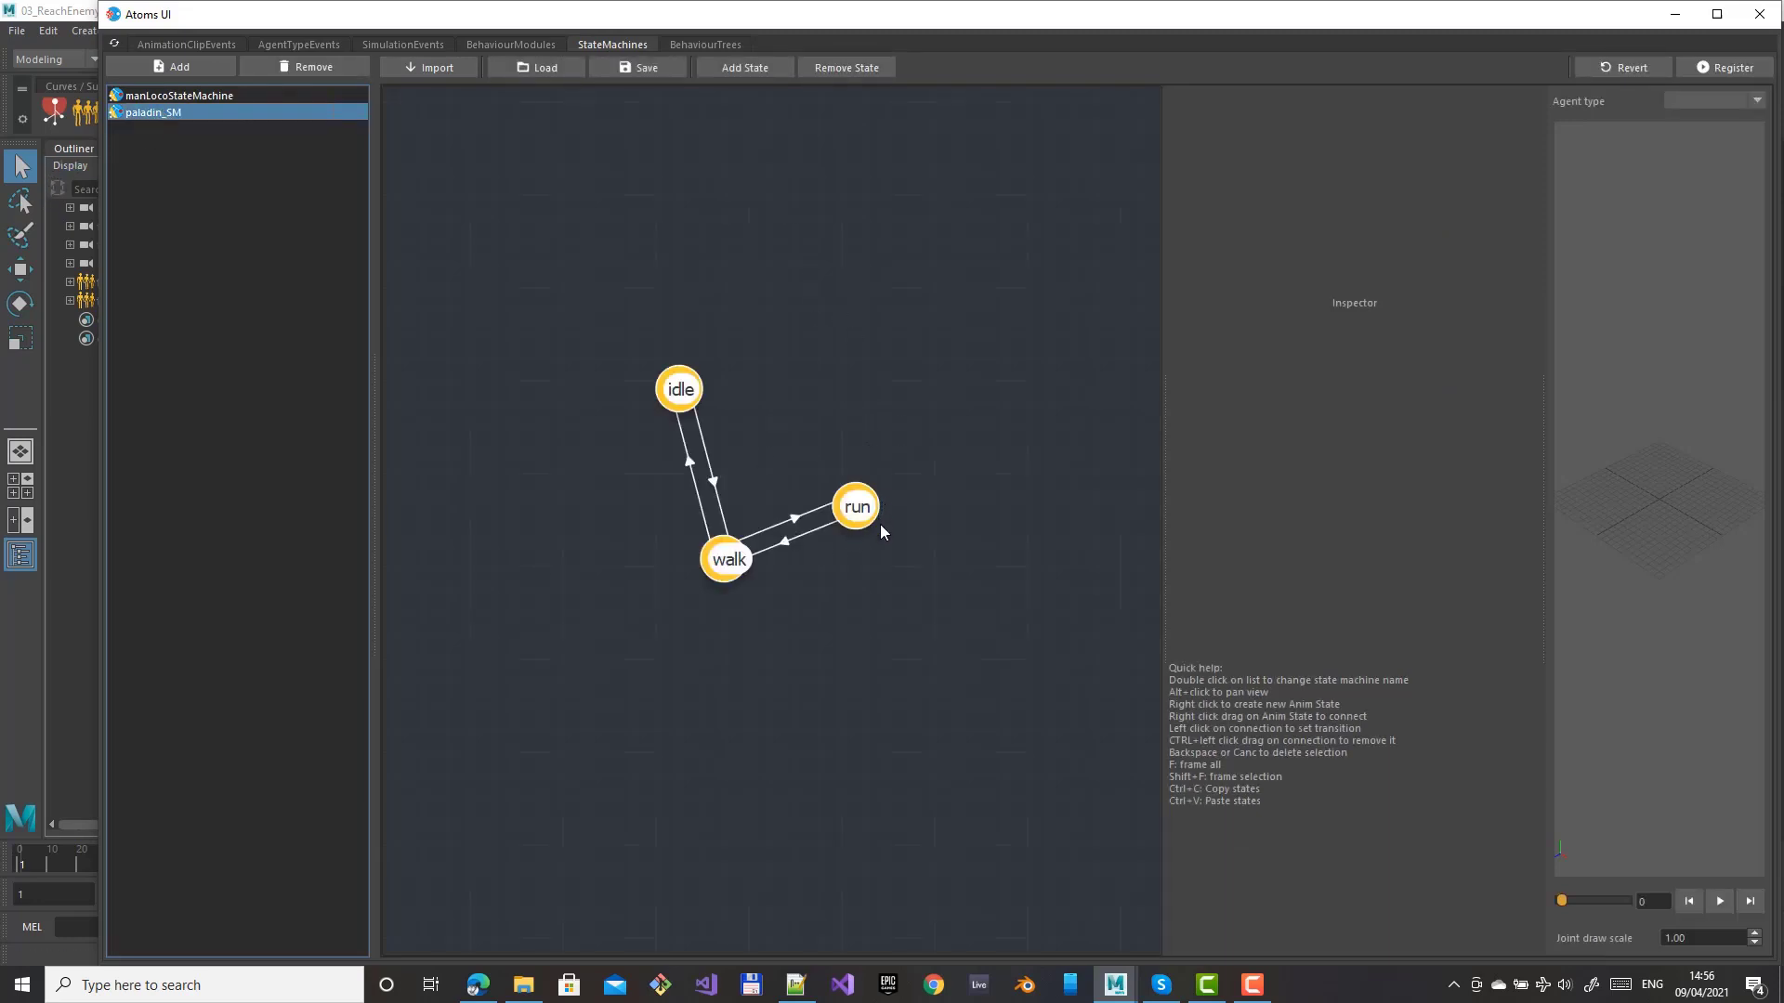
{"action": "right_click_drag", "start_coordinate": [856, 508], "coordinate": [681, 391]}
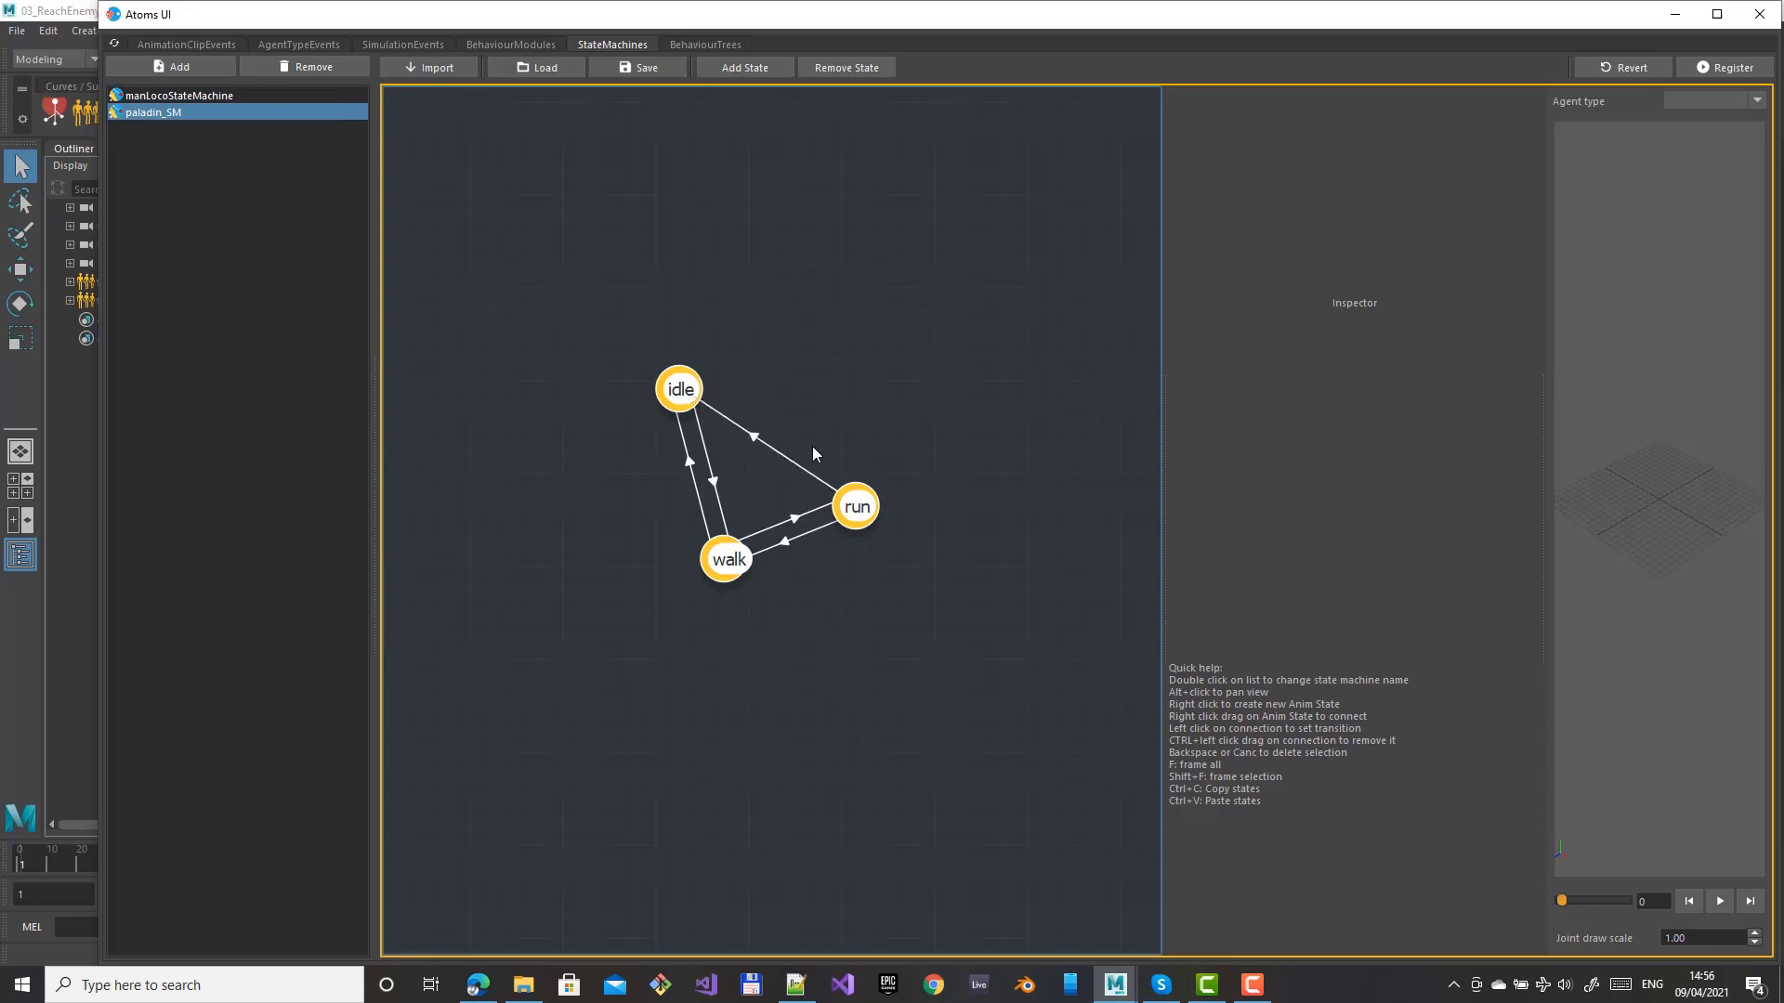
{"action": "left_click", "coordinate": [1729, 68]}
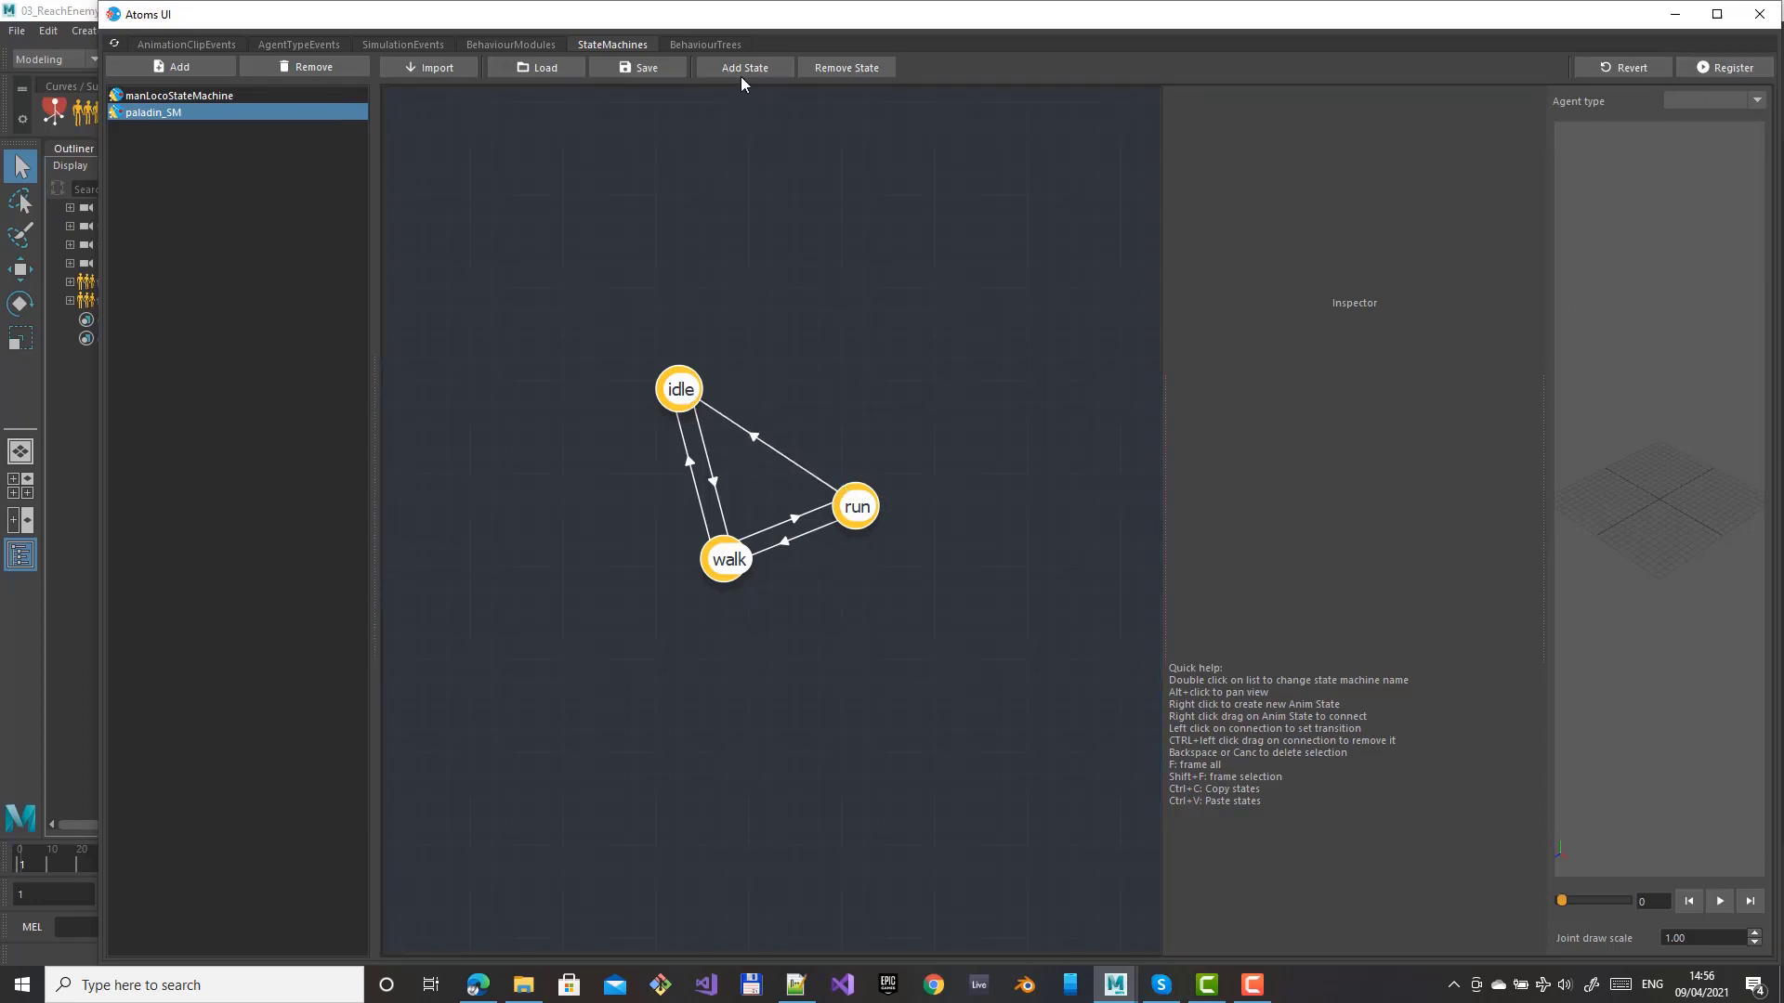
Register the updated paladin_BT behaviour tree and inspect the settings of the attack branch's Conditional
{"action": "left_click", "coordinate": [703, 43]}
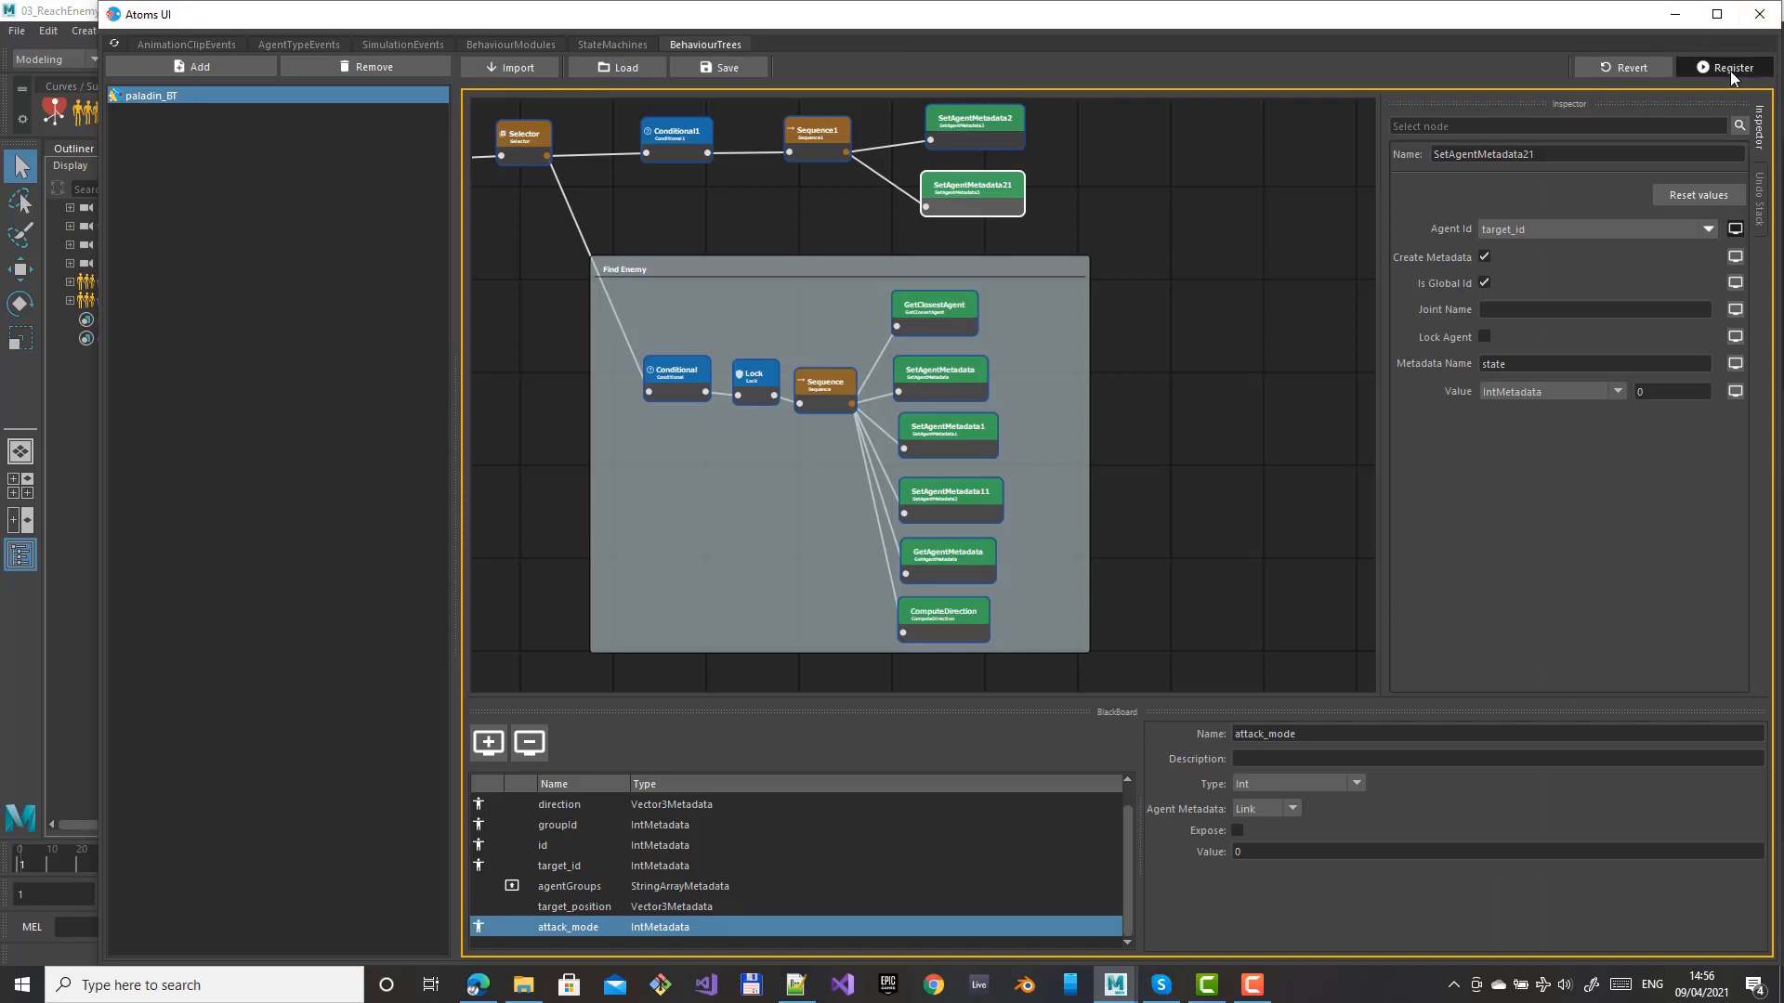
{"action": "left_click", "coordinate": [1728, 68]}
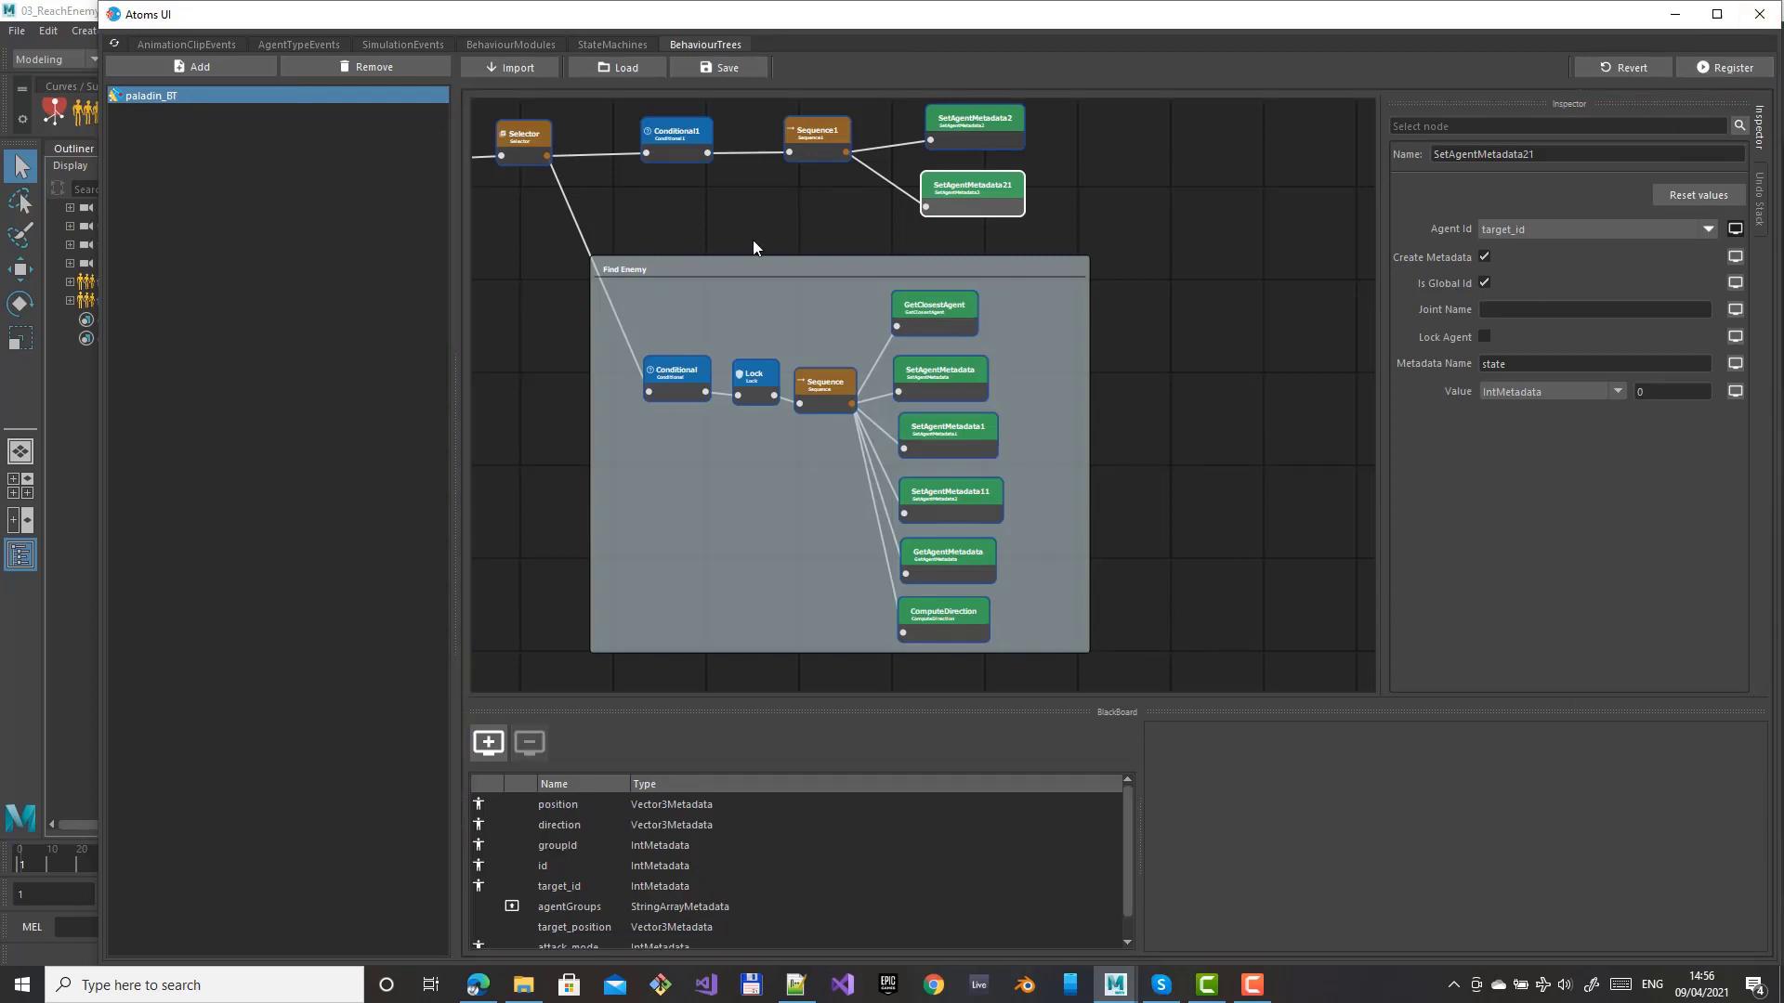
{"action": "mouse_move", "coordinate": [753, 244]}
{"action": "middle_mouse_down"}
{"action": "mouse_move", "coordinate": [767, 179]}
{"action": "mouse_move", "coordinate": [769, 275]}
{"action": "middle_mouse_up"}
{"action": "left_click", "coordinate": [693, 154]}
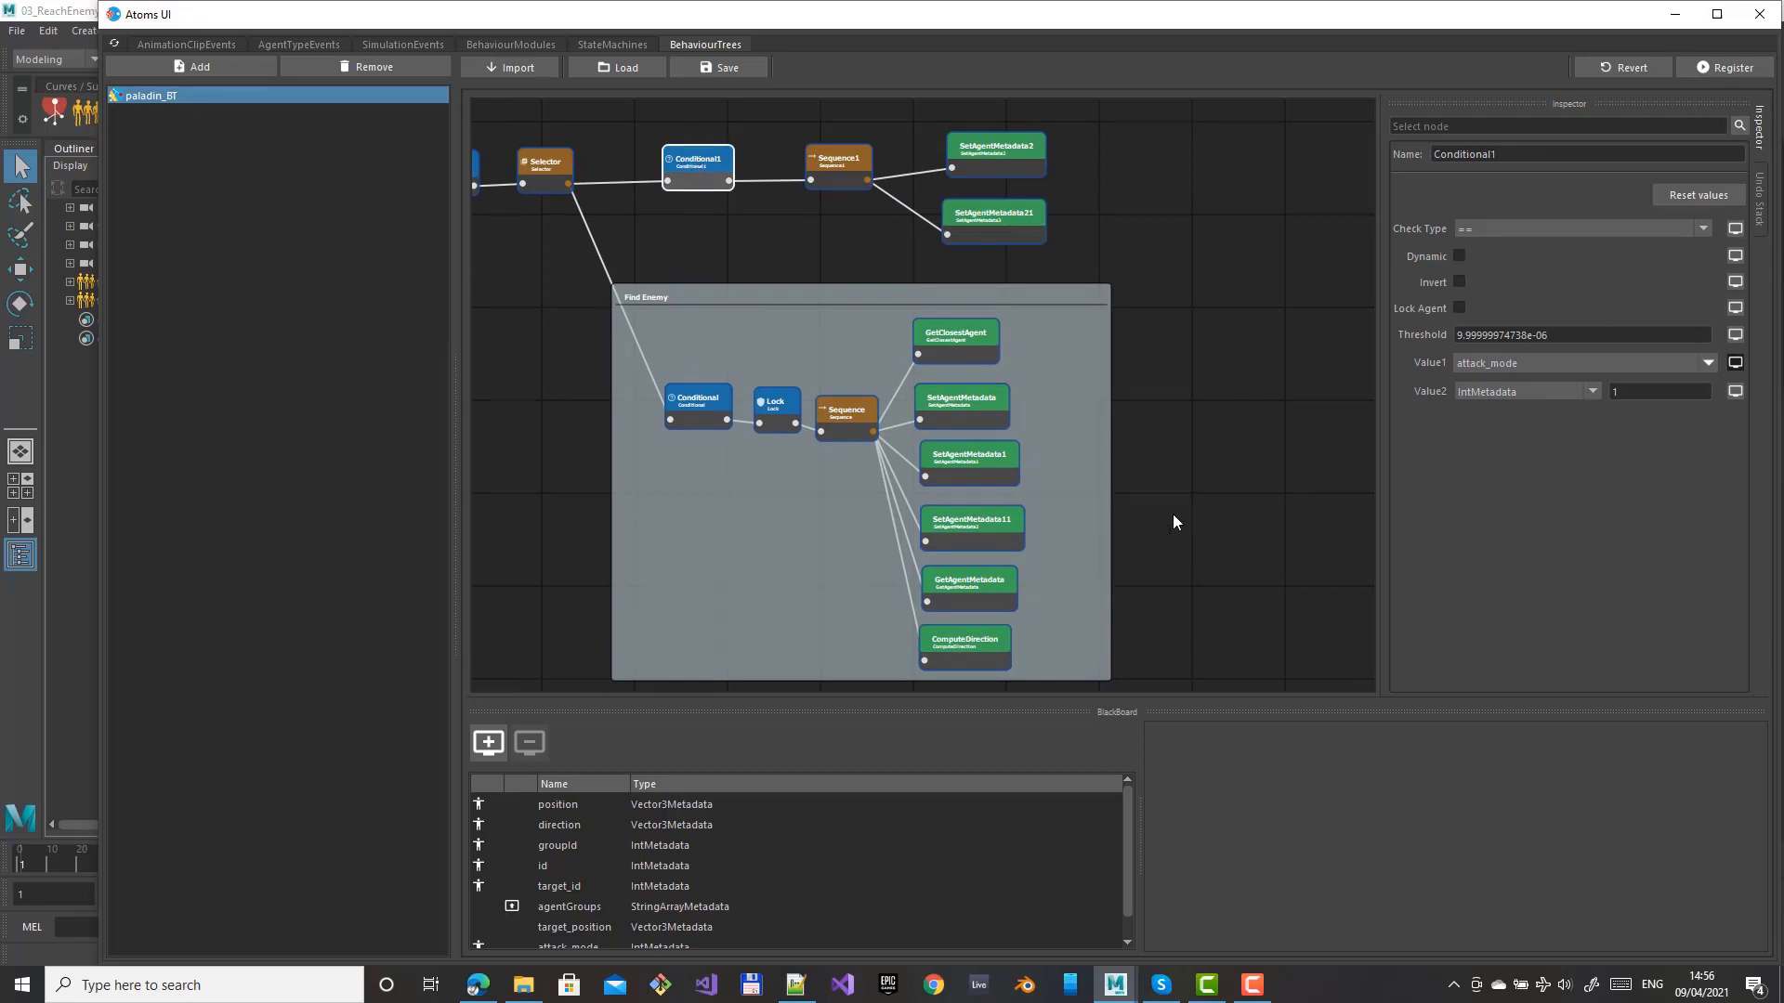
Extend the Find Enemy group downward and add a SetBlackboardEntry node as the last child of its Sequence
{"action": "scroll", "coordinate": [1127, 390], "scroll_direction": "down", "scroll_amount": 4}
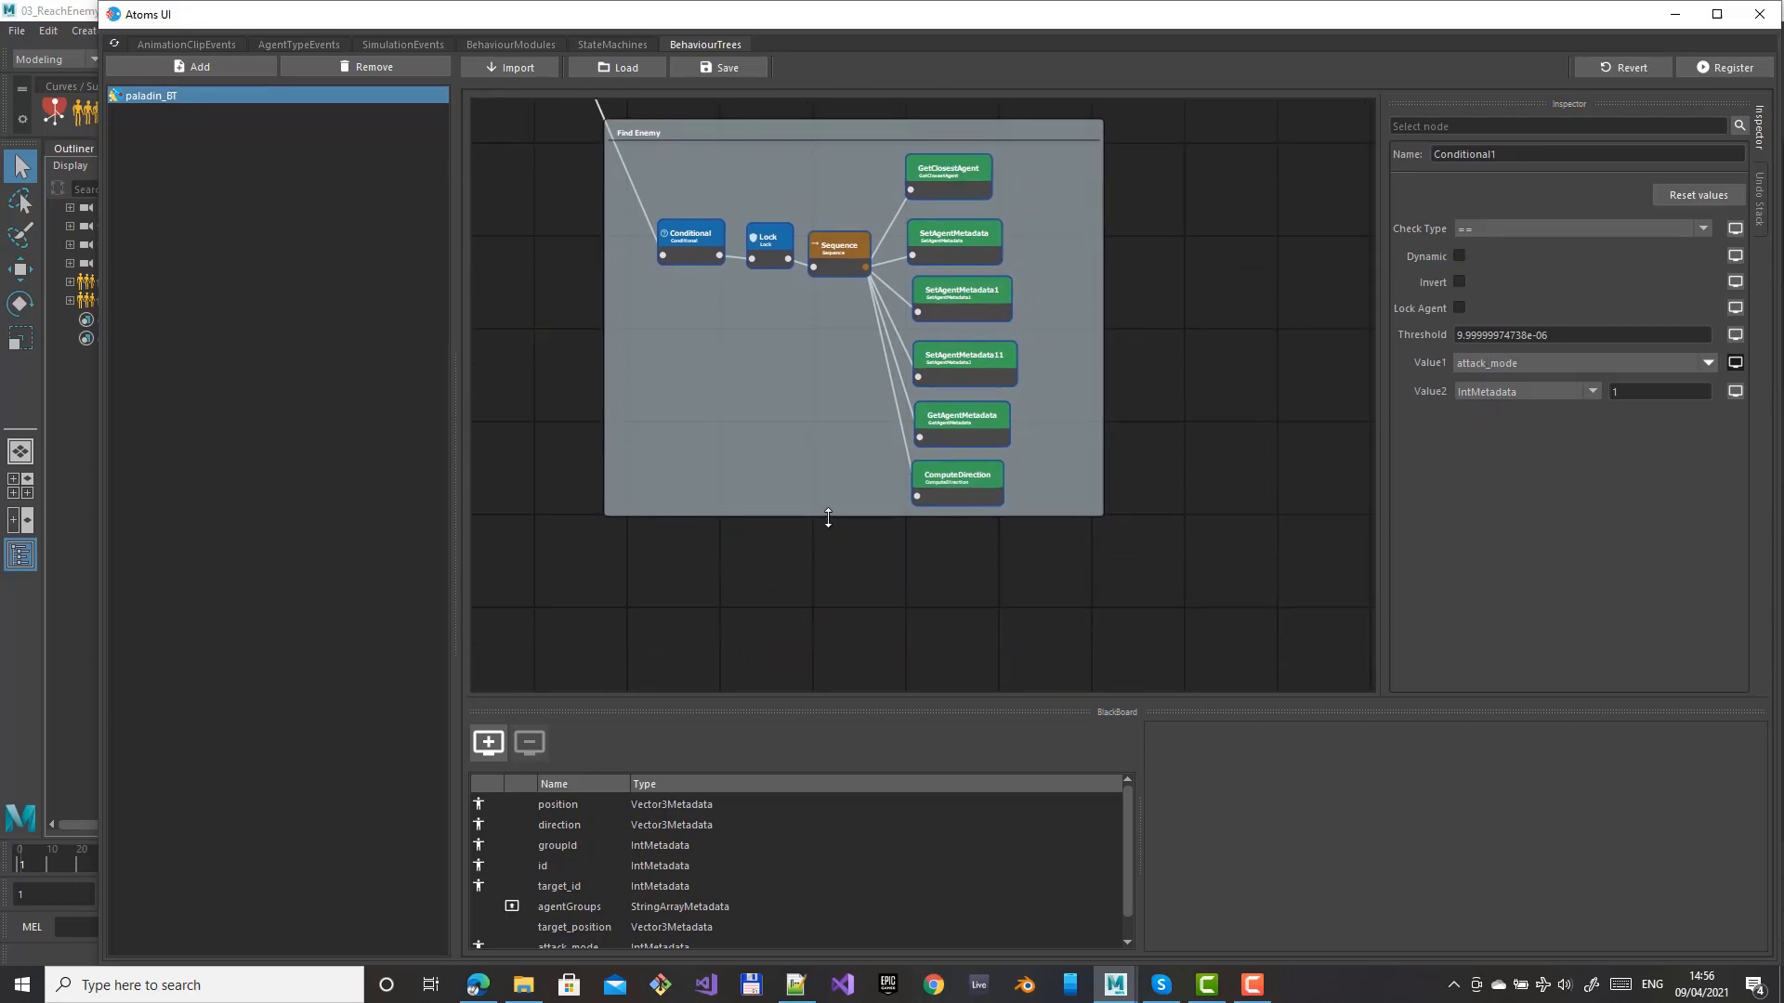
{"action": "left_click_drag", "start_coordinate": [821, 515], "coordinate": [823, 617]}
{"action": "left_click_drag", "start_coordinate": [883, 387], "coordinate": [906, 549]}
{"action": "type", "text": "set"}
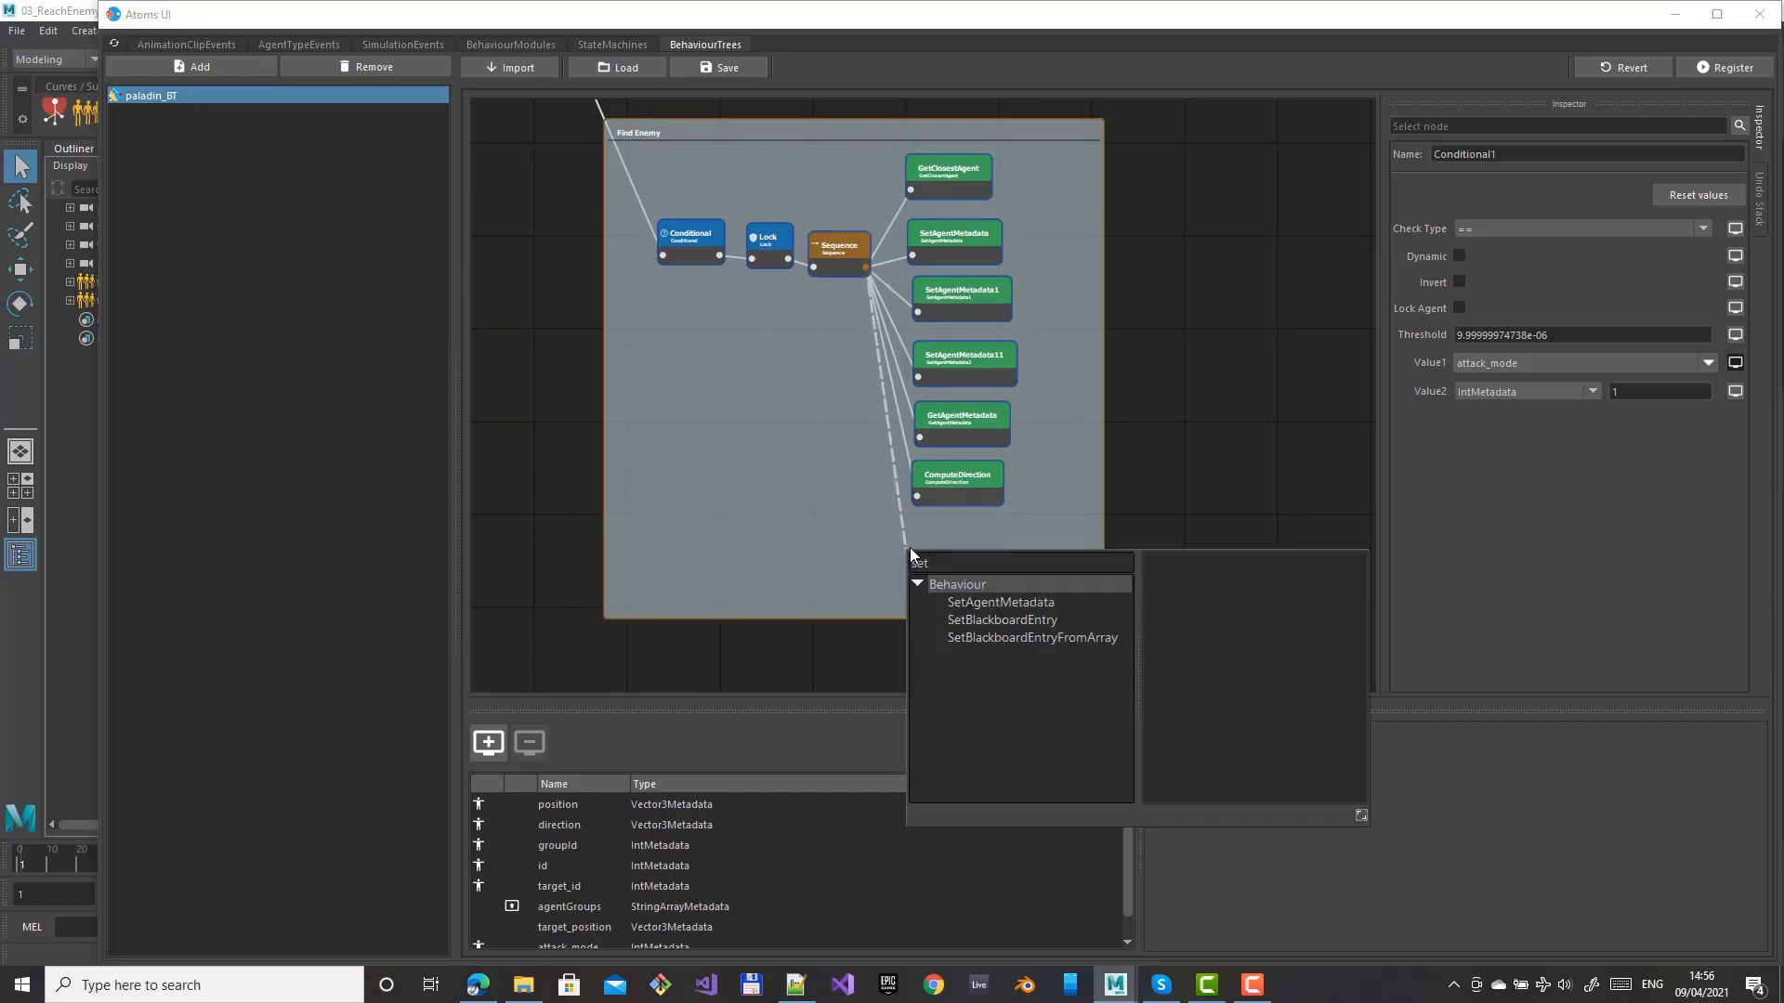
{"action": "key", "text": "Down"}
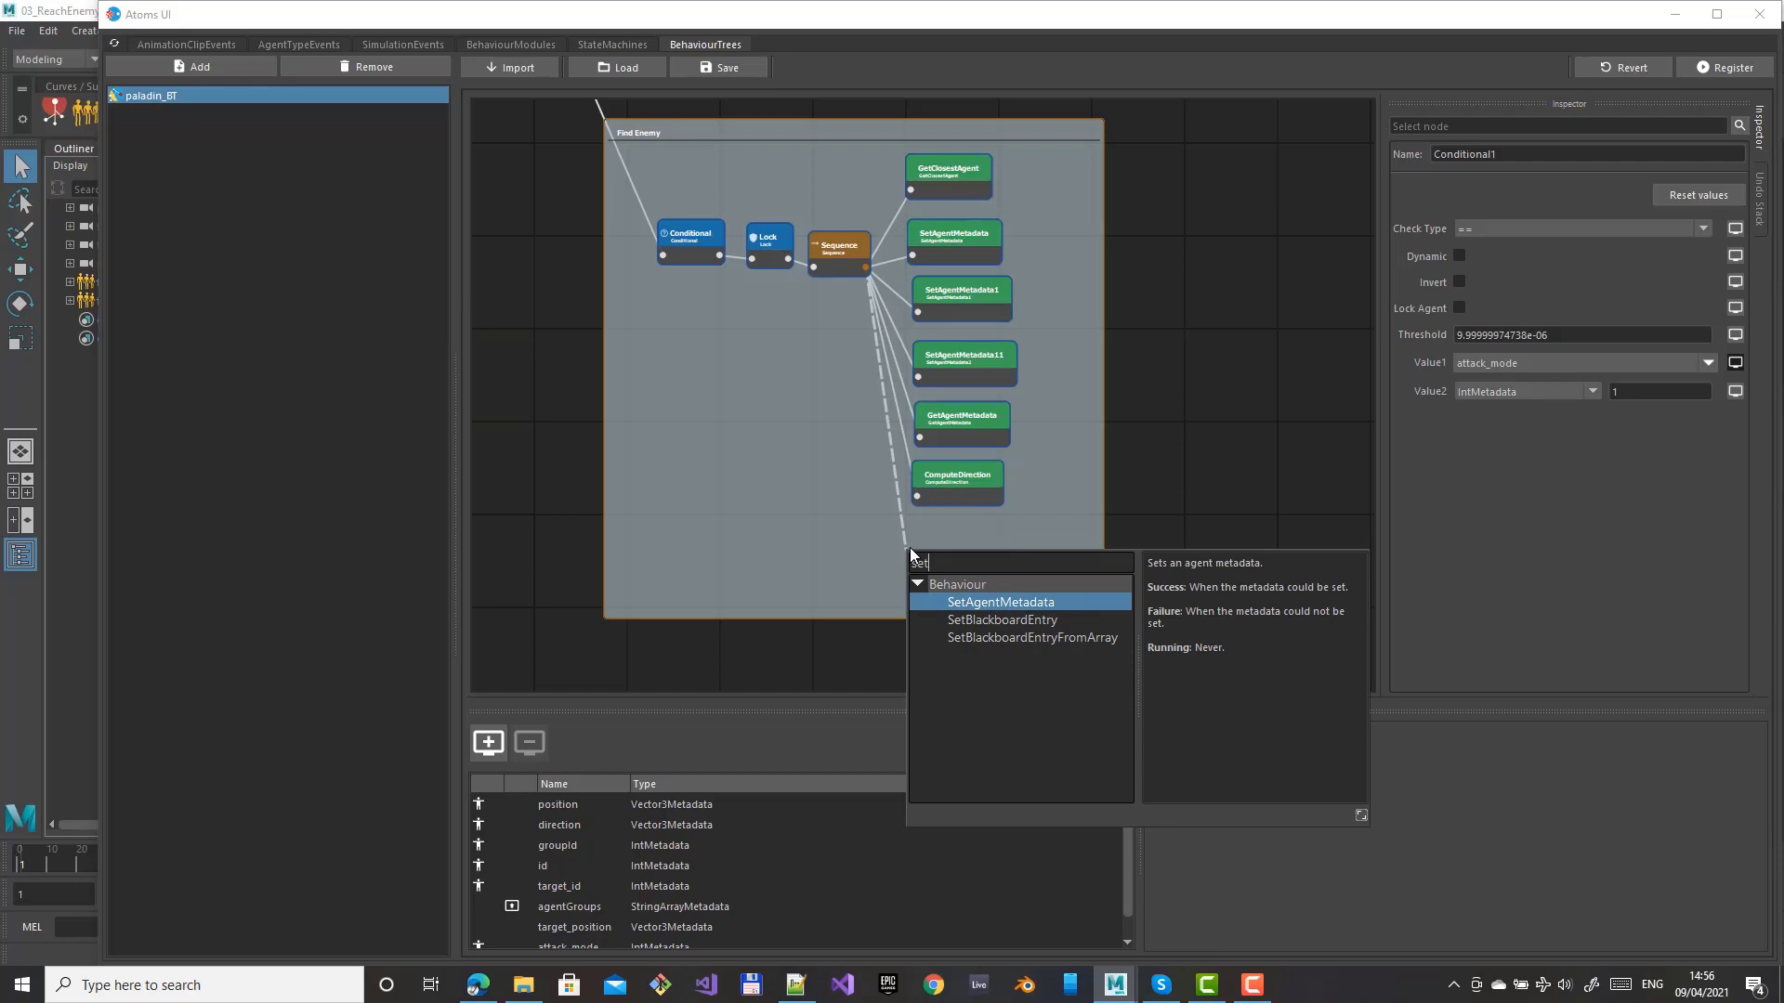
{"action": "key", "text": "Down"}
{"action": "key", "text": "Return"}
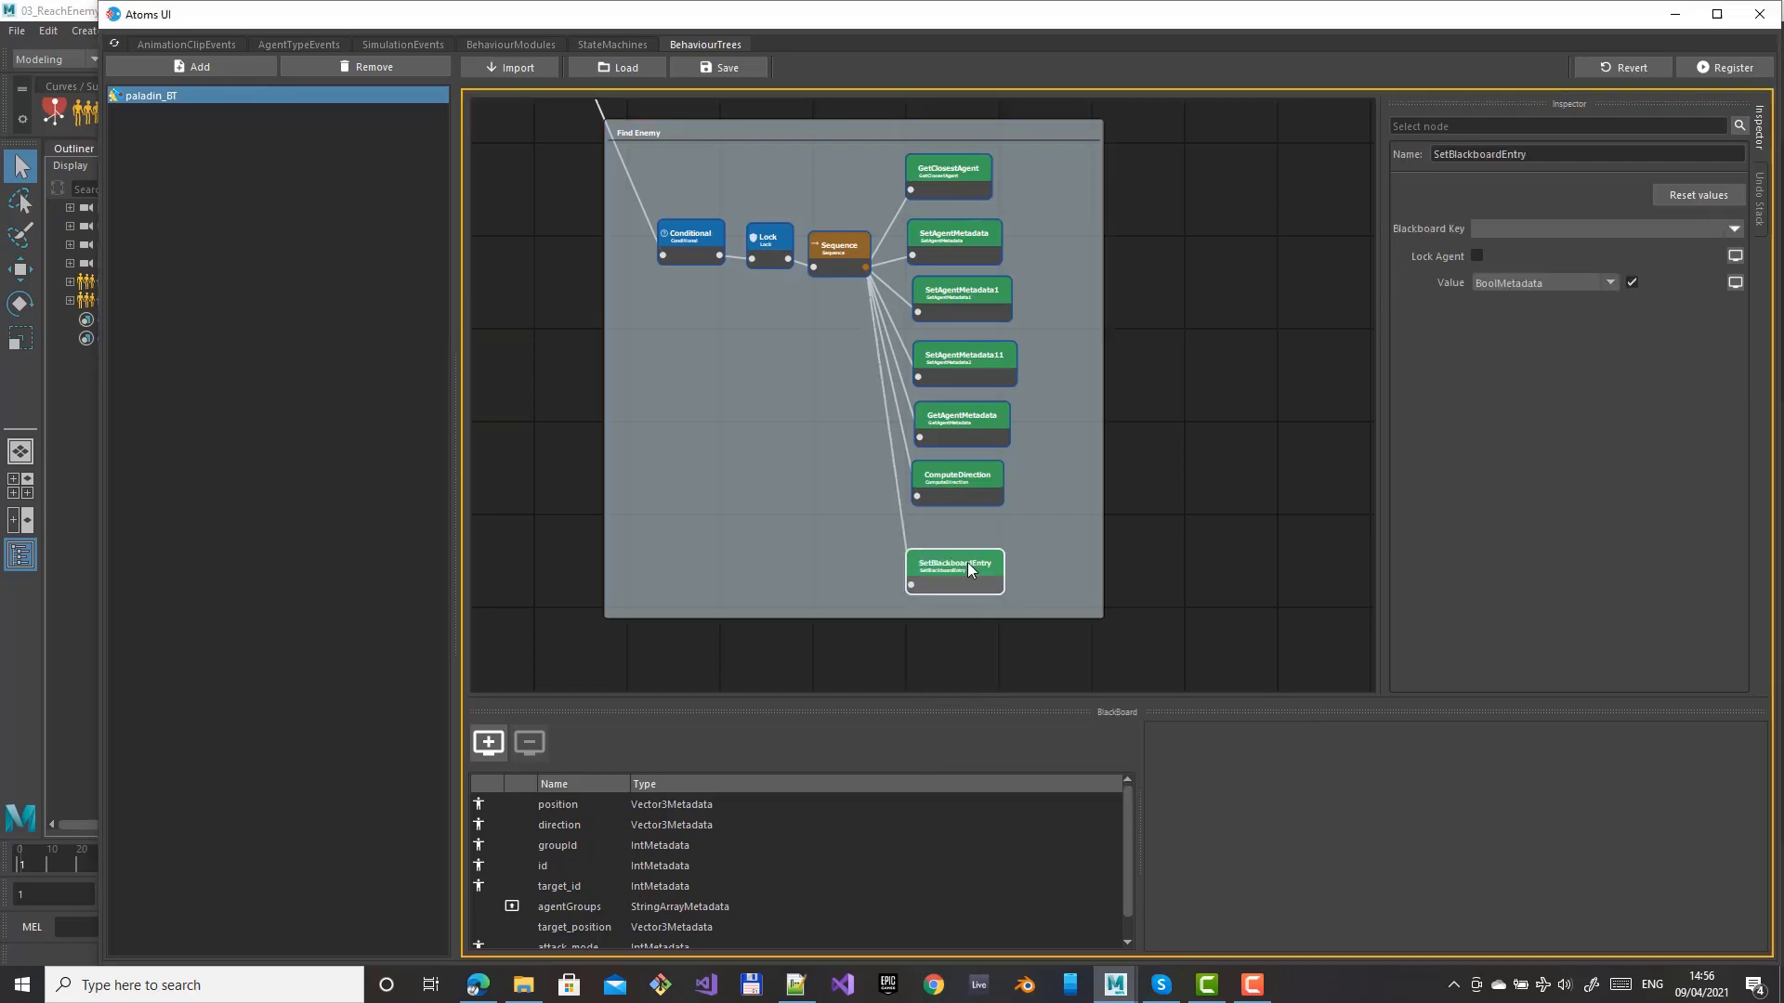
{"action": "left_click_drag", "start_coordinate": [977, 553], "coordinate": [967, 552]}
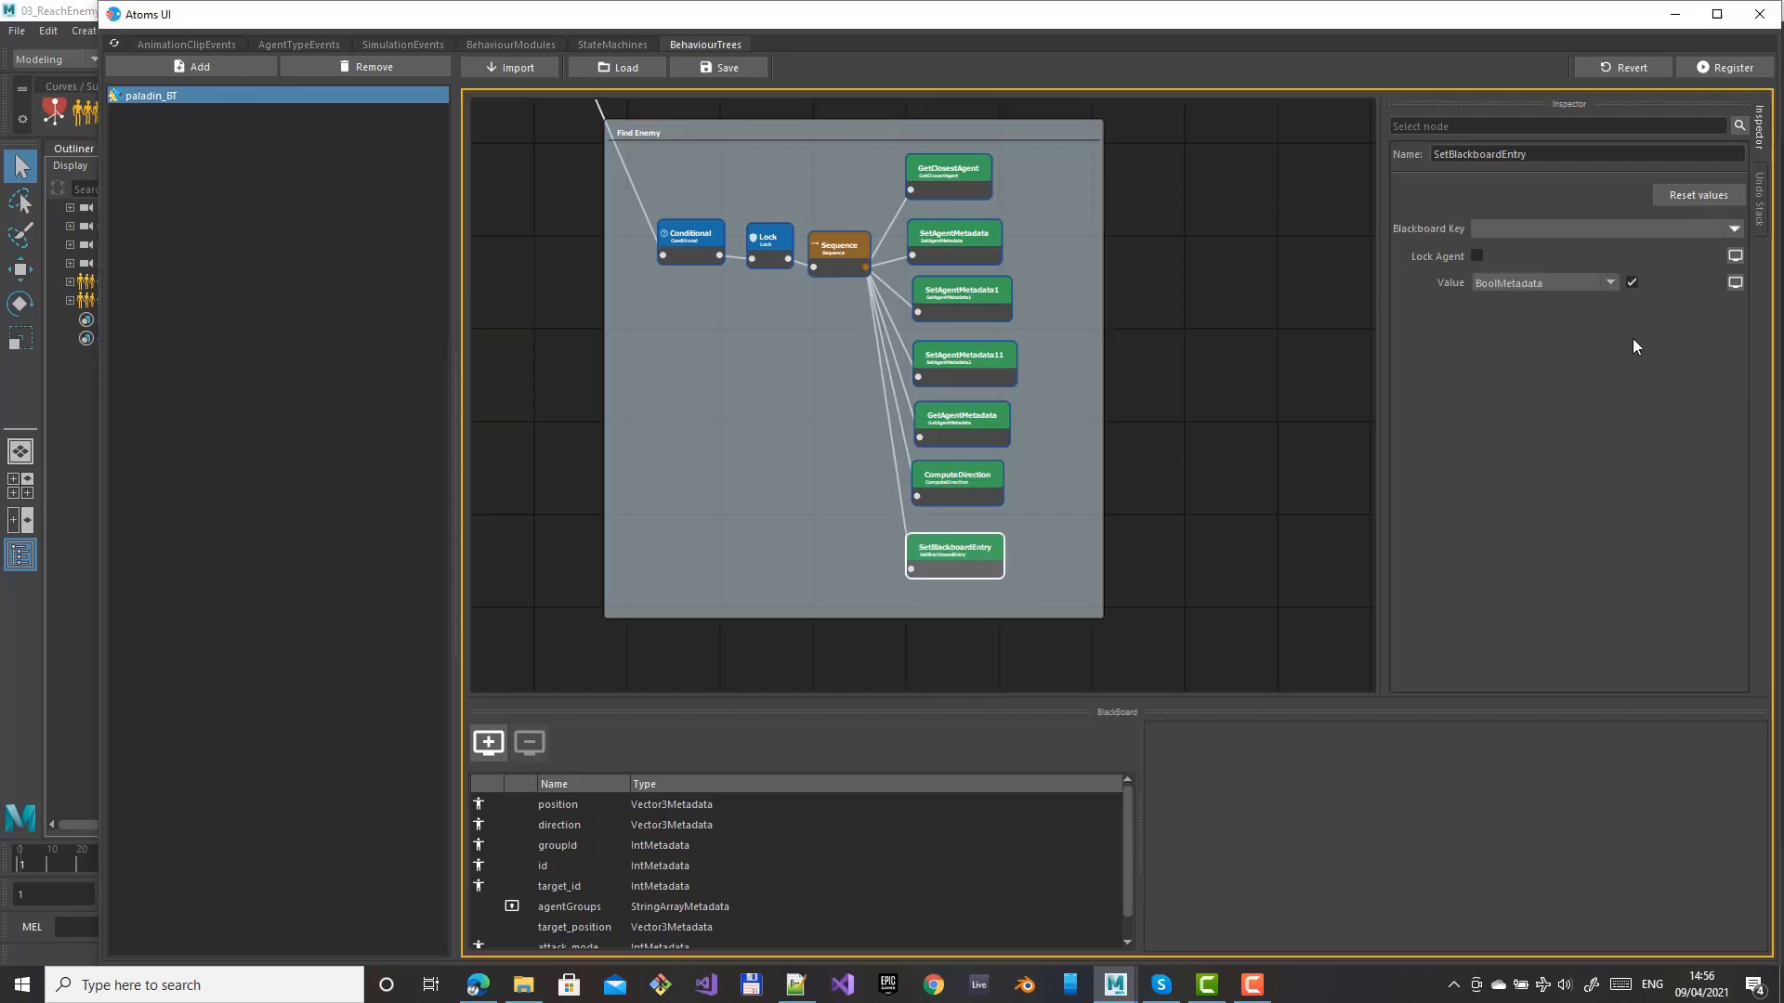
Set the SetBlackboardEntry node to write IntMetadata value 1 to attack_mode, and register the behaviour tree
{"action": "left_click", "coordinate": [1728, 229]}
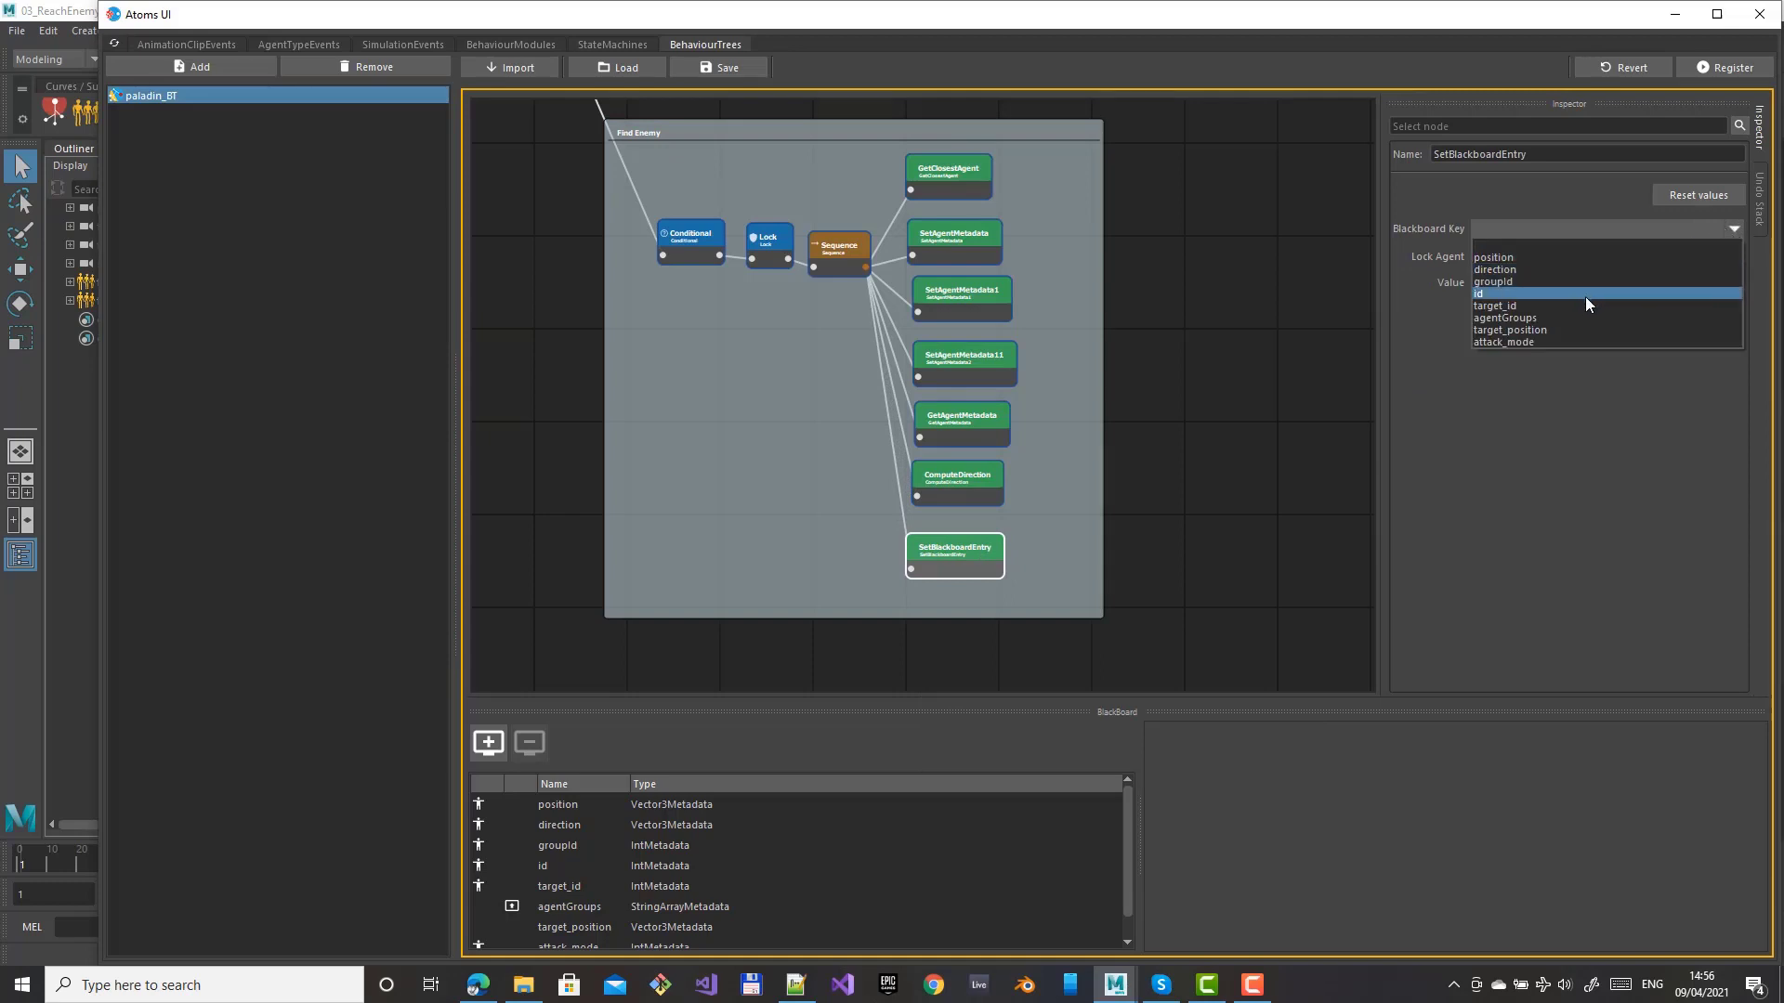
{"action": "left_click", "coordinate": [1533, 342]}
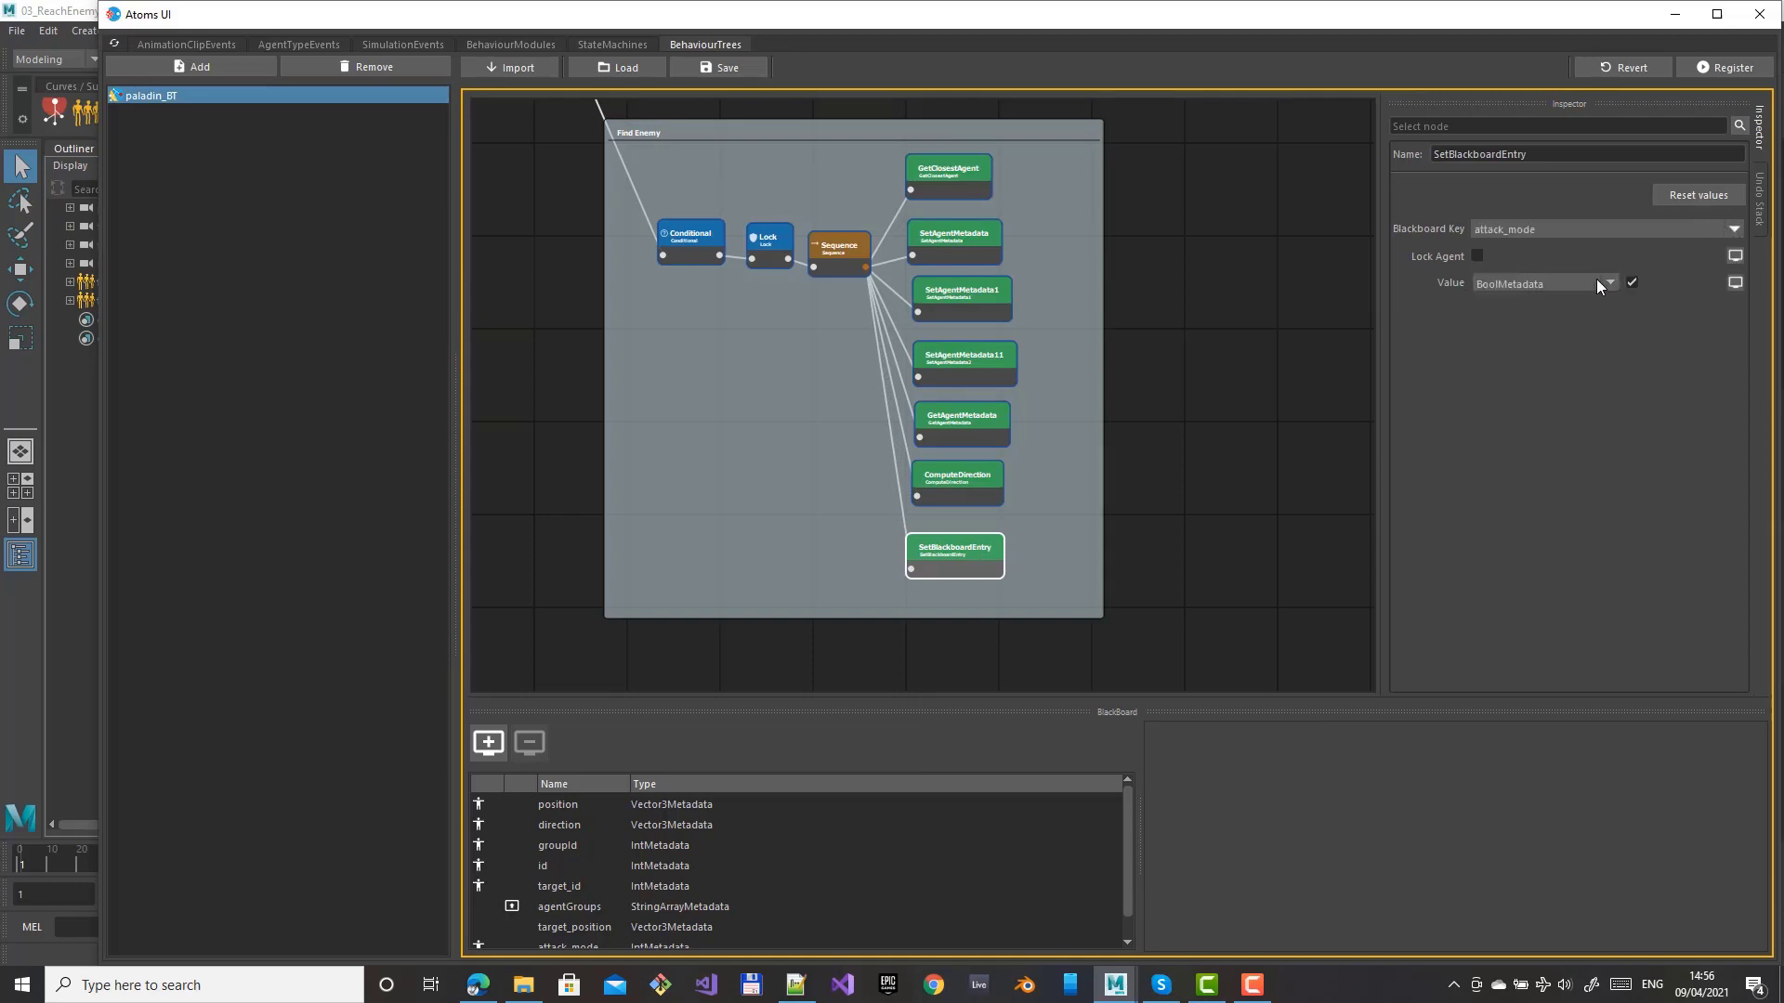
{"action": "left_click", "coordinate": [1597, 279]}
{"action": "left_click", "coordinate": [1518, 359]}
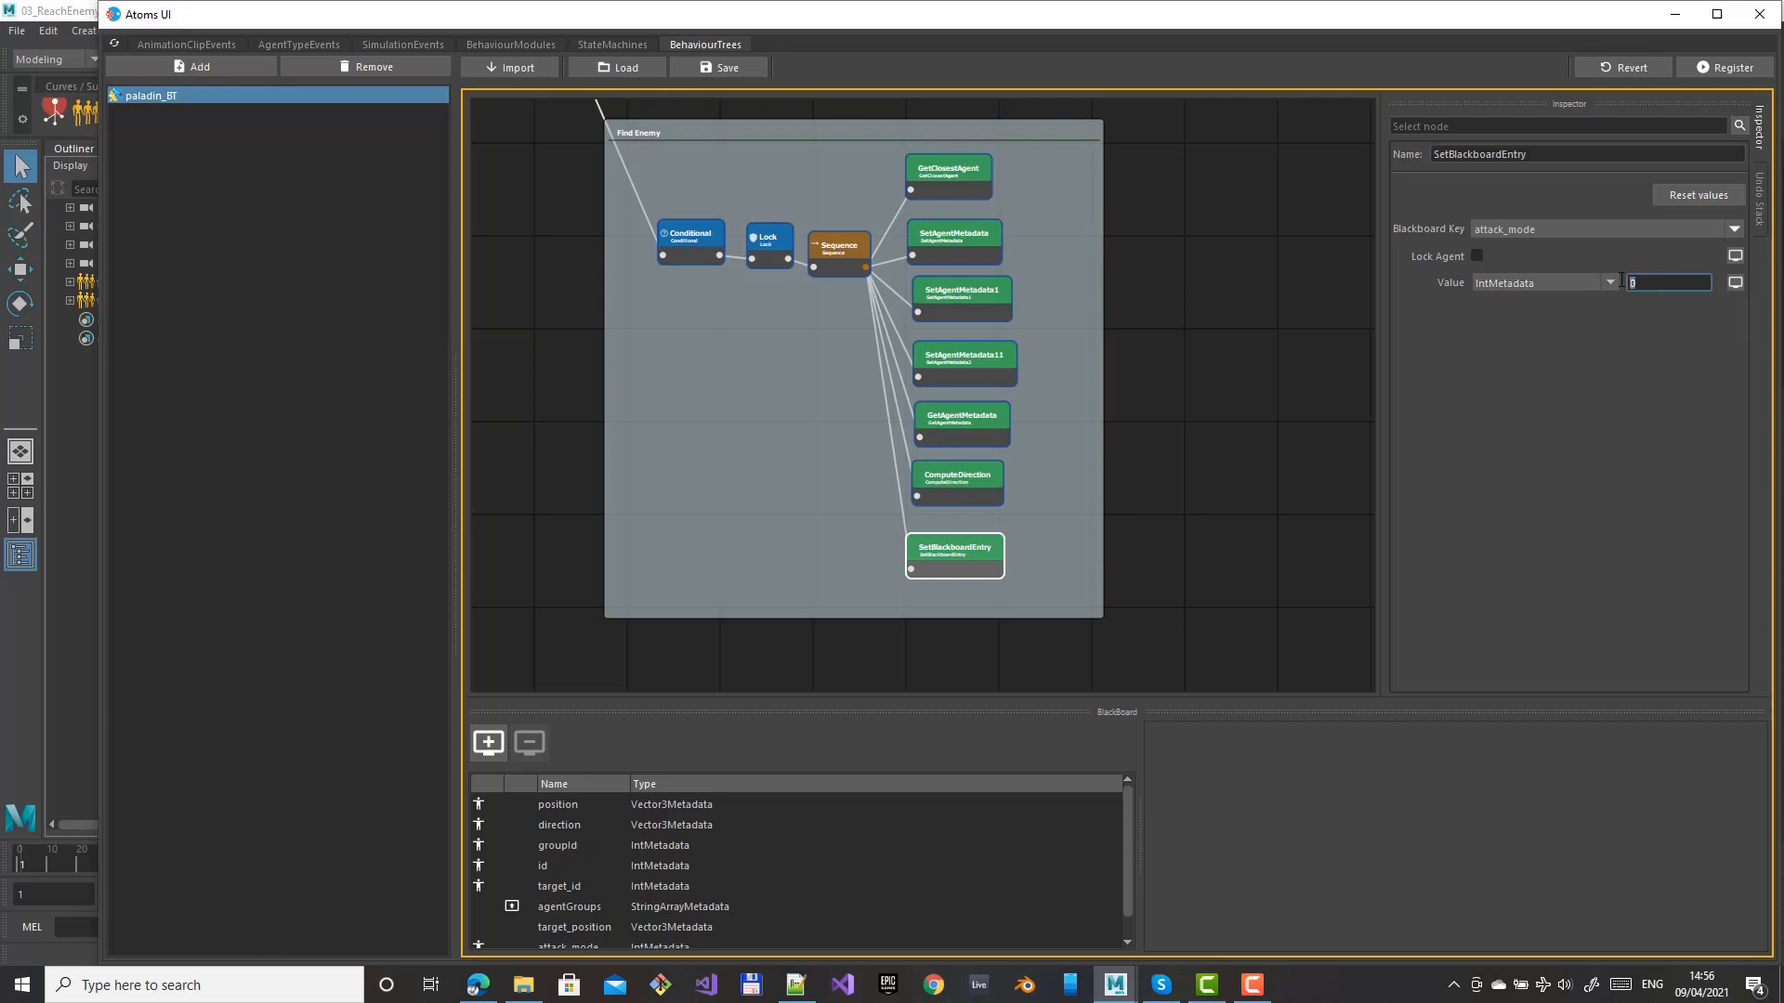
{"action": "type", "text": "1"}
{"action": "left_click", "coordinate": [1713, 71]}
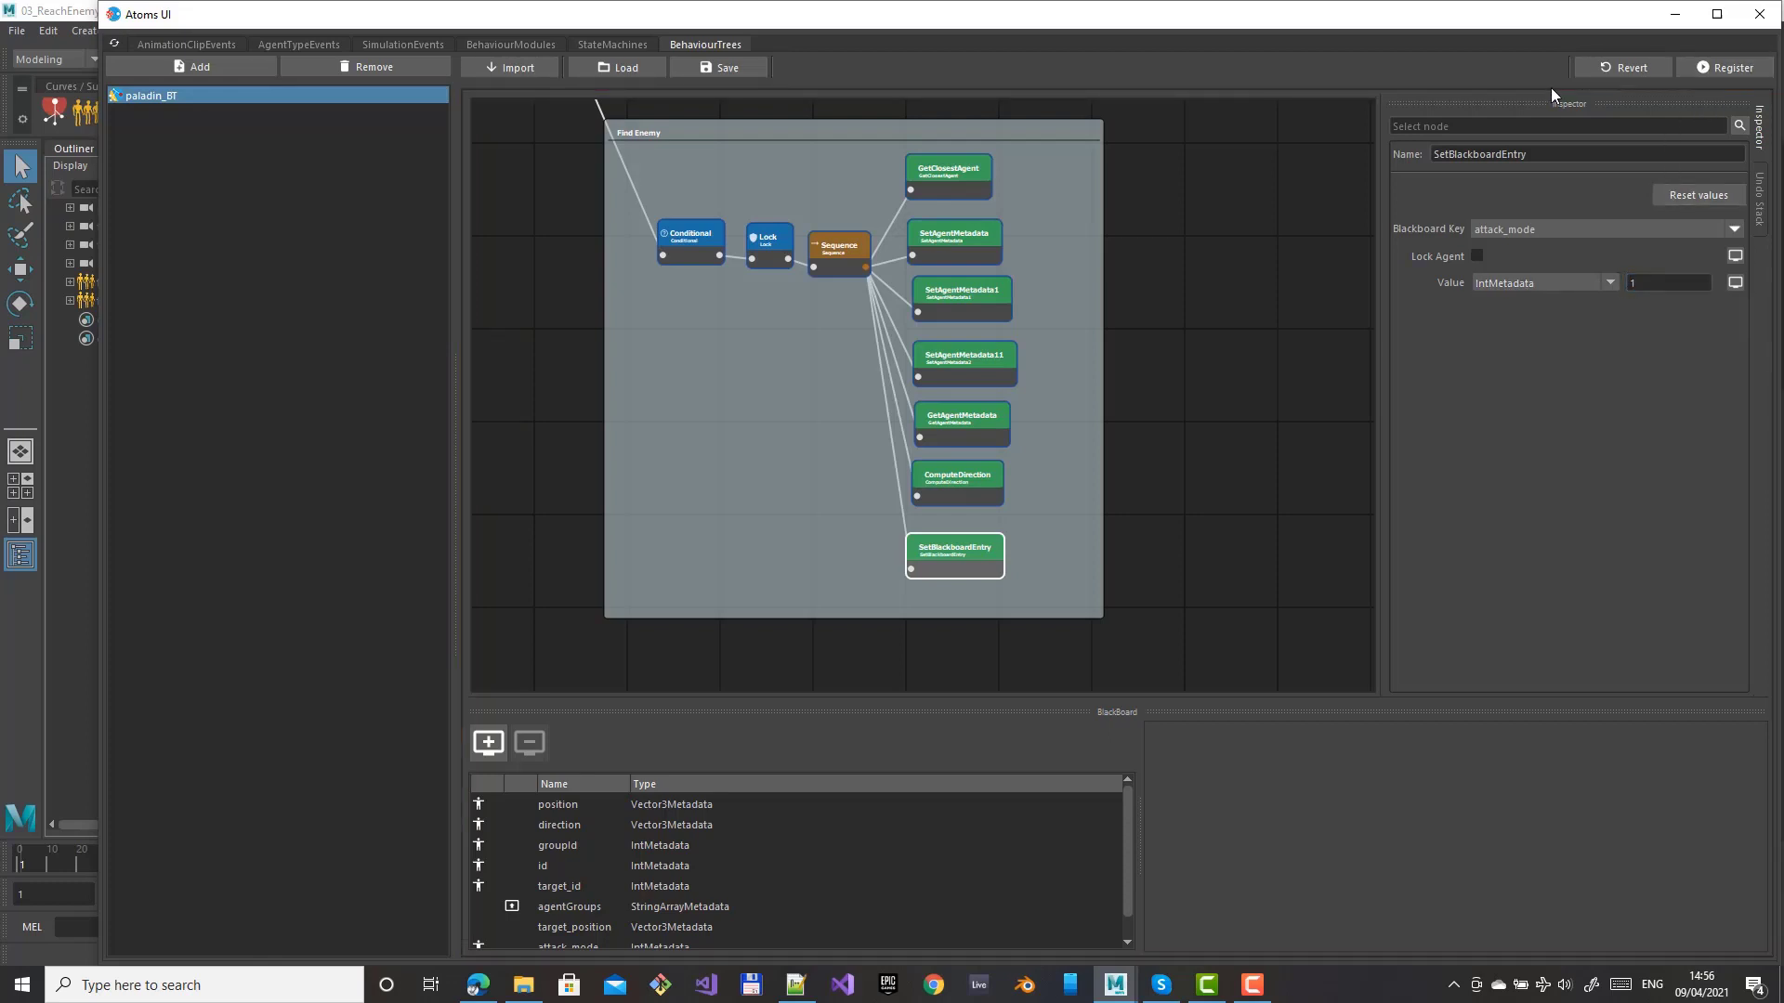
Play the crowd simulation in the Maya viewport to check the agents' behaviour, and rewind to the first frame
{"action": "left_click_drag", "start_coordinate": [1438, 28], "coordinate": [613, 549]}
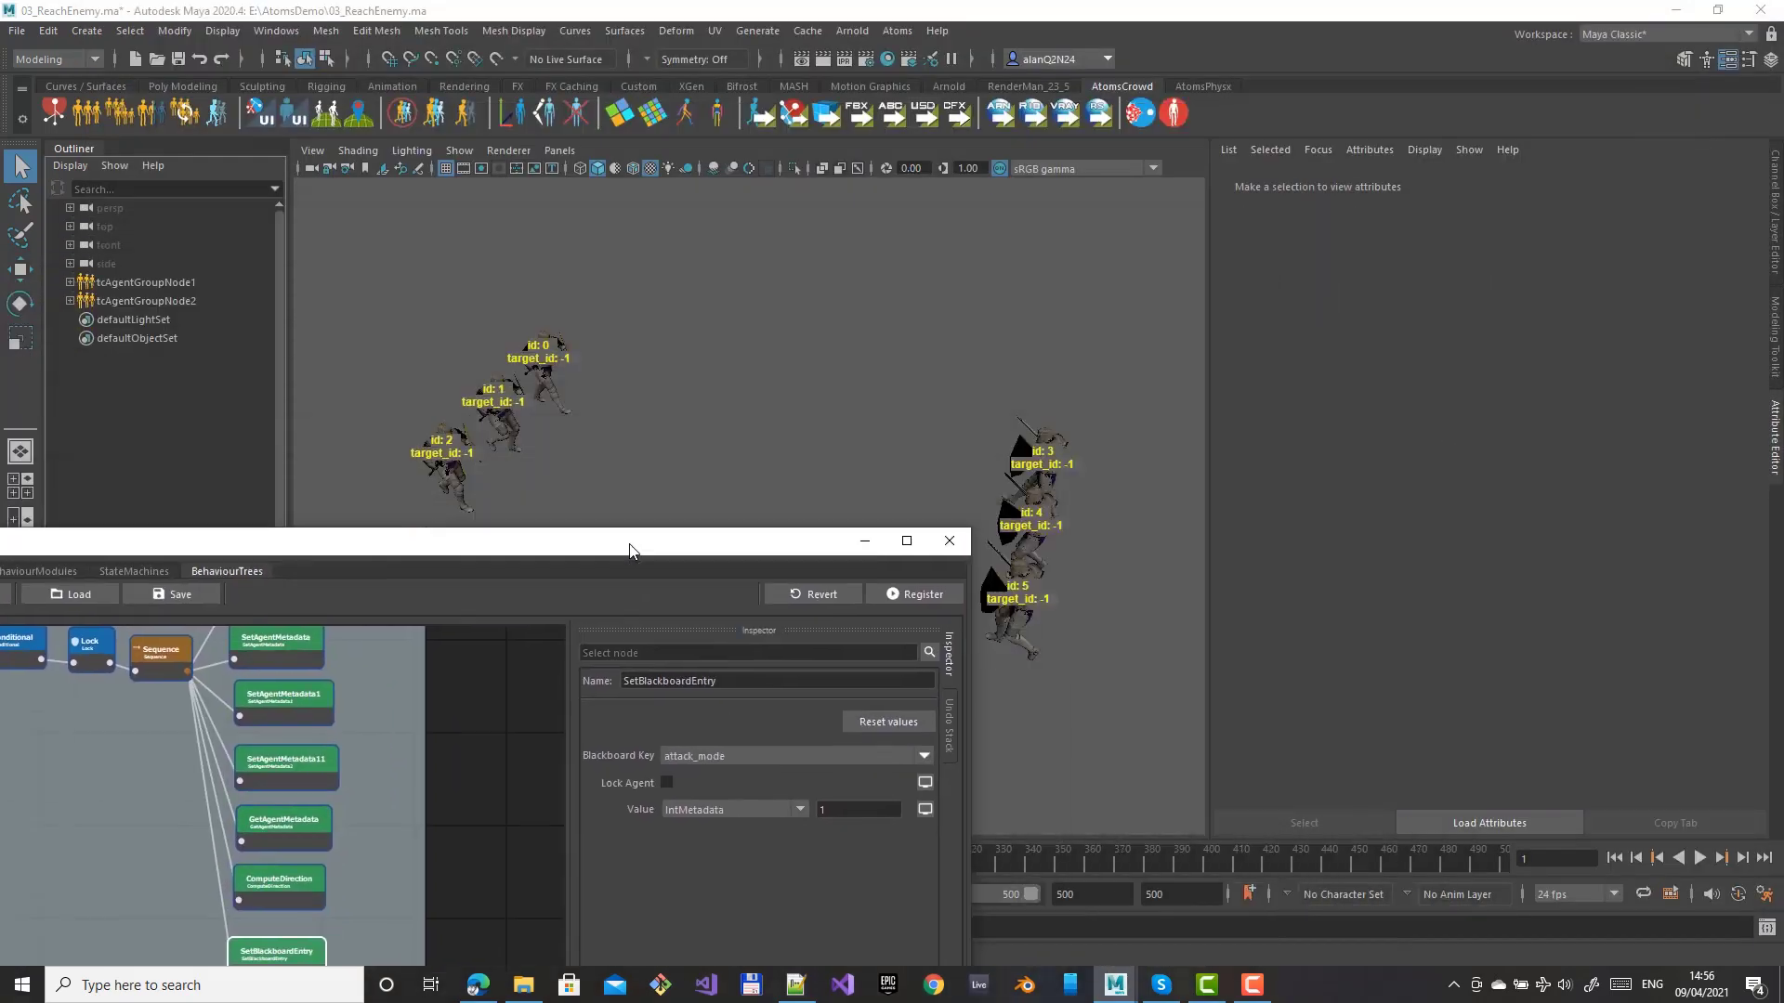
{"action": "left_click", "coordinate": [1701, 857]}
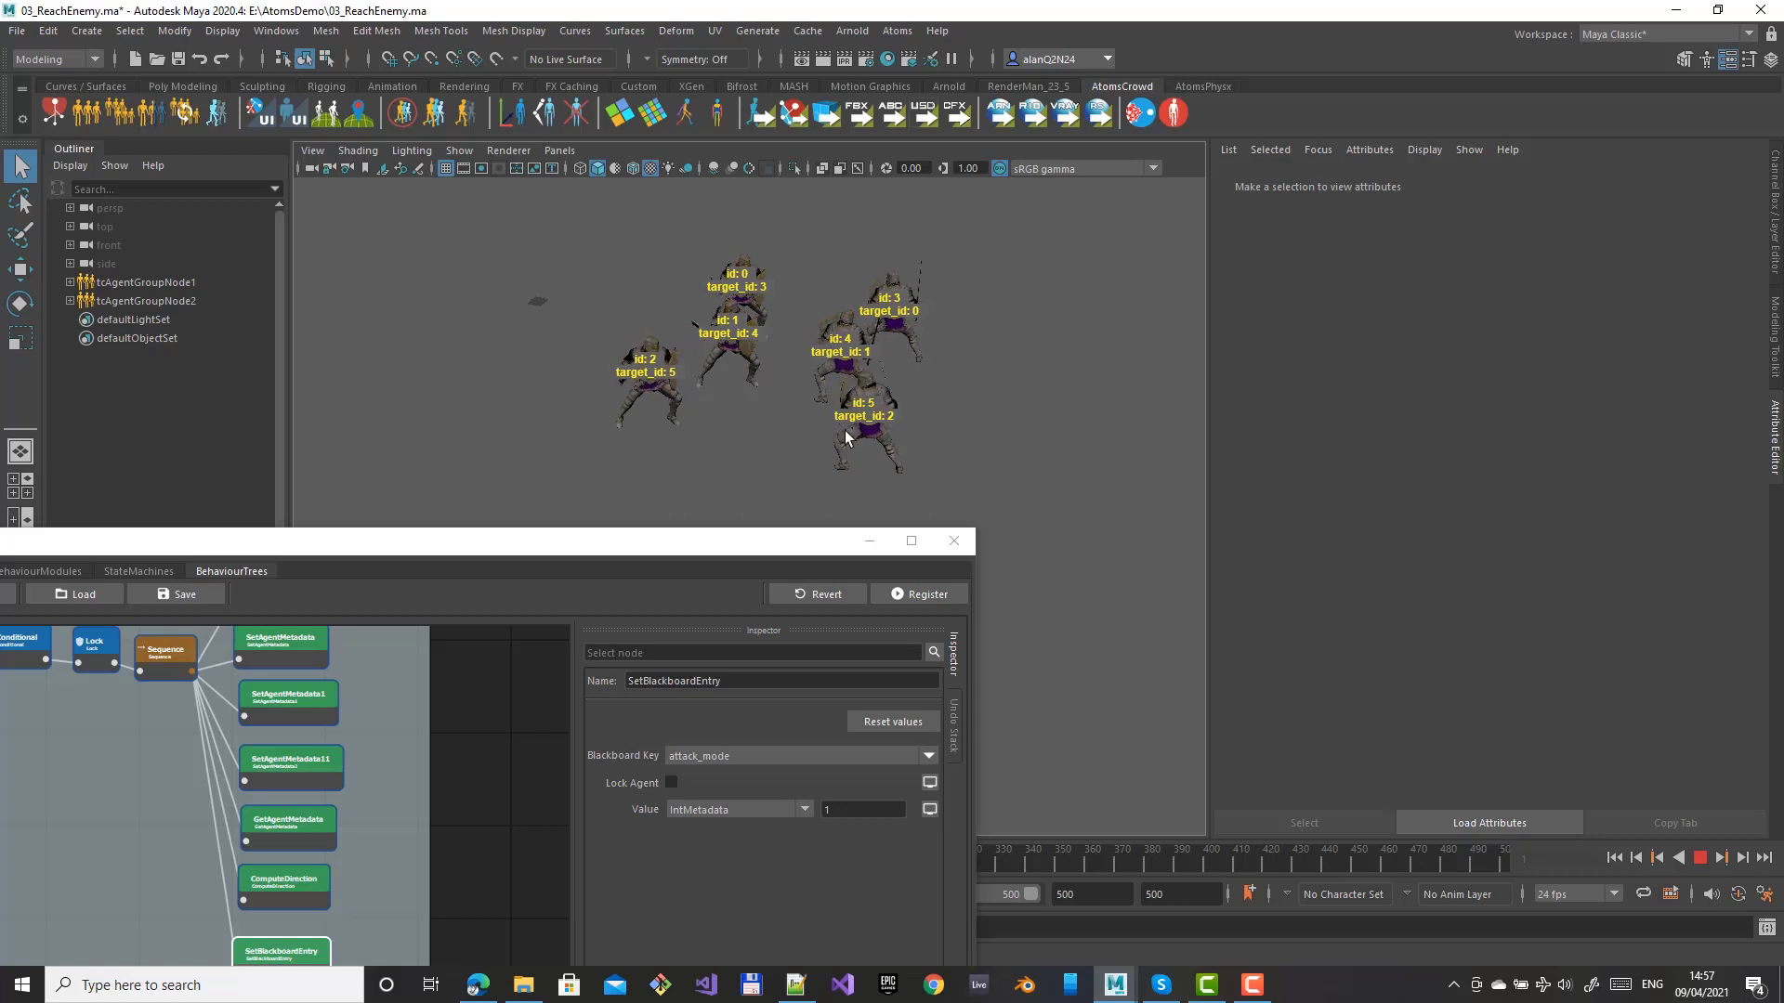
{"action": "left_click", "coordinate": [1699, 857]}
{"action": "left_click", "coordinate": [1614, 857]}
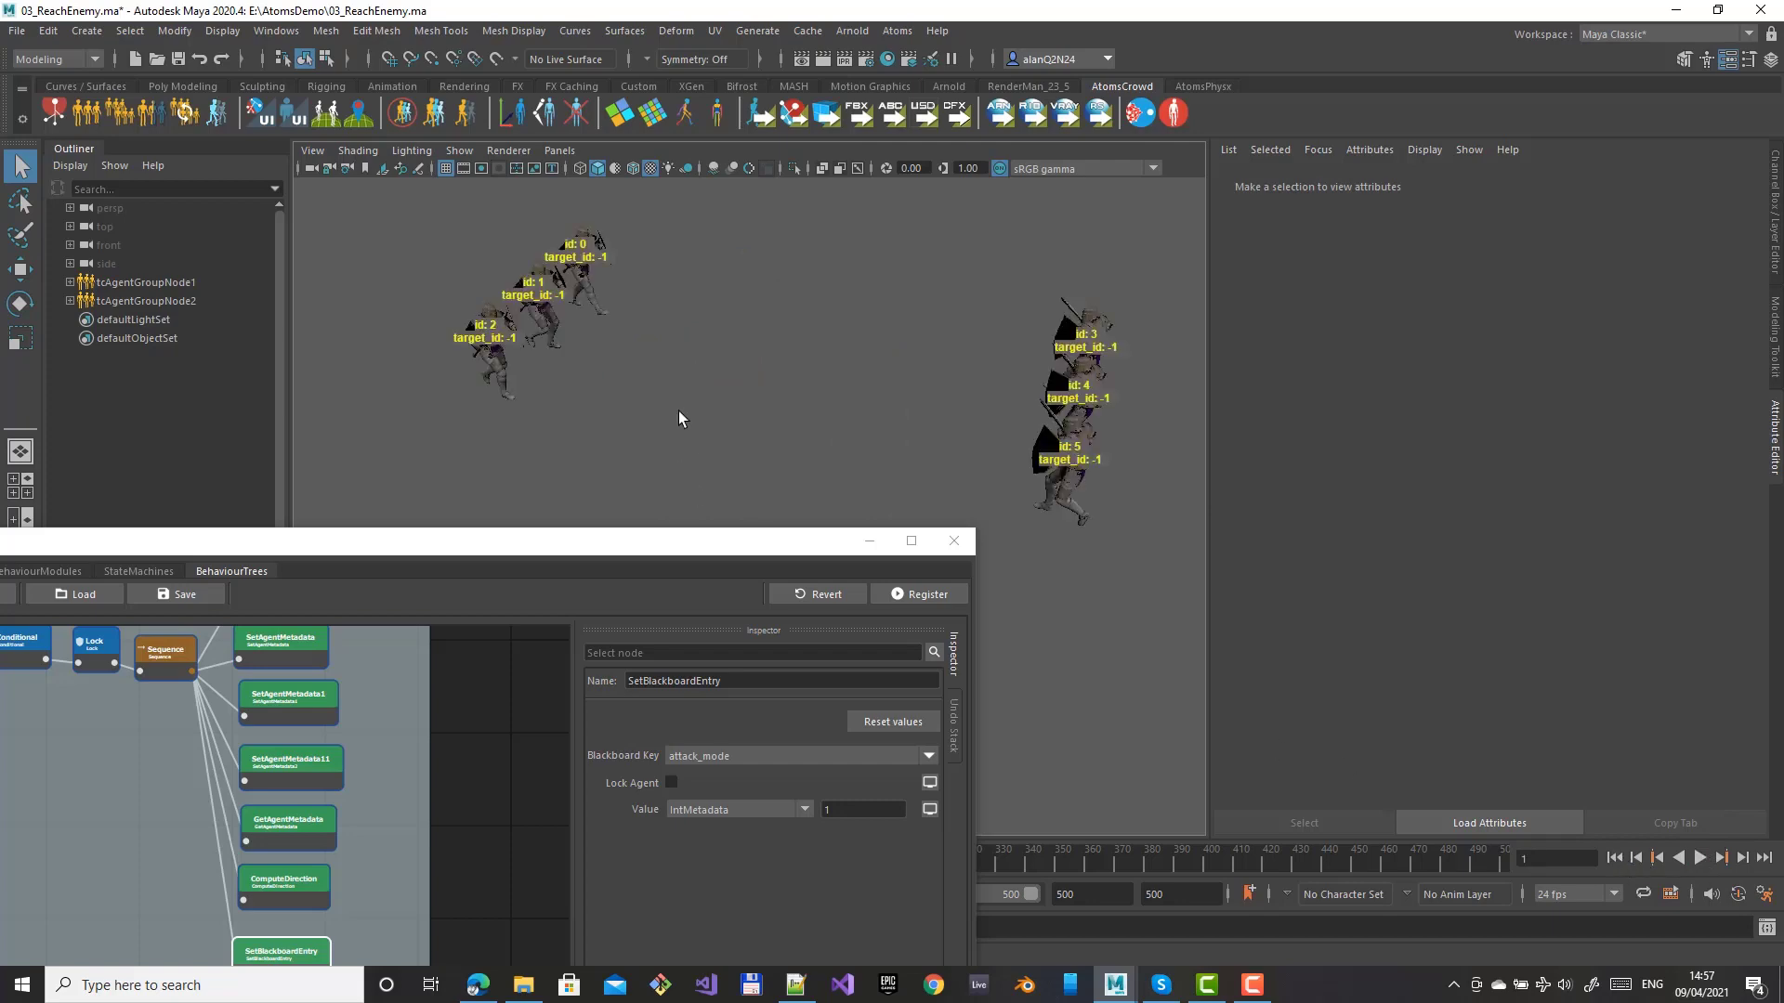
Rearrange the attack branch in the maximized Atoms UI, lowering both SetAgentMetadata nodes and raising the Conditional and Sequence
{"action": "left_click_drag", "start_coordinate": [651, 543], "coordinate": [1104, 246]}
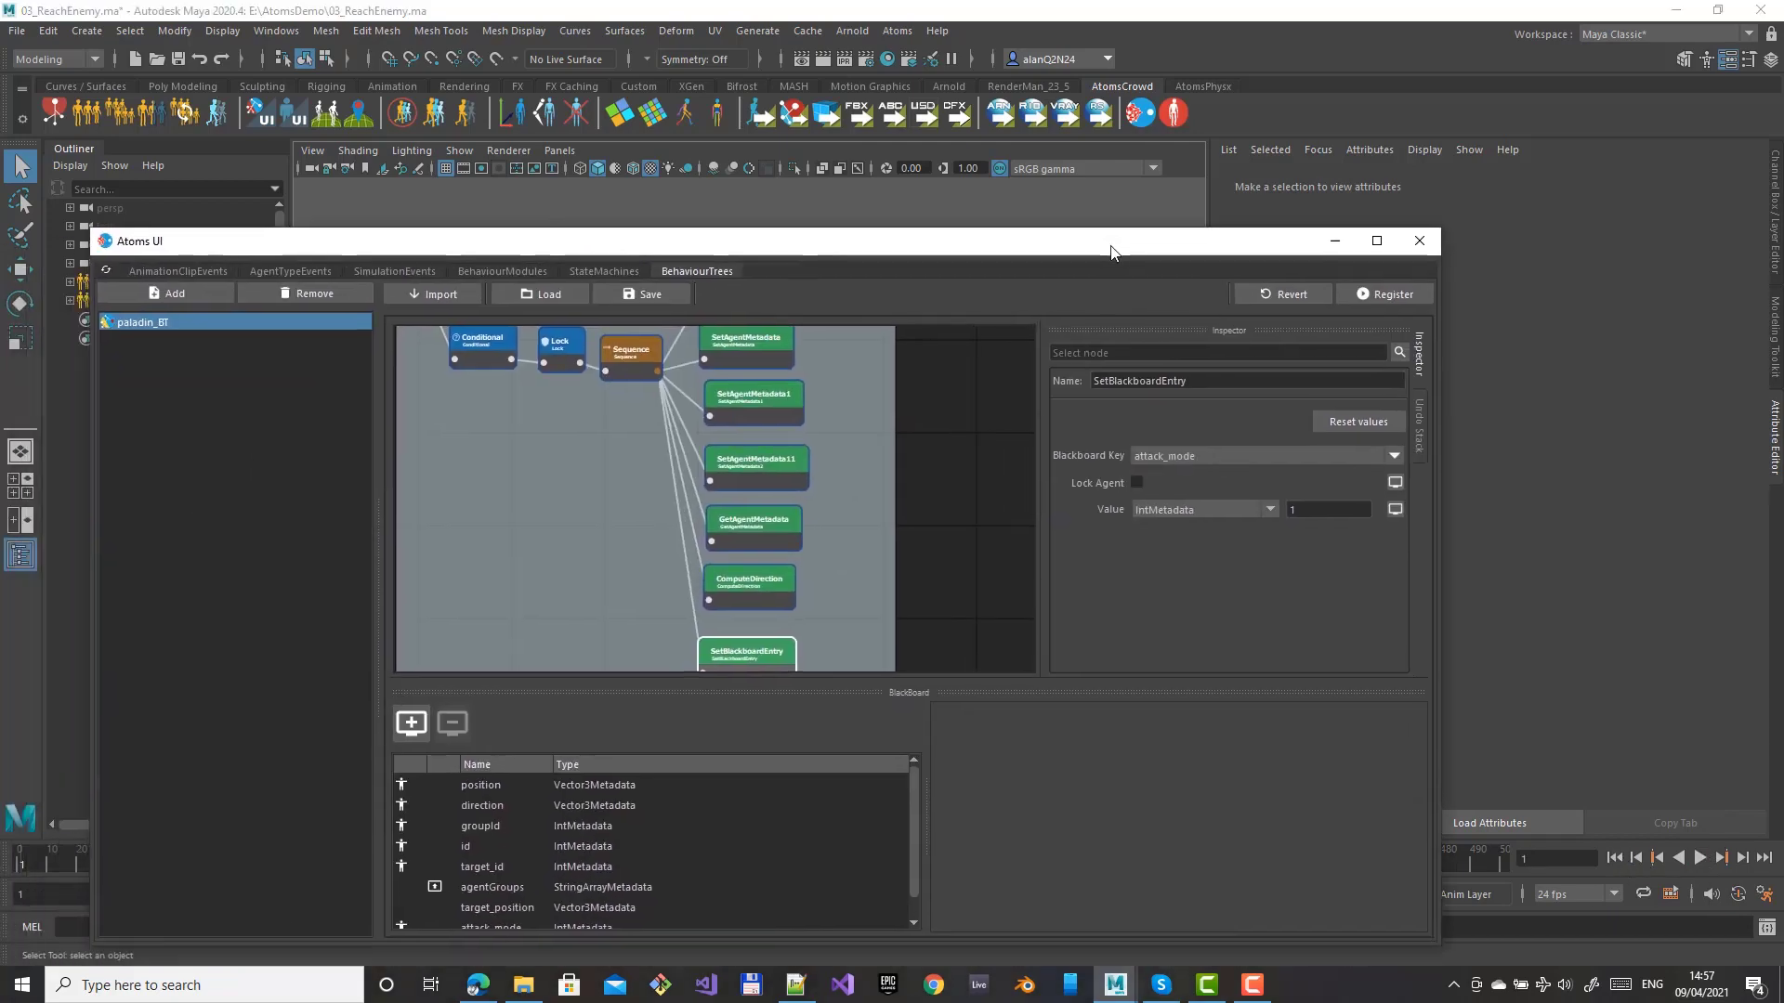
{"action": "left_click", "coordinate": [1379, 243]}
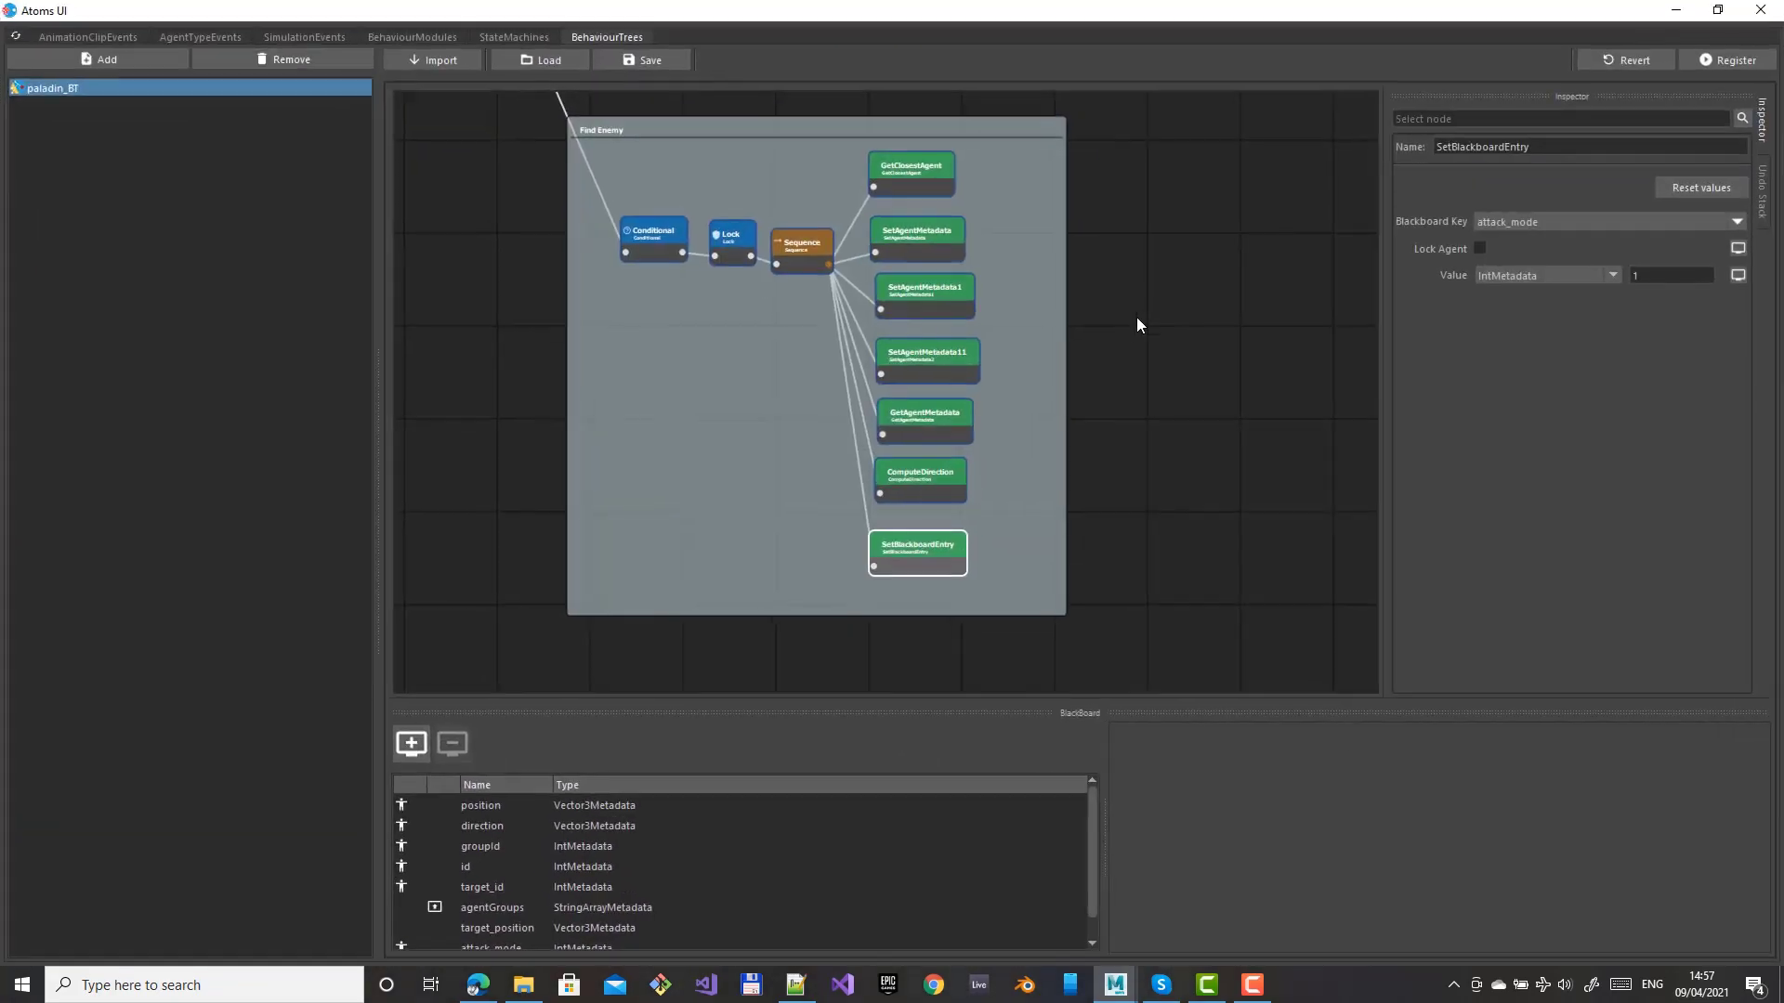
{"action": "scroll", "coordinate": [1095, 458], "scroll_direction": "up", "scroll_amount": 5}
{"action": "scroll", "coordinate": [1063, 474], "scroll_direction": "up", "scroll_amount": 2}
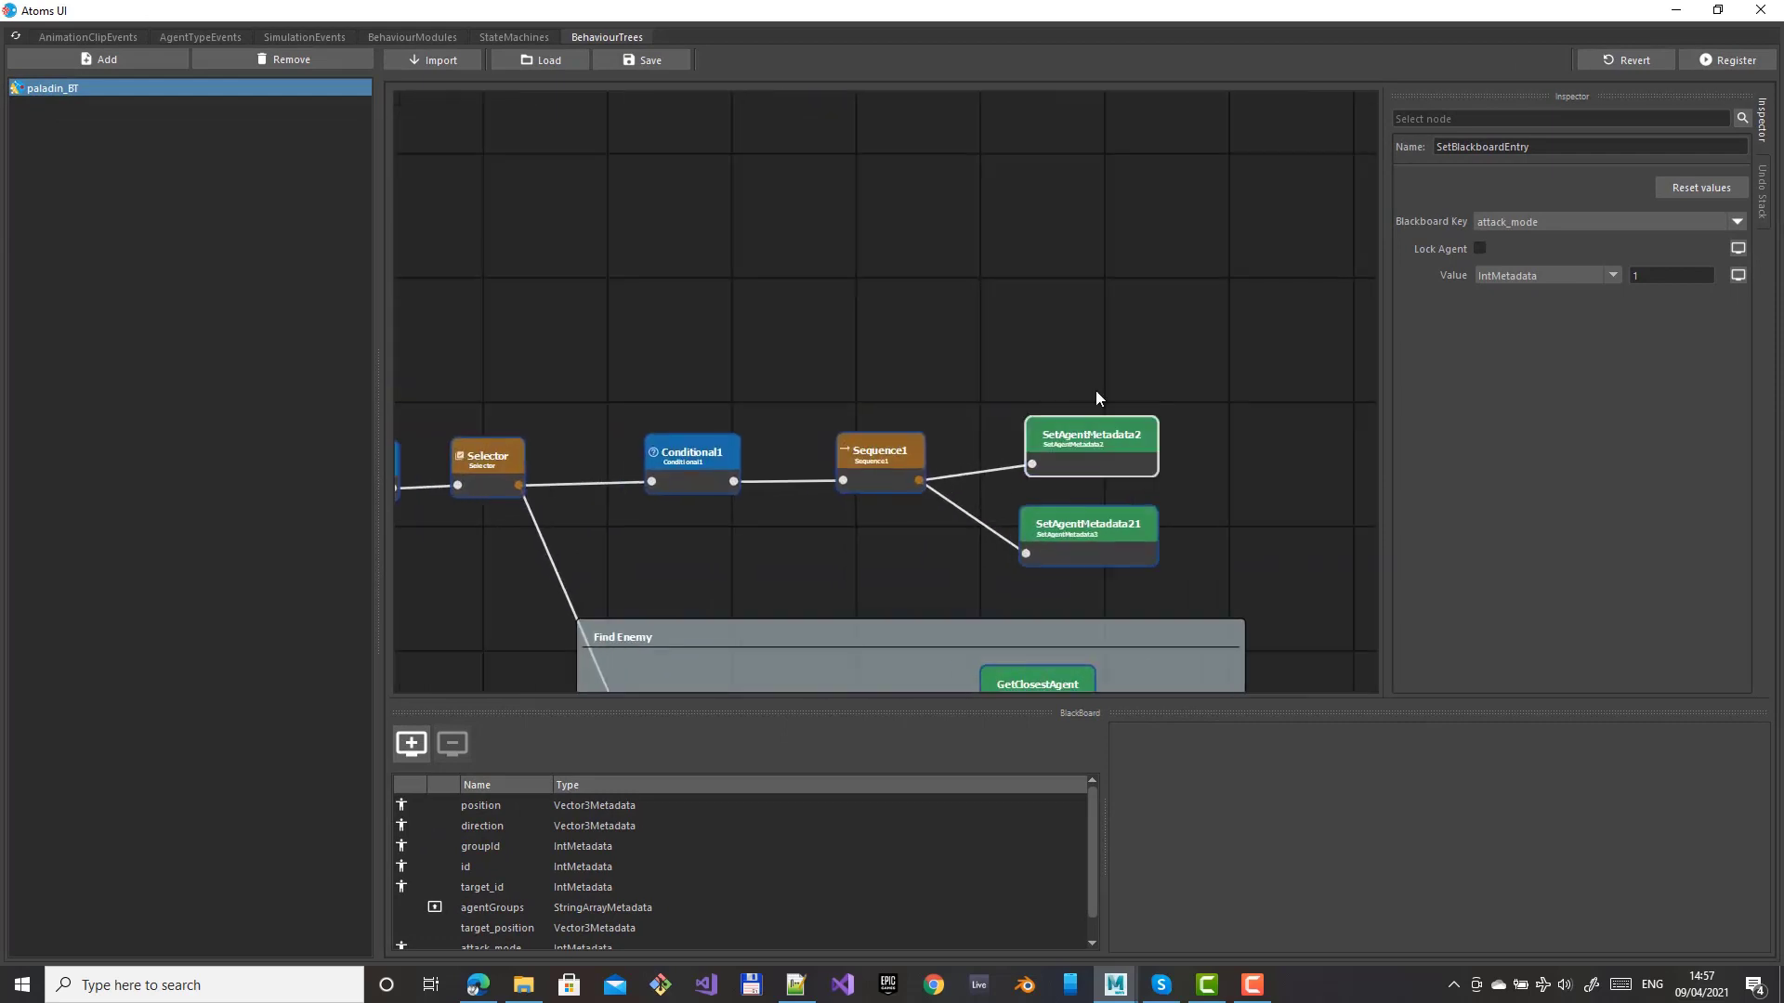
{"action": "left_click_drag", "start_coordinate": [1060, 368], "coordinate": [1083, 555]}
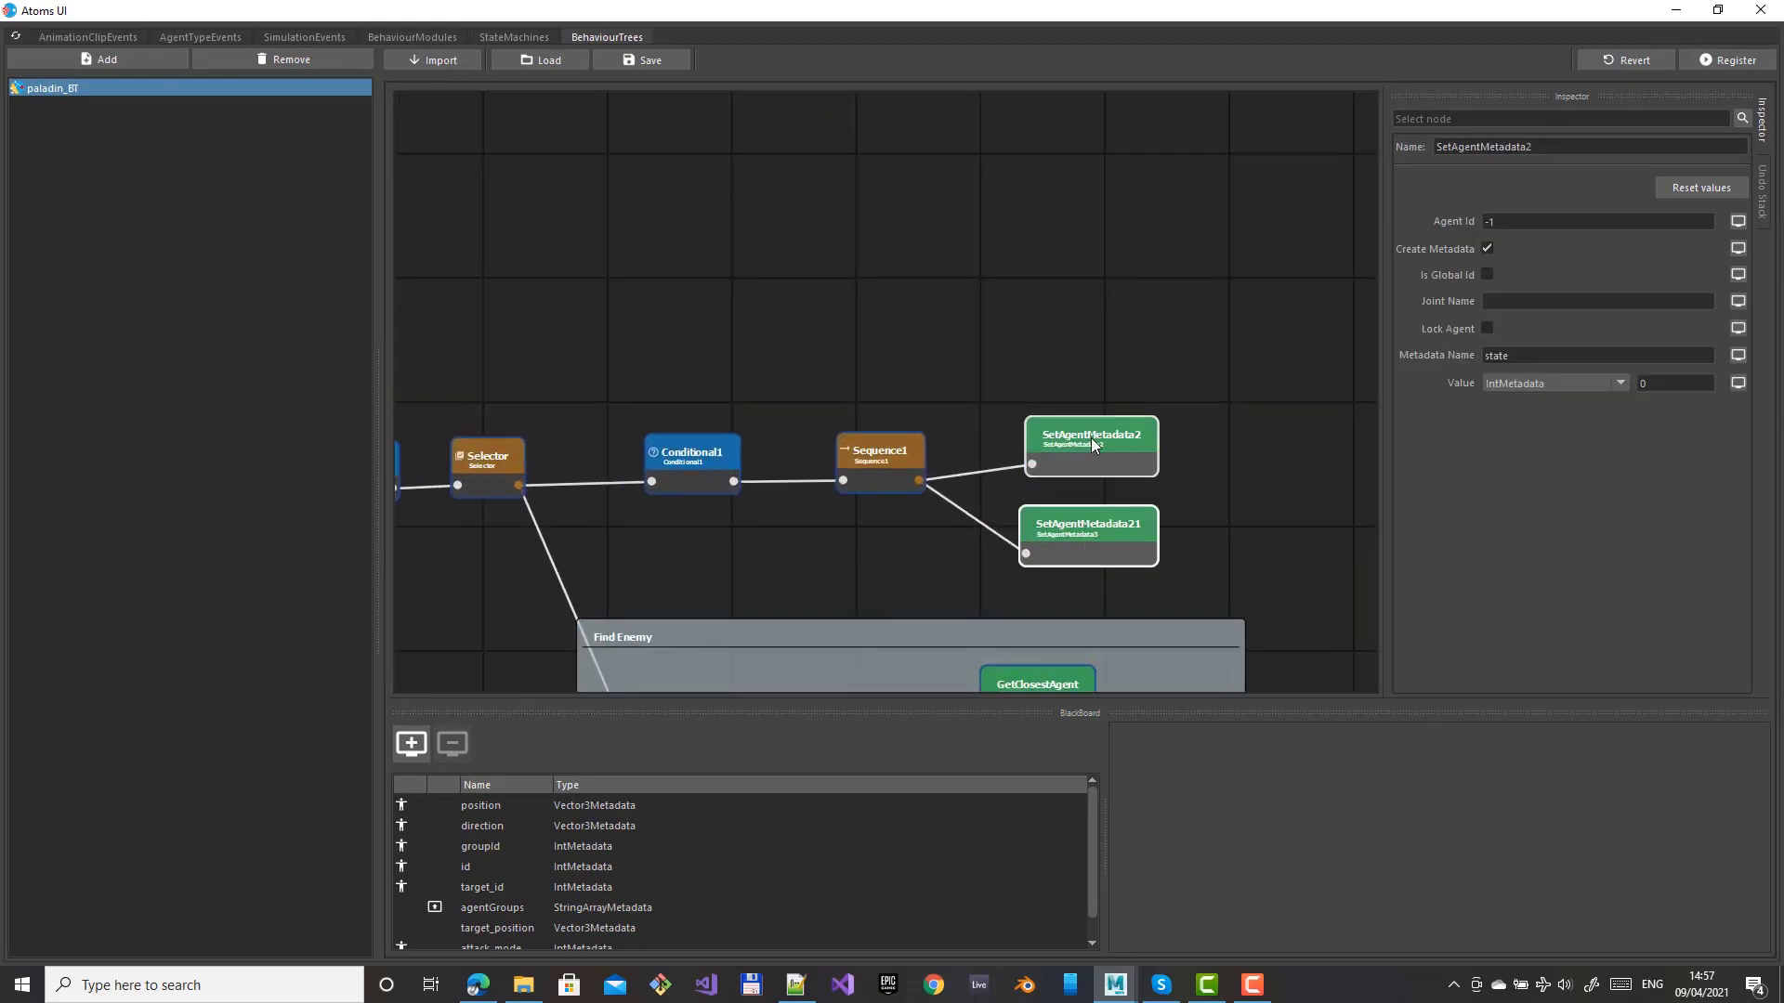
{"action": "left_click_drag", "start_coordinate": [1091, 438], "coordinate": [1077, 470]}
{"action": "left_click_drag", "start_coordinate": [911, 447], "coordinate": [886, 410]}
{"action": "left_click_drag", "start_coordinate": [680, 446], "coordinate": [655, 421]}
{"action": "left_click_drag", "start_coordinate": [818, 404], "coordinate": [791, 389]}
{"action": "left_click", "coordinate": [990, 317]}
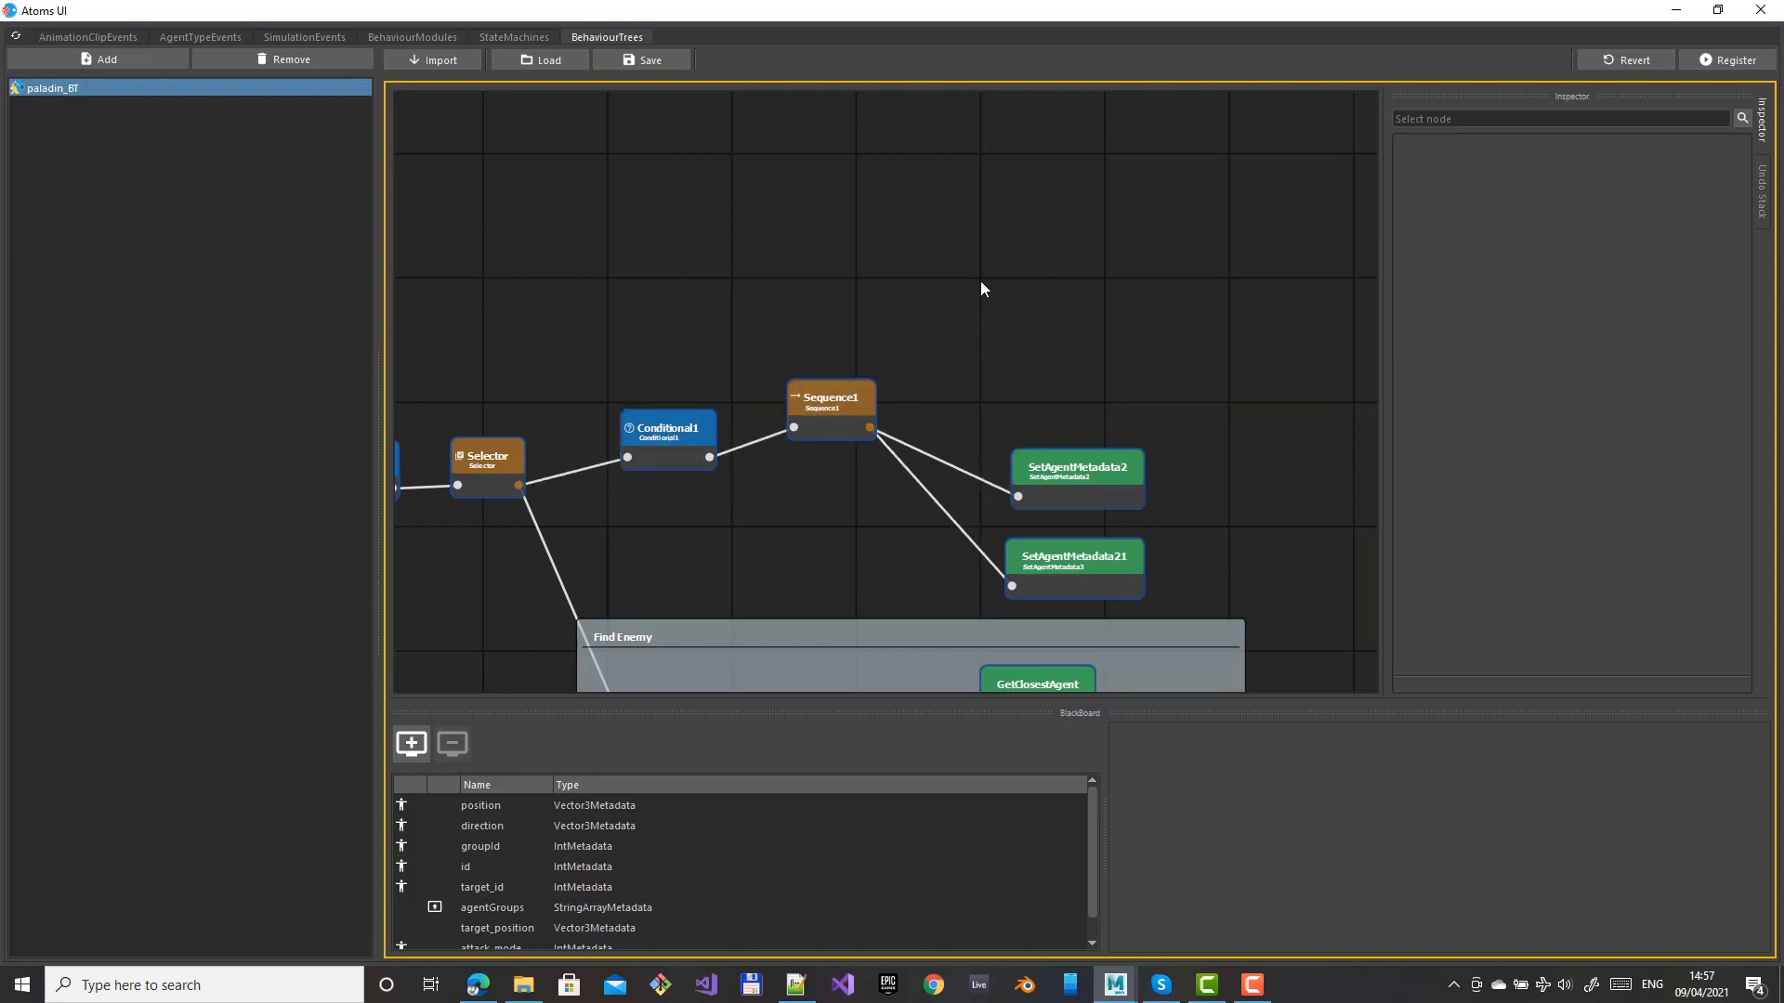
Review the attack branch and the Find Enemy group, and inspect the settings of the SetBlackboardEntry node
{"action": "middle_click_drag", "start_coordinate": [1146, 254], "coordinate": [1139, 99]}
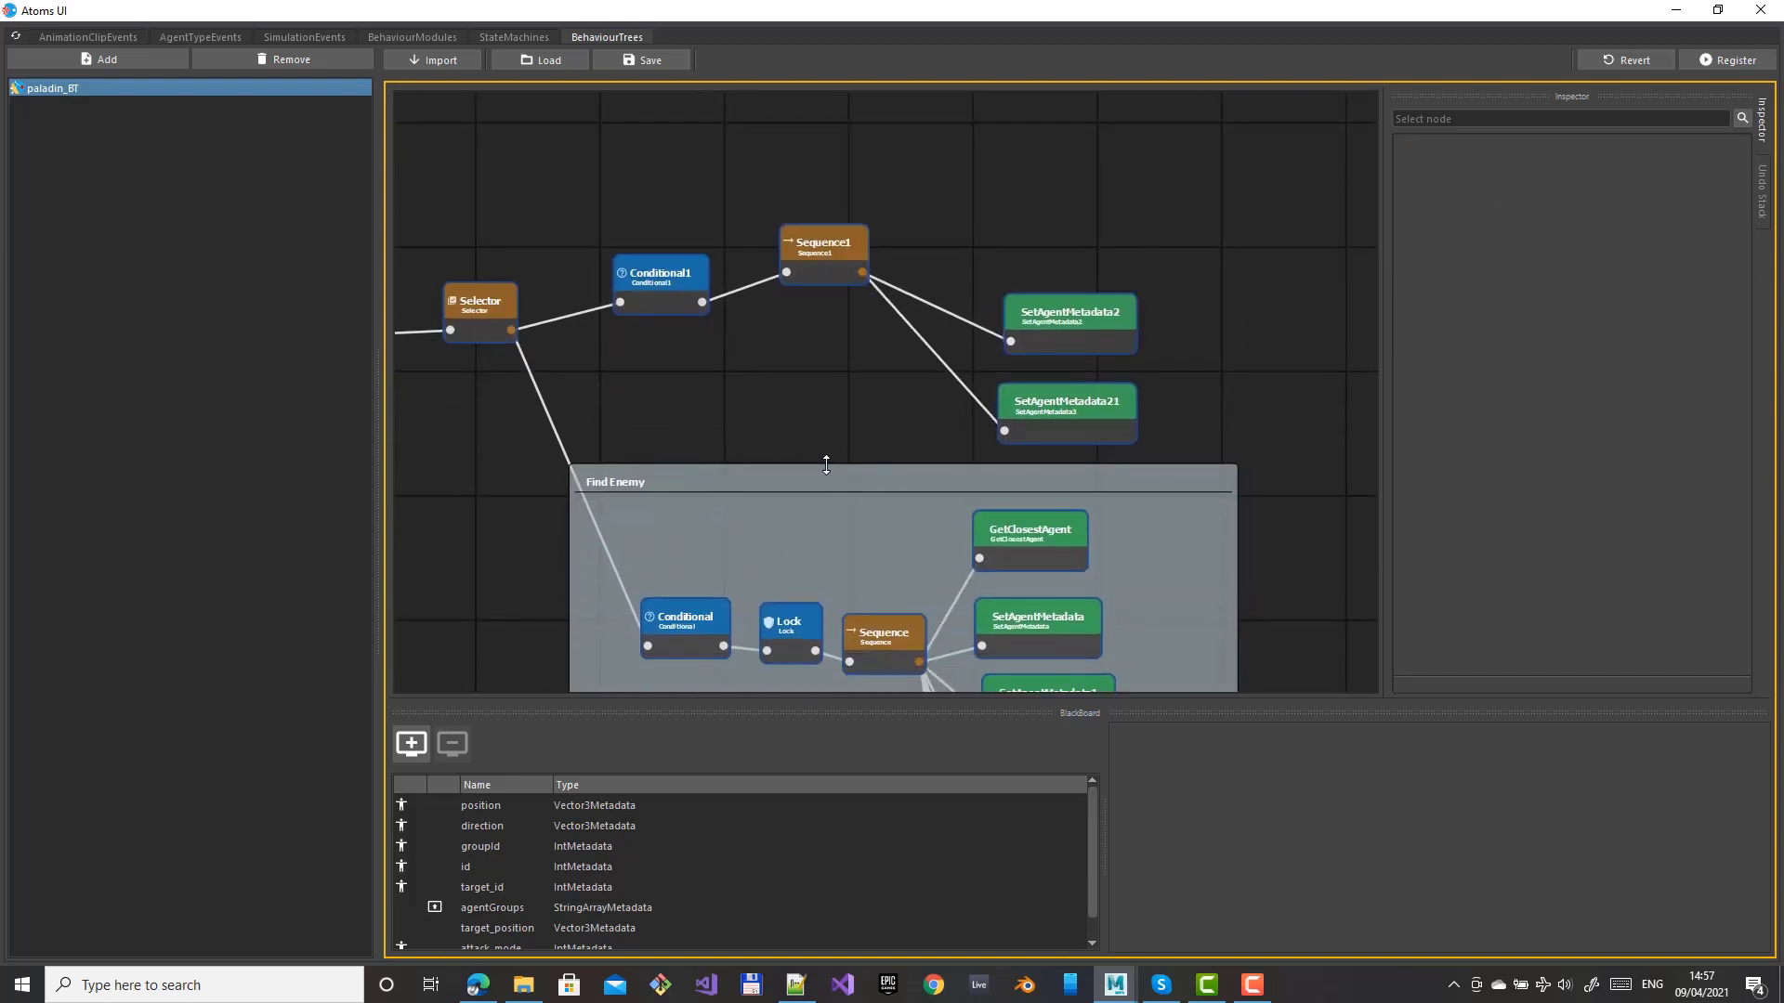
{"action": "middle_click_drag", "start_coordinate": [833, 594], "coordinate": [780, 242]}
{"action": "middle_click_drag", "start_coordinate": [626, 568], "coordinate": [618, 286]}
{"action": "left_click_drag", "start_coordinate": [827, 526], "coordinate": [822, 594]}
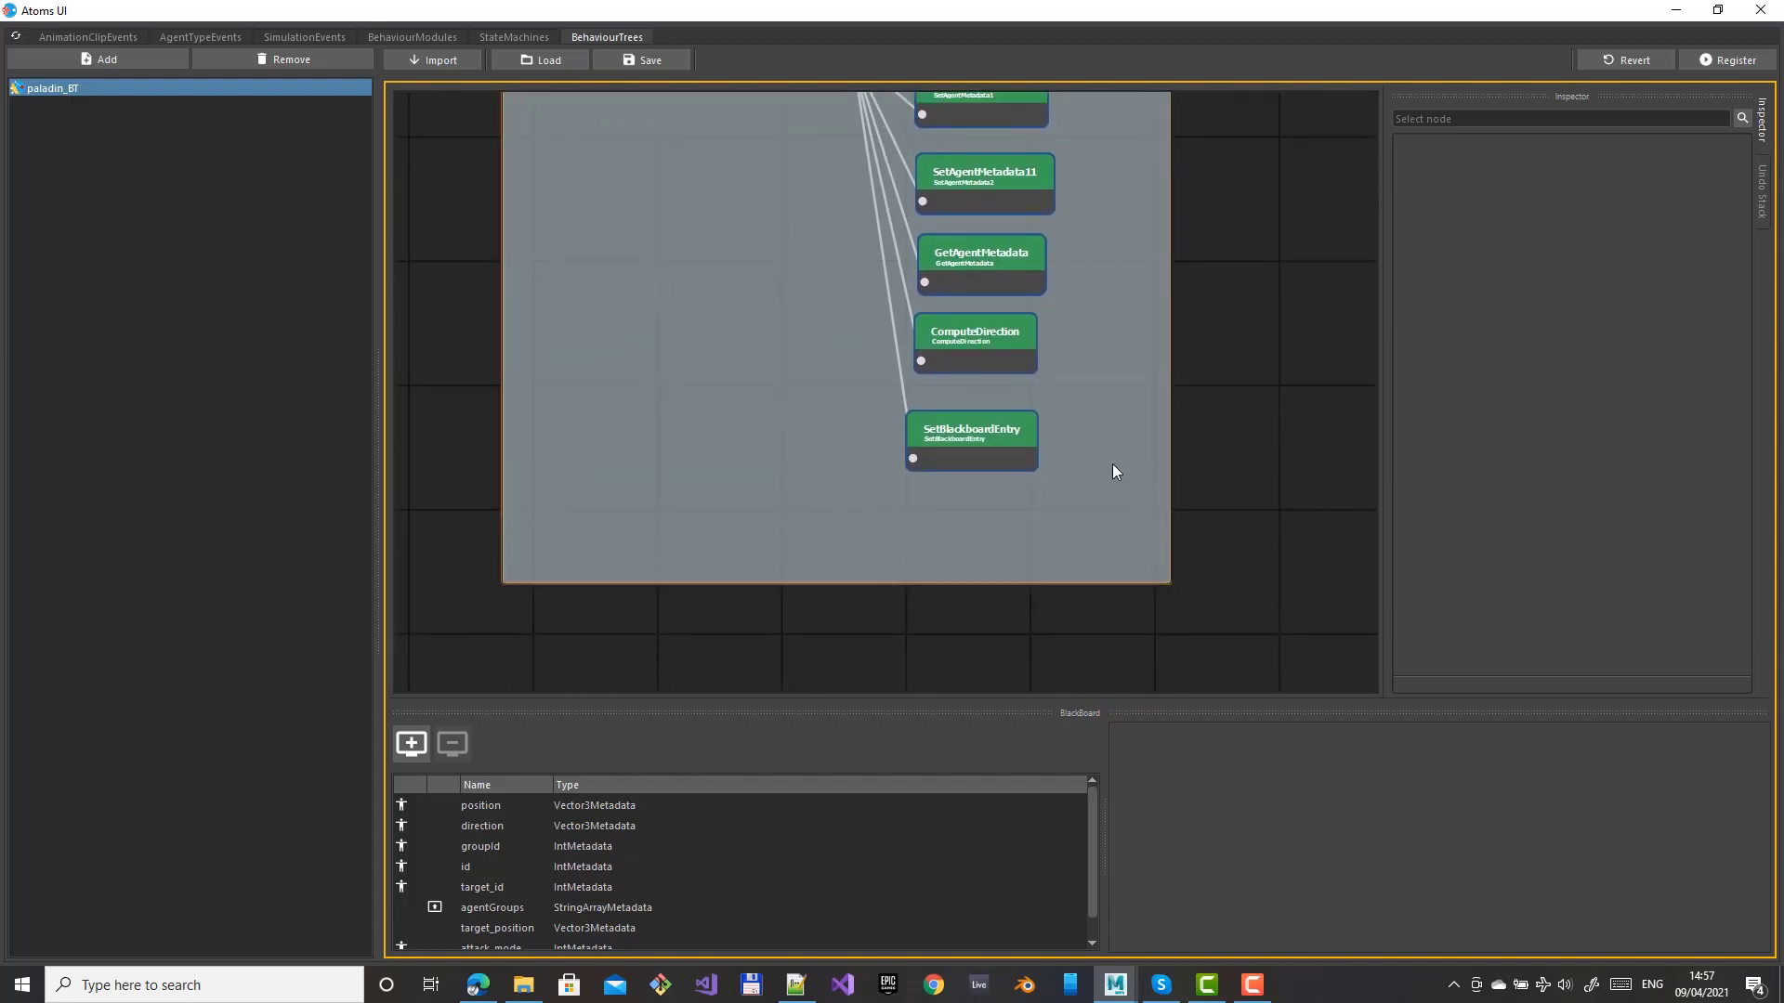
{"action": "middle_click_drag", "start_coordinate": [1218, 171], "coordinate": [1186, 437]}
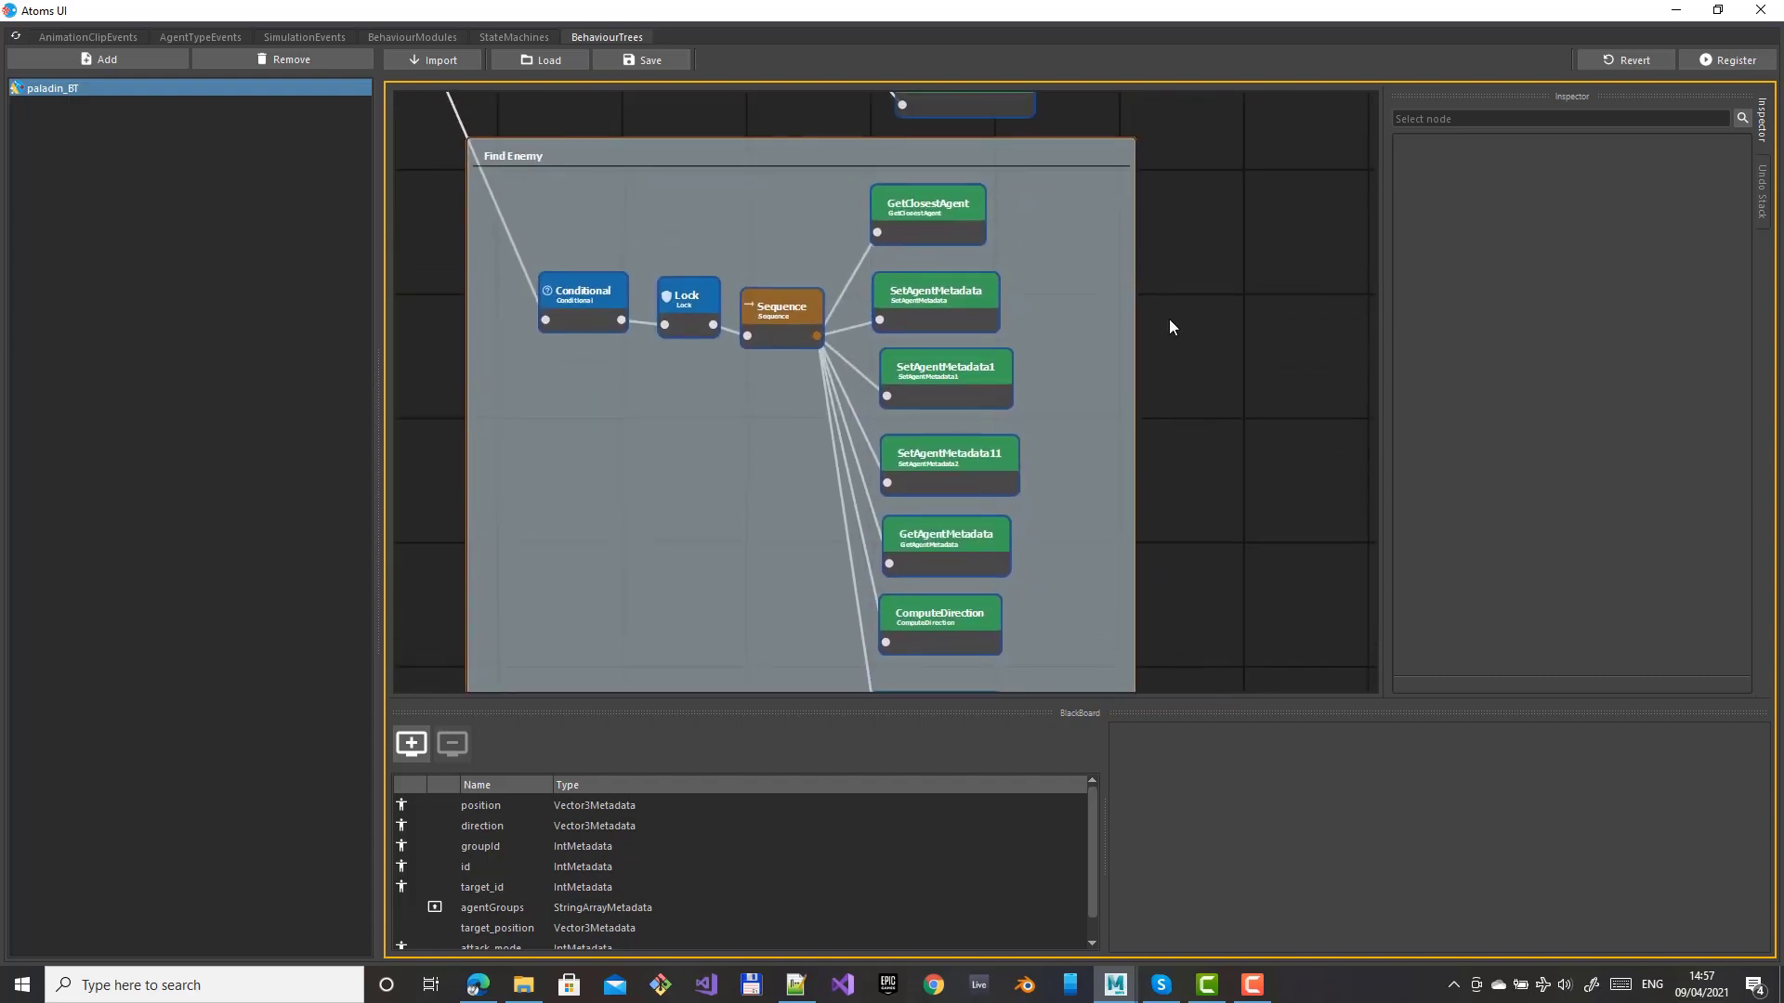
{"action": "middle_click_drag", "start_coordinate": [1171, 281], "coordinate": [1236, 534]}
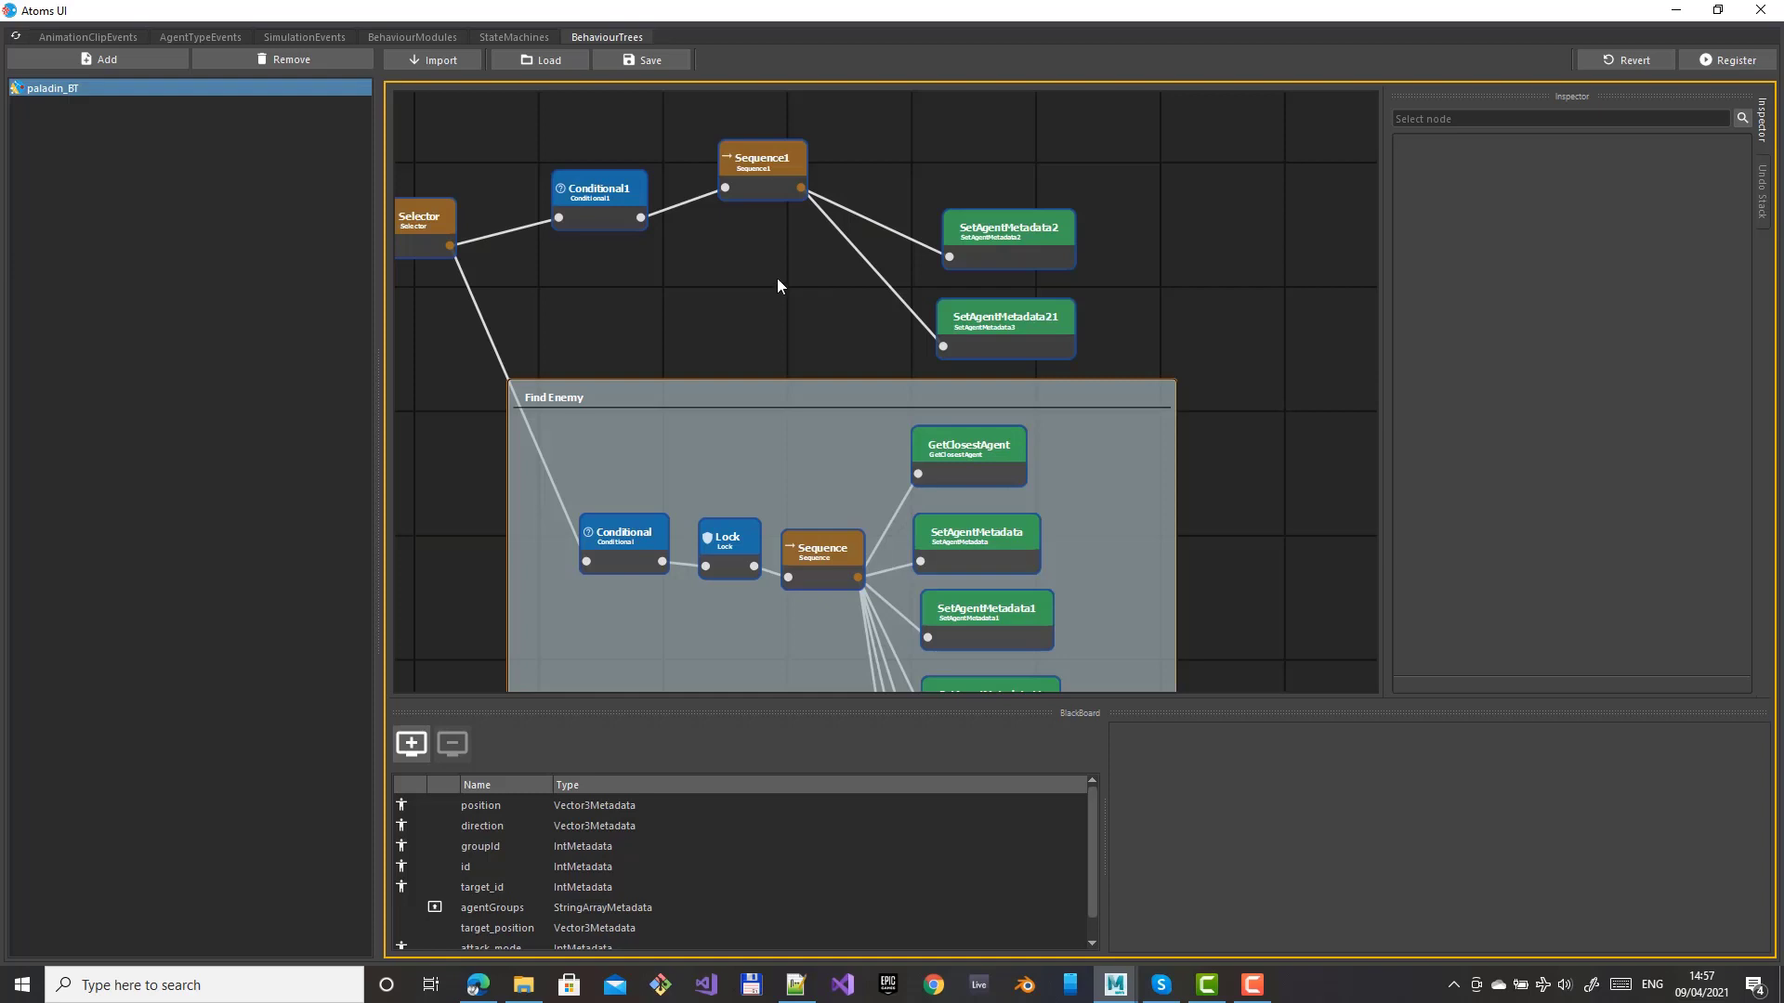
{"action": "scroll", "coordinate": [825, 371], "scroll_direction": "down", "scroll_amount": 5}
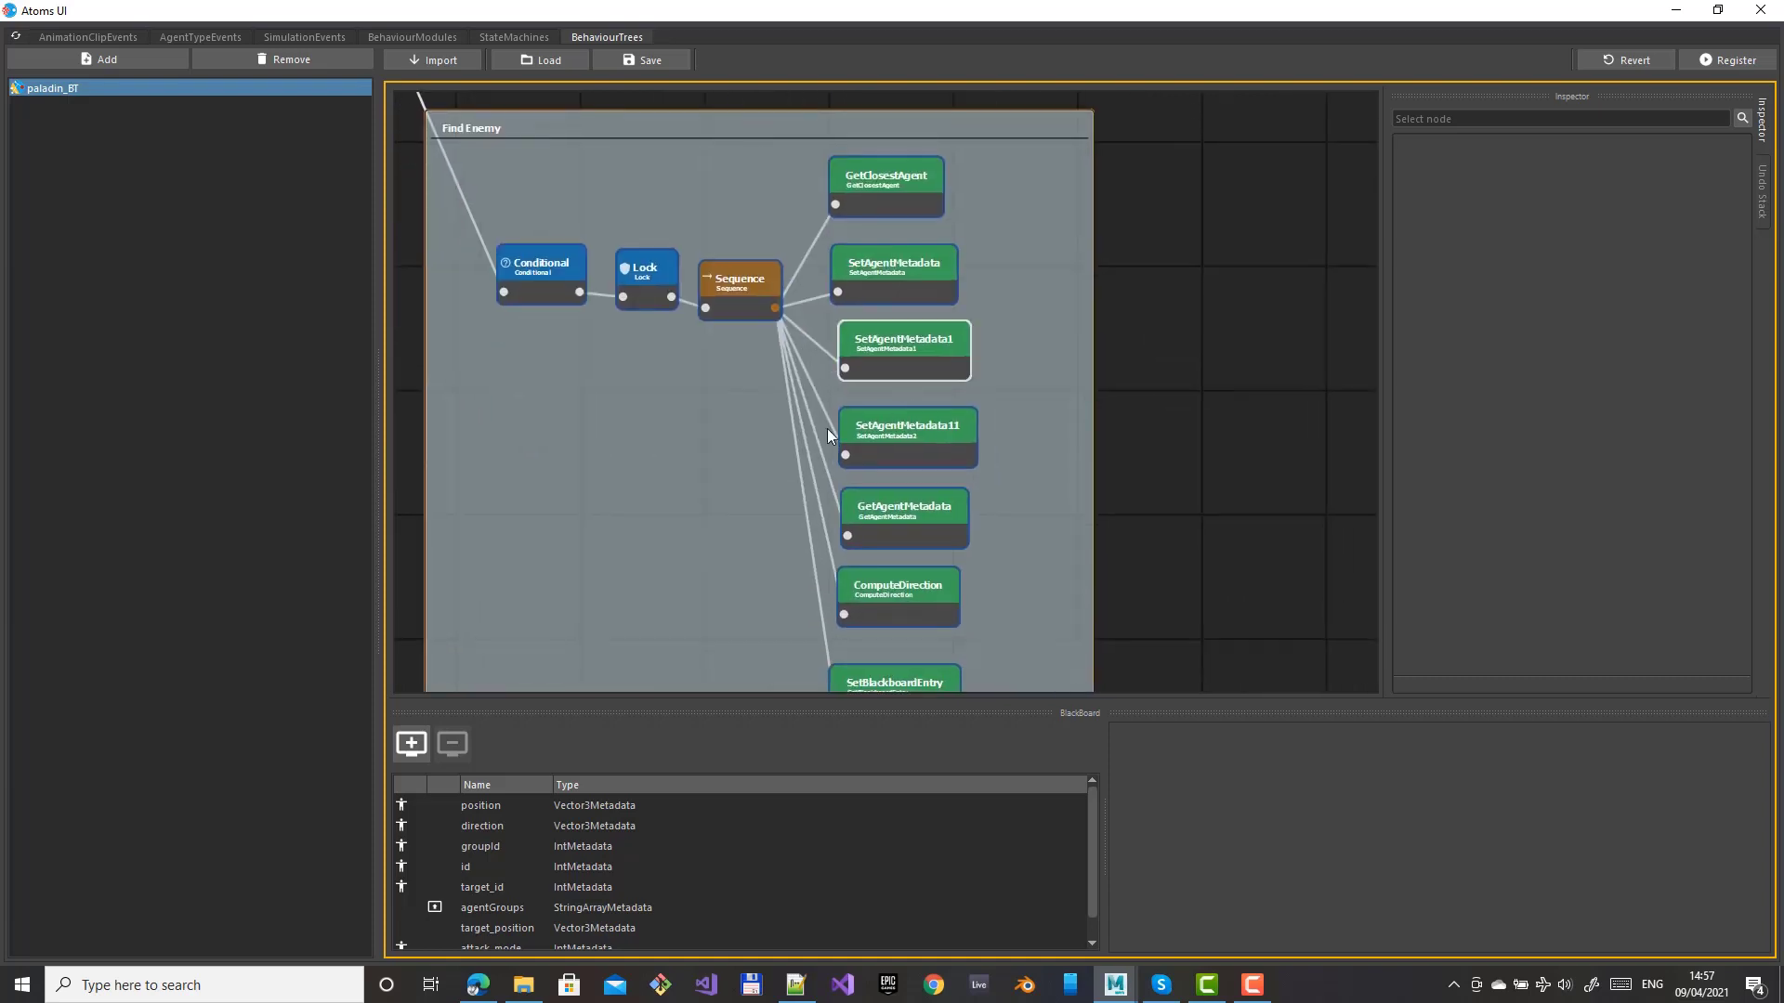
{"action": "left_click", "coordinate": [933, 490]}
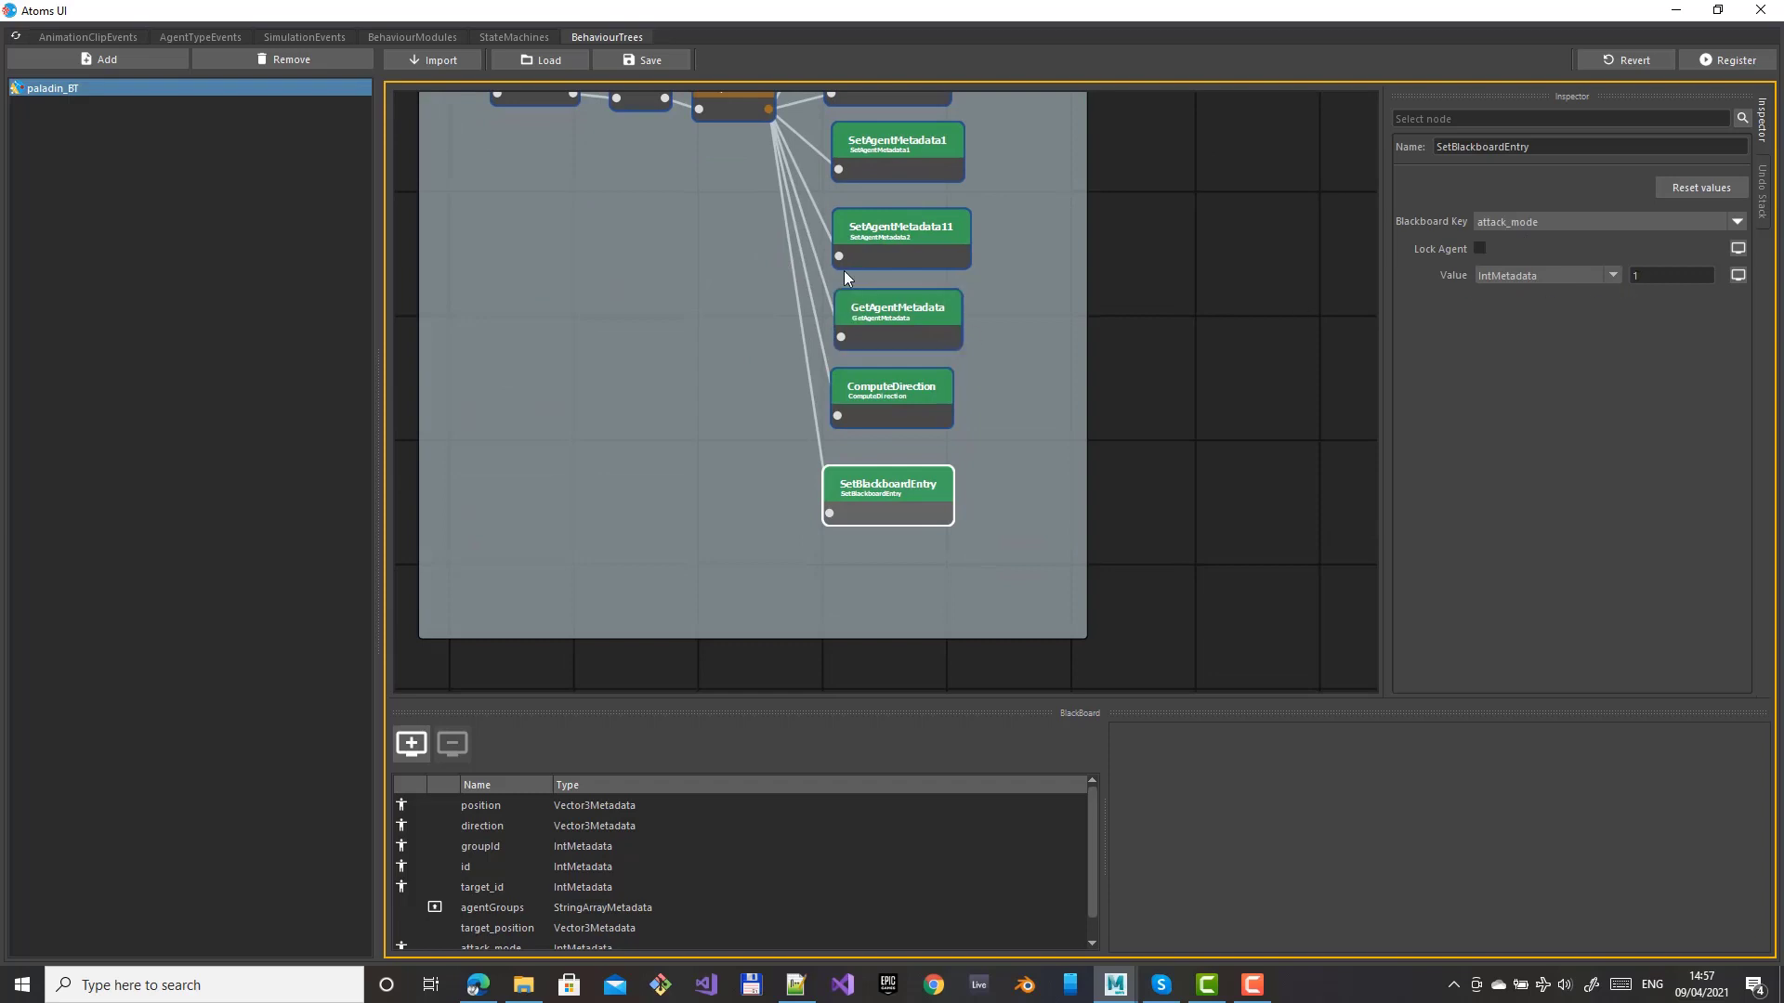
Add a SetAgentMetadata node as the last child of the Find Enemy group's Sequence, below SetBlackboardEntry
{"action": "scroll", "coordinate": [1096, 343], "scroll_direction": "up", "scroll_amount": 2}
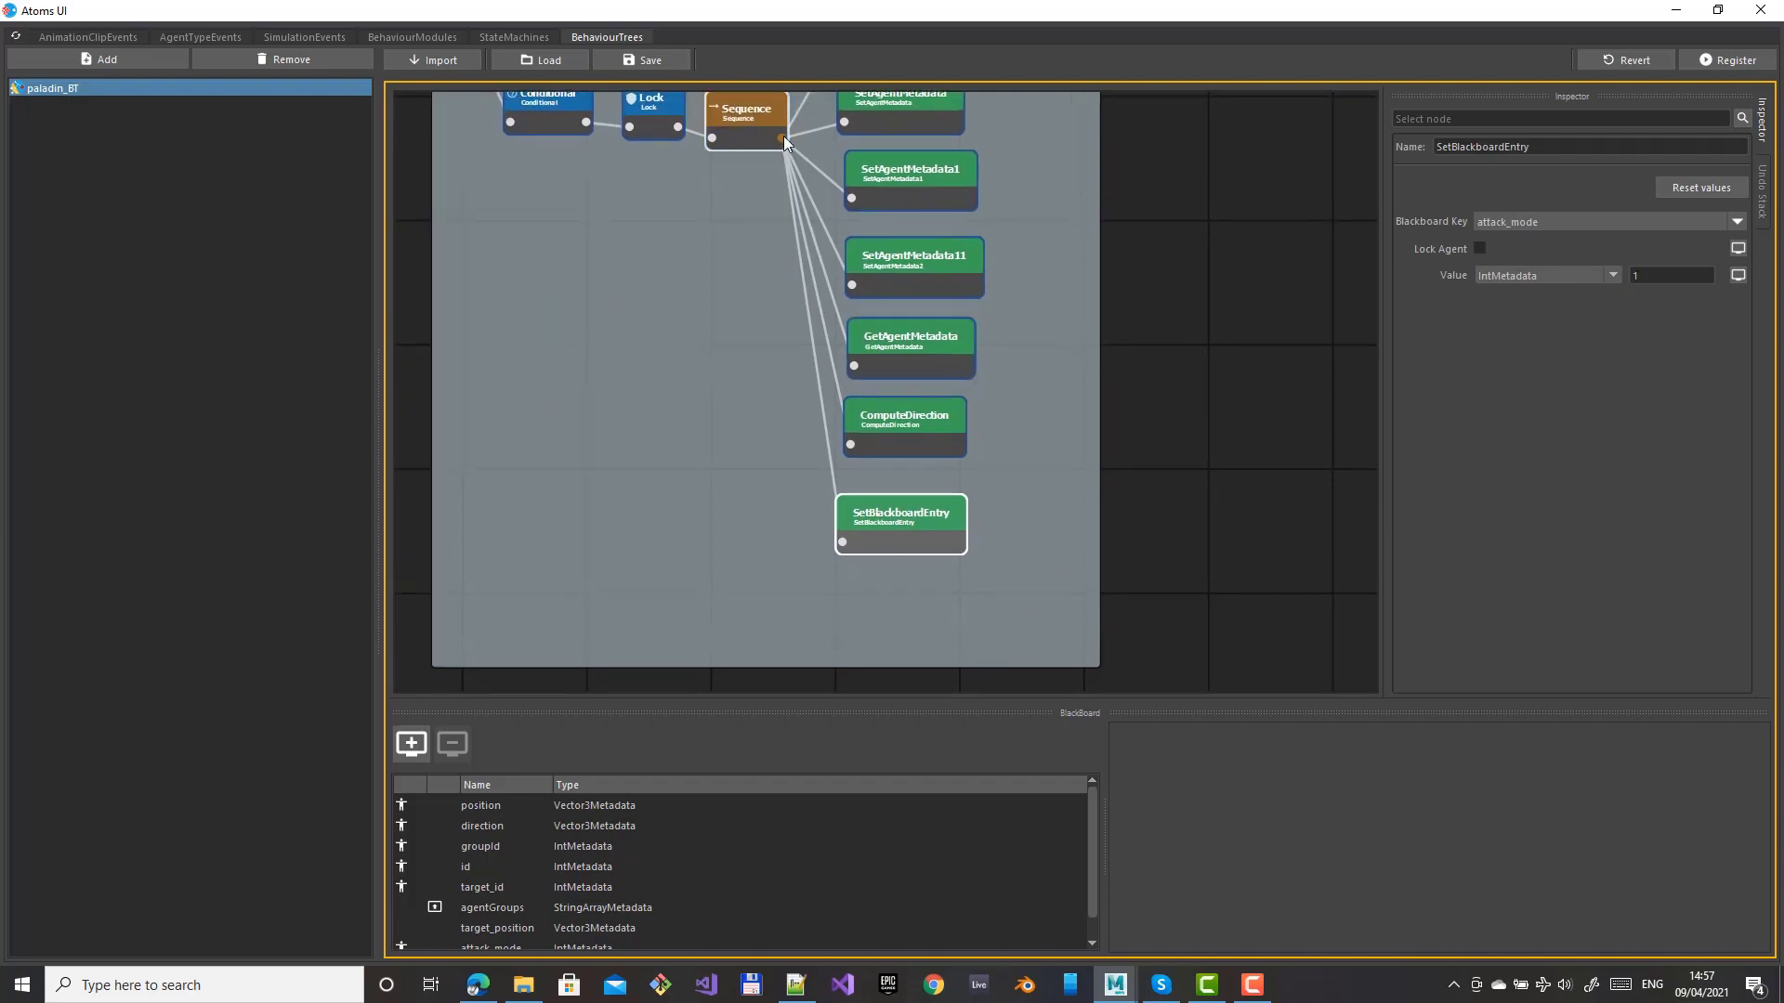
{"action": "left_click_drag", "start_coordinate": [782, 136], "coordinate": [815, 588]}
{"action": "type", "text": "setage"}
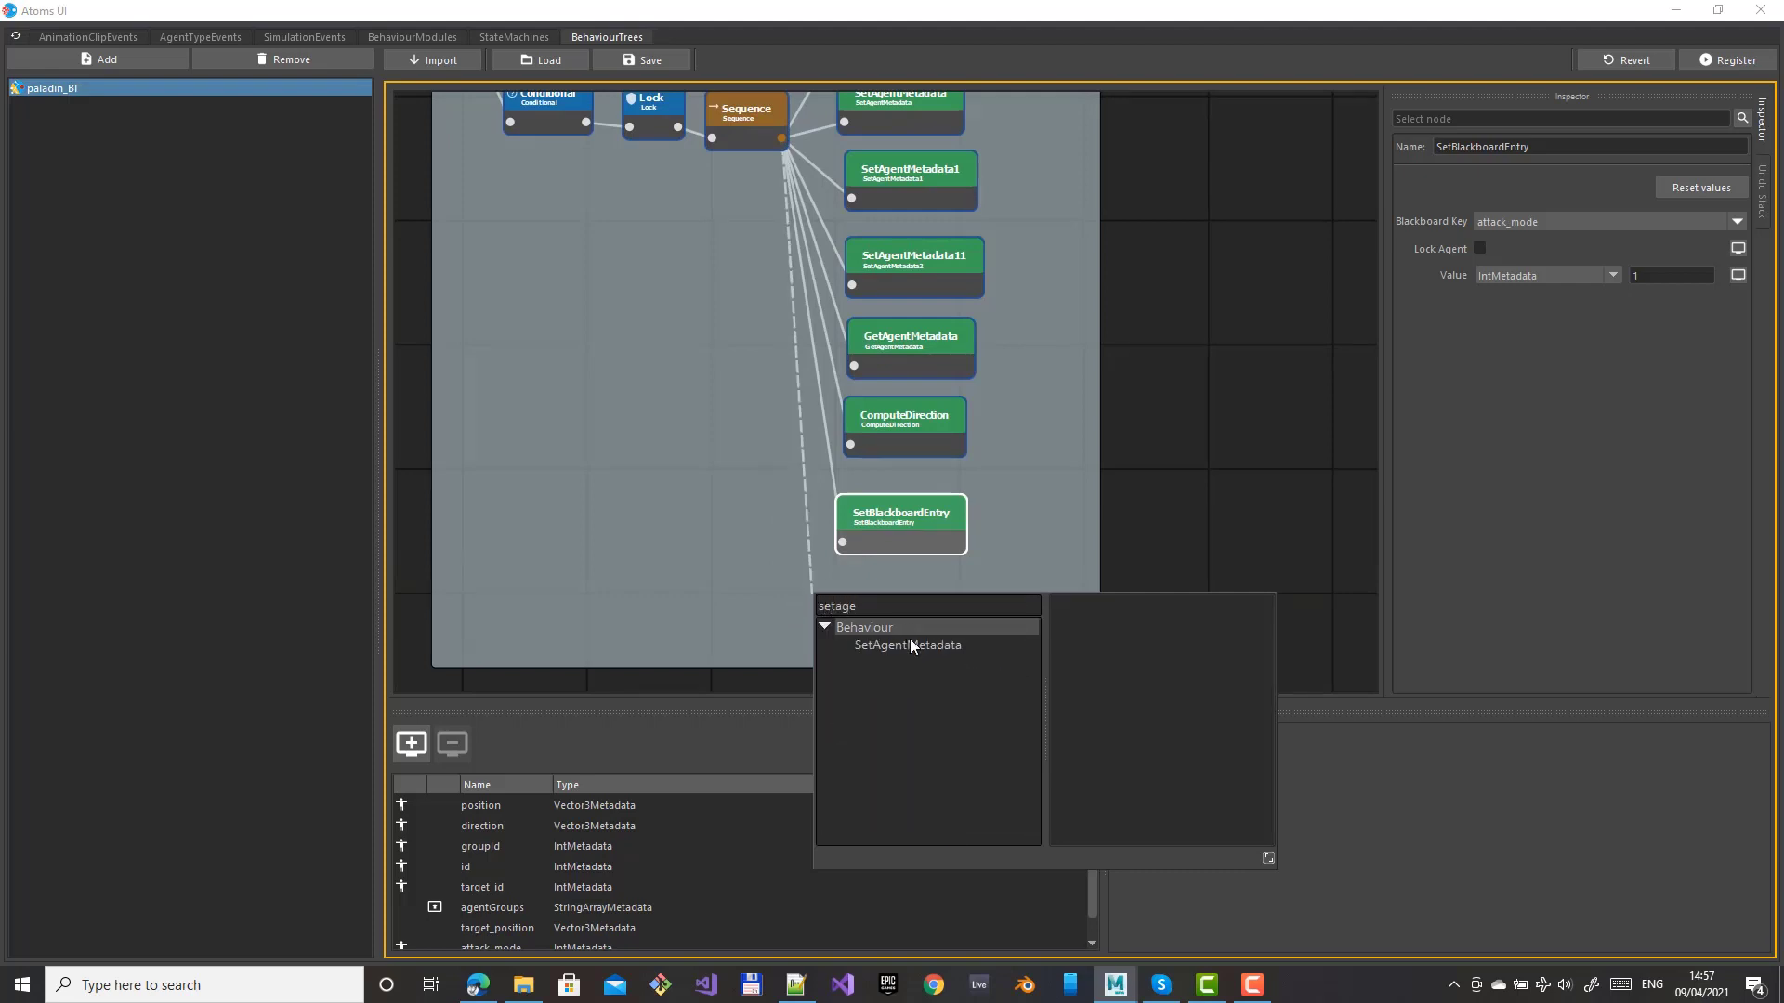
{"action": "double_click", "coordinate": [911, 643]}
Set the new SetAgentMetadata node to write IntMetadata value 1 to the metadata attack_mode
{"action": "left_click", "coordinate": [1549, 384]}
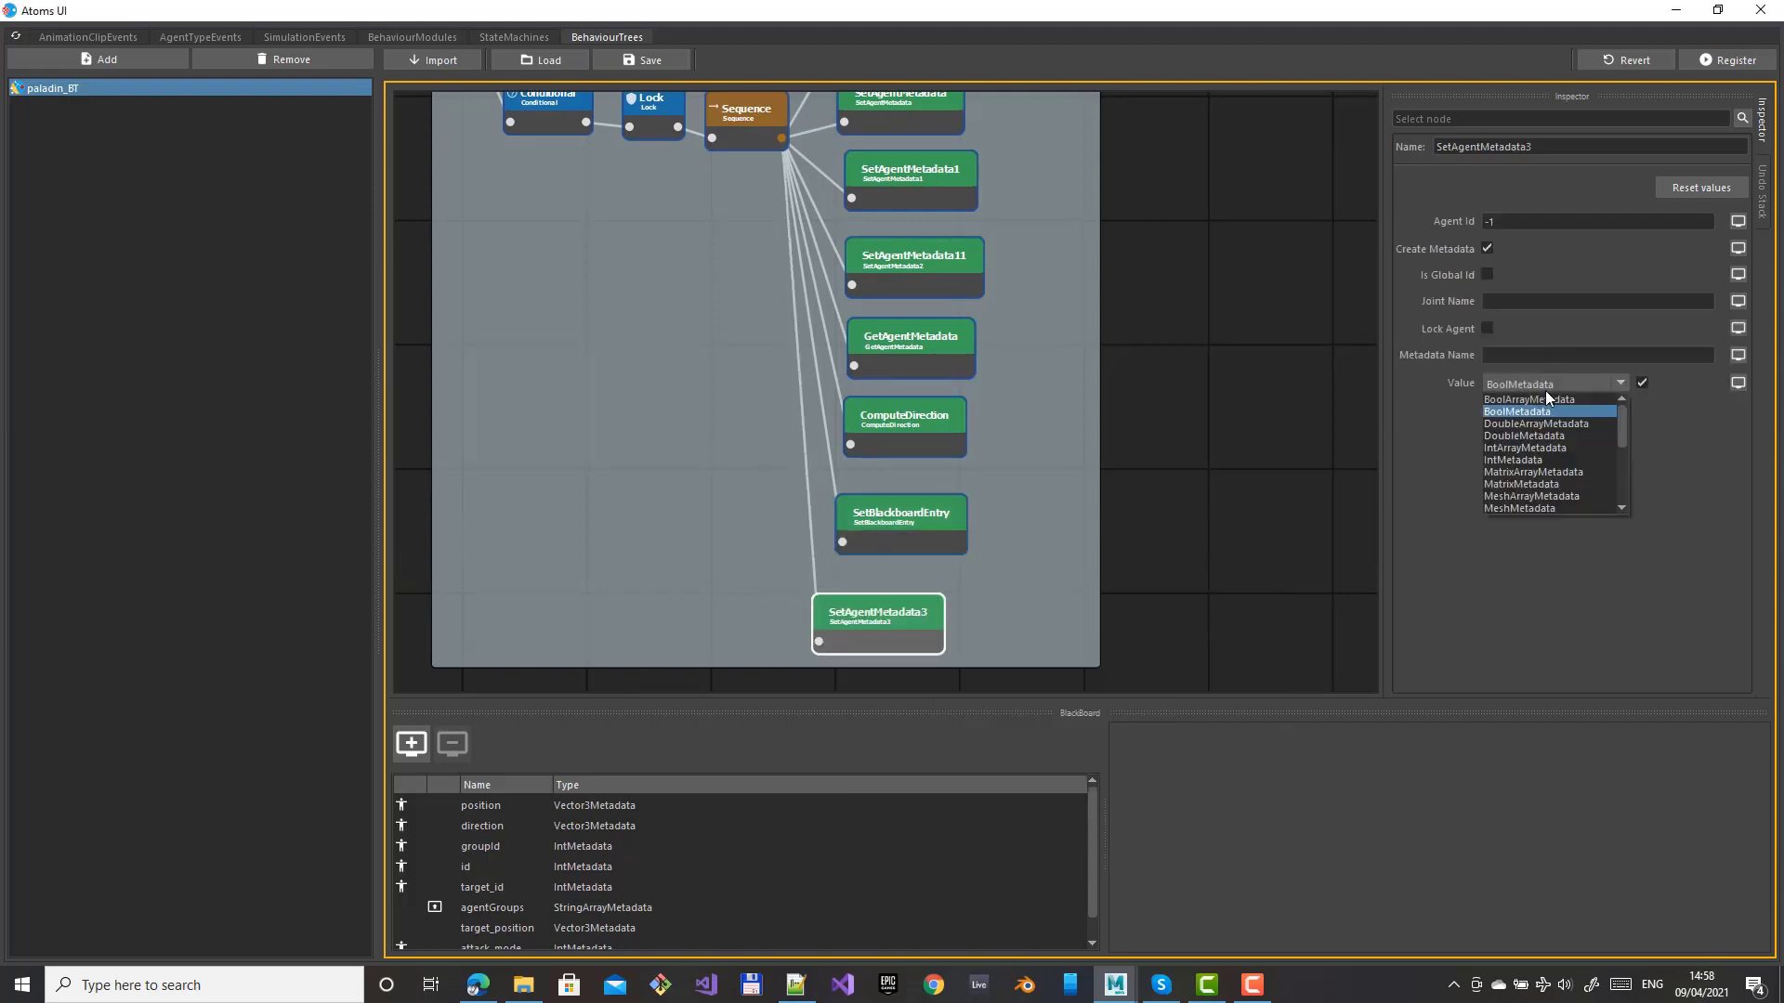
{"action": "left_click", "coordinate": [1535, 465]}
{"action": "left_click", "coordinate": [1541, 354]}
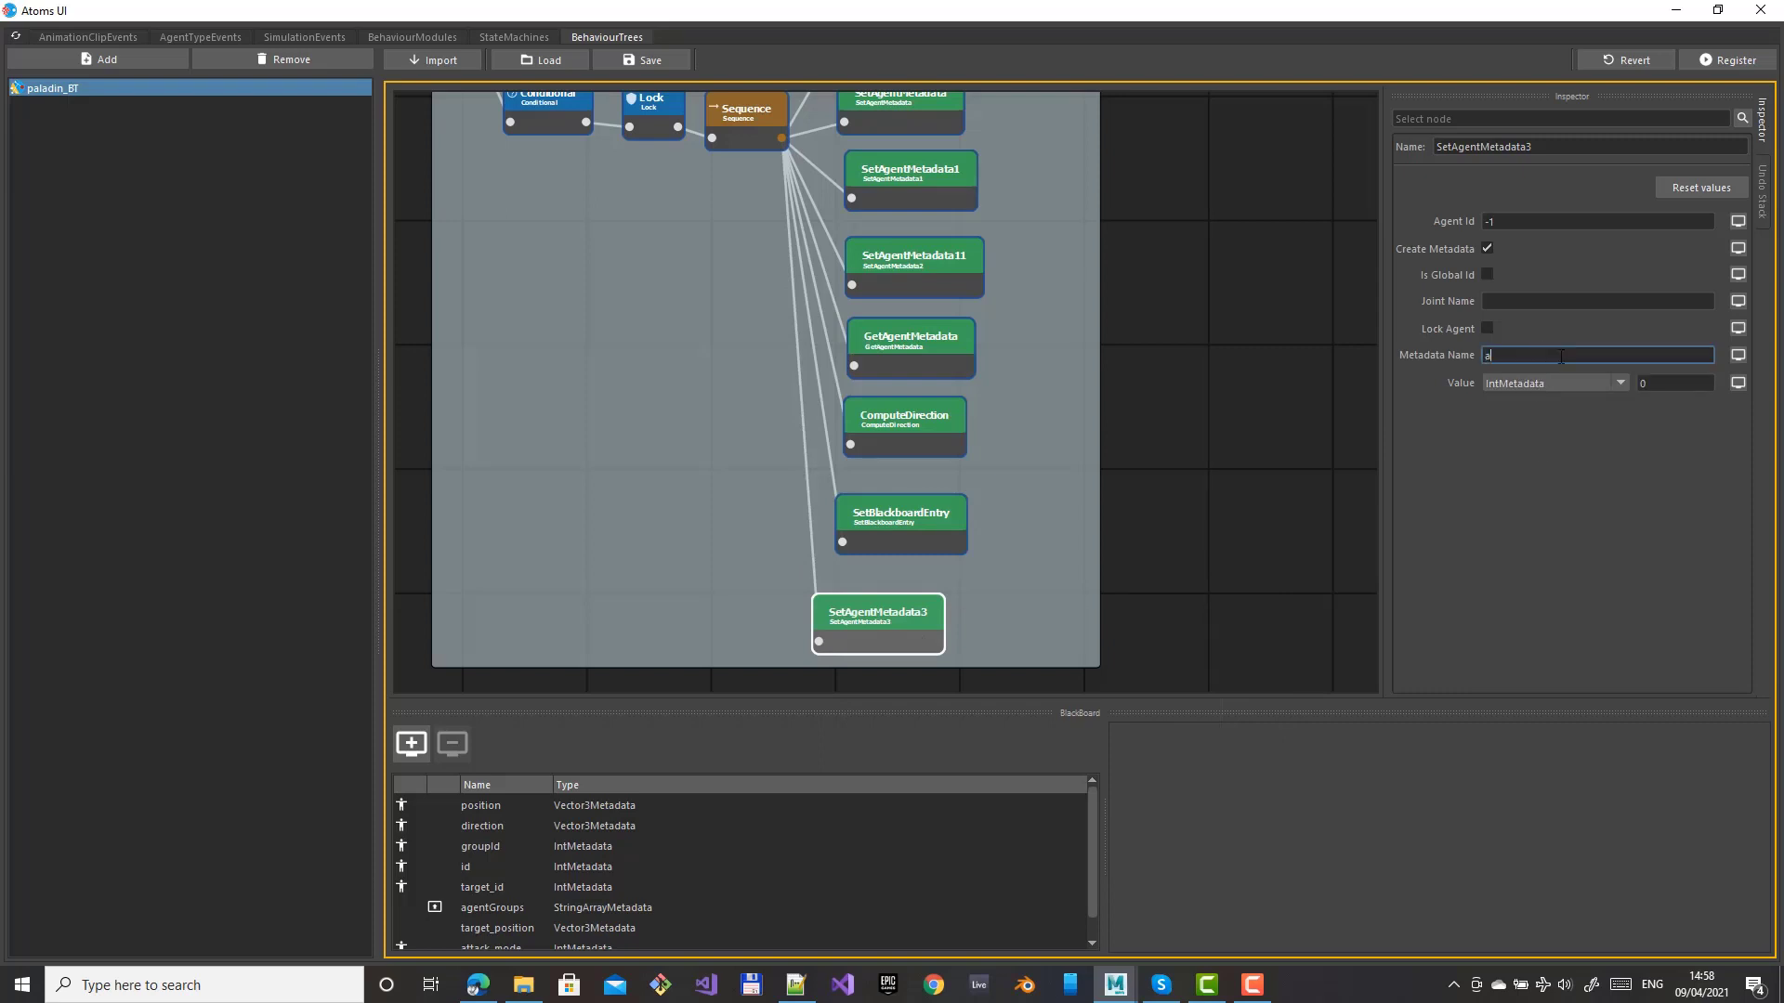
{"action": "type", "text": "attack_mode"}
{"action": "key", "text": "Tab"}
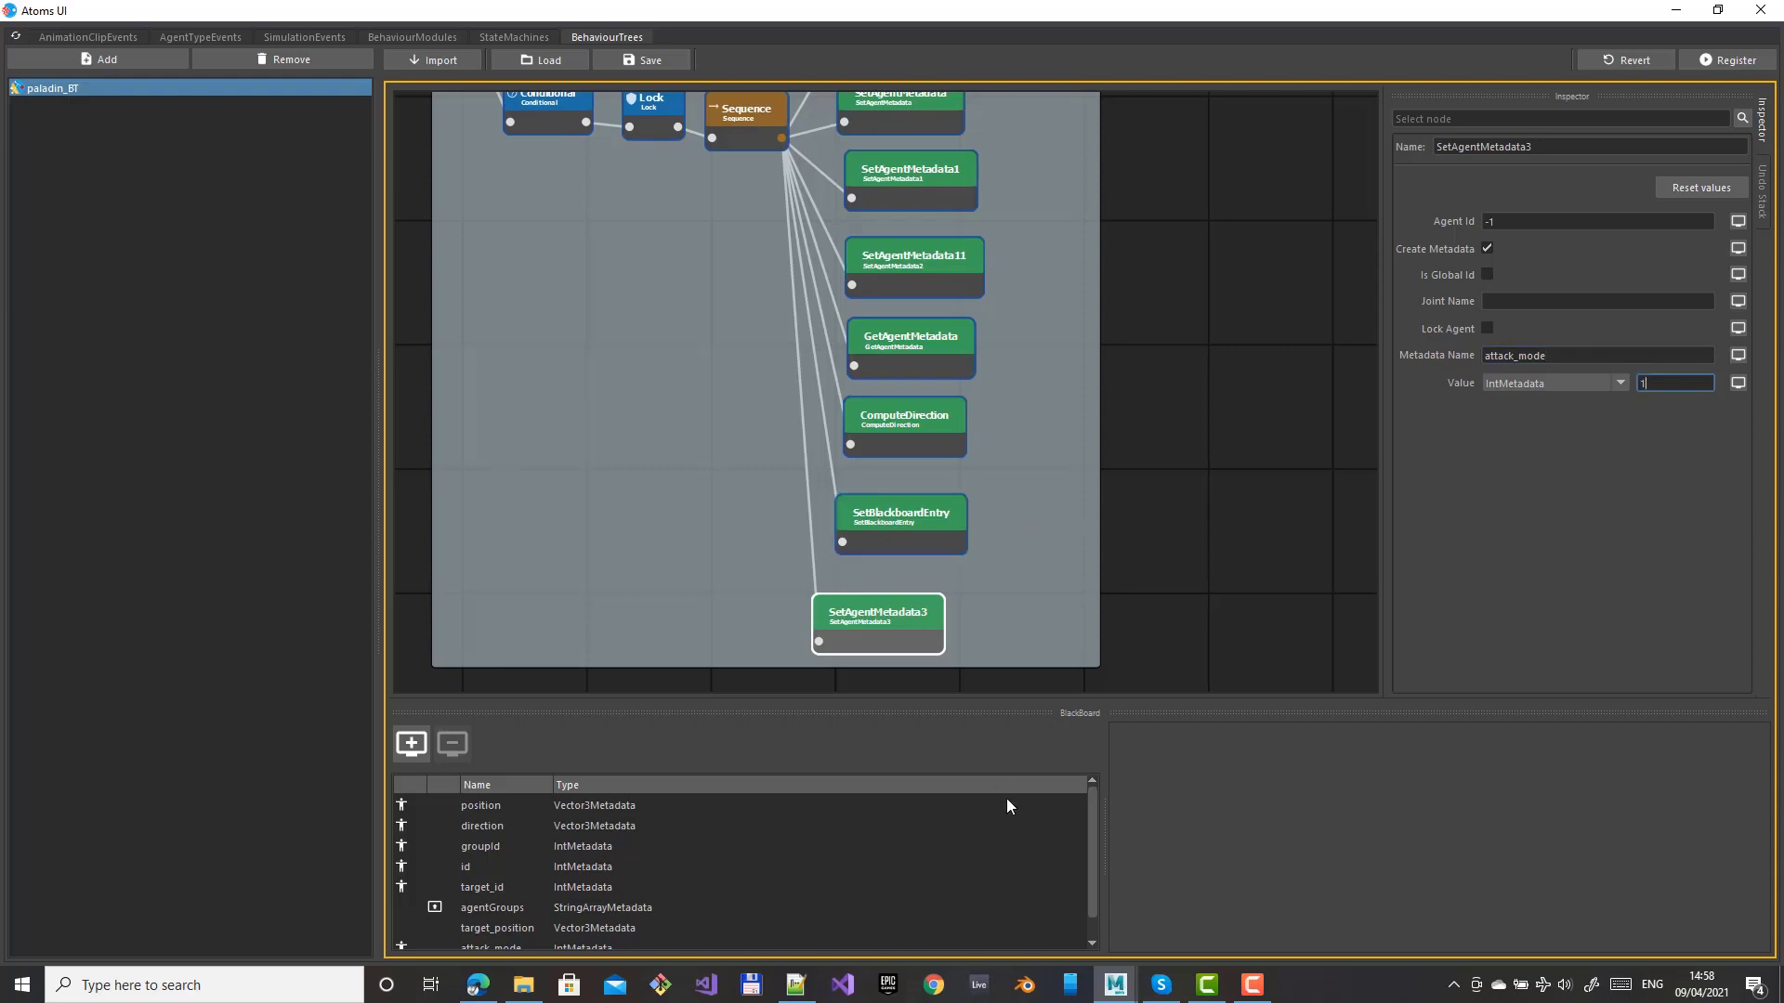
Link the new SetAgentMetadata node's Agent Id to the blackboard entry target_id and enable Is Global Id
{"action": "middle_click_drag", "start_coordinate": [686, 280], "coordinate": [827, 669]}
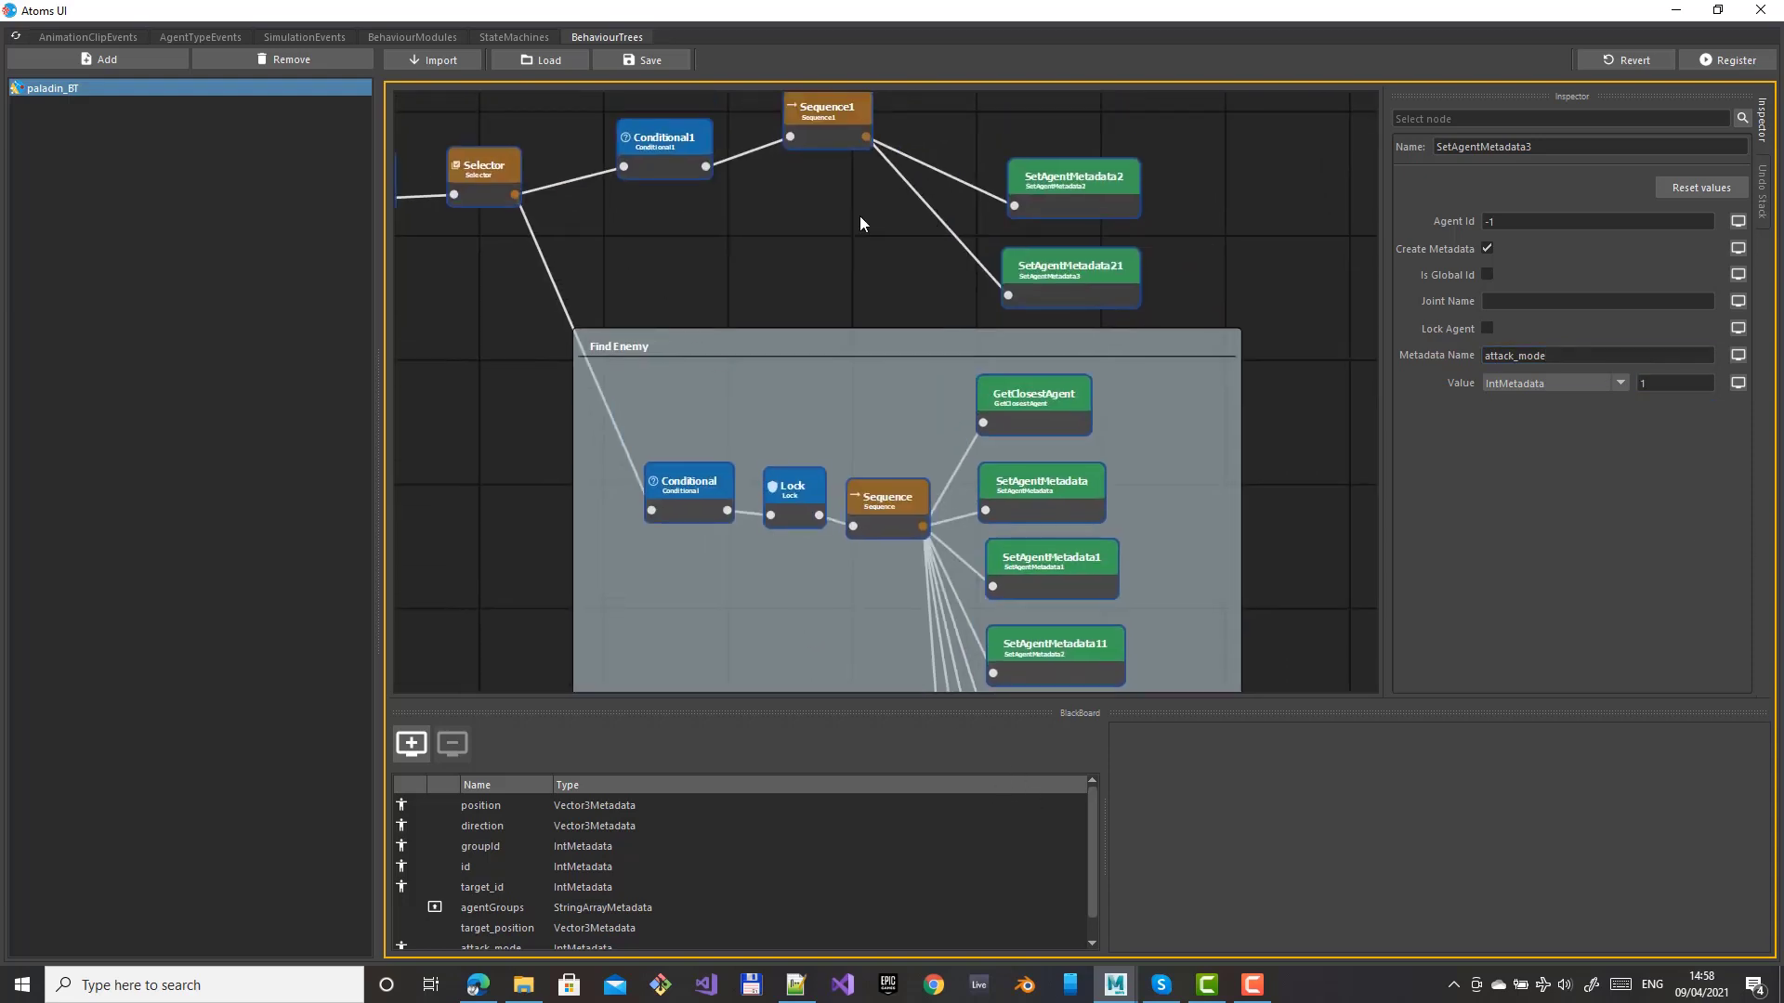
{"action": "middle_click_drag", "start_coordinate": [819, 248], "coordinate": [755, 80]}
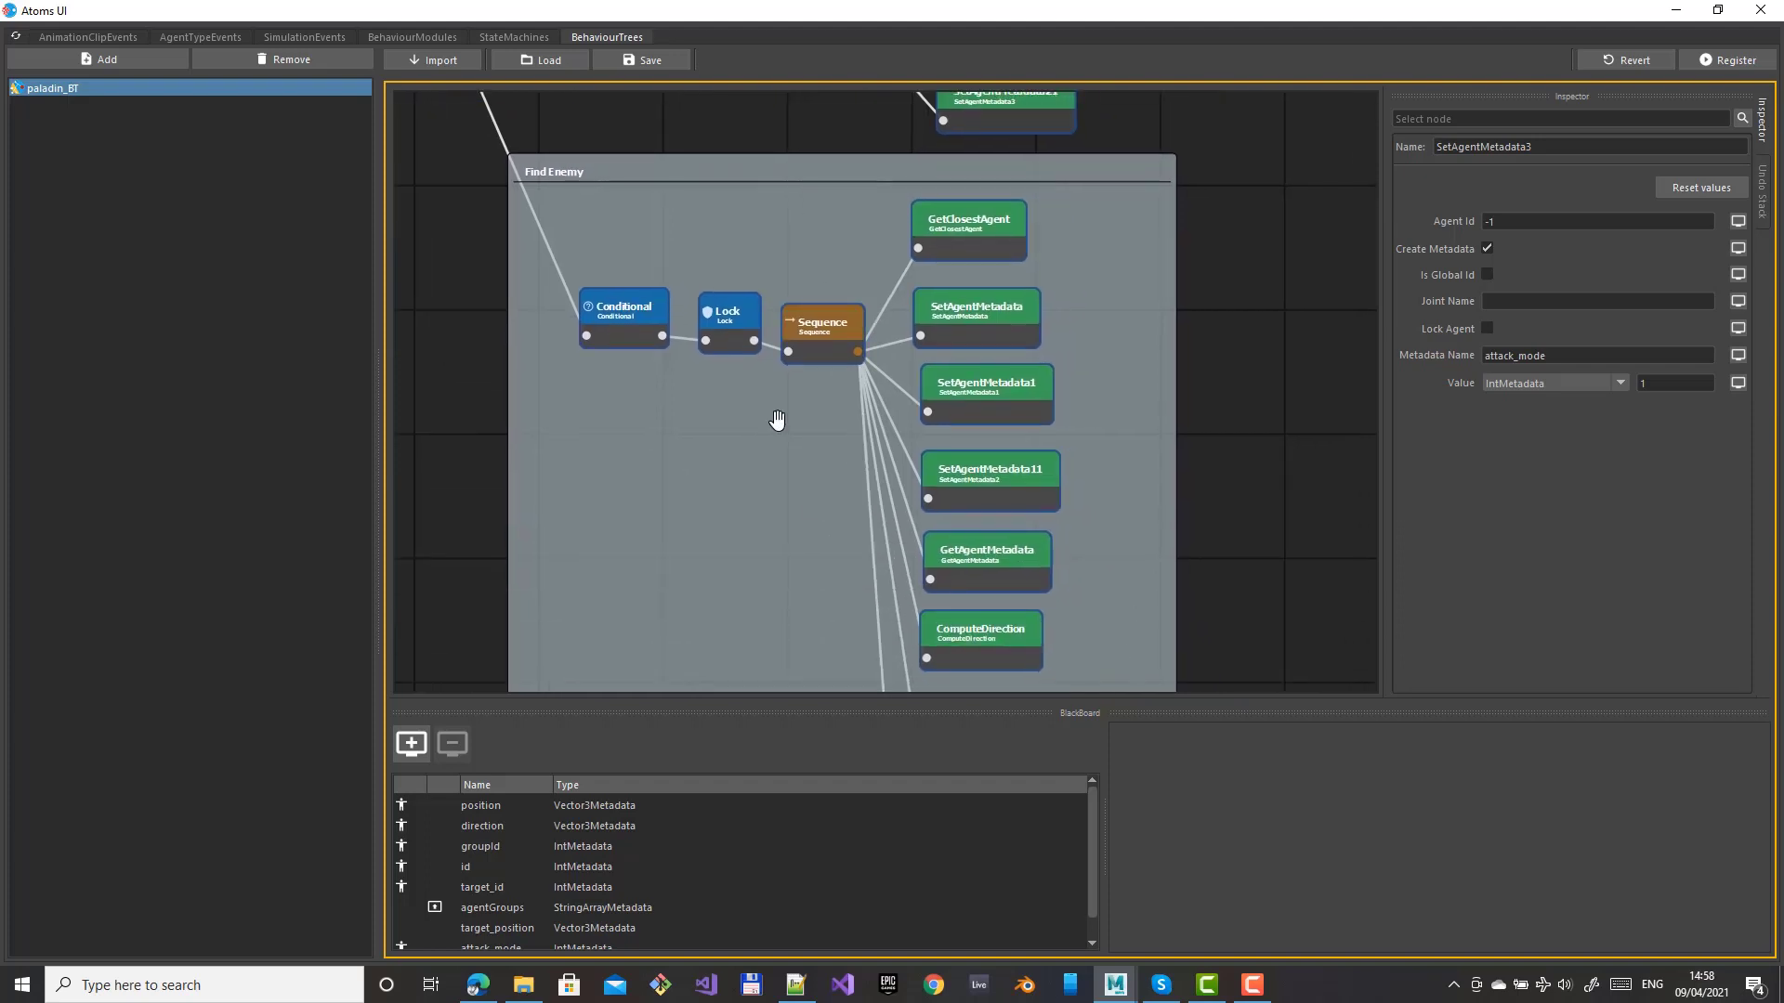
{"action": "middle_click_drag", "start_coordinate": [776, 422], "coordinate": [702, 198]}
{"action": "scroll", "coordinate": [838, 876], "scroll_direction": "down", "scroll_amount": 1}
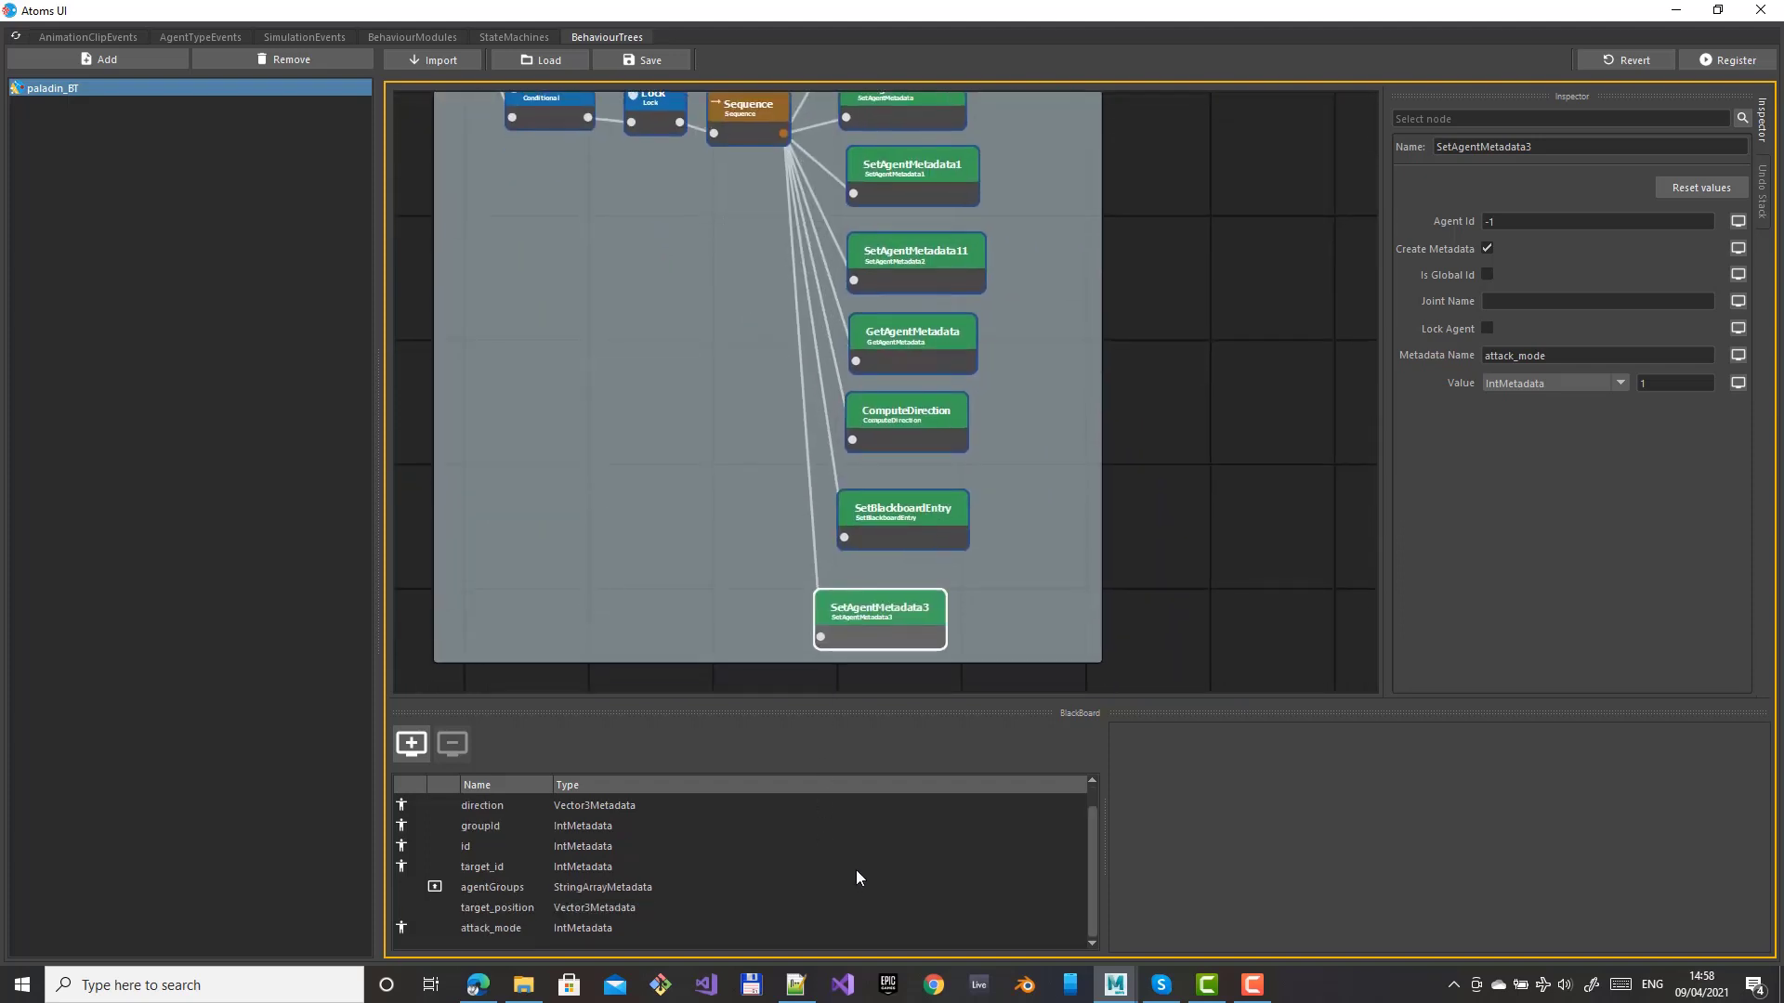
{"action": "left_click", "coordinate": [1737, 221]}
{"action": "left_click", "coordinate": [1712, 224]}
{"action": "left_click", "coordinate": [1603, 275]}
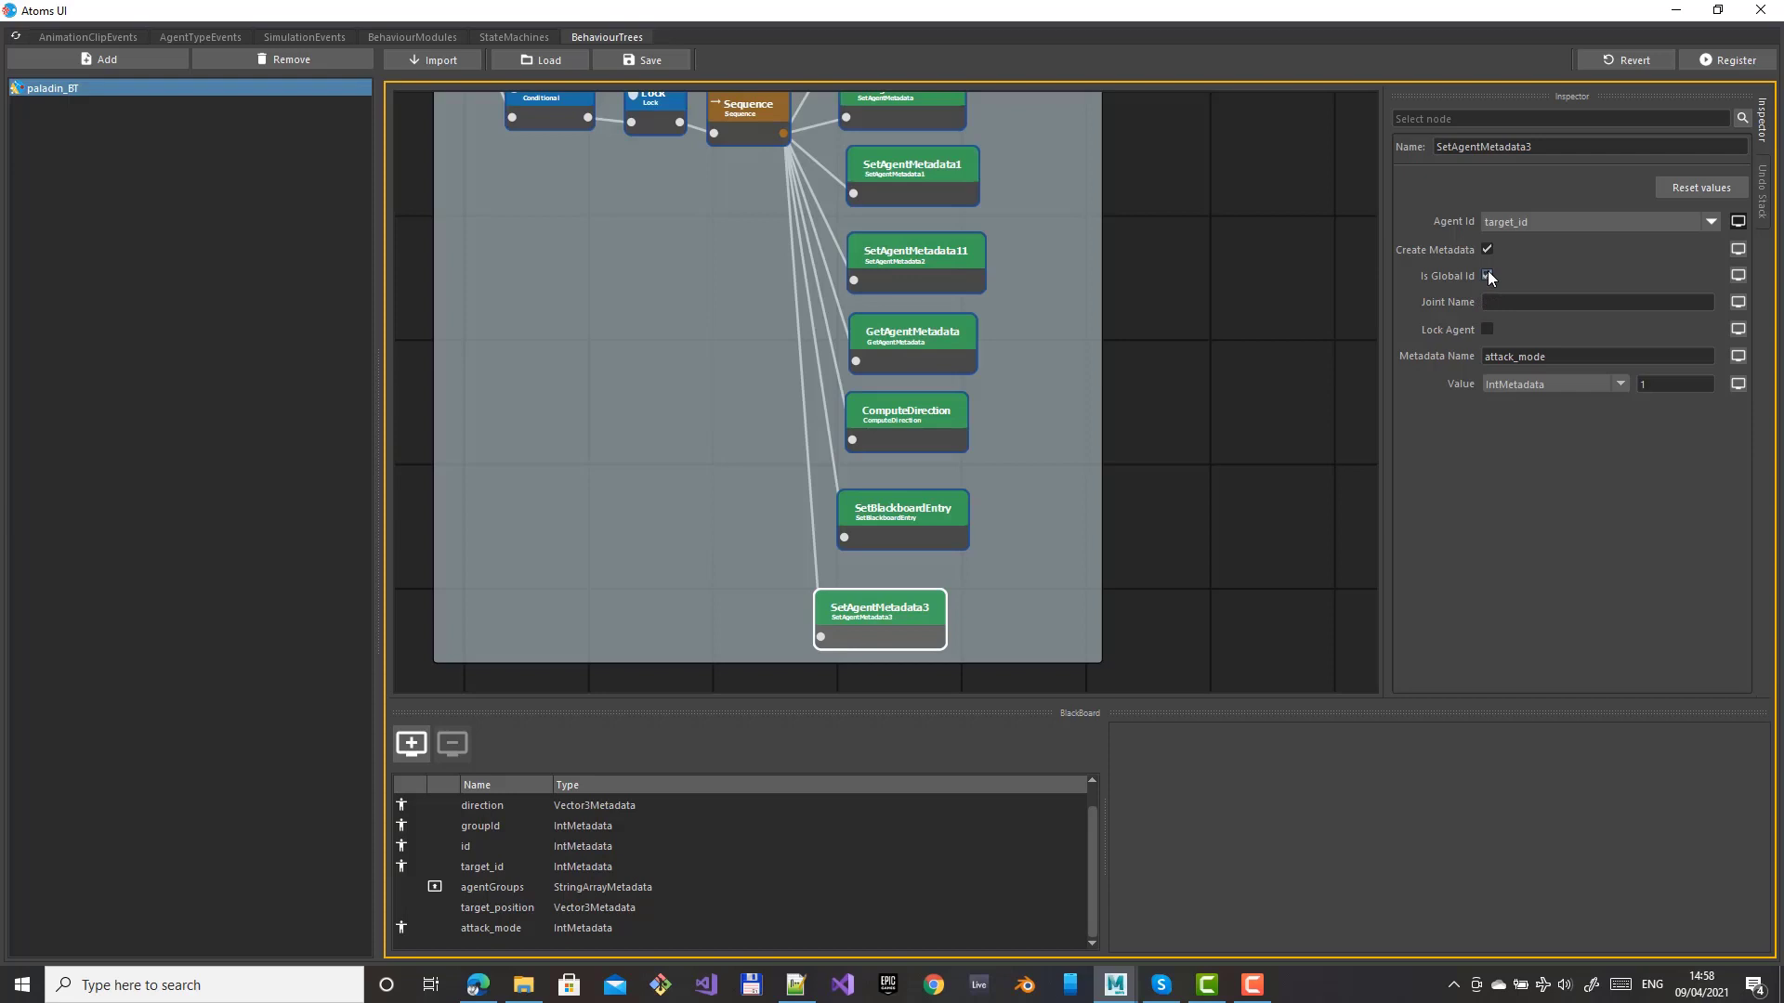
Lower Sequence1 slightly in the attack branch and delete its SetAgentMetadata21 node
{"action": "scroll", "coordinate": [1130, 577], "scroll_direction": "up", "scroll_amount": 5}
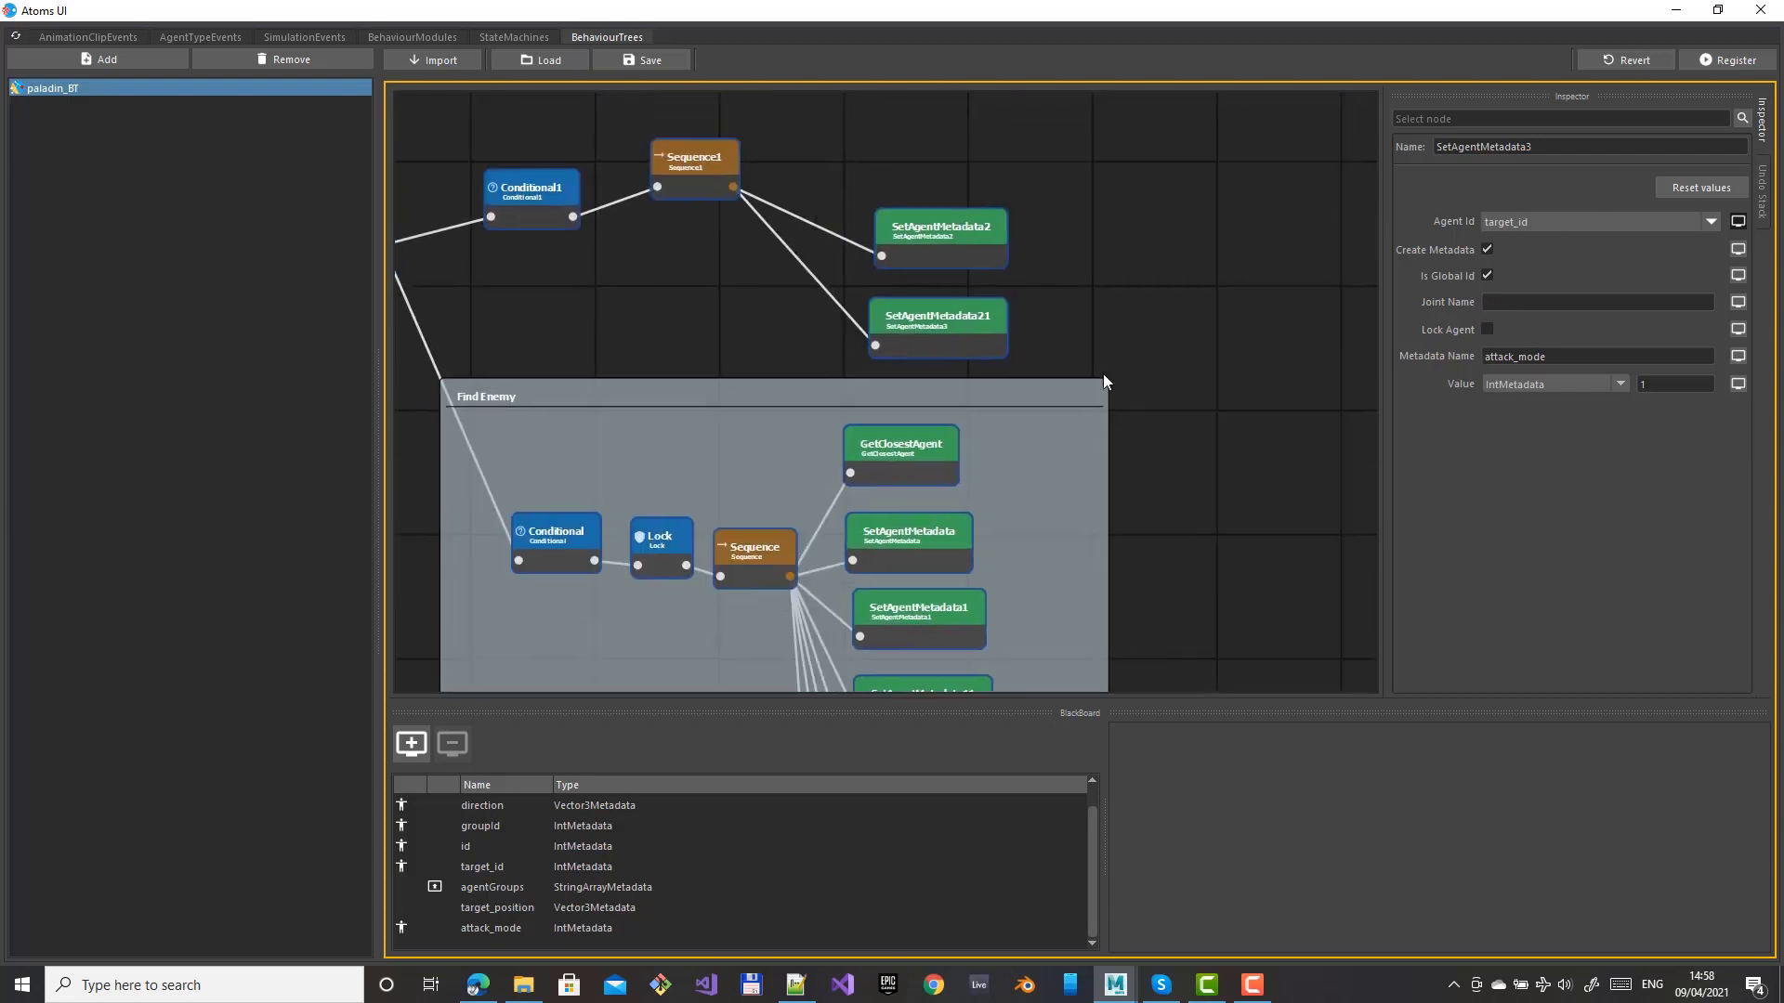
{"action": "left_click", "coordinate": [966, 332]}
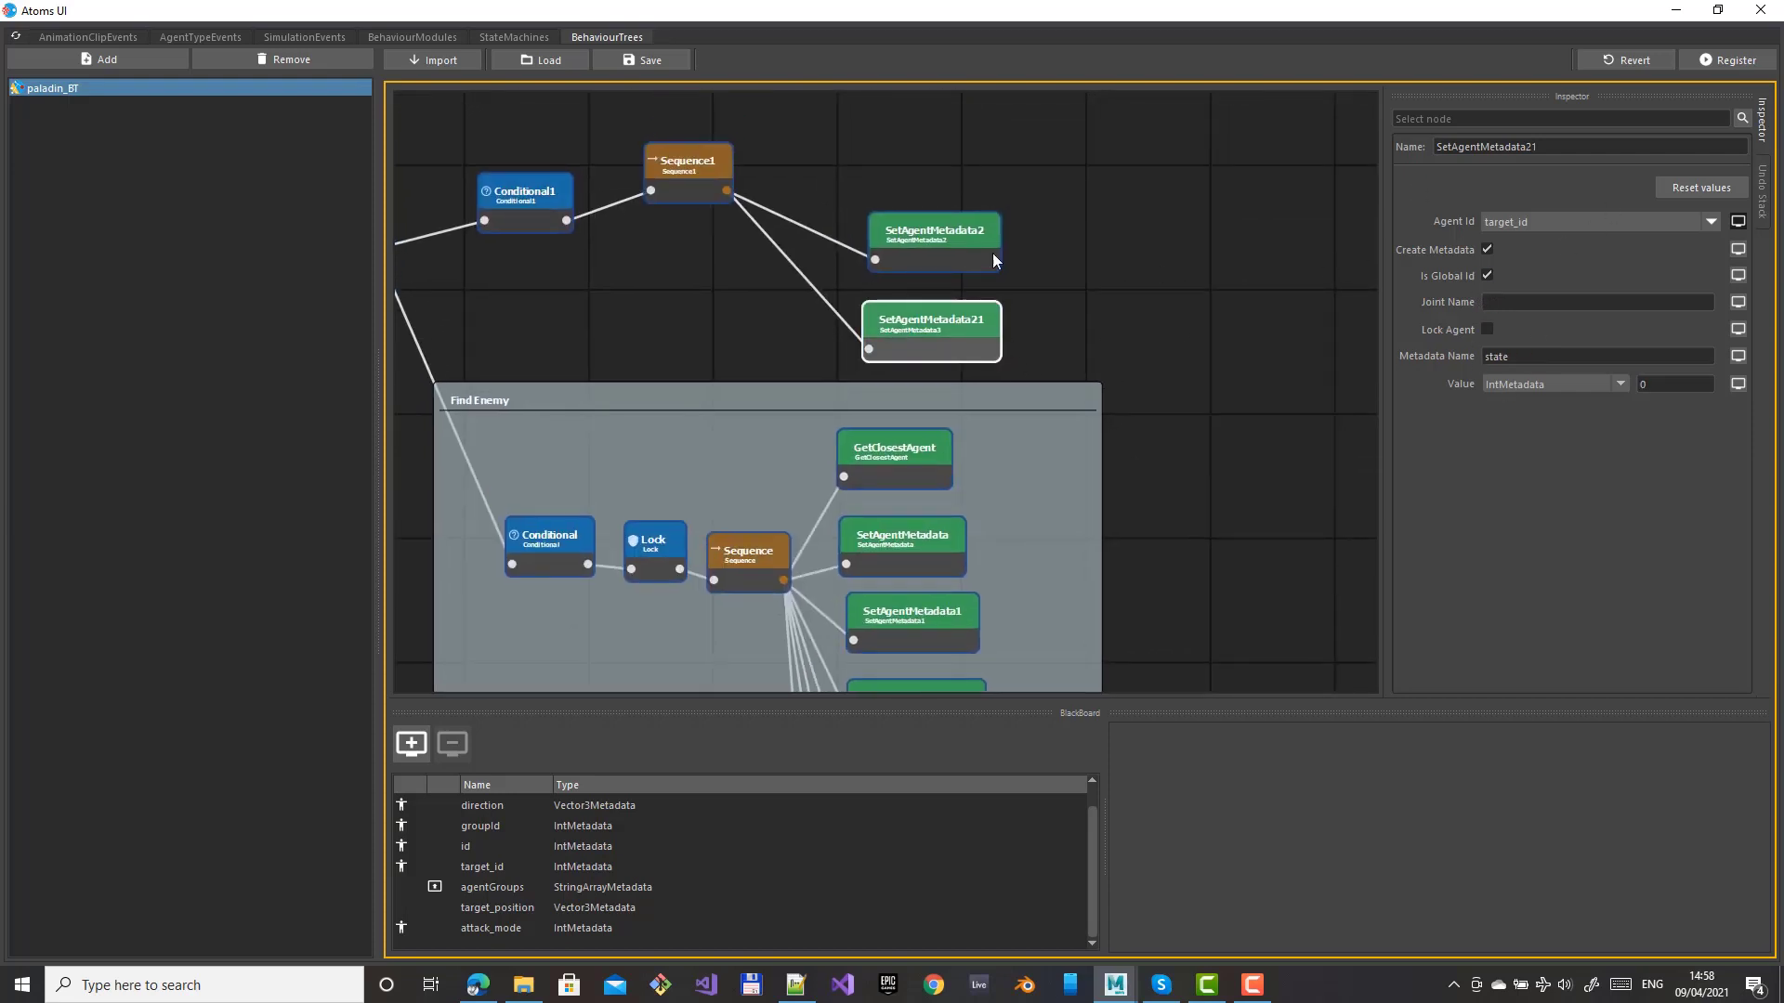
{"action": "left_click_drag", "start_coordinate": [675, 170], "coordinate": [679, 191]}
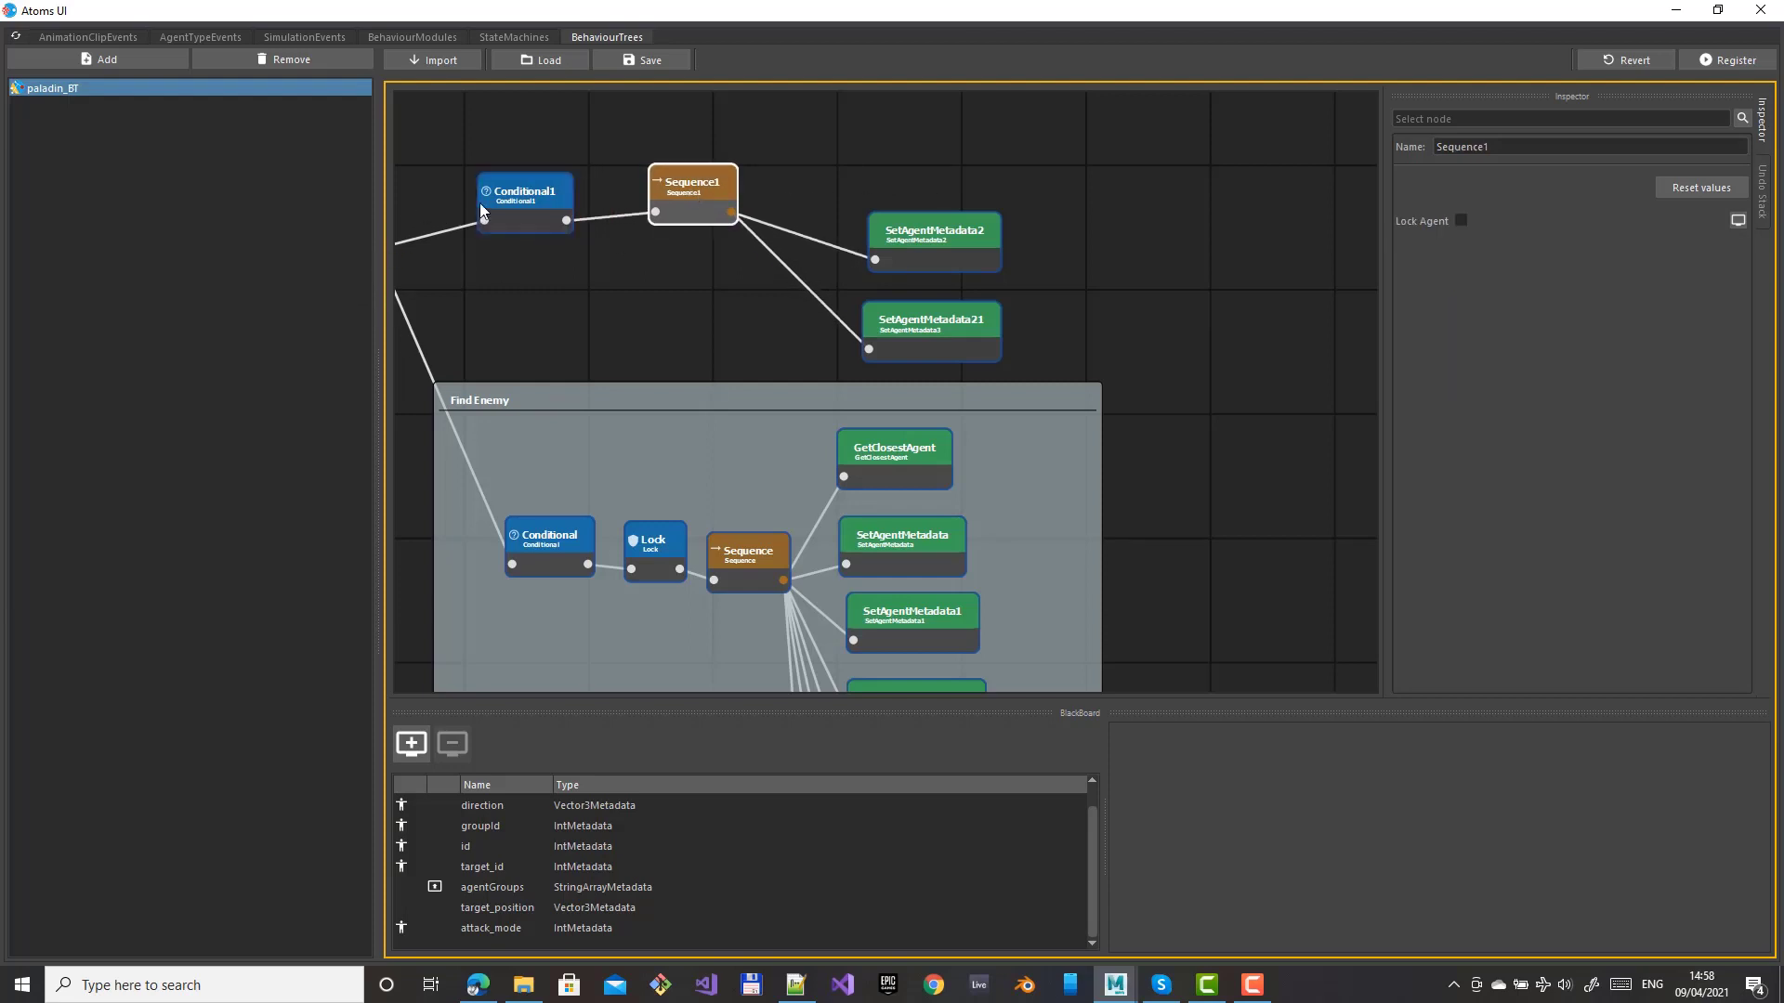
{"action": "left_click", "coordinate": [917, 316]}
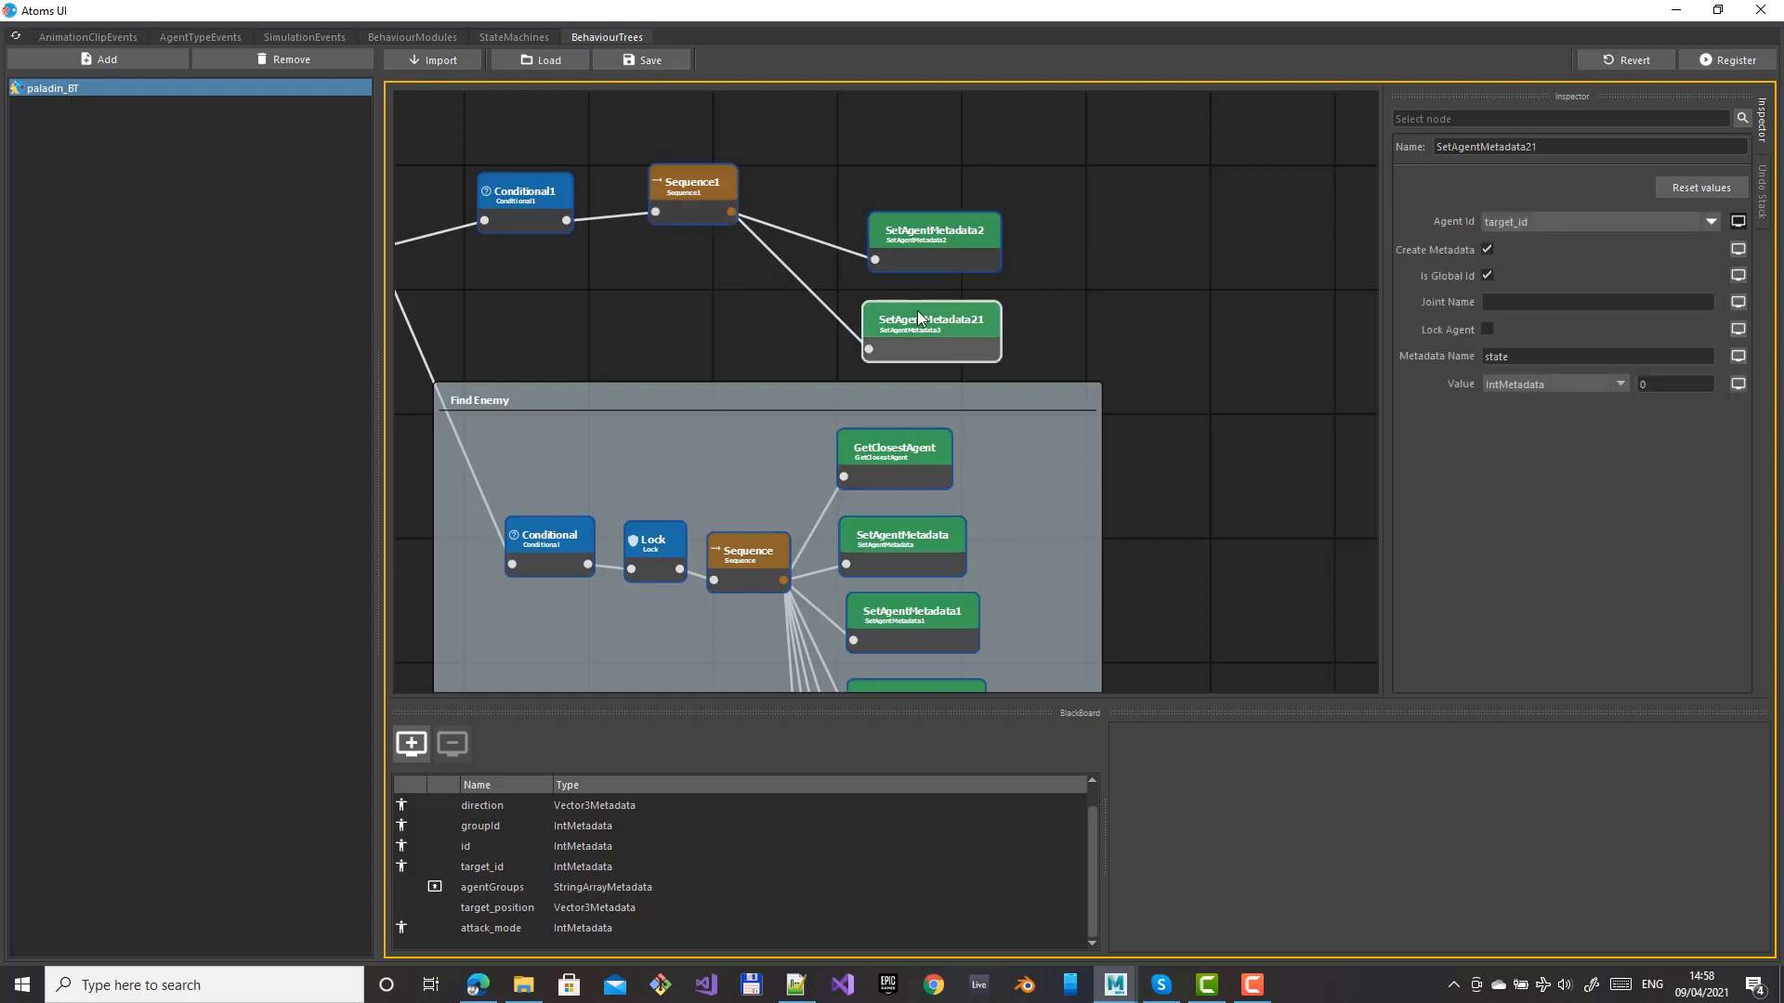
{"action": "key", "text": "Delete"}
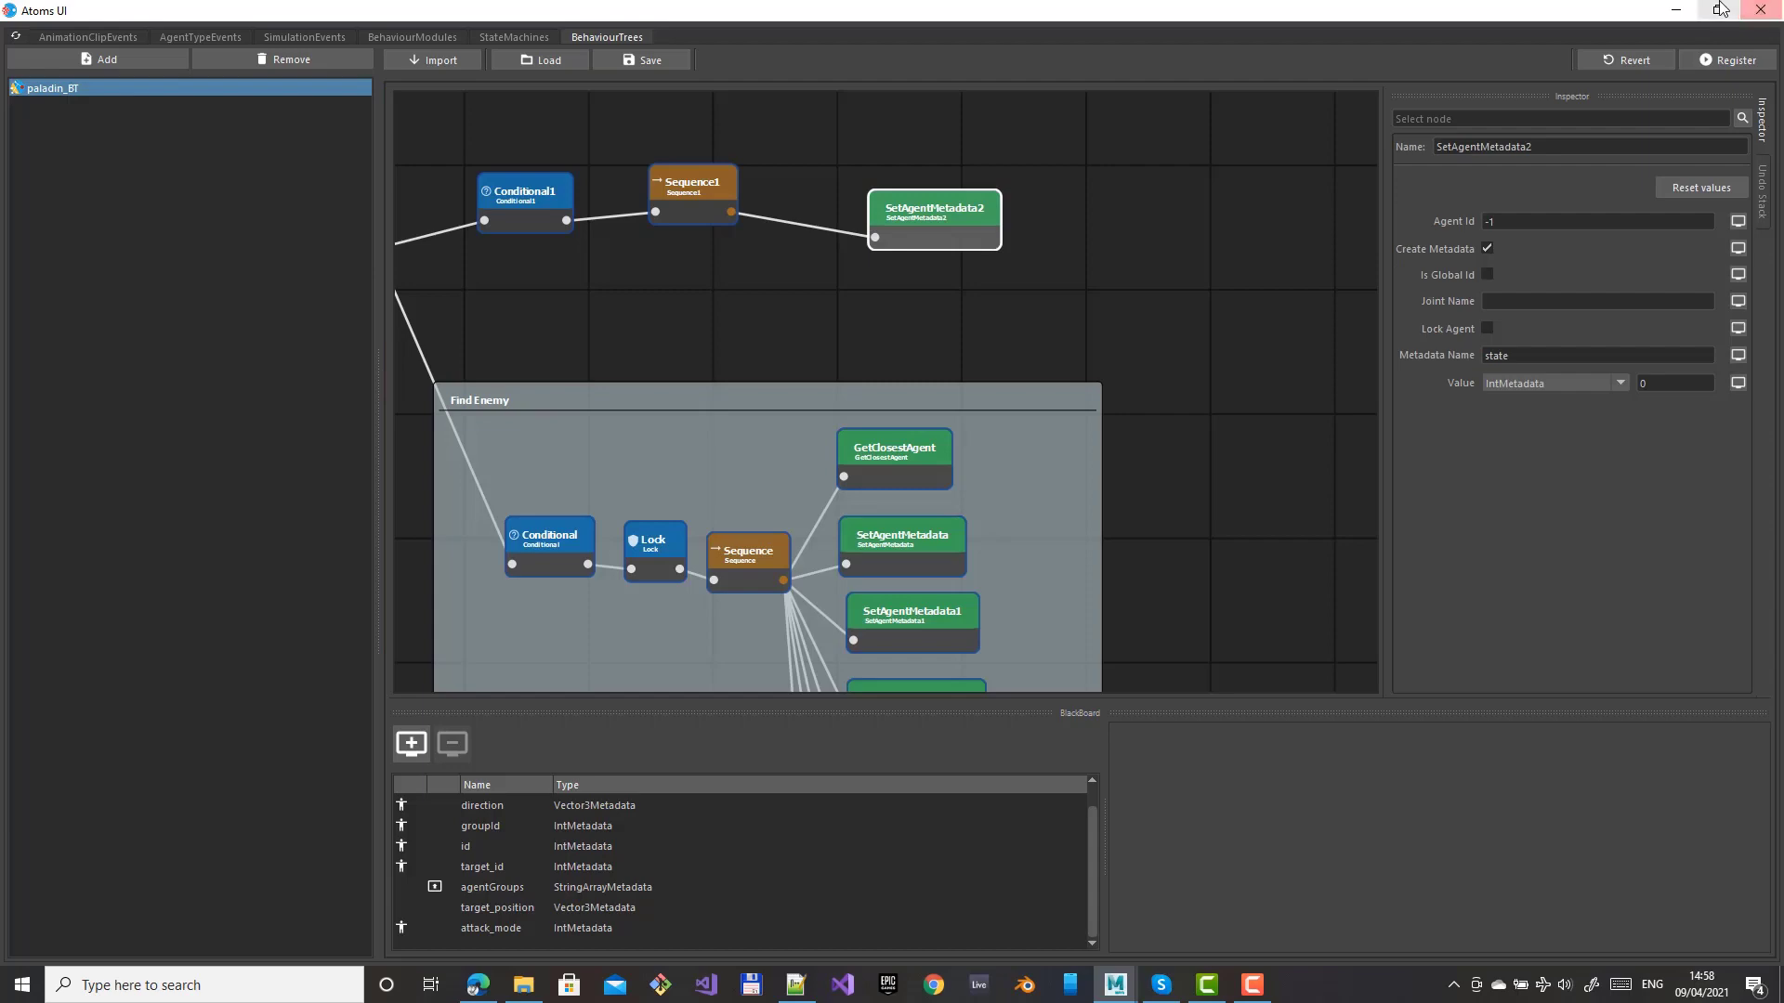
Restore the Atoms UI to a smaller window, play the crowd simulation in Maya twice, and rewind to the first frame
{"action": "left_click", "coordinate": [1719, 10]}
{"action": "left_click_drag", "start_coordinate": [1203, 243], "coordinate": [1015, 538]}
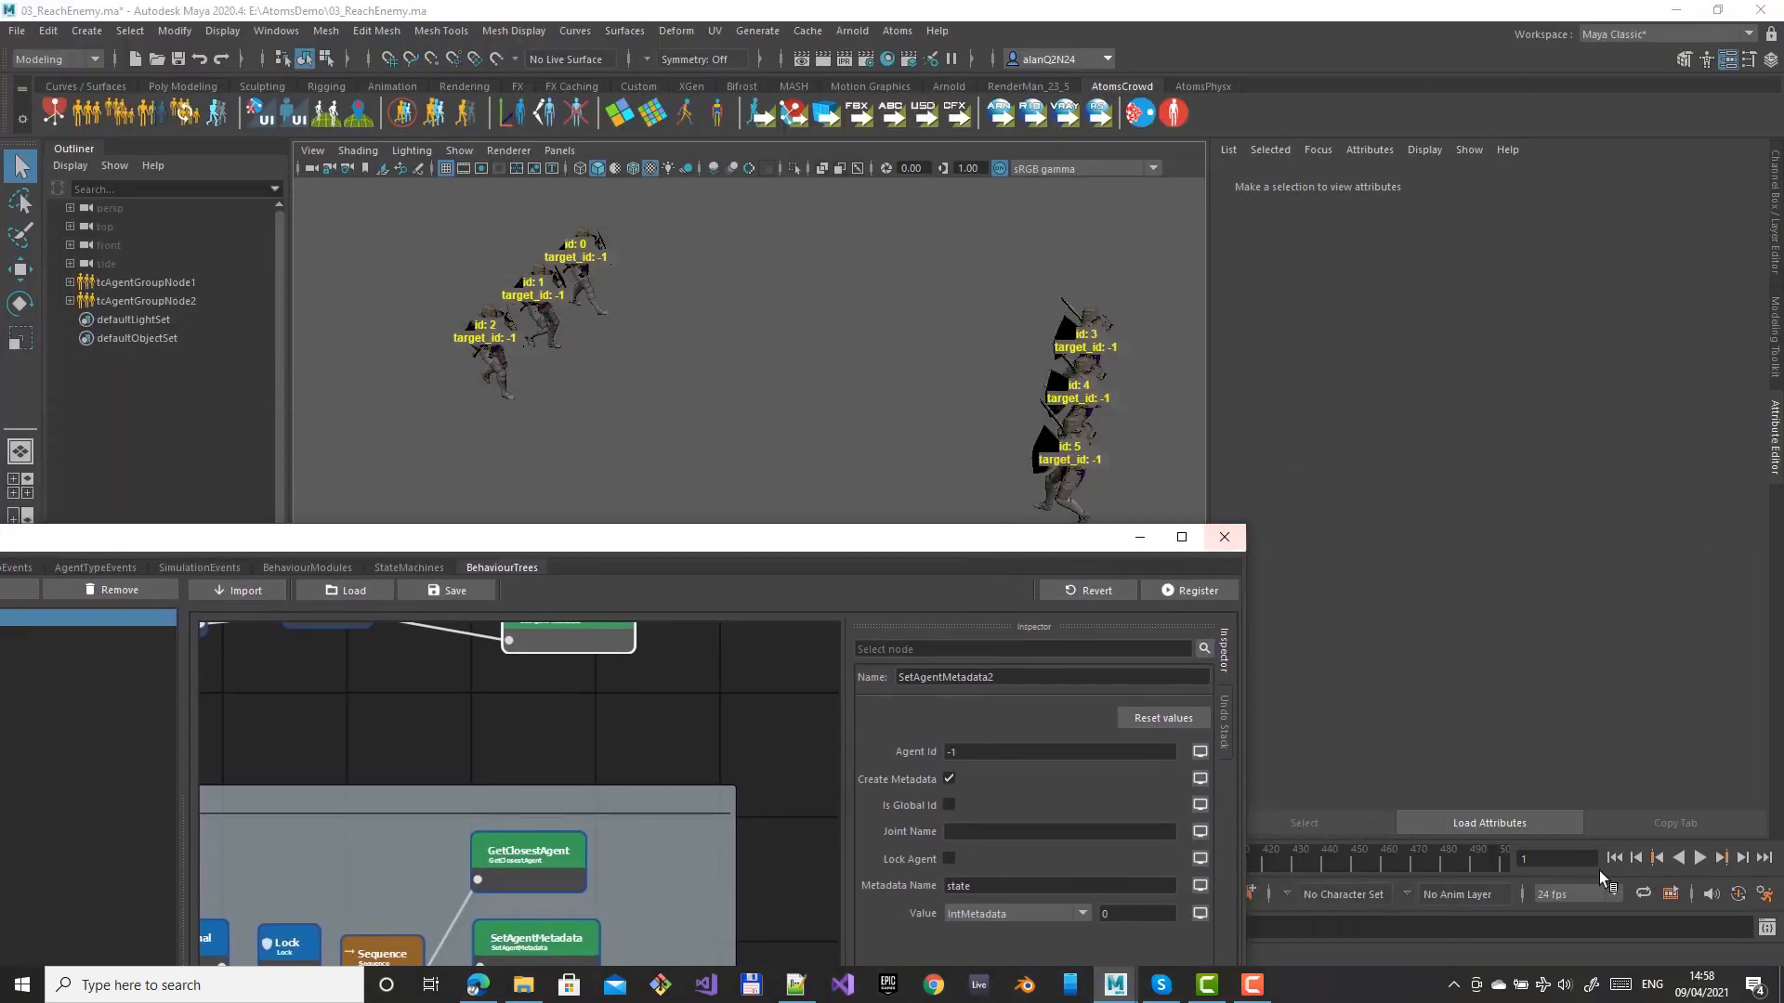
{"action": "left_click", "coordinate": [1699, 857]}
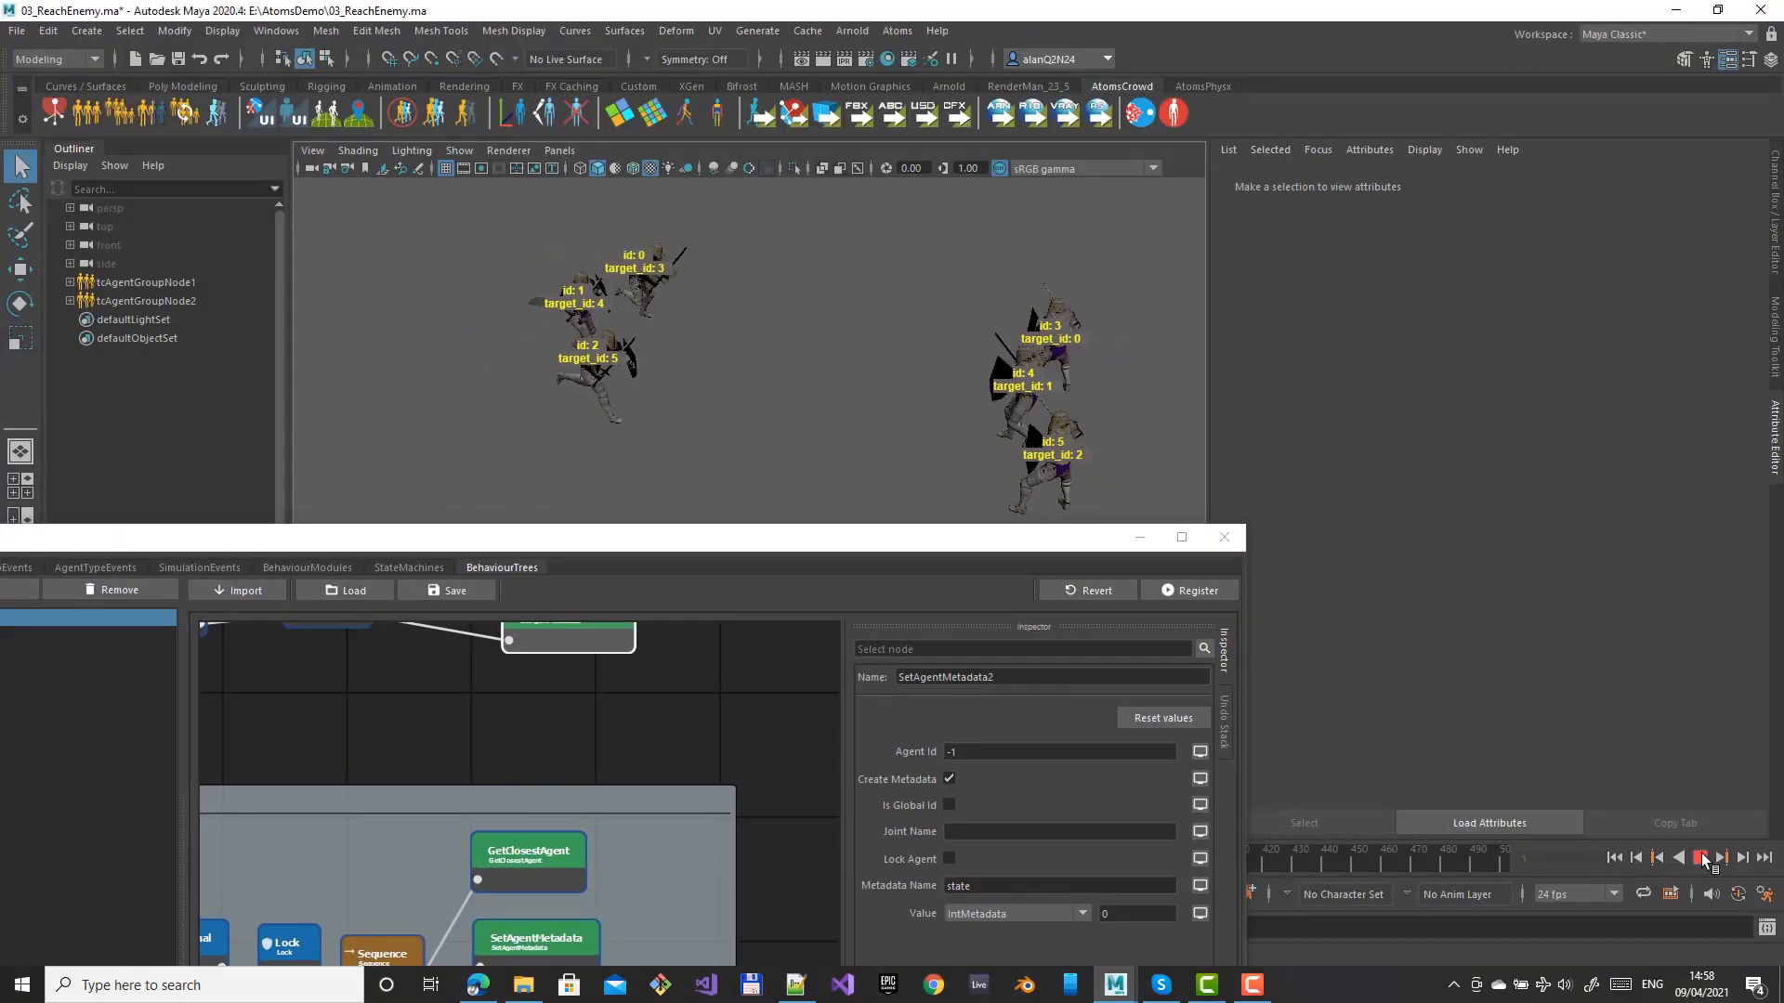
{"action": "left_click", "coordinate": [1702, 858]}
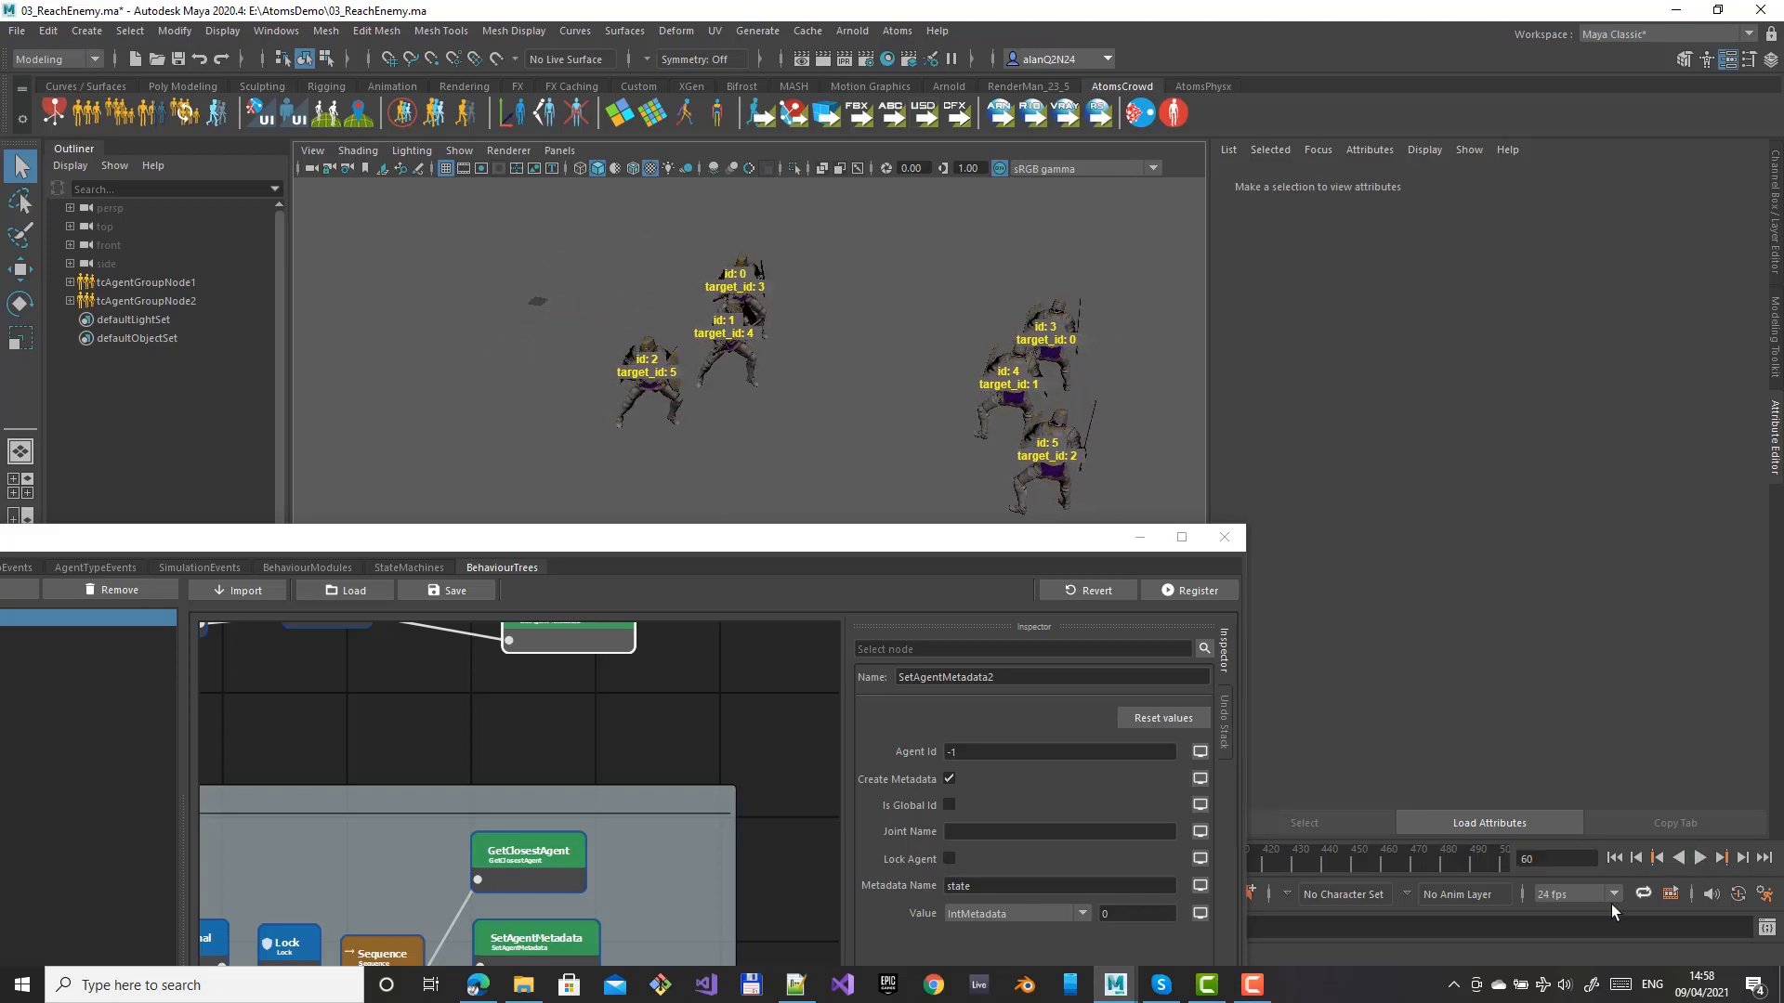
{"action": "left_click", "coordinate": [1614, 857]}
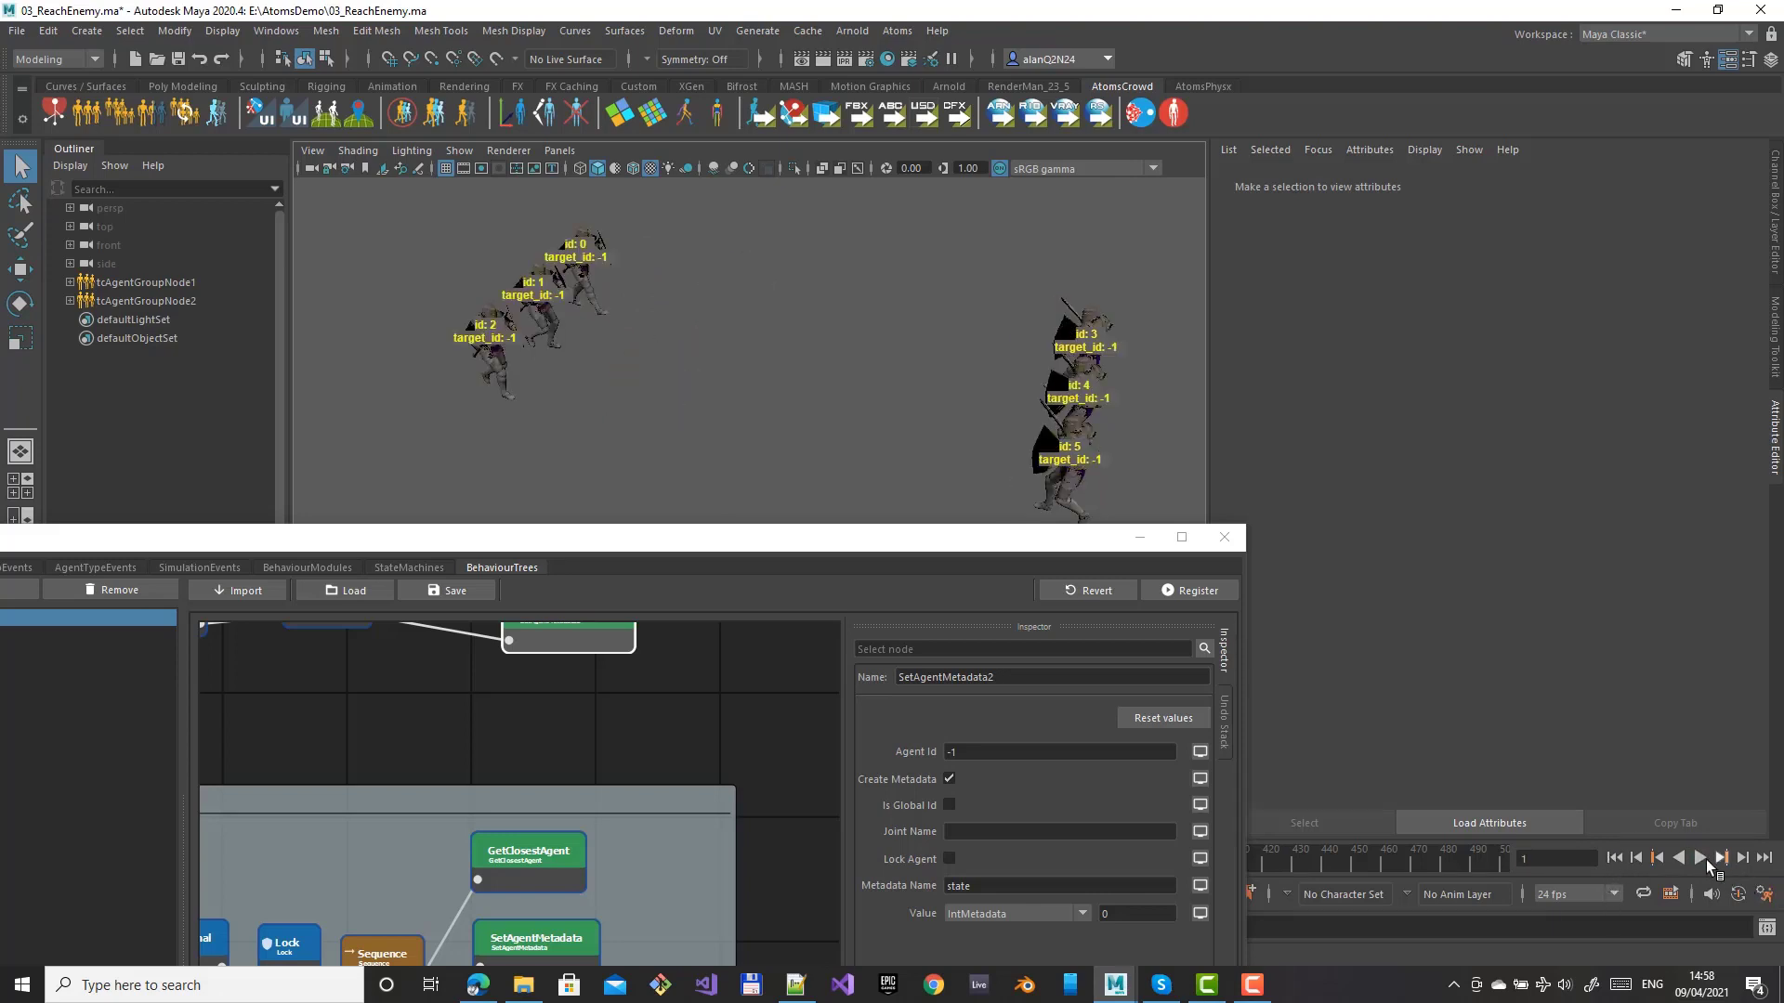
{"action": "left_click", "coordinate": [1699, 858]}
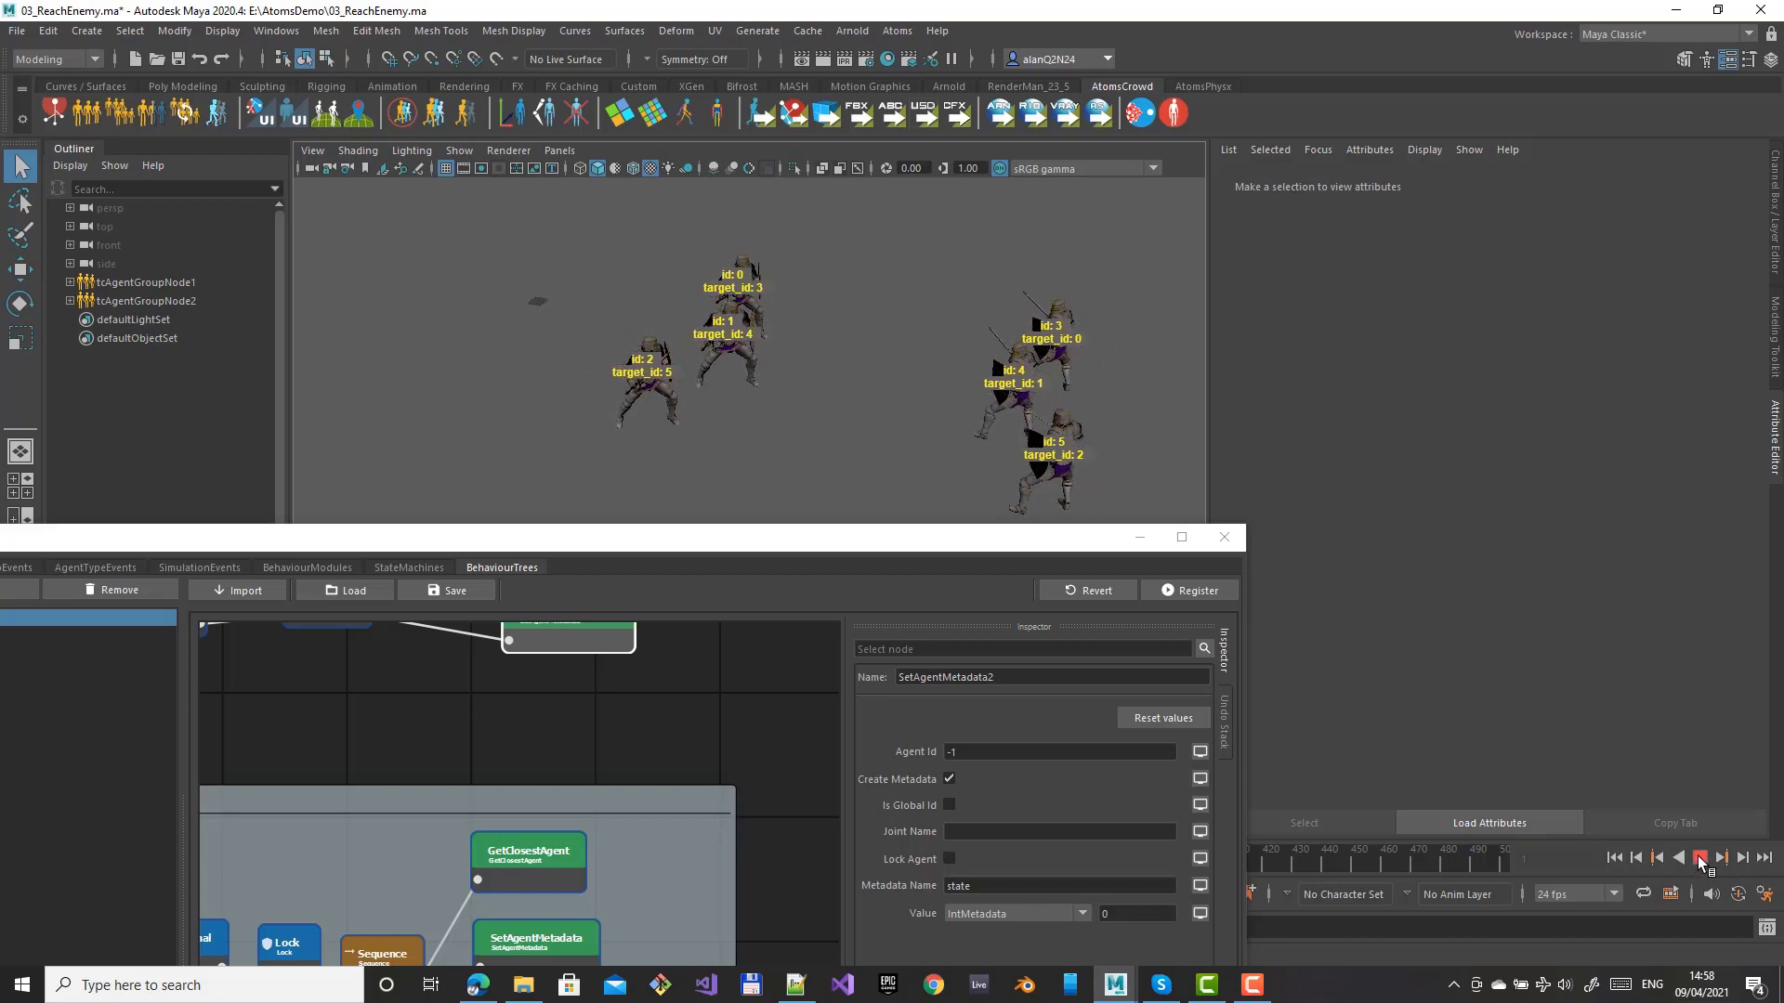
{"action": "left_click", "coordinate": [1699, 857]}
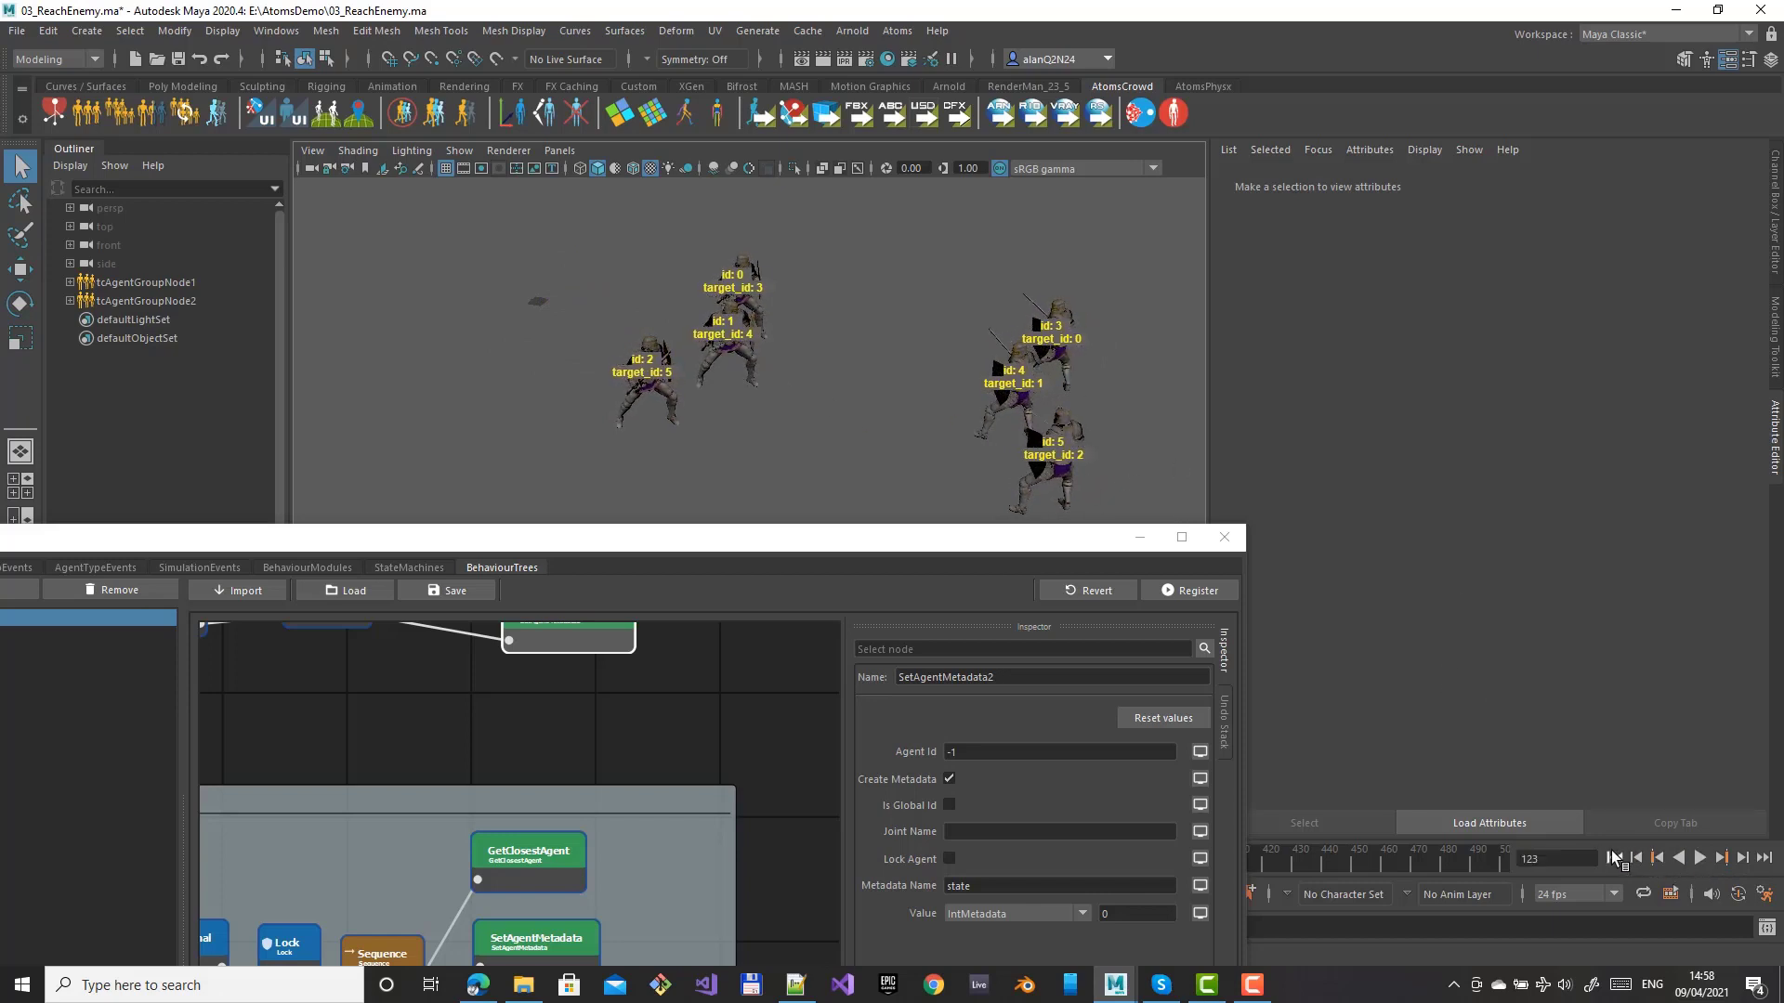
{"action": "left_click", "coordinate": [1613, 858]}
Bring the Atoms UI window back into view and spread out Sequence1 and SetAgentMetadata2, lowering SetAgentMetadata2 to make room above it
{"action": "left_click_drag", "start_coordinate": [920, 540], "coordinate": [1094, 312]}
{"action": "middle_click_drag", "start_coordinate": [719, 496], "coordinate": [832, 632]}
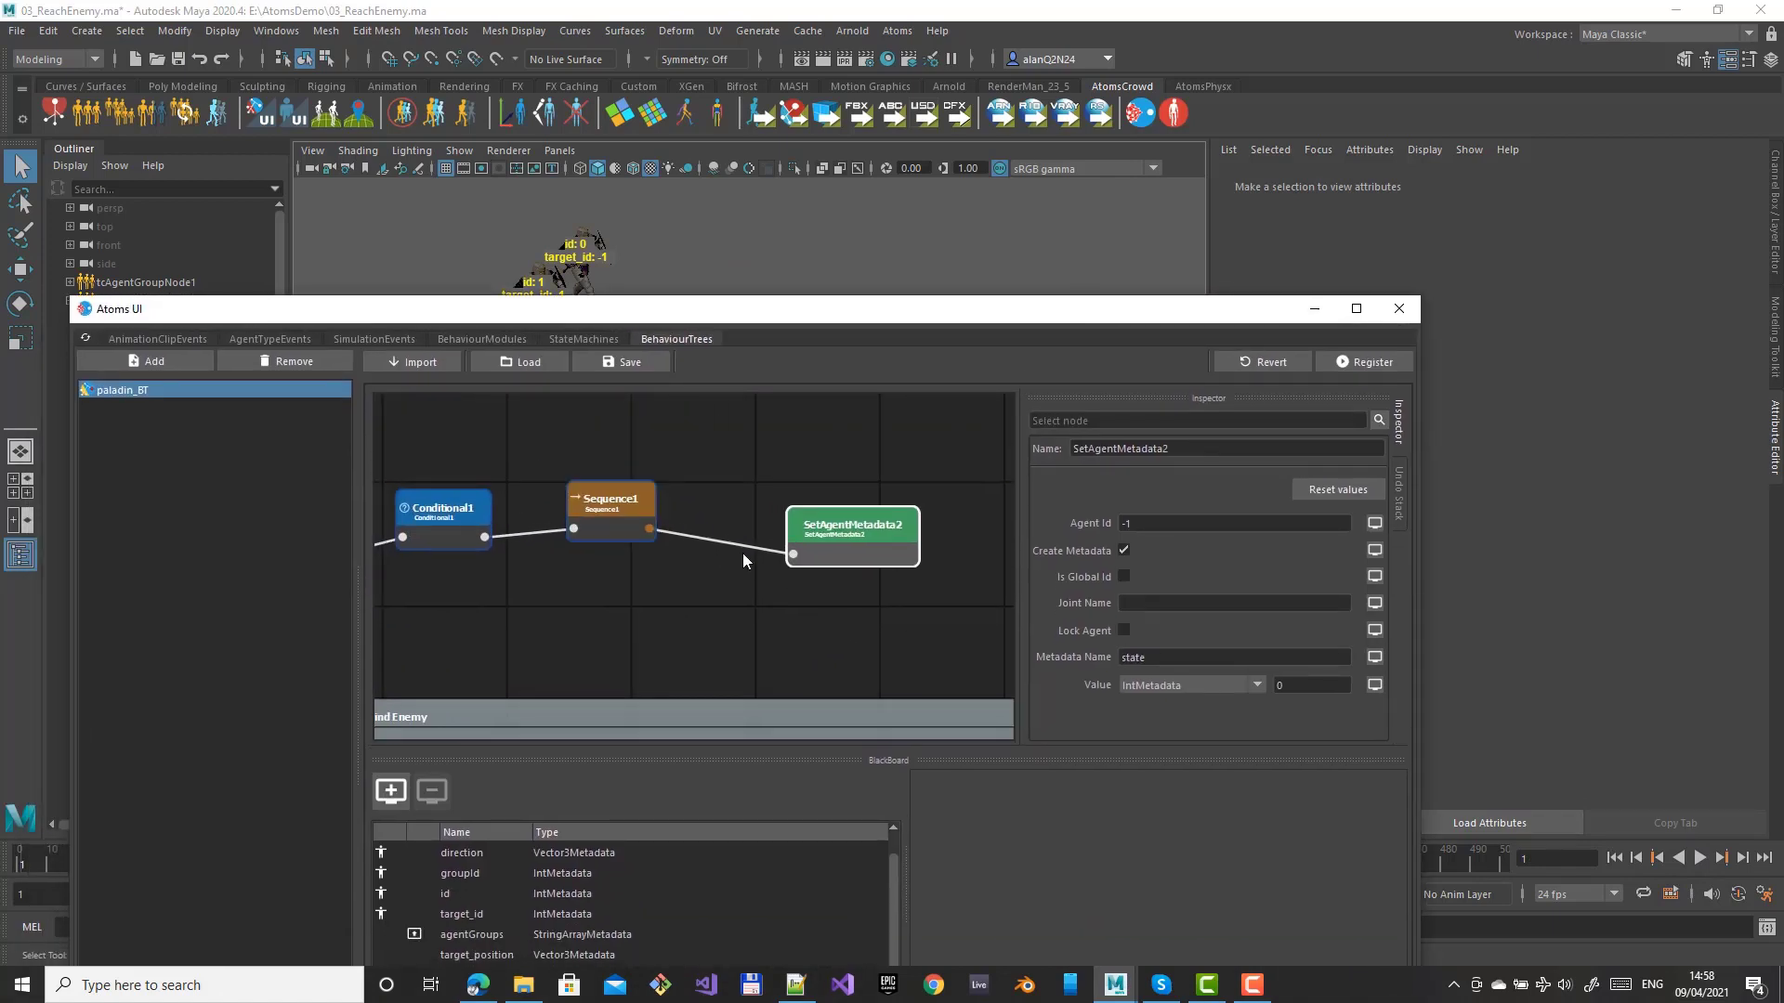
{"action": "left_click", "coordinate": [833, 532]}
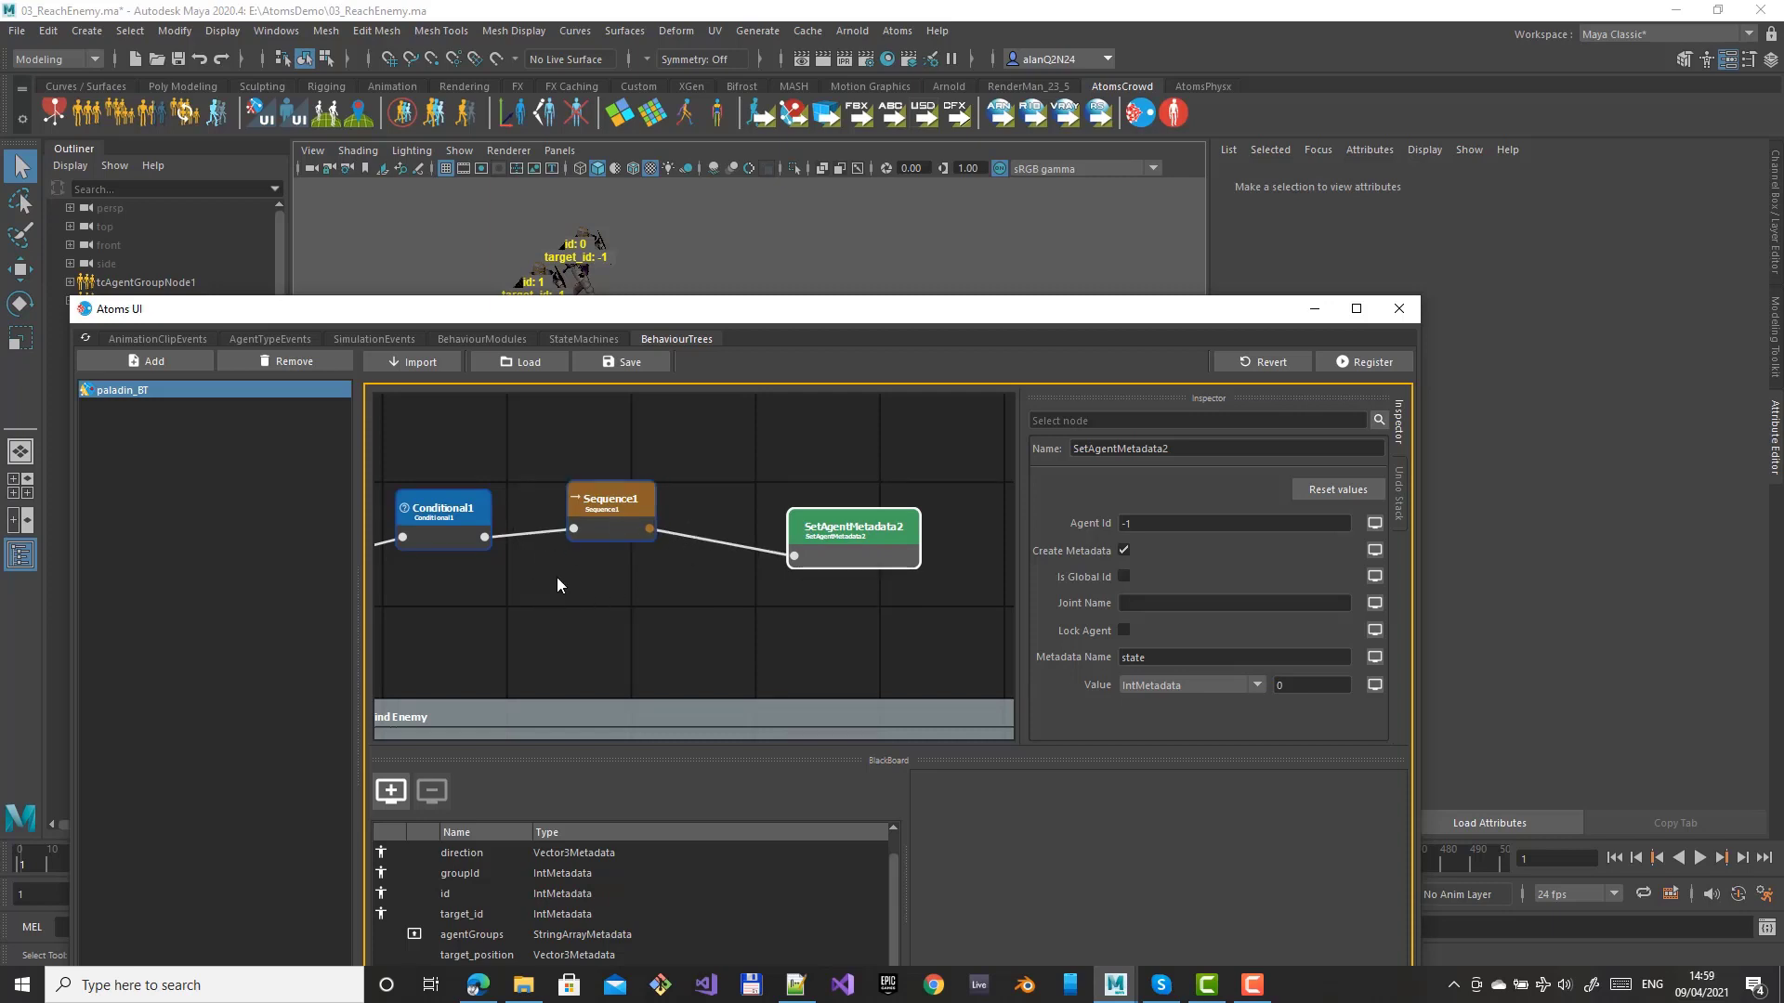
{"action": "left_click_drag", "start_coordinate": [632, 503], "coordinate": [686, 522]}
{"action": "left_click_drag", "start_coordinate": [838, 558], "coordinate": [846, 638]}
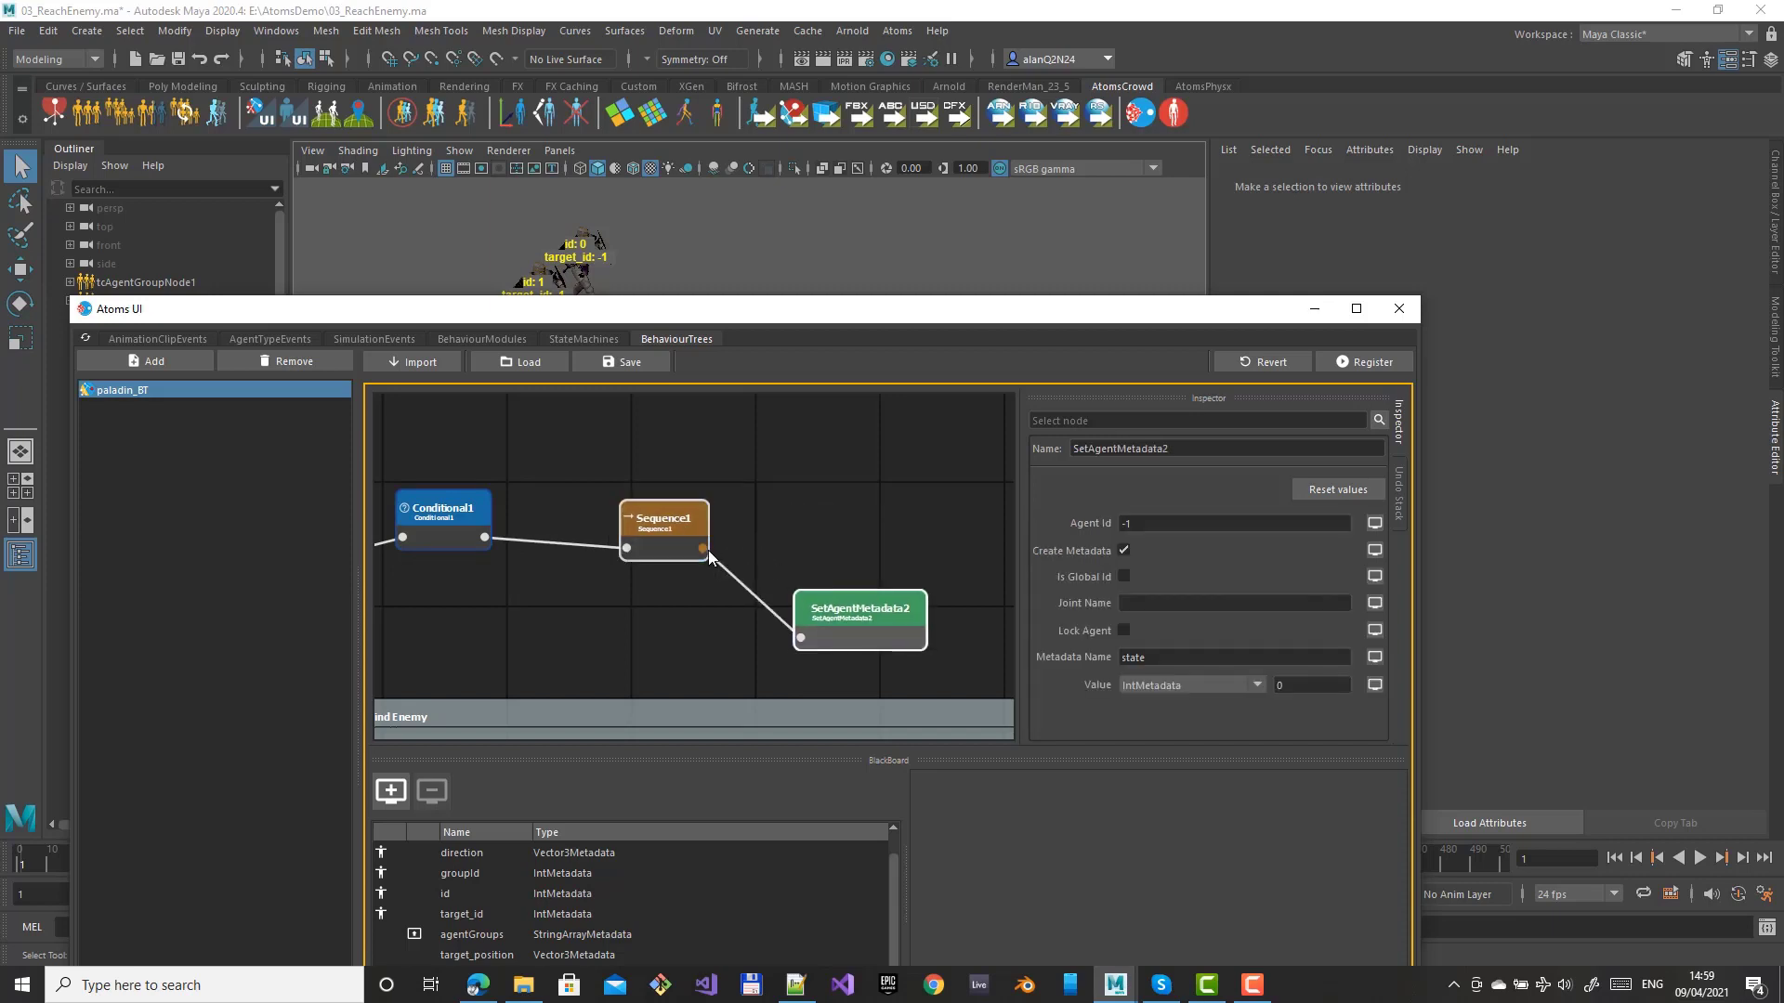
Add a GoTo node as the first child of Sequence1, placed above SetAgentMetadata2
{"action": "left_click_drag", "start_coordinate": [702, 548], "coordinate": [812, 533]}
{"action": "type", "text": "goto"}
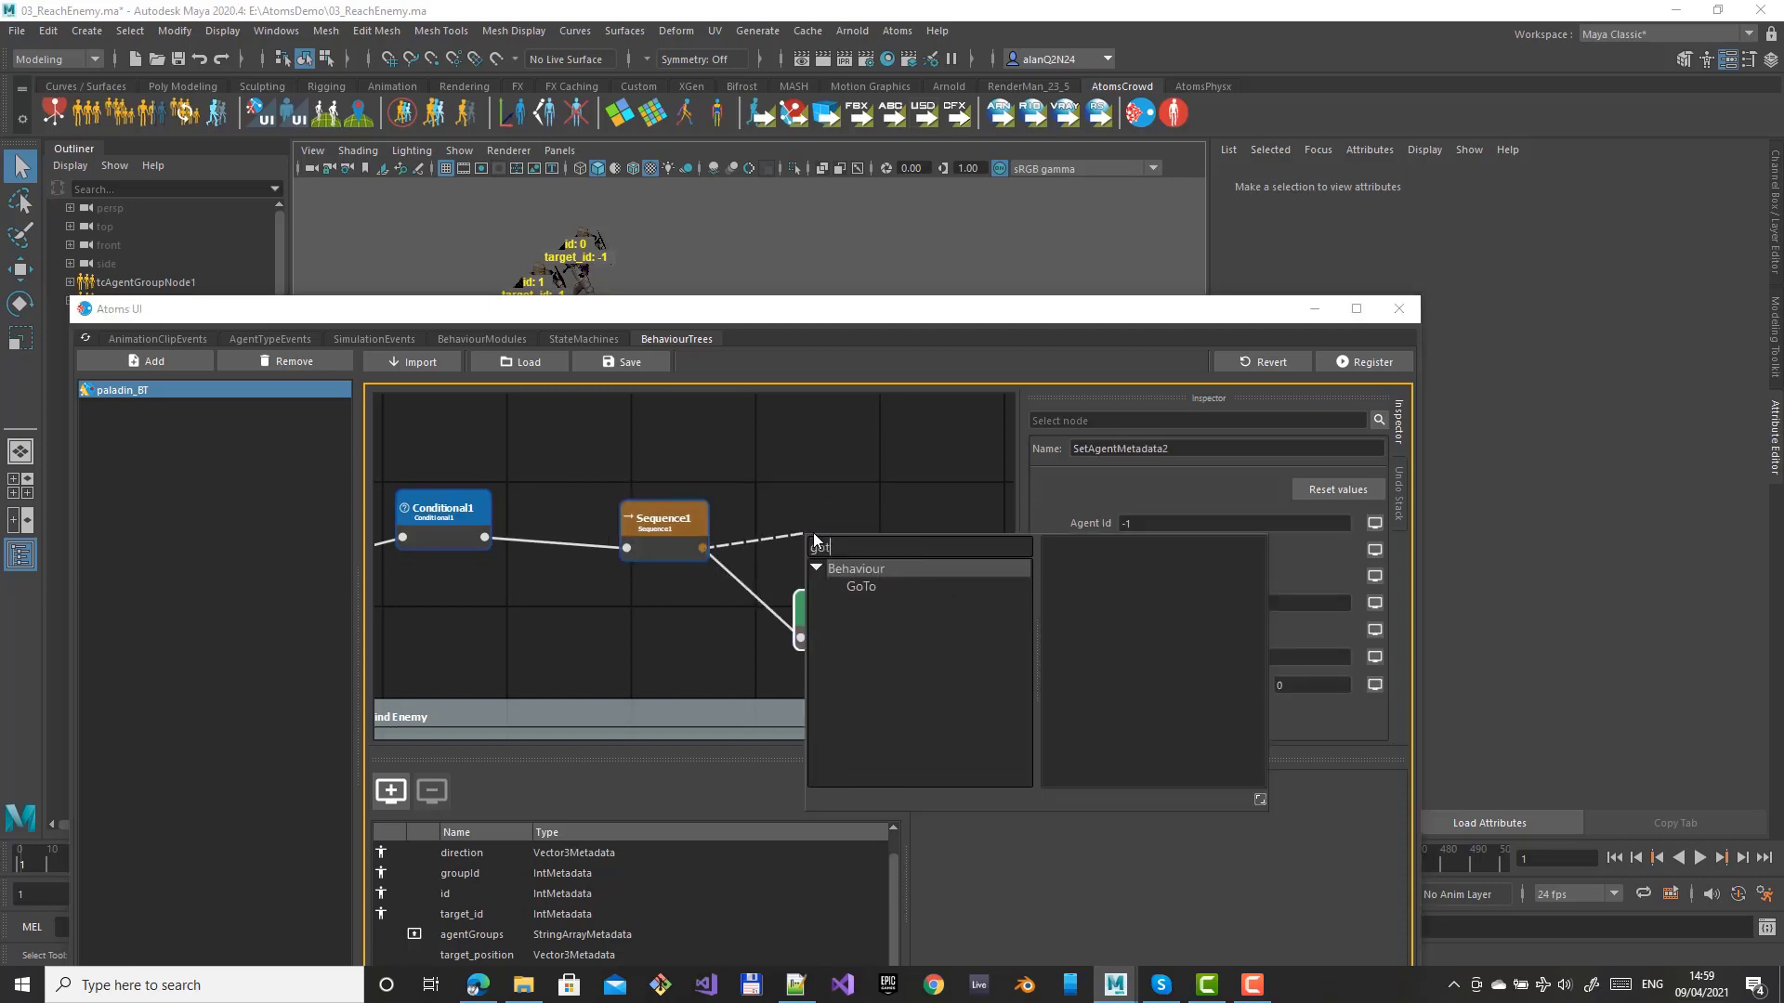
{"action": "key", "text": "Return"}
{"action": "left_click_drag", "start_coordinate": [857, 554], "coordinate": [849, 511]}
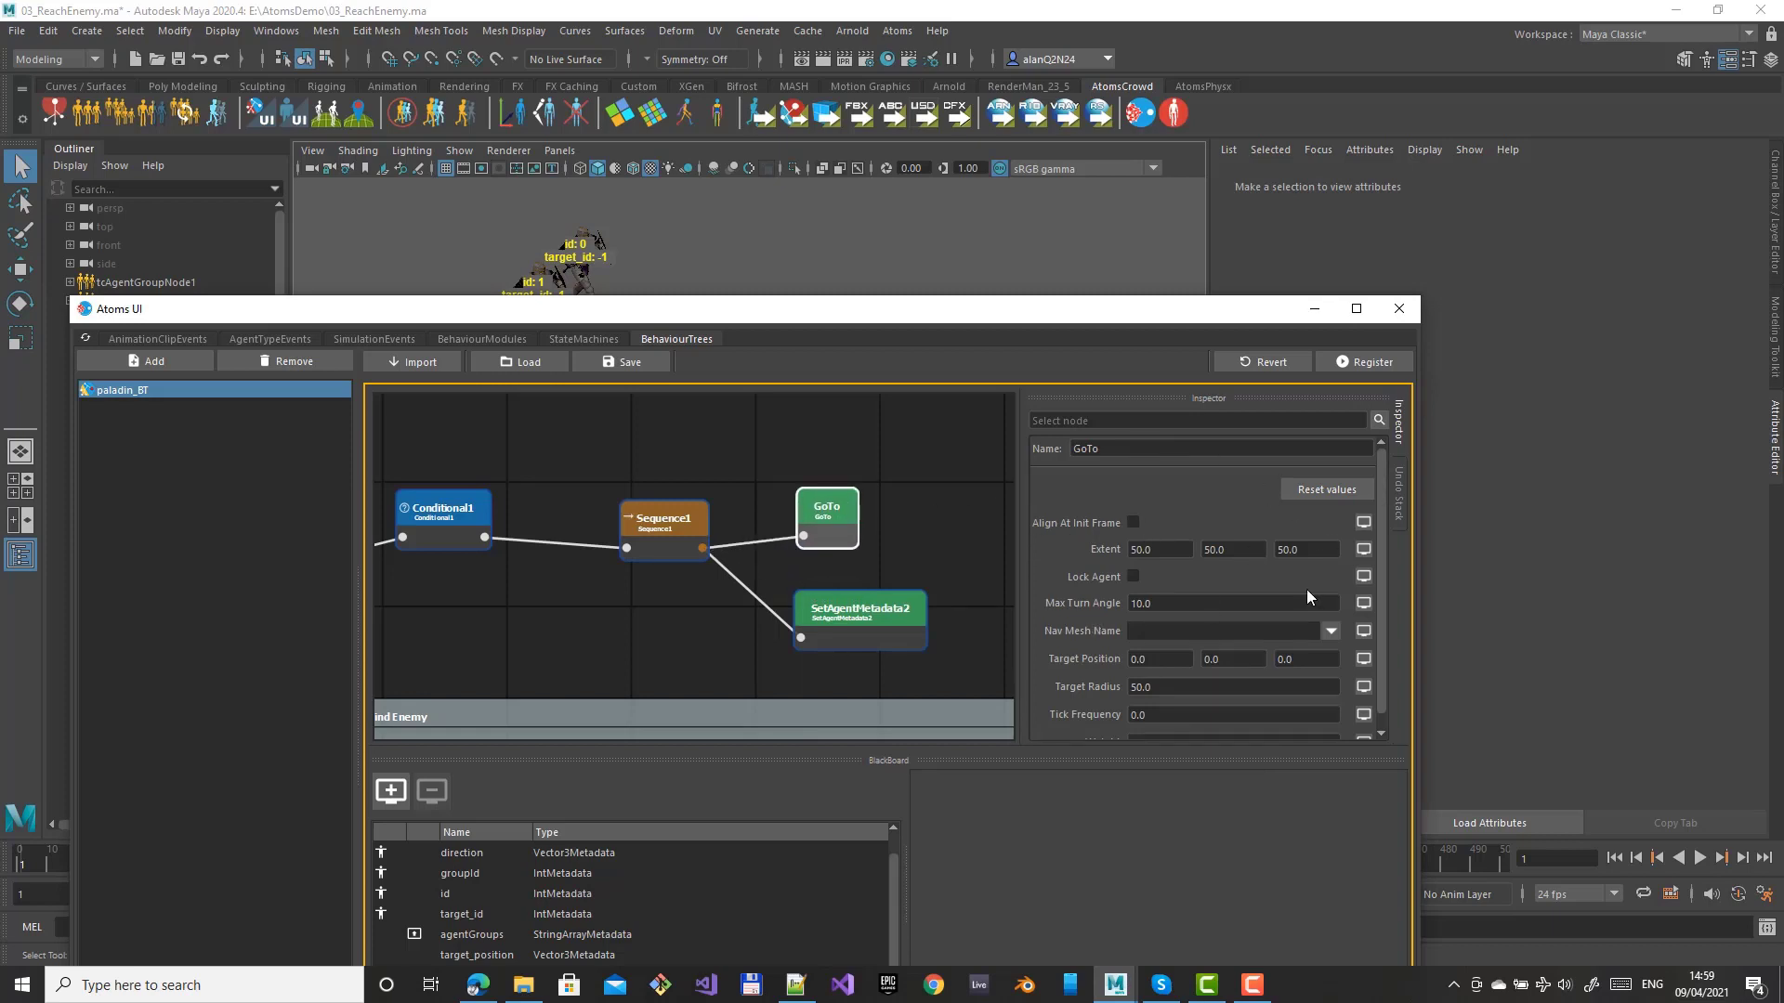
Link the GoTo node's Target Position to the blackboard entry target_position, and inspect the SetAgentMetadata2 settings
{"action": "scroll", "coordinate": [1069, 578], "scroll_direction": "down", "scroll_amount": 1}
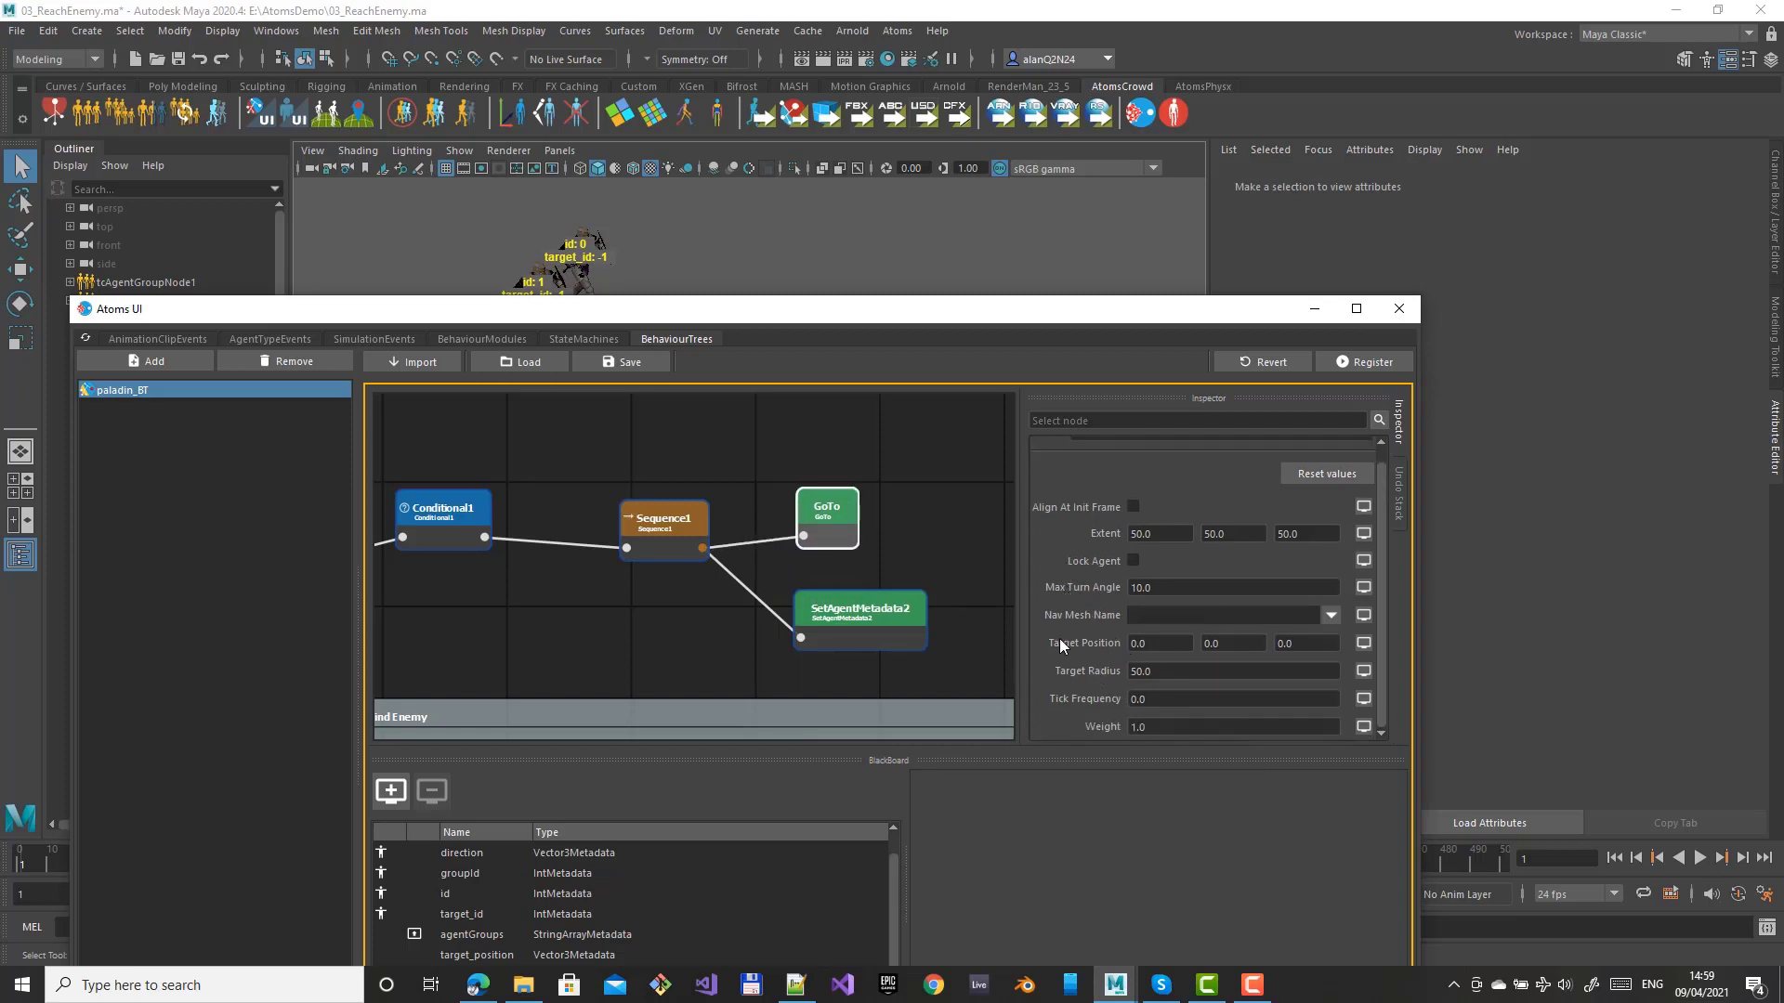
{"action": "left_click", "coordinate": [1362, 644]}
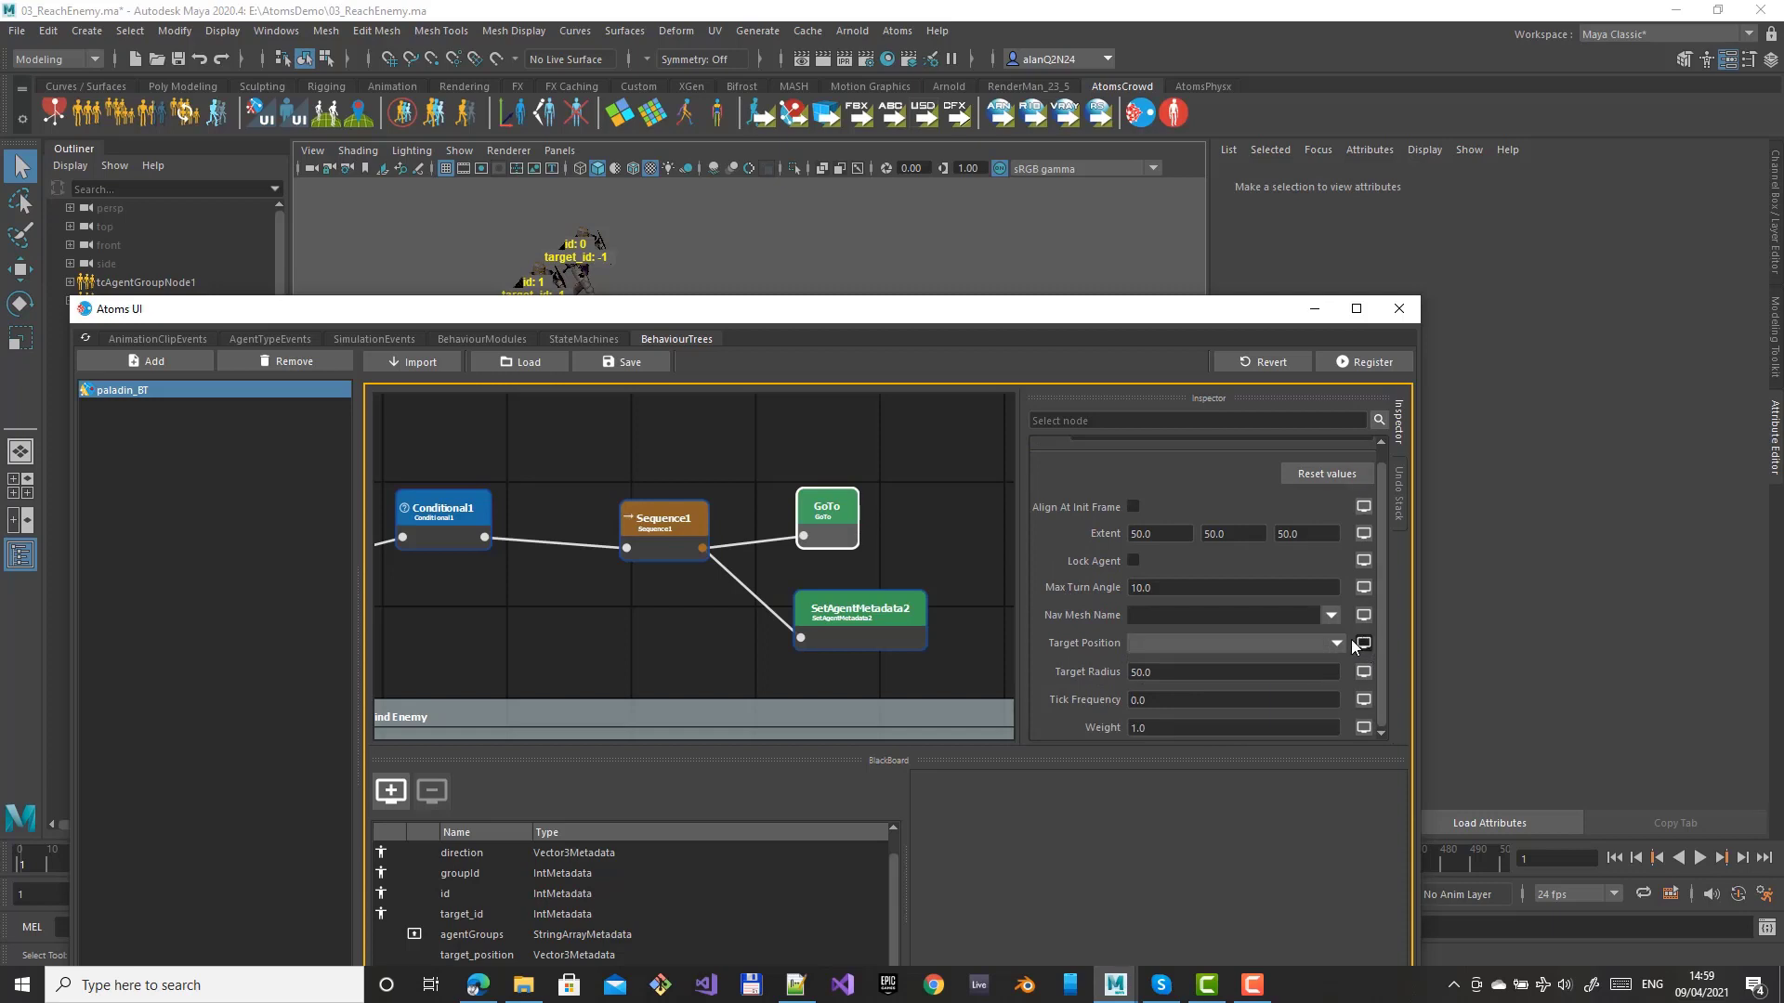
{"action": "left_click", "coordinate": [1338, 641]}
{"action": "left_click", "coordinate": [1208, 699]}
{"action": "left_click_drag", "start_coordinate": [996, 309], "coordinate": [1036, 170]}
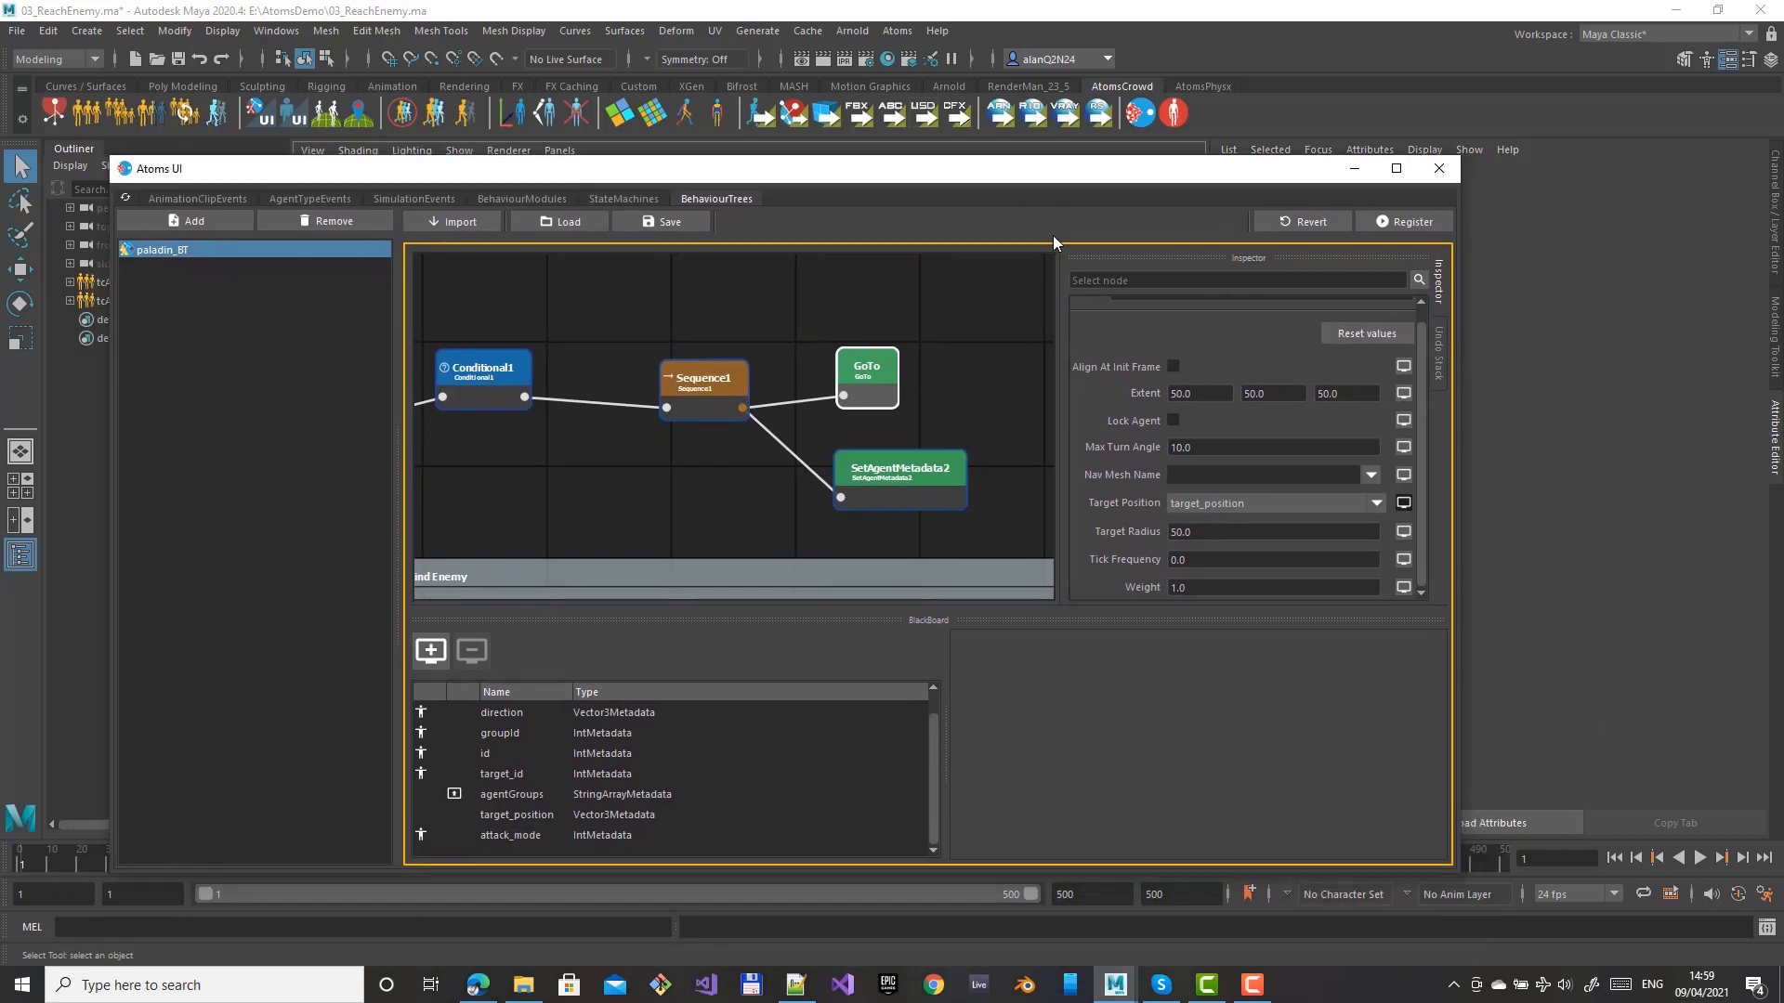
{"action": "double_click", "coordinate": [1180, 531]}
{"action": "left_click", "coordinate": [950, 483]}
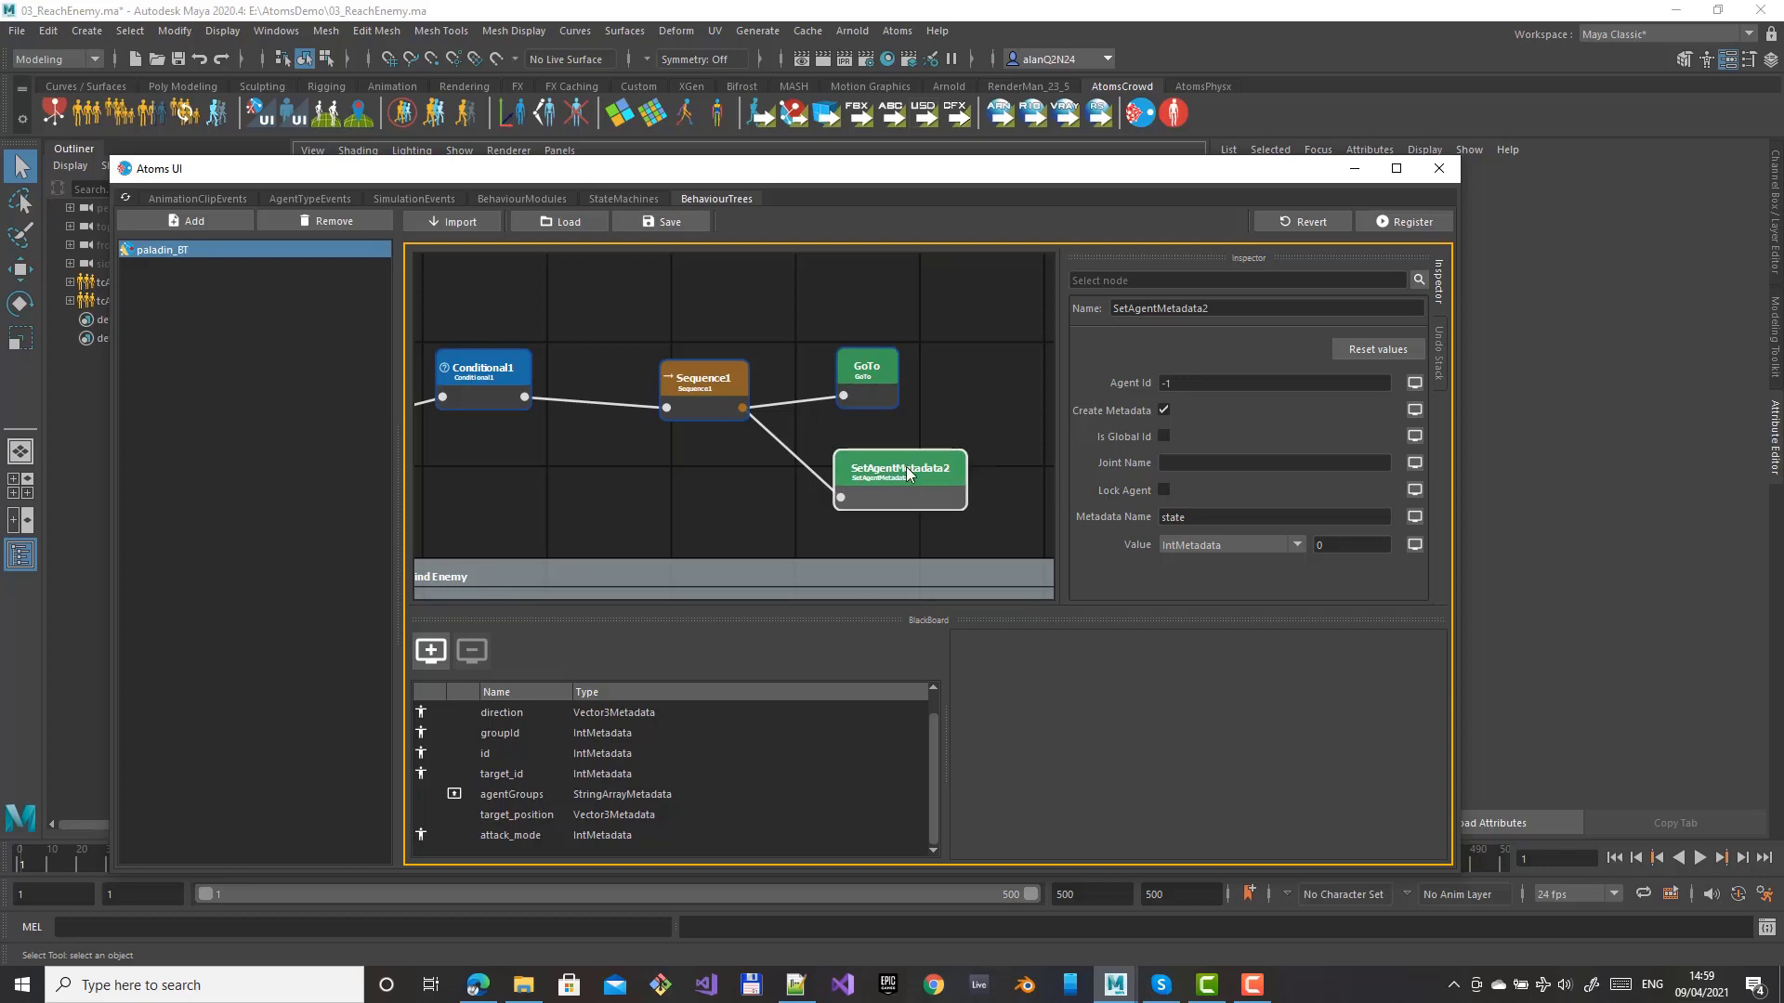
Move SetAgentMetadata2 slightly closer to the GoTo node, and select Sequence1 together with its two child nodes
{"action": "left_click_drag", "start_coordinate": [906, 477], "coordinate": [882, 458]}
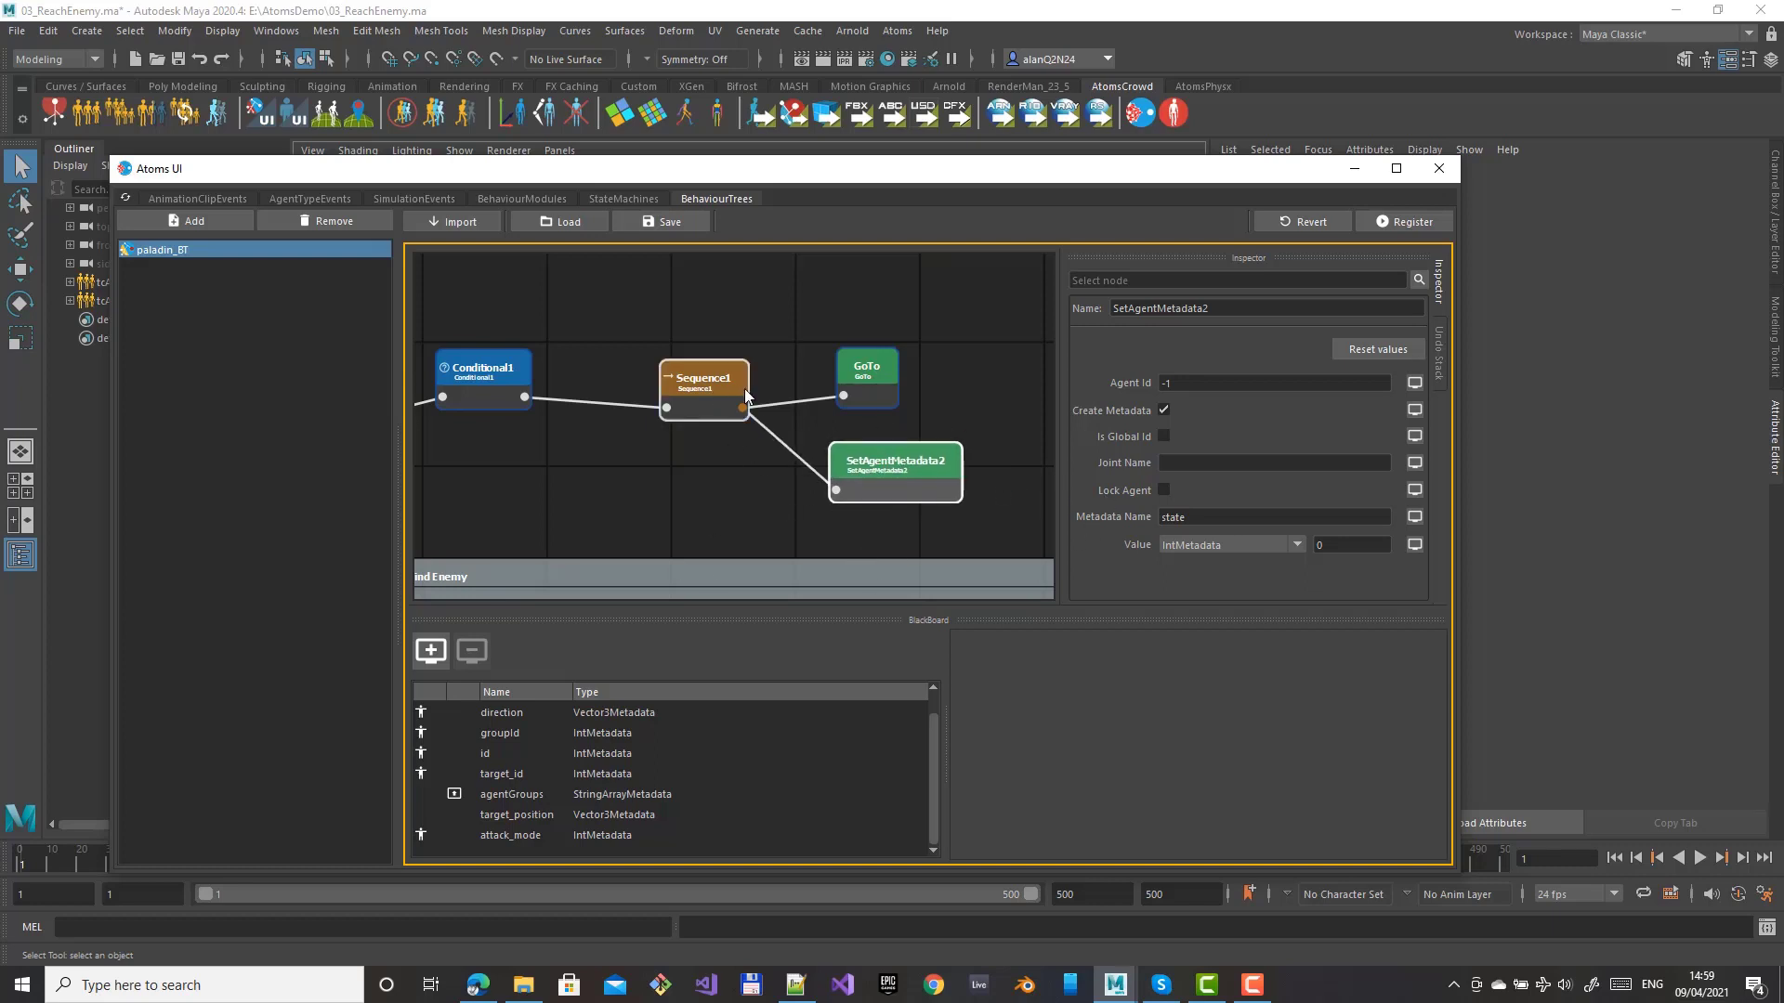
{"action": "left_click", "coordinate": [867, 372]}
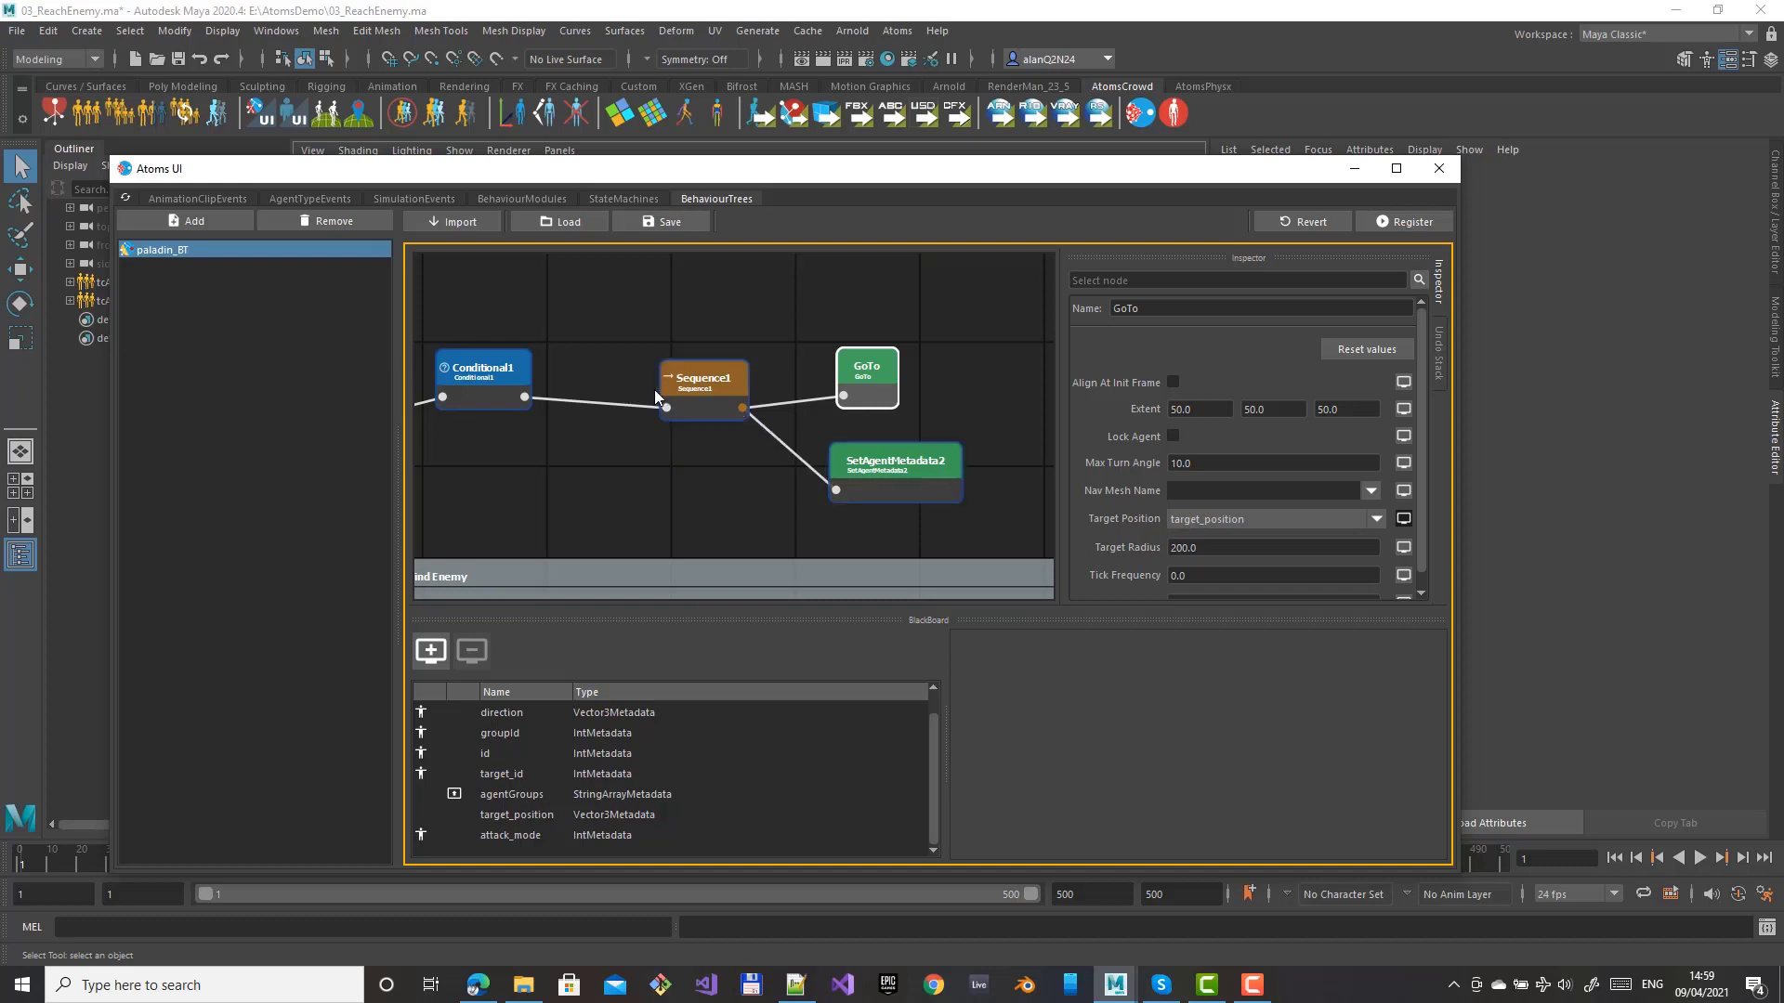
{"action": "left_click_drag", "start_coordinate": [639, 317], "coordinate": [966, 500]}
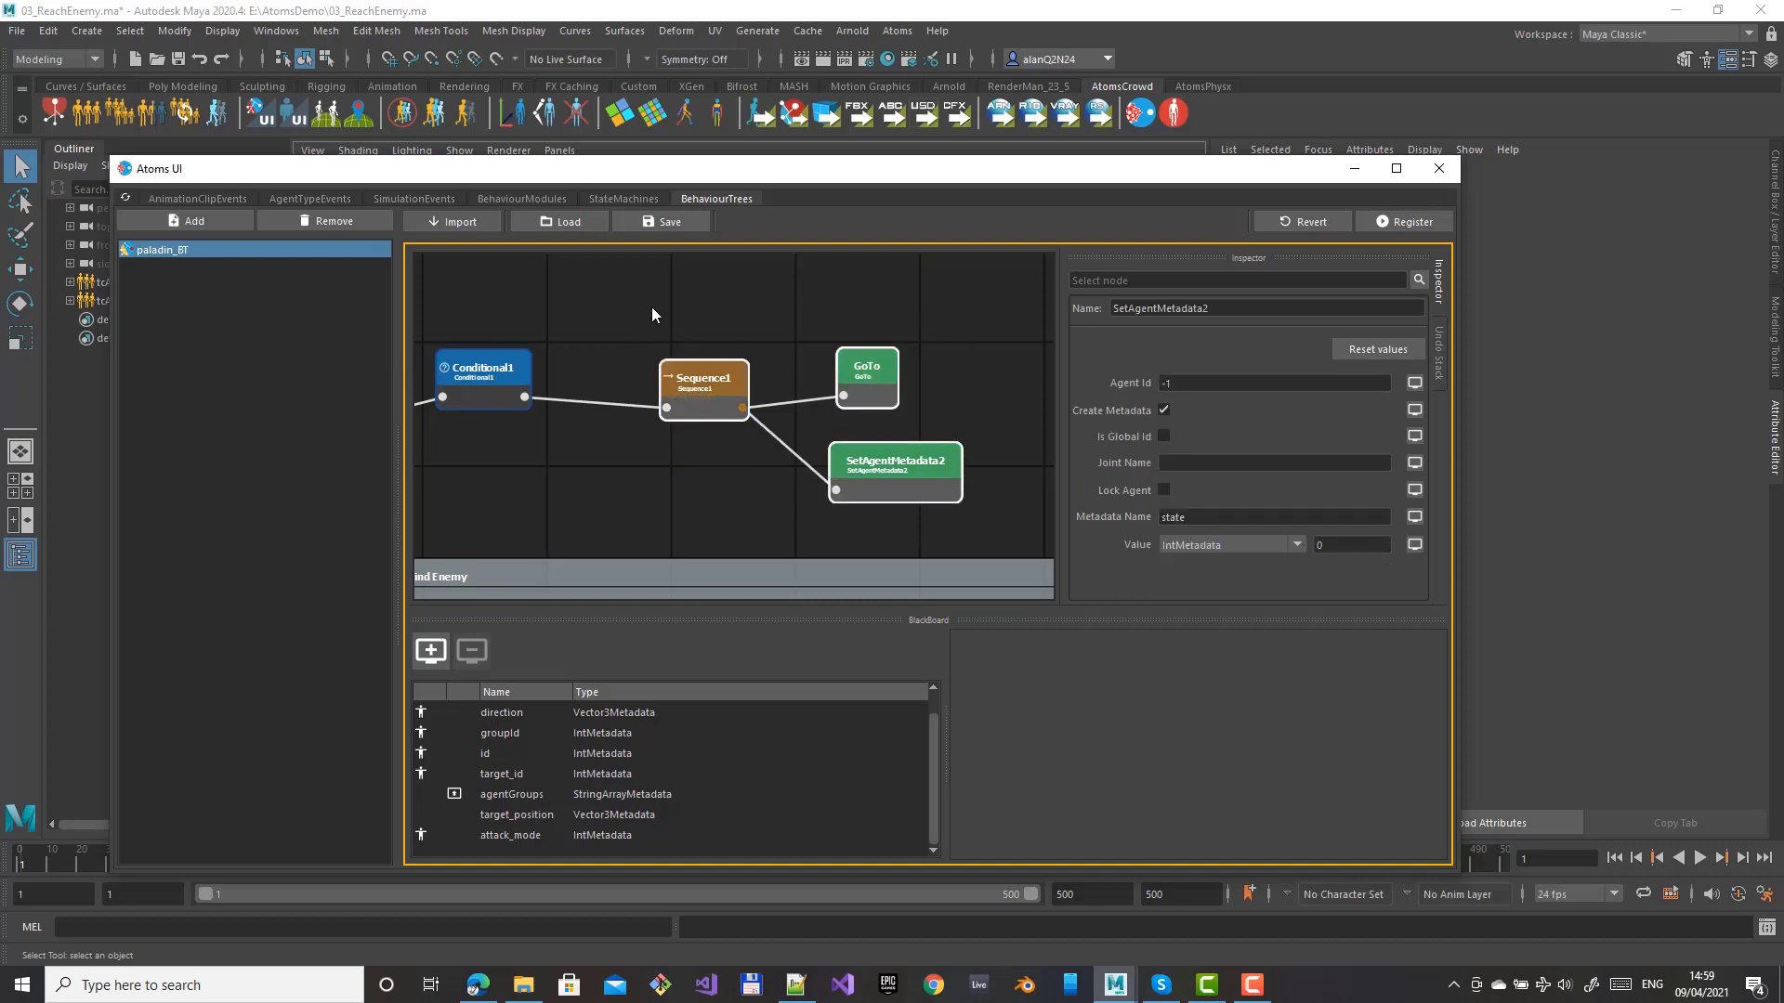
{"action": "left_click_drag", "start_coordinate": [653, 312], "coordinate": [928, 487]}
{"action": "middle_click_drag", "start_coordinate": [678, 327], "coordinate": [757, 362]}
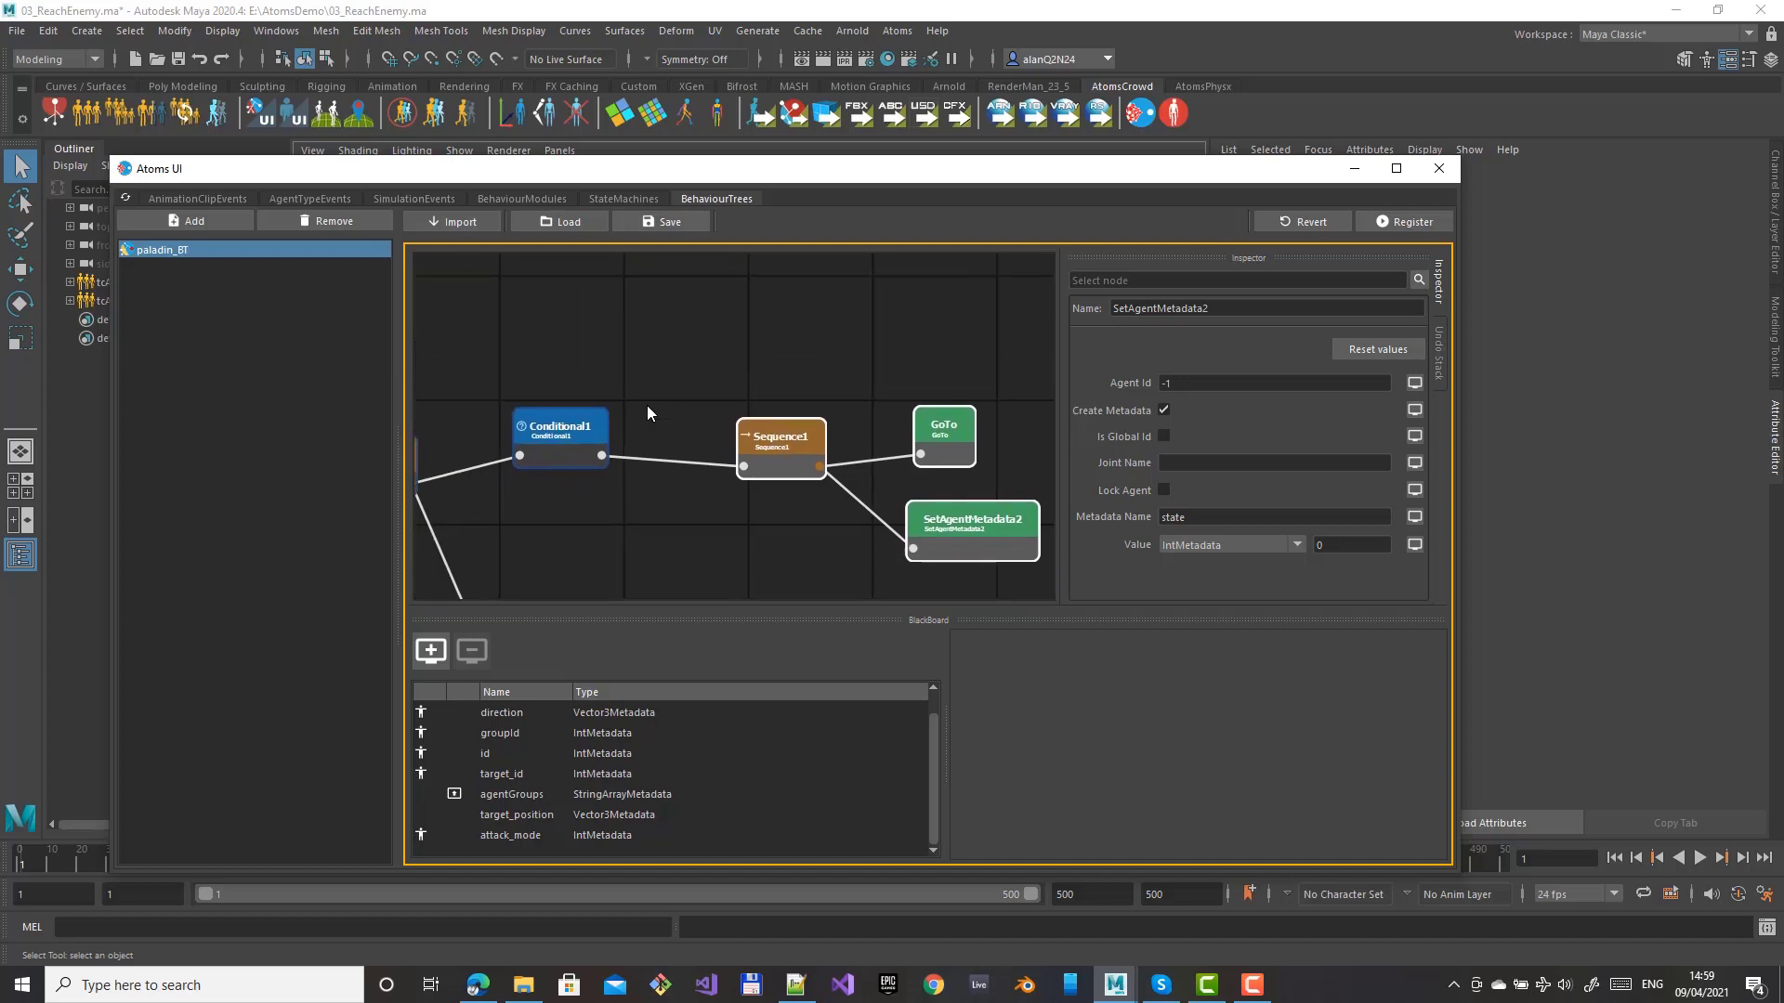
Shift Conditional1 away from Sequence1 and insert a Parallel composite node between them, with Sequence1 as its child
{"action": "left_click", "coordinate": [571, 416]}
{"action": "left_click_drag", "start_coordinate": [583, 460], "coordinate": [684, 361]}
{"action": "type", "text": "para"}
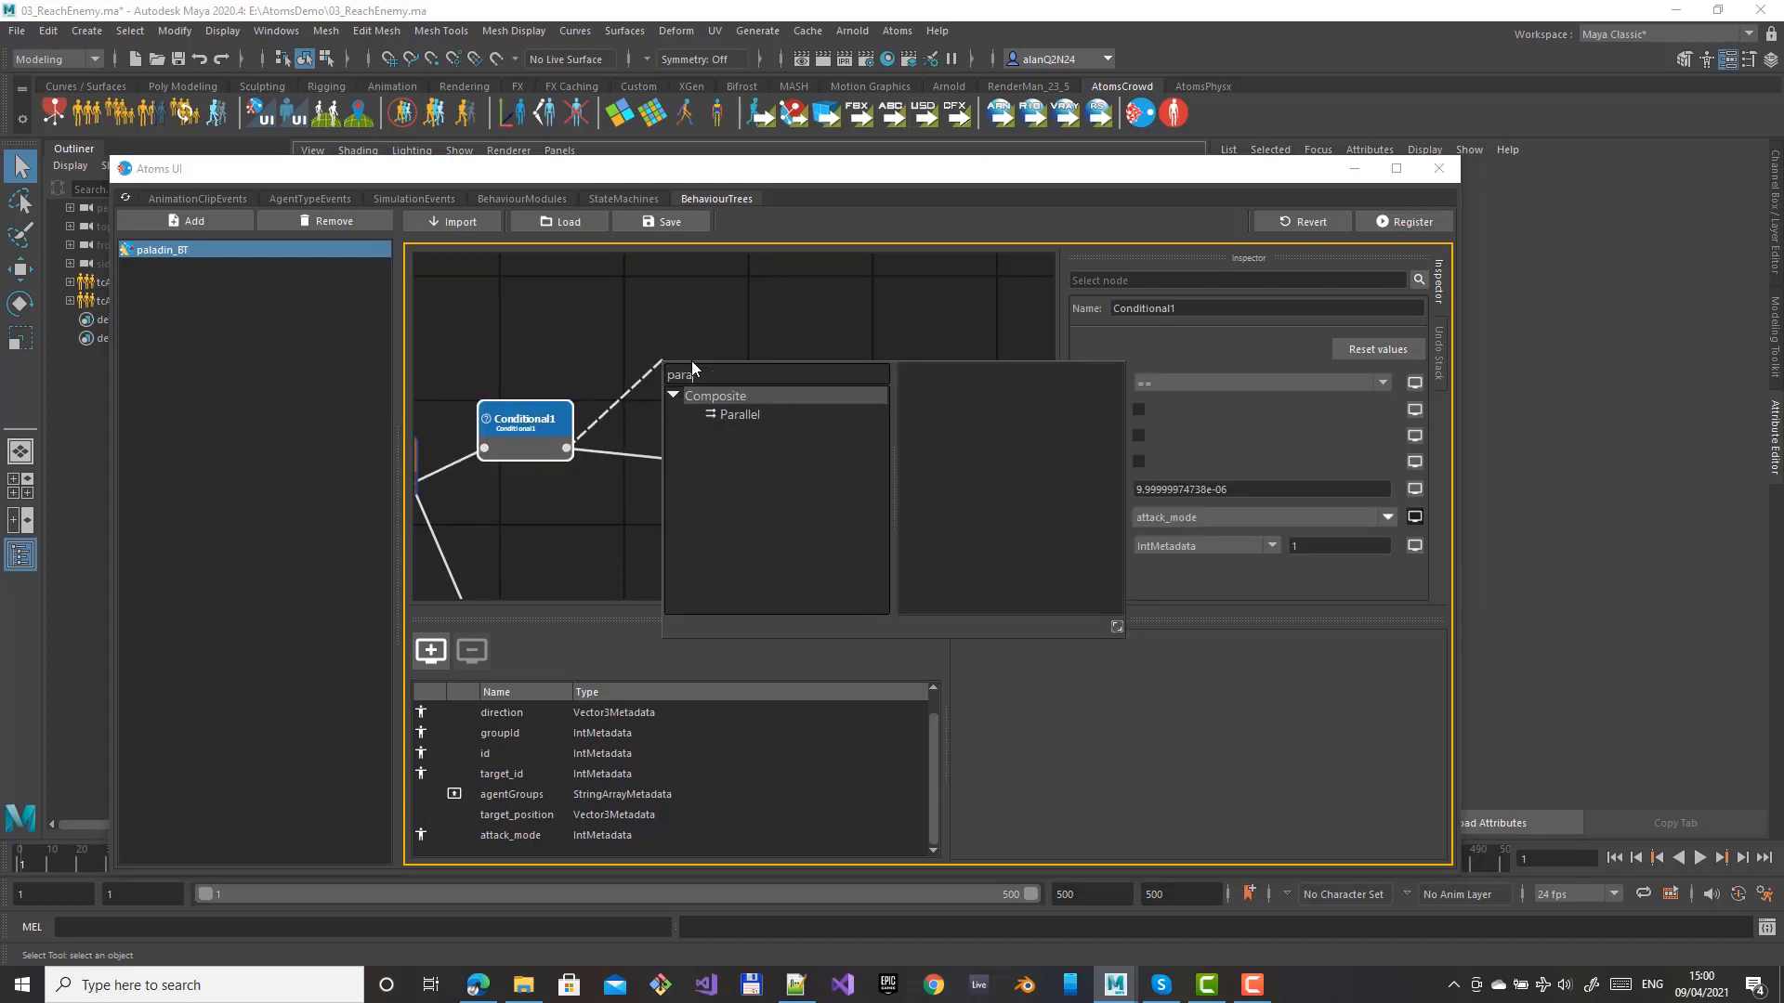
{"action": "key", "text": "Down"}
{"action": "key", "text": "Return"}
{"action": "left_click_drag", "start_coordinate": [713, 395], "coordinate": [682, 447]}
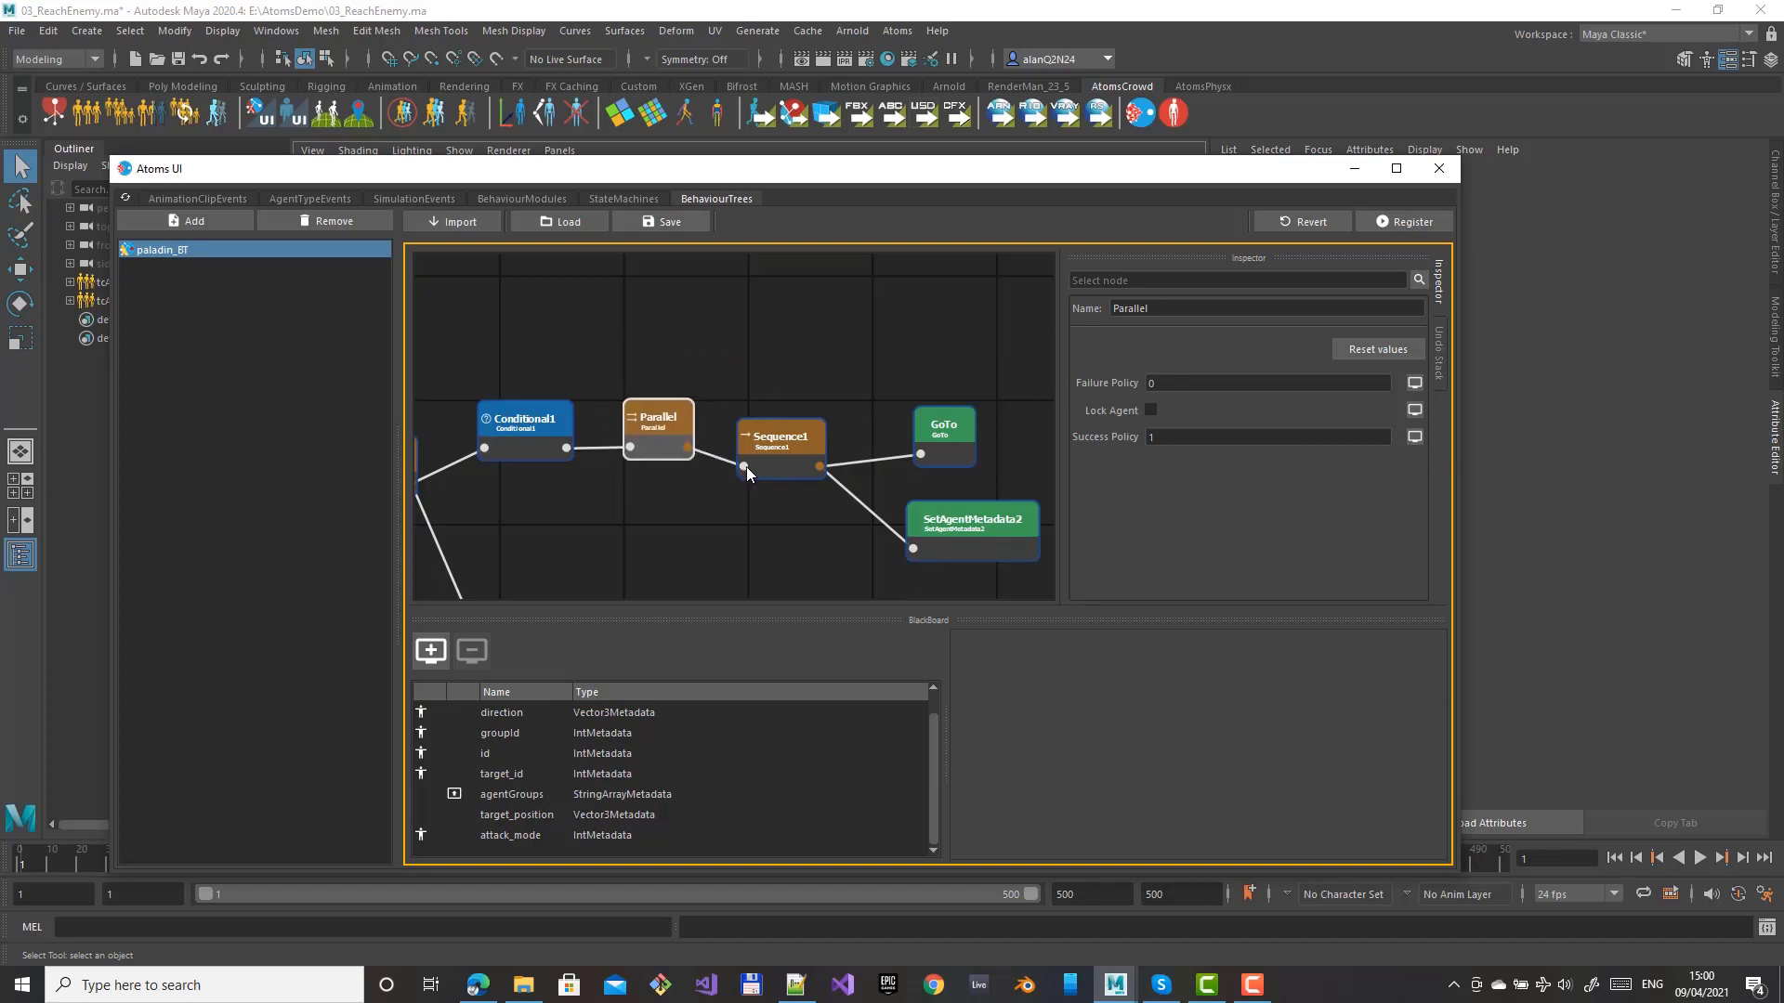
Raise the Parallel node above Sequence1's level and line Conditional1 up with it
{"action": "left_click_drag", "start_coordinate": [663, 423], "coordinate": [663, 372]}
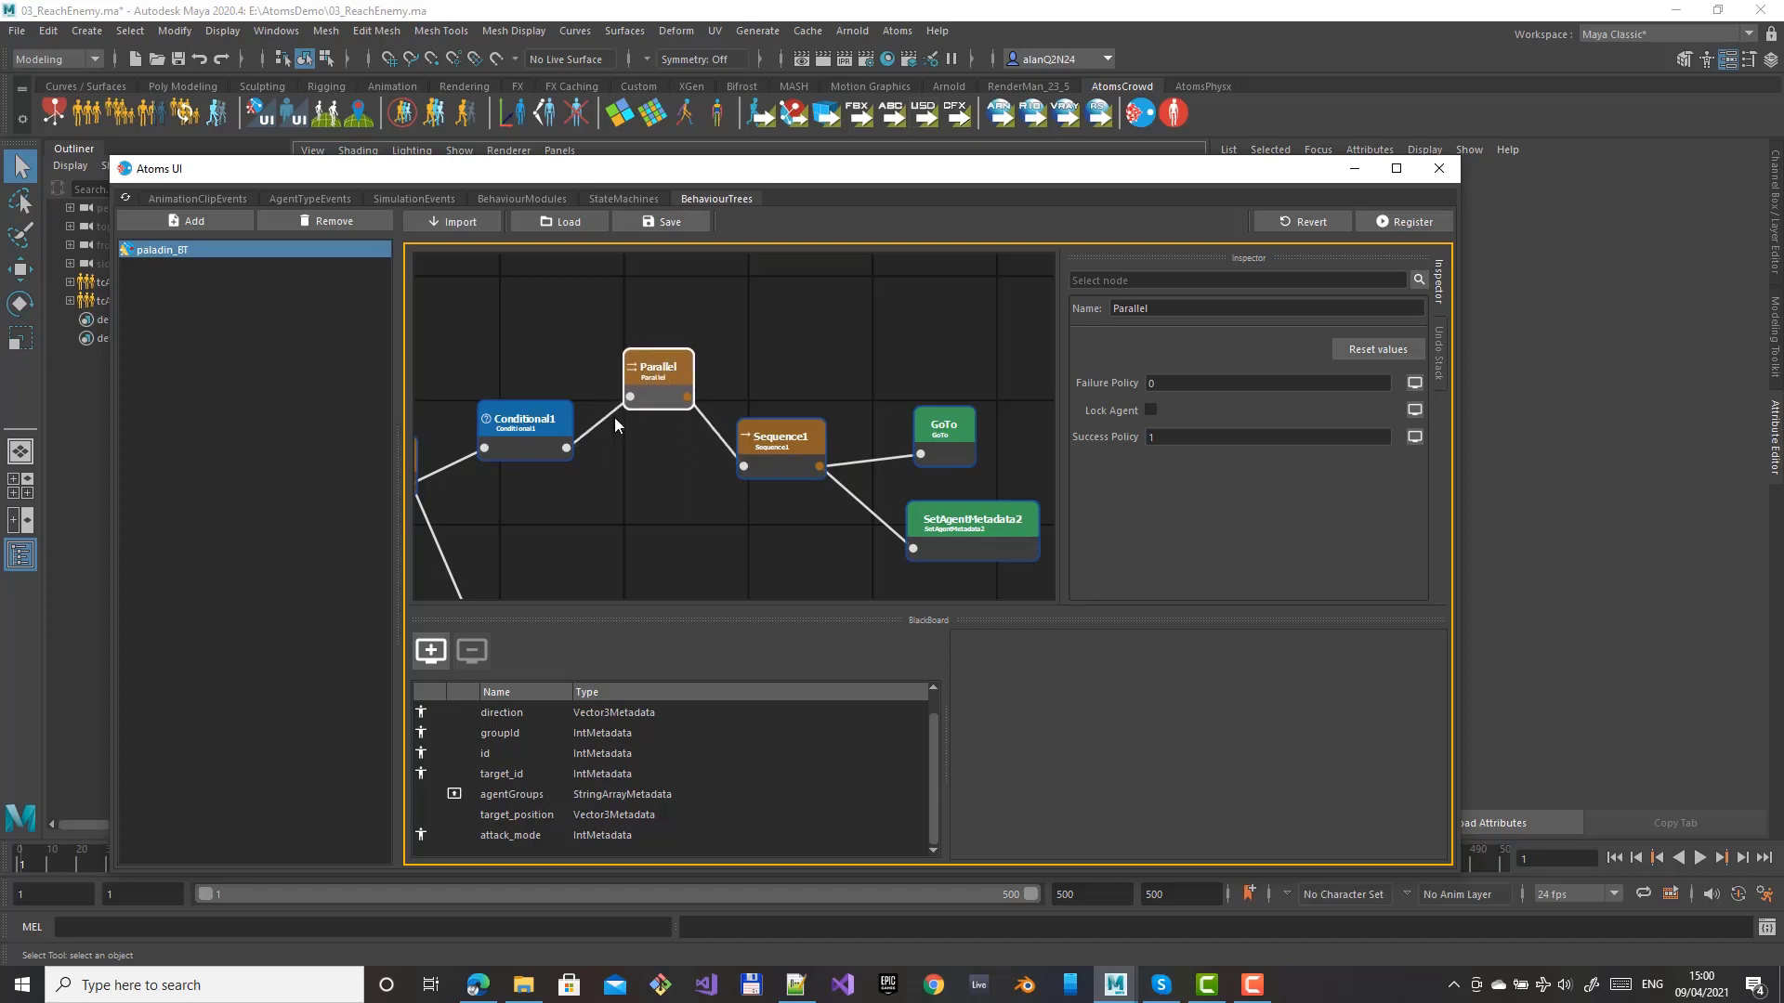
{"action": "left_click", "coordinate": [562, 426]}
{"action": "left_click_drag", "start_coordinate": [513, 423], "coordinate": [515, 373]}
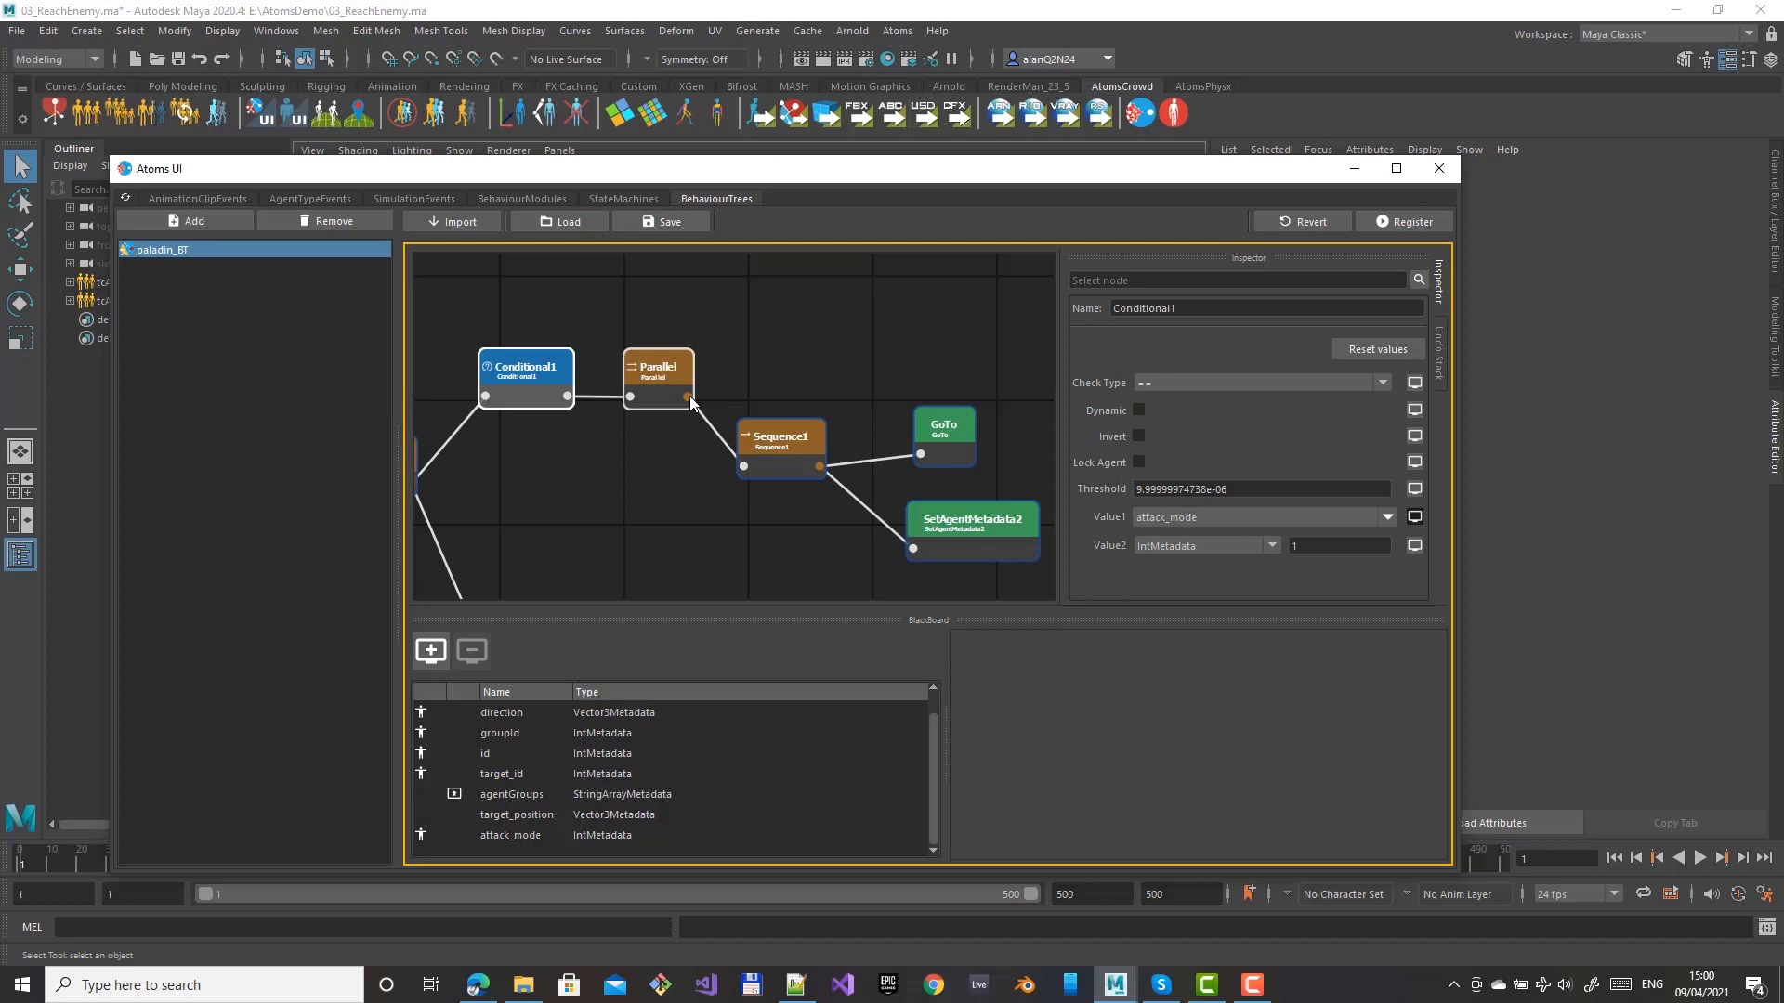
Add a Repeat decorator as a child of the Parallel node, placed above Sequence1
{"action": "left_click_drag", "start_coordinate": [691, 400], "coordinate": [707, 399]}
{"action": "left_click_drag", "start_coordinate": [782, 337], "coordinate": [761, 323]}
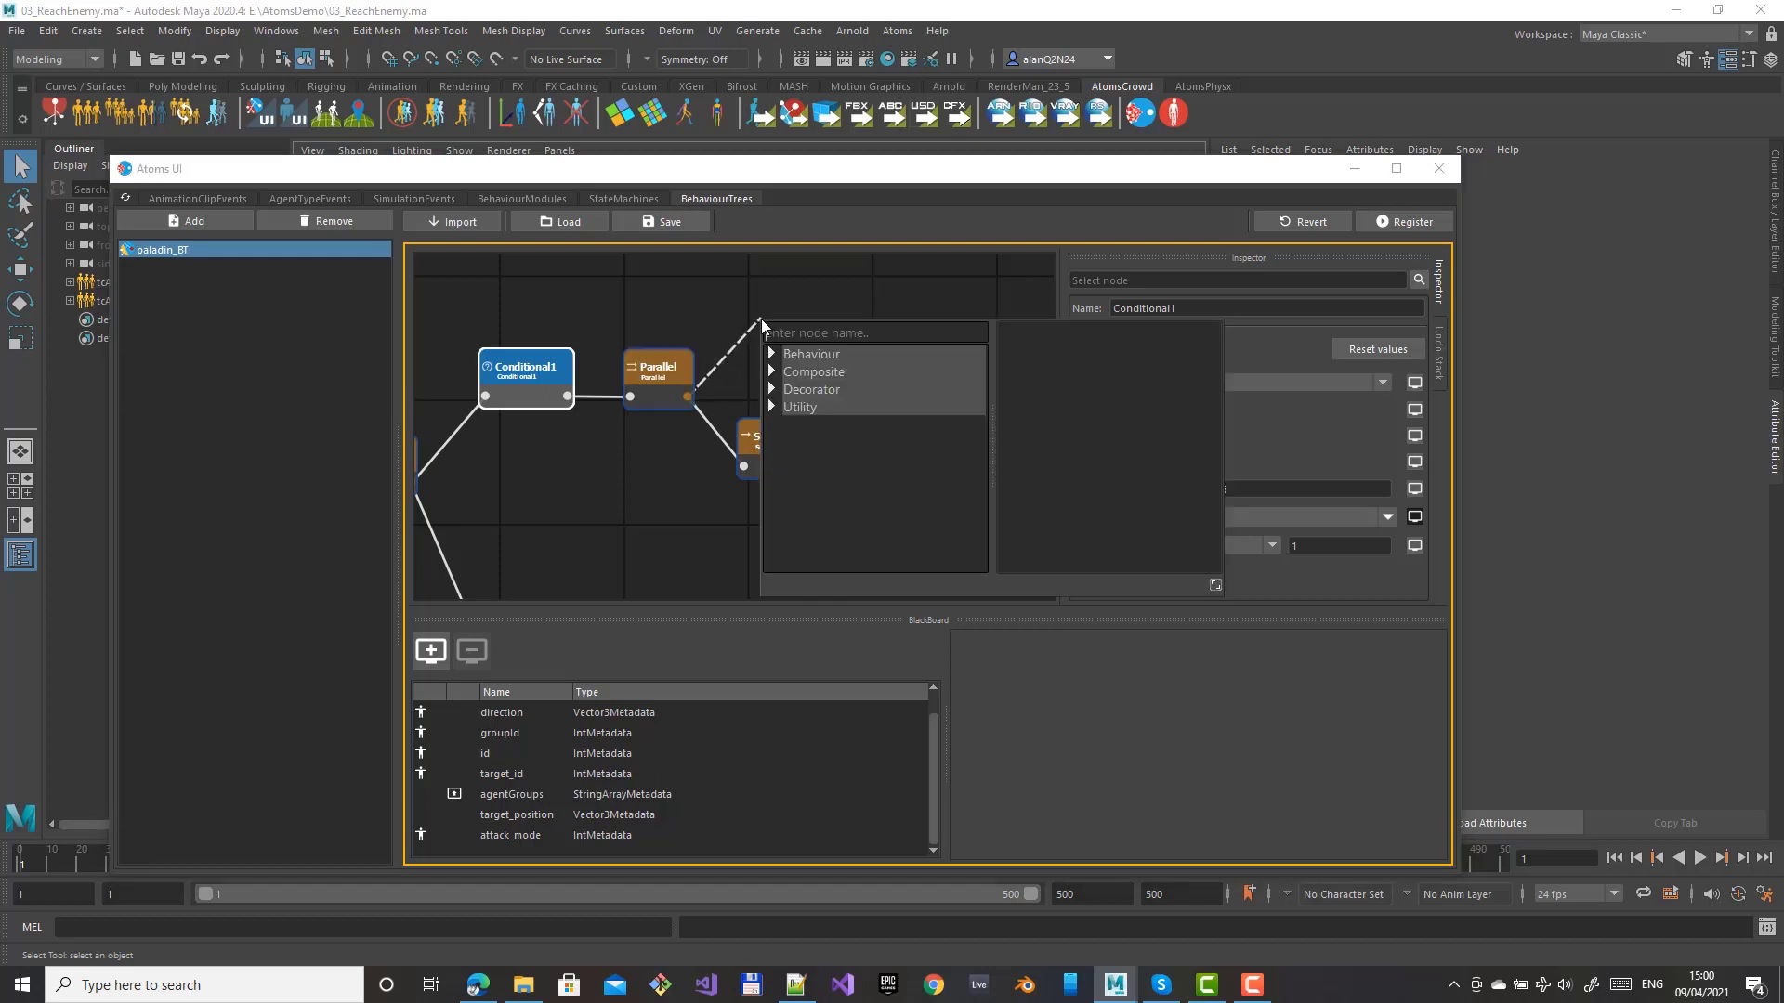
{"action": "type", "text": "rep"}
{"action": "key", "text": "Down"}
{"action": "key", "text": "Down"}
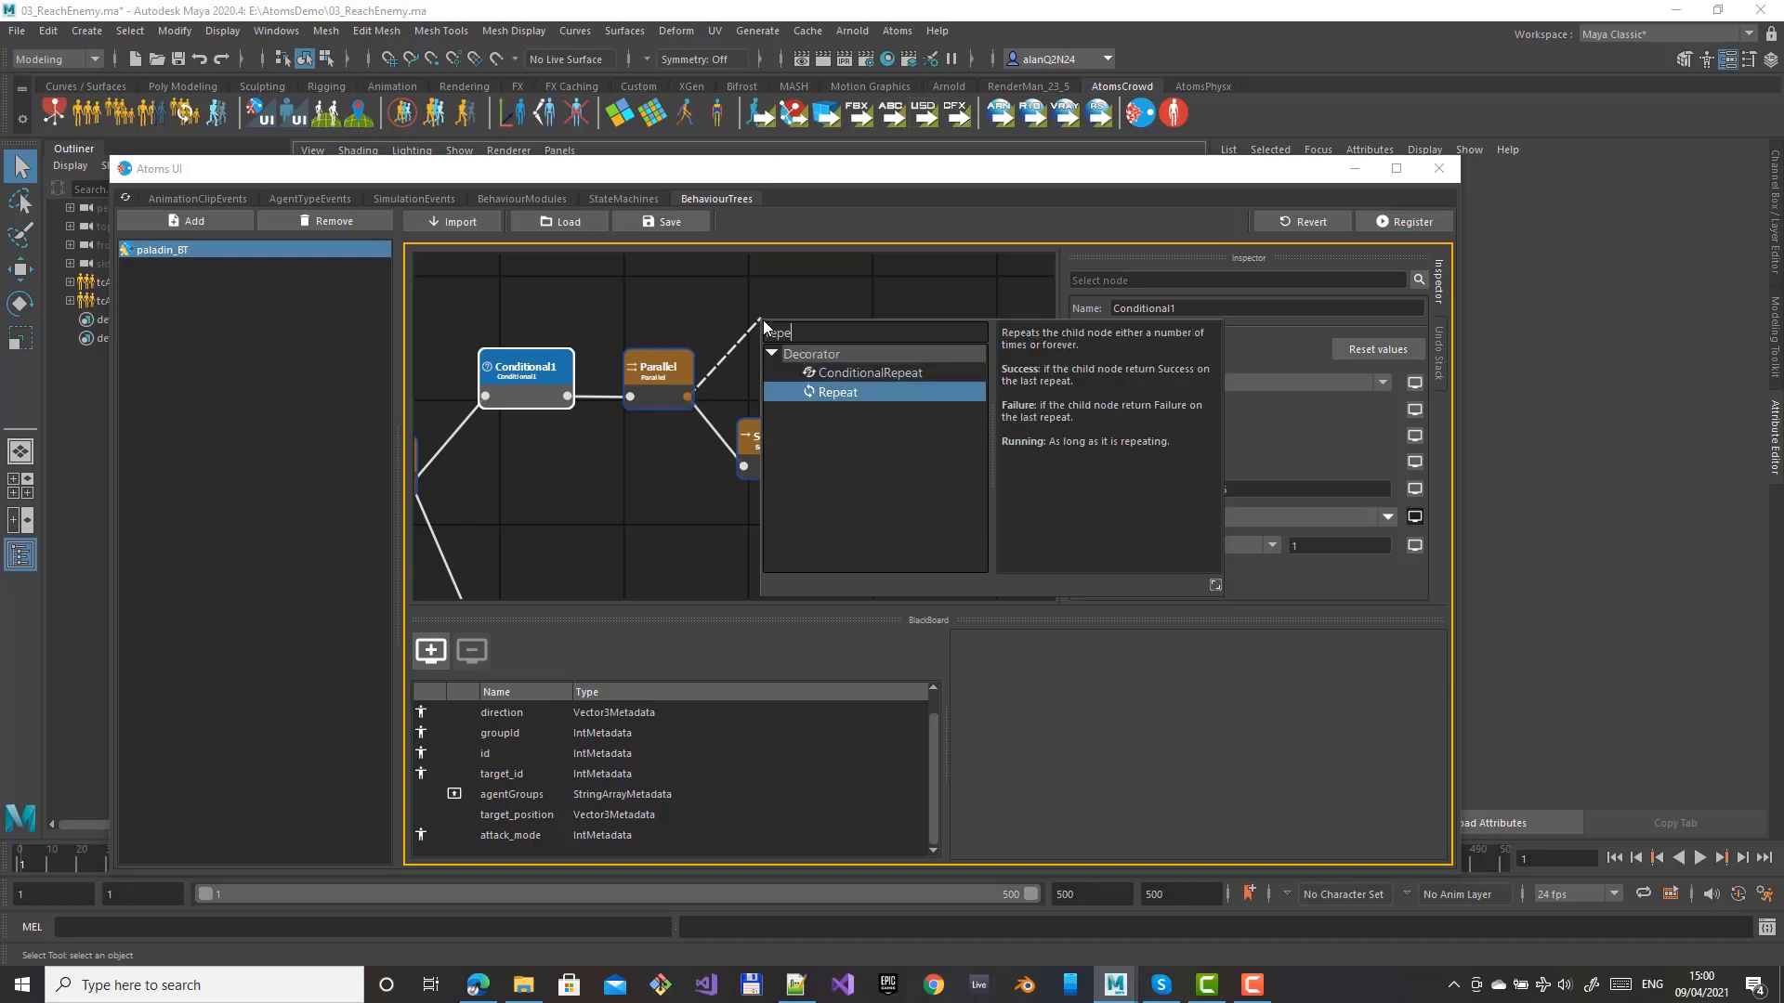
{"action": "key", "text": "Return"}
{"action": "left_click_drag", "start_coordinate": [794, 322], "coordinate": [791, 320]}
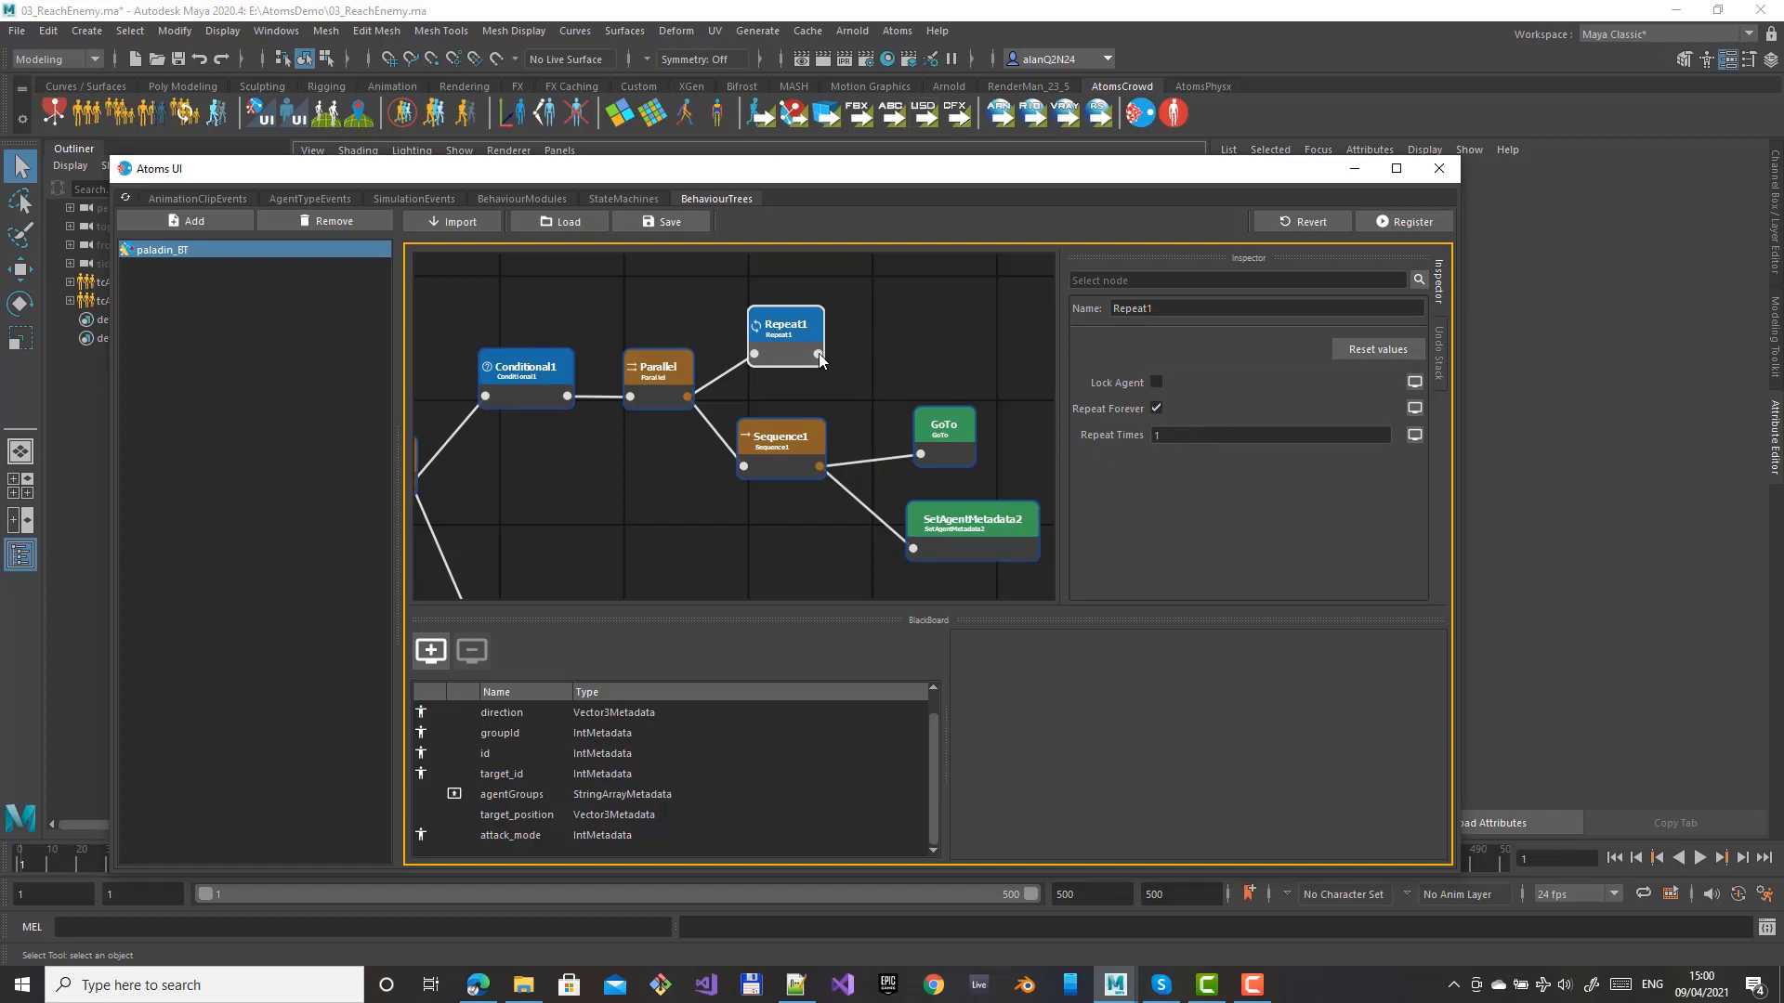
Add a GetAgentMetadata node as the child of Repeat1 and align it beside the decorator
{"action": "left_click_drag", "start_coordinate": [819, 360], "coordinate": [881, 331]}
{"action": "type", "text": "get"}
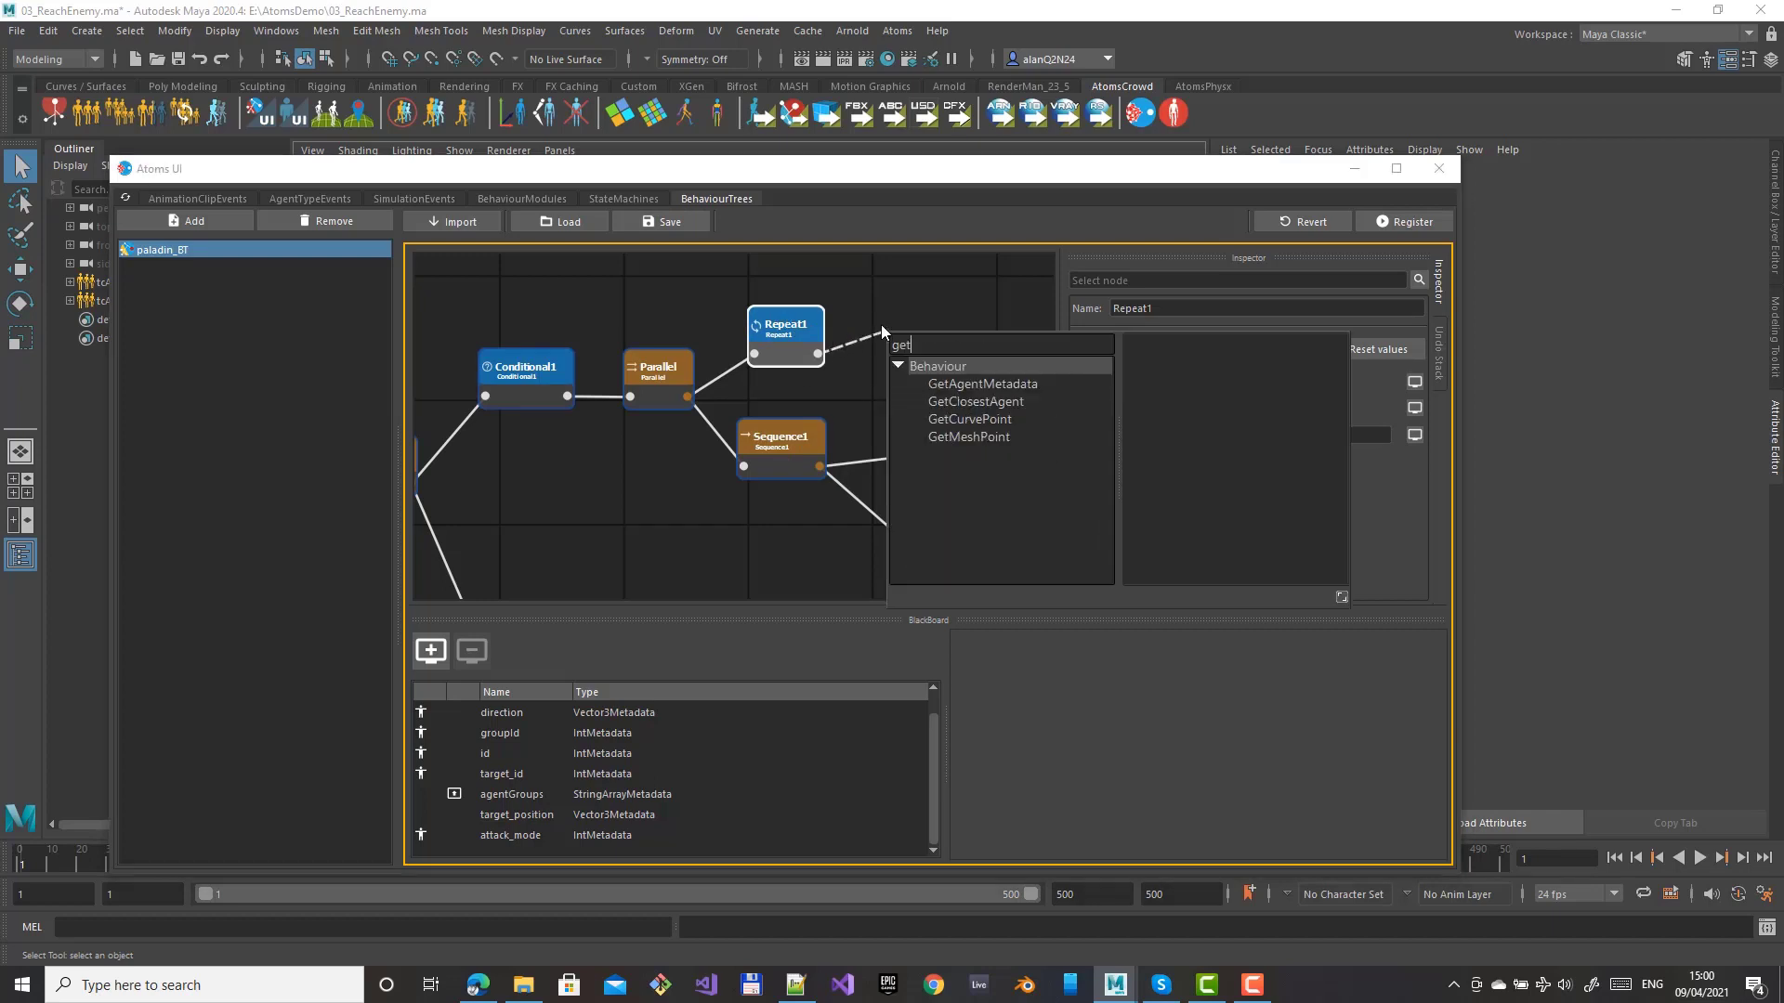
{"action": "key", "text": "Down"}
{"action": "key", "text": "Return"}
{"action": "left_click_drag", "start_coordinate": [950, 349], "coordinate": [939, 326]}
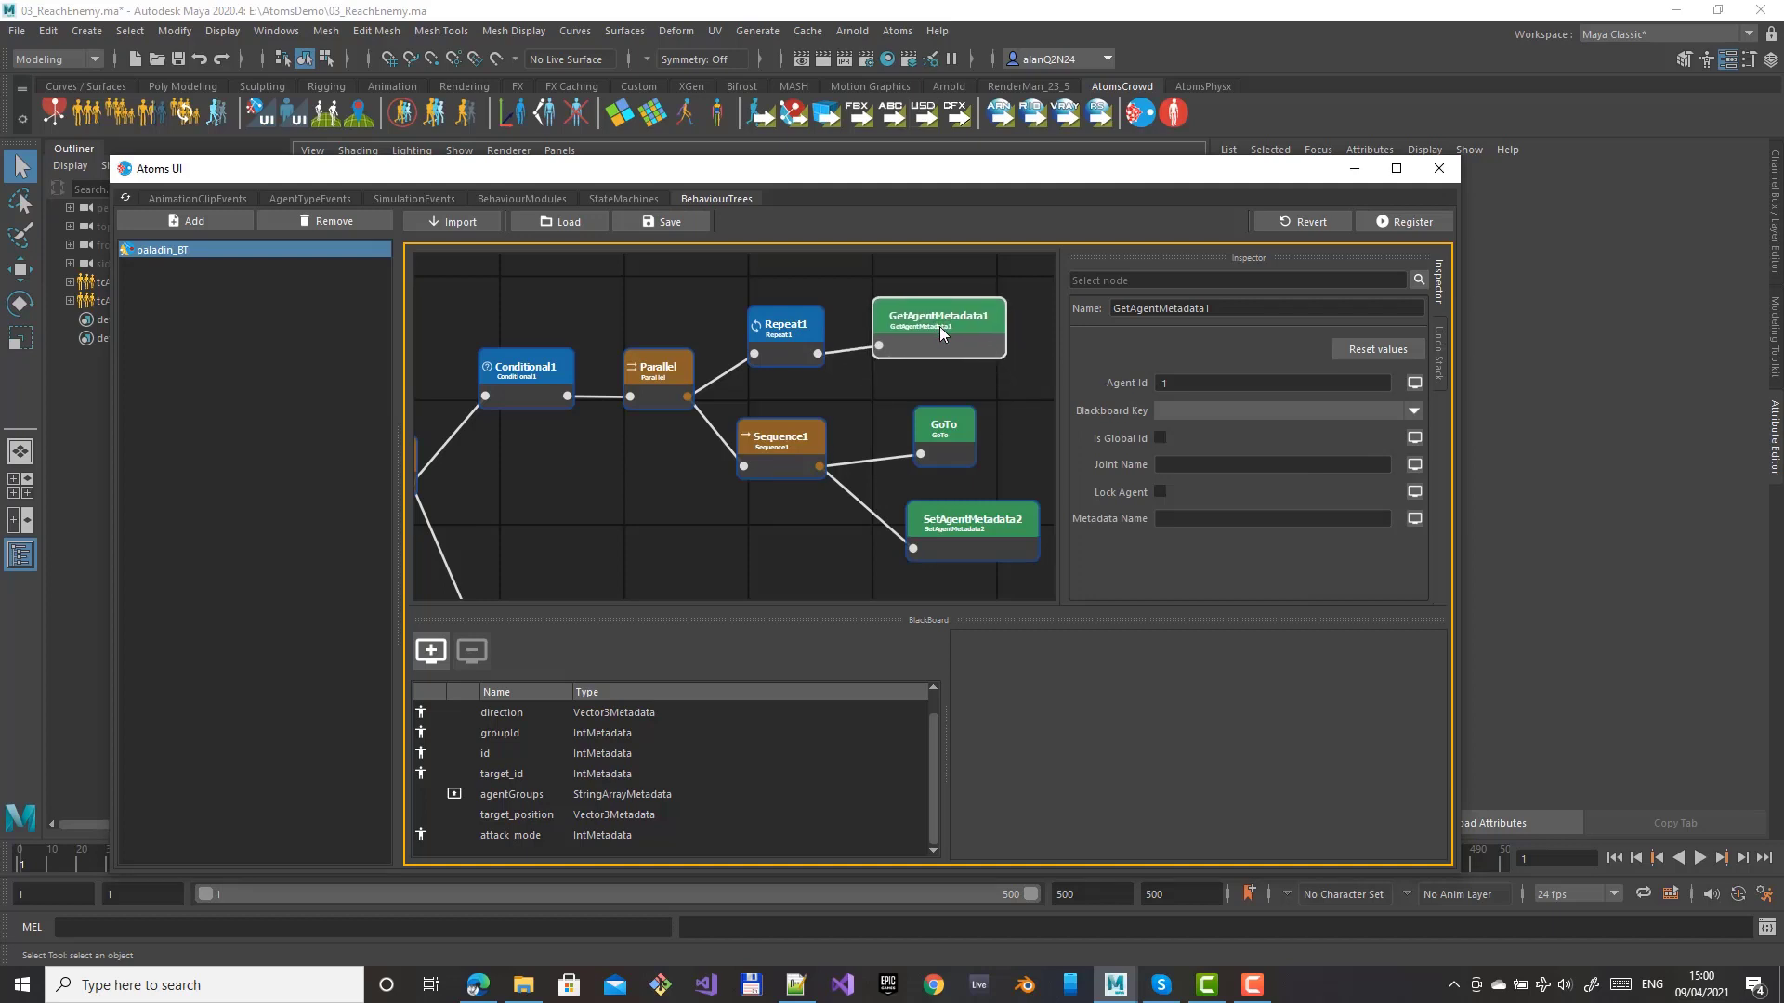
Set GetAgentMetadata1 to read position into target_position, link its Agent Id to target_id and enable Is Global Id
{"action": "left_click", "coordinate": [1413, 411]}
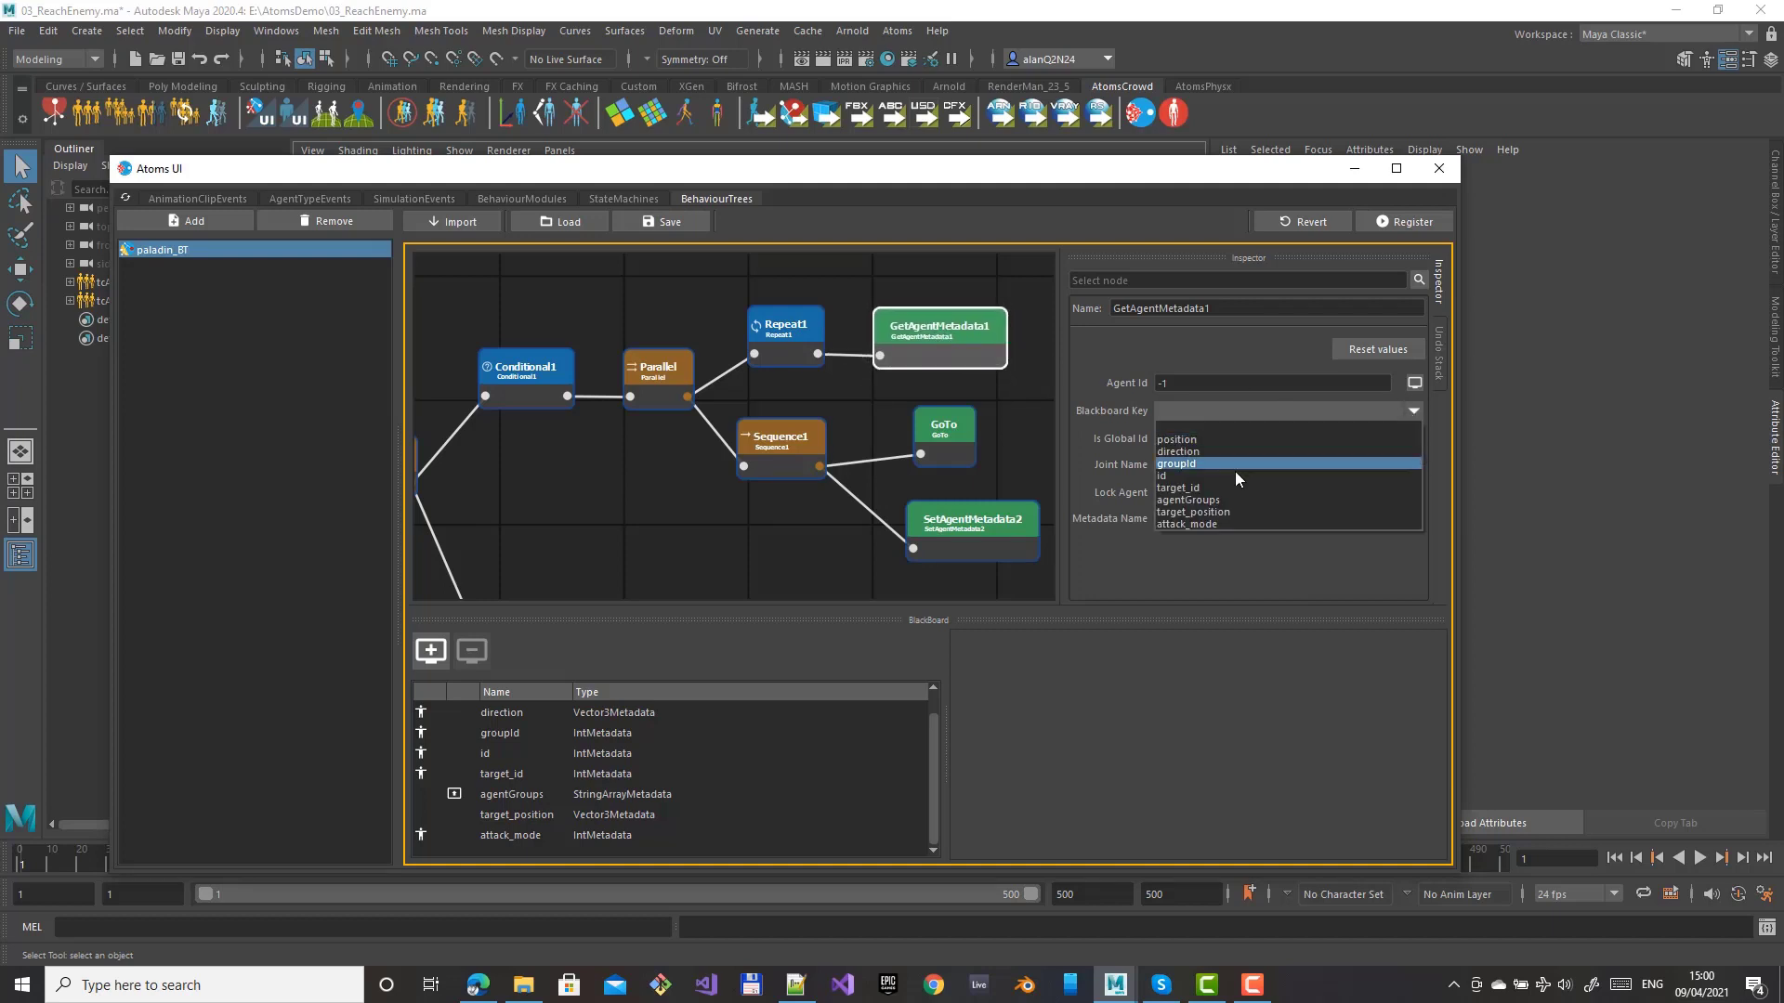
{"action": "left_click", "coordinate": [1202, 512]}
{"action": "left_click", "coordinate": [1203, 520]}
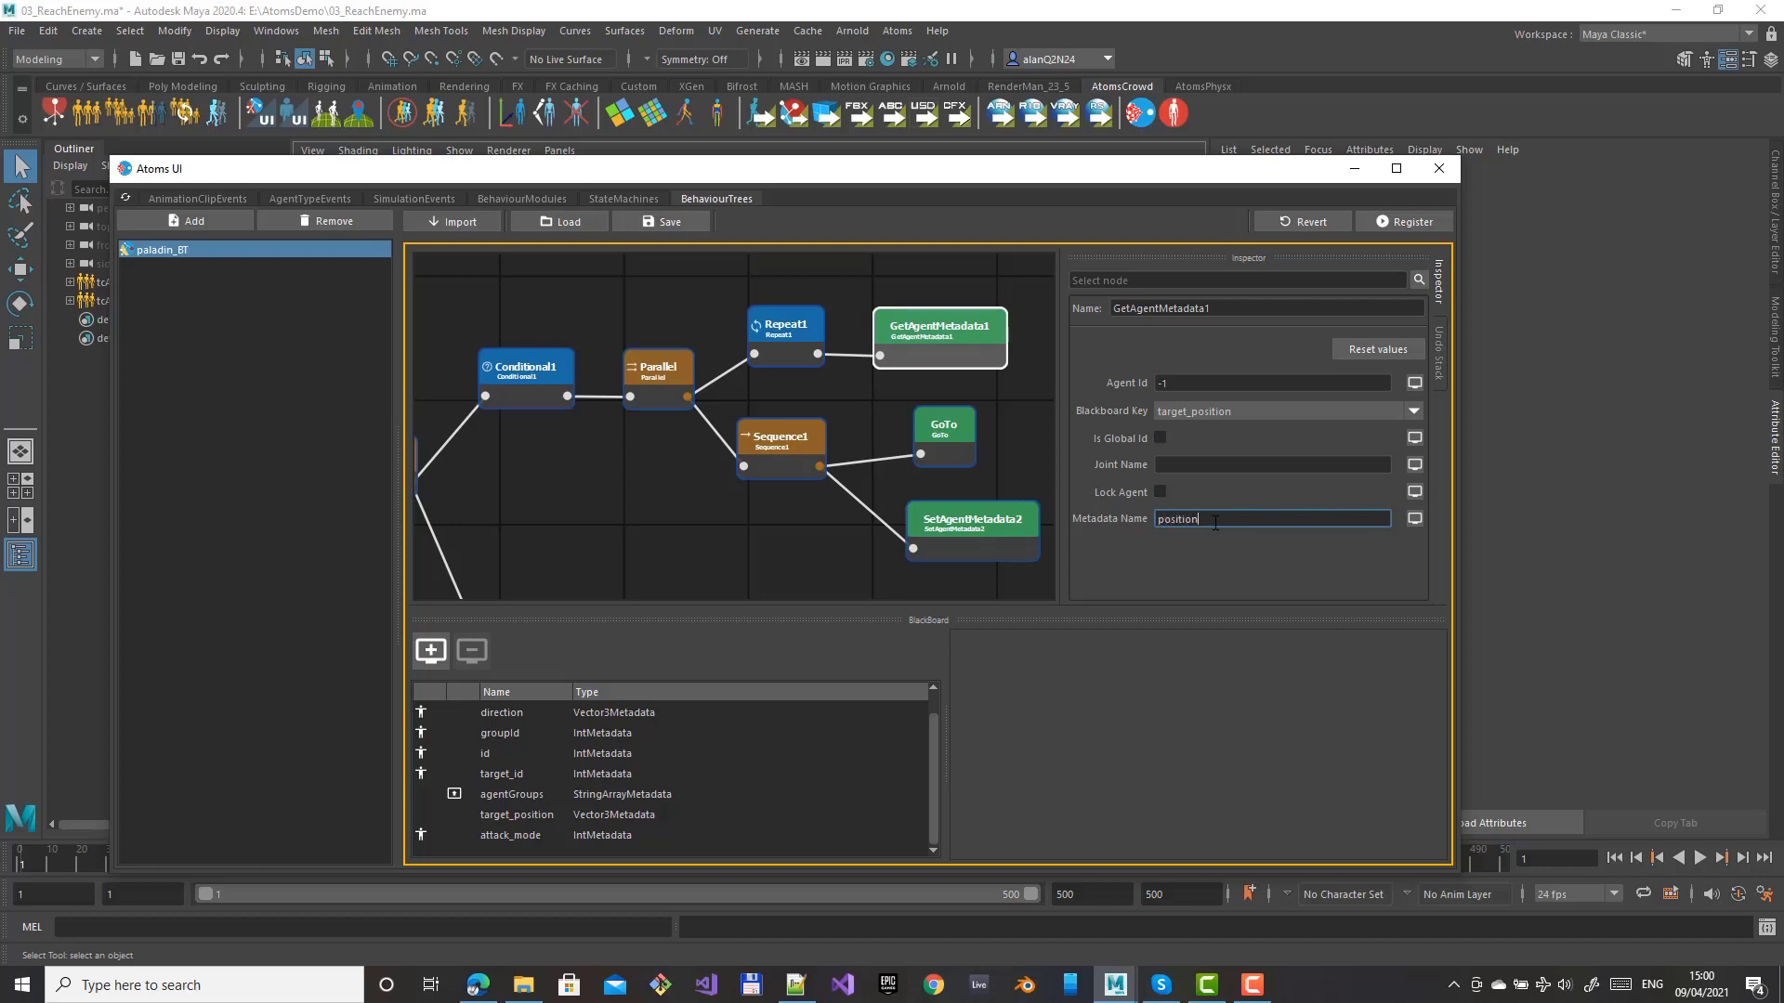
{"action": "left_click", "coordinate": [1414, 382]}
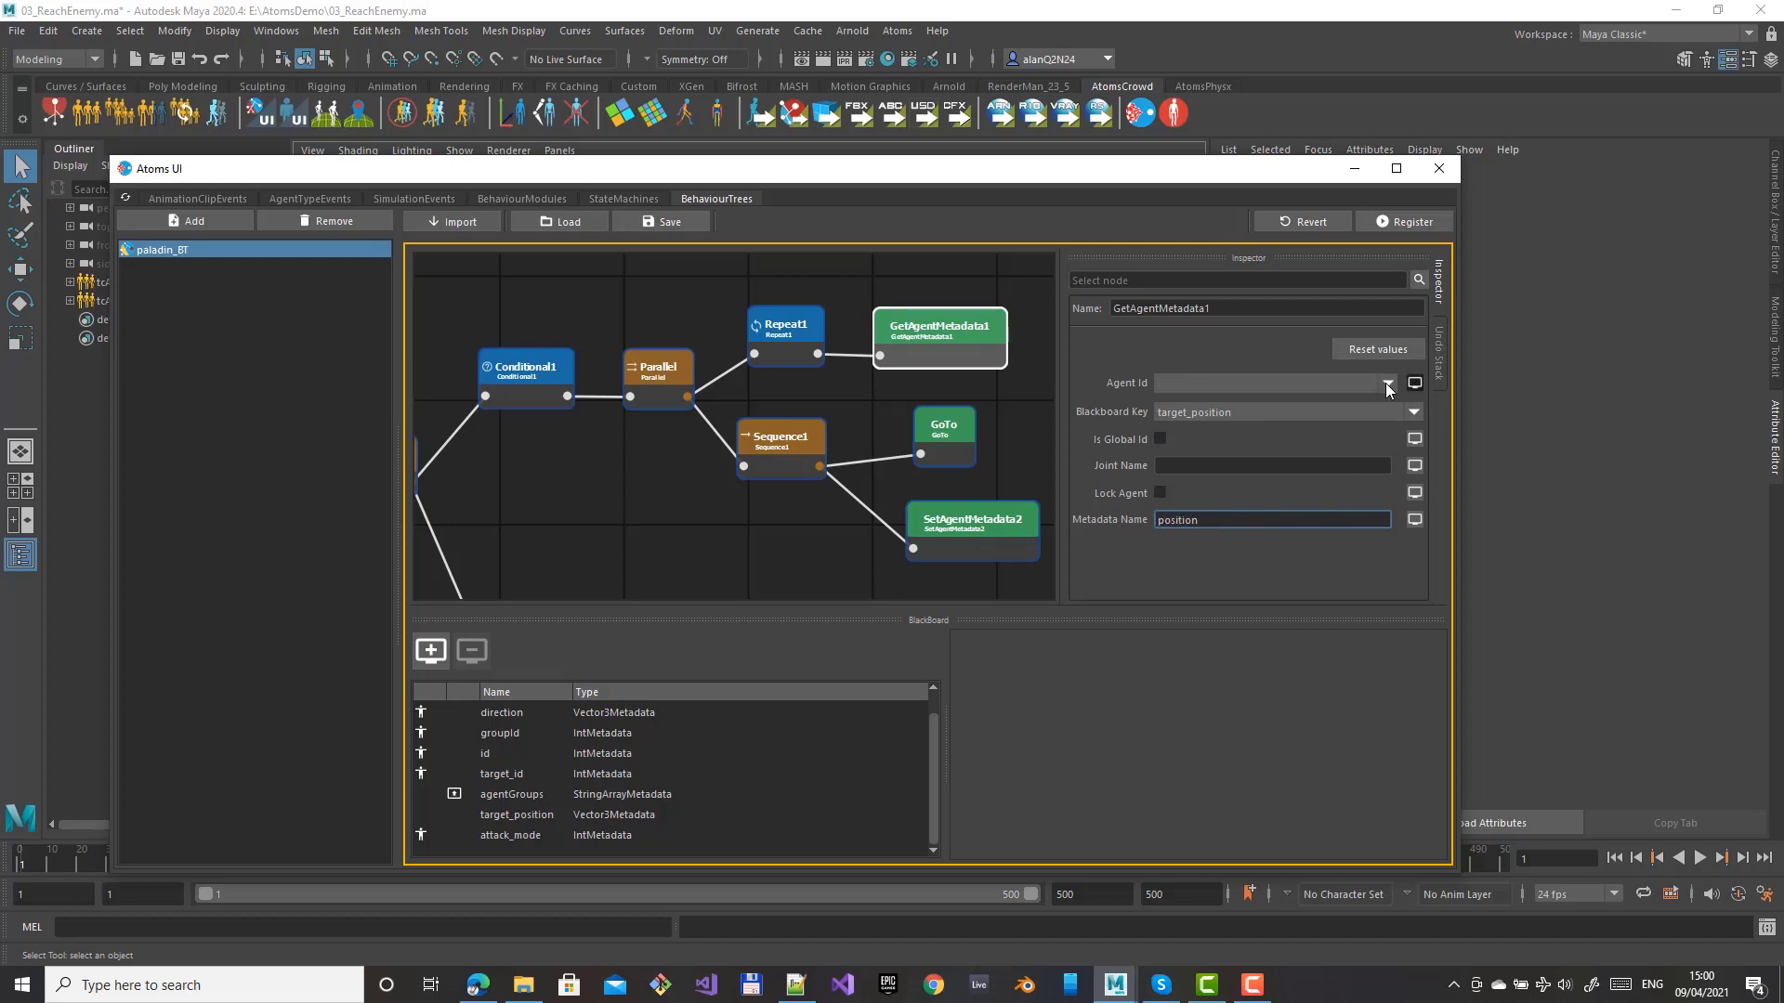
{"action": "left_click", "coordinate": [1385, 383]}
{"action": "left_click", "coordinate": [1203, 437]}
Review the GoTo, GetAgentMetadata1 and SetAgentMetadata2 settings, and register the paladin_BT behaviour tree
{"action": "left_click", "coordinate": [937, 425]}
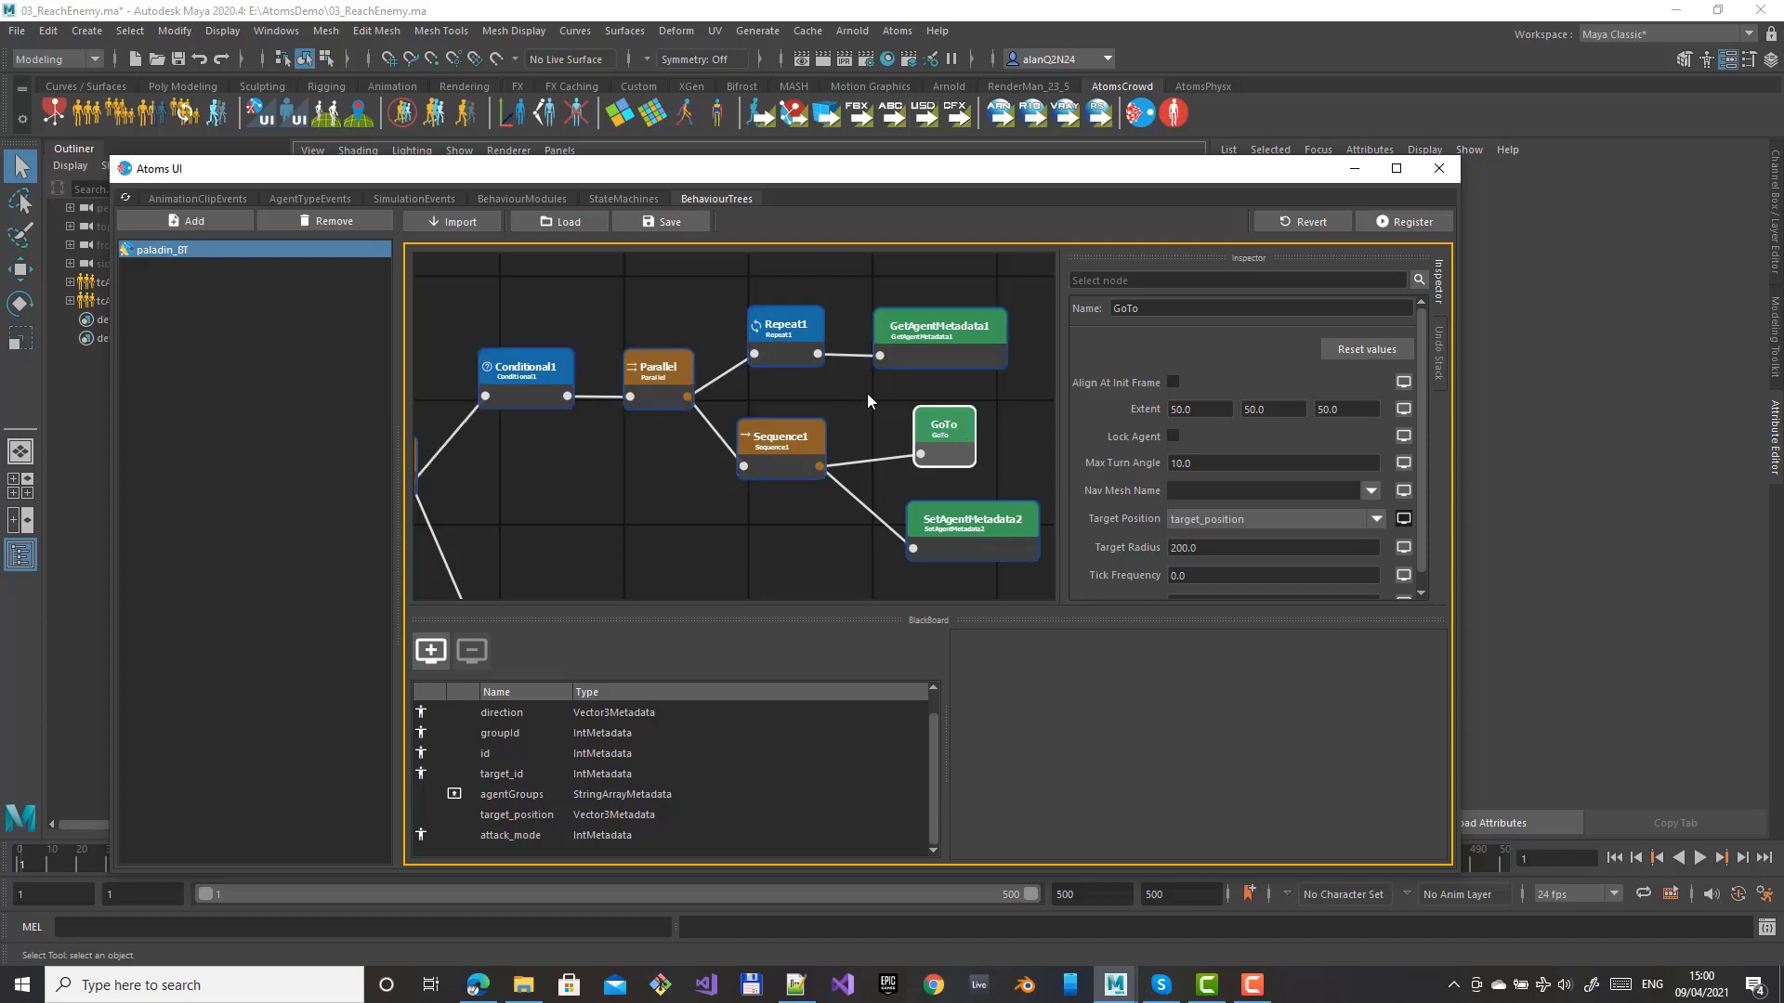
{"action": "left_click", "coordinate": [975, 327]}
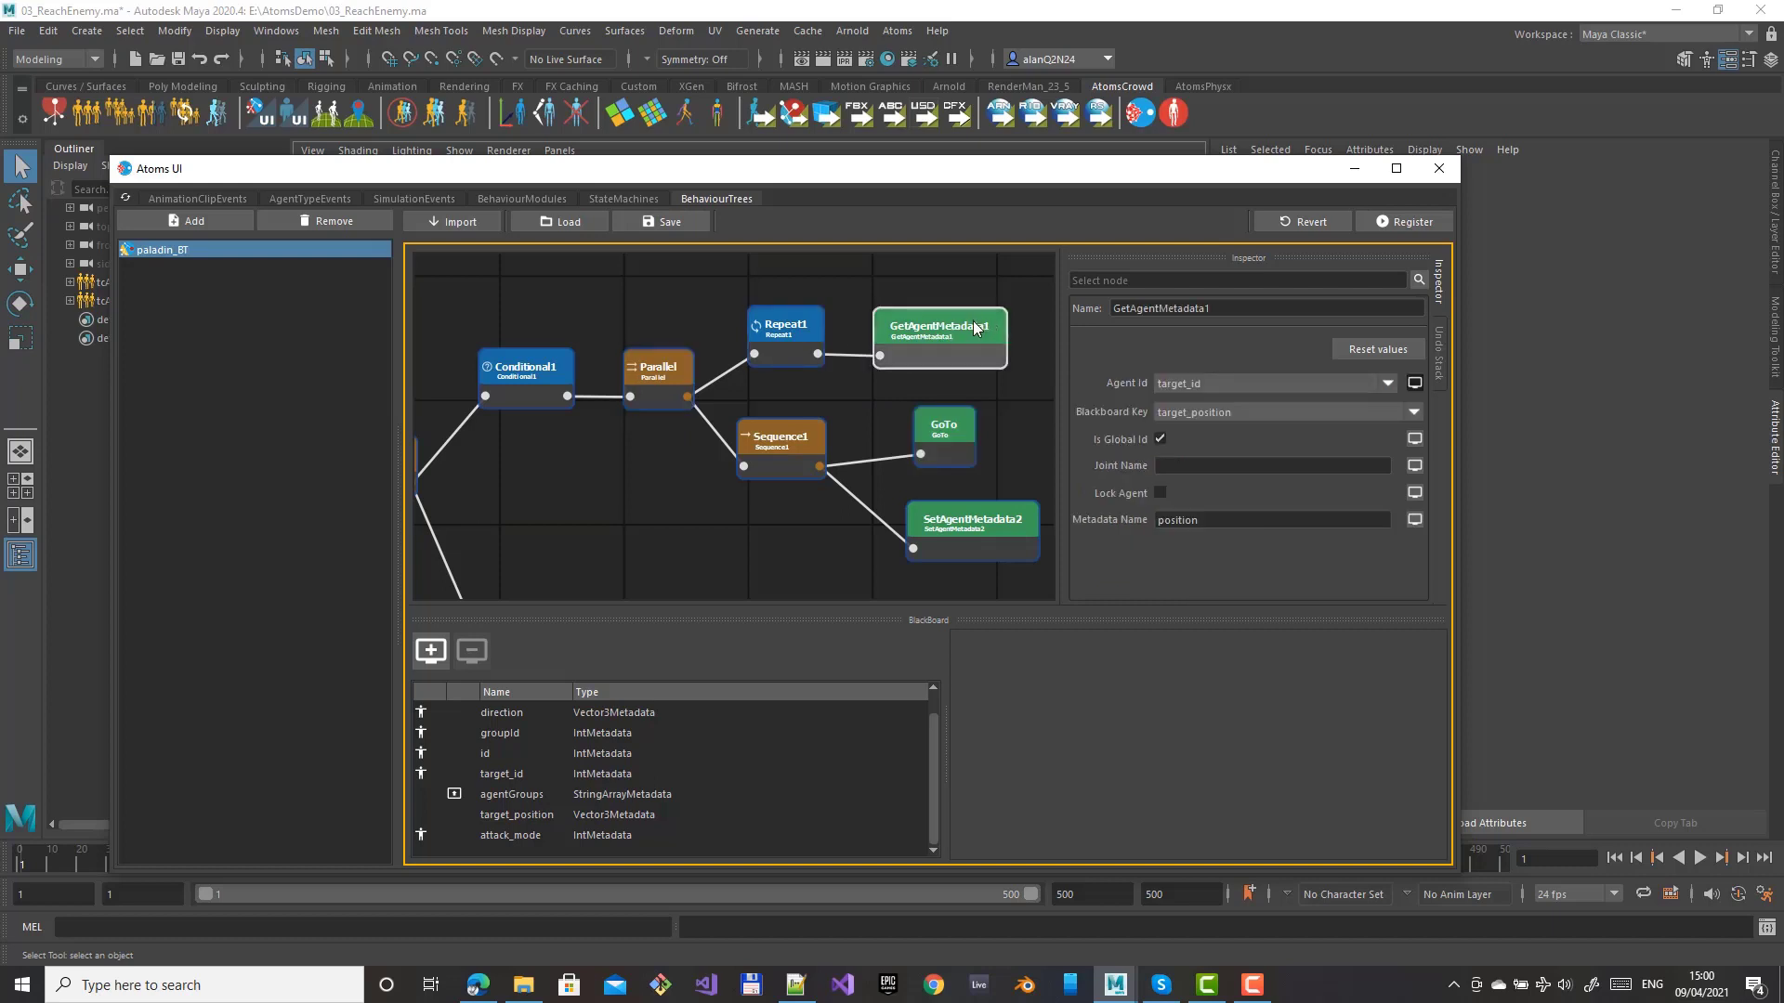
{"action": "left_click", "coordinate": [963, 442]}
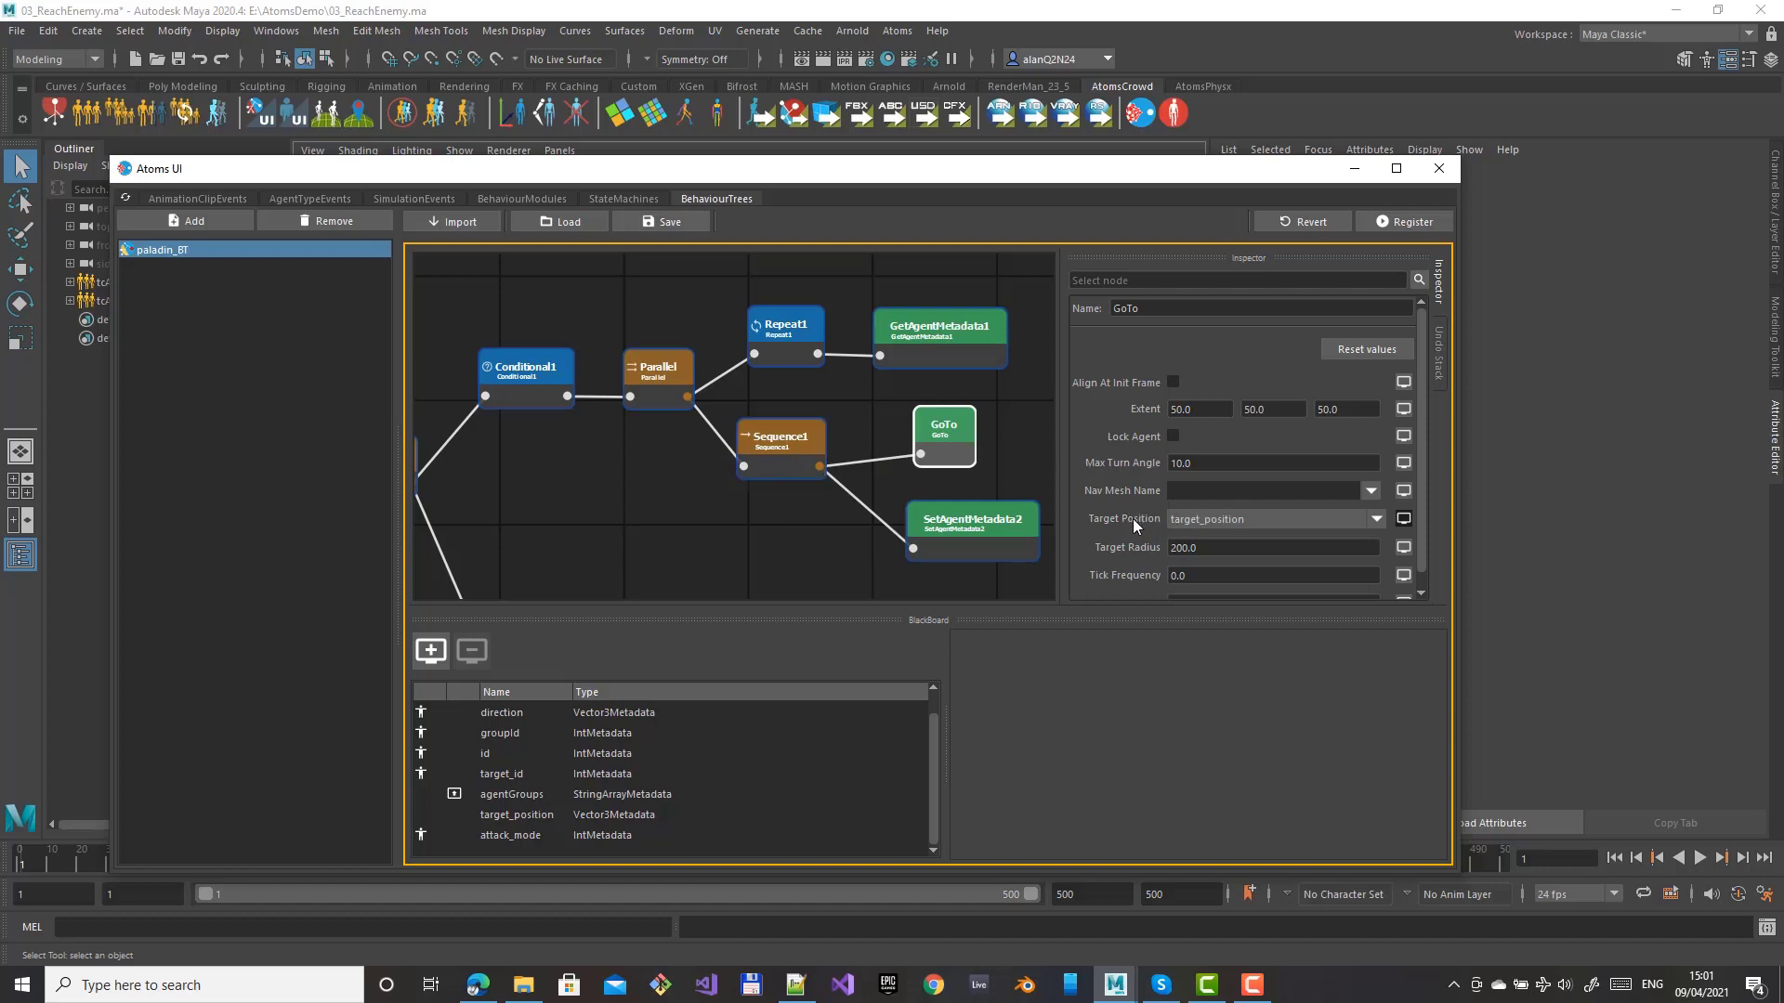
{"action": "left_click", "coordinate": [938, 517]}
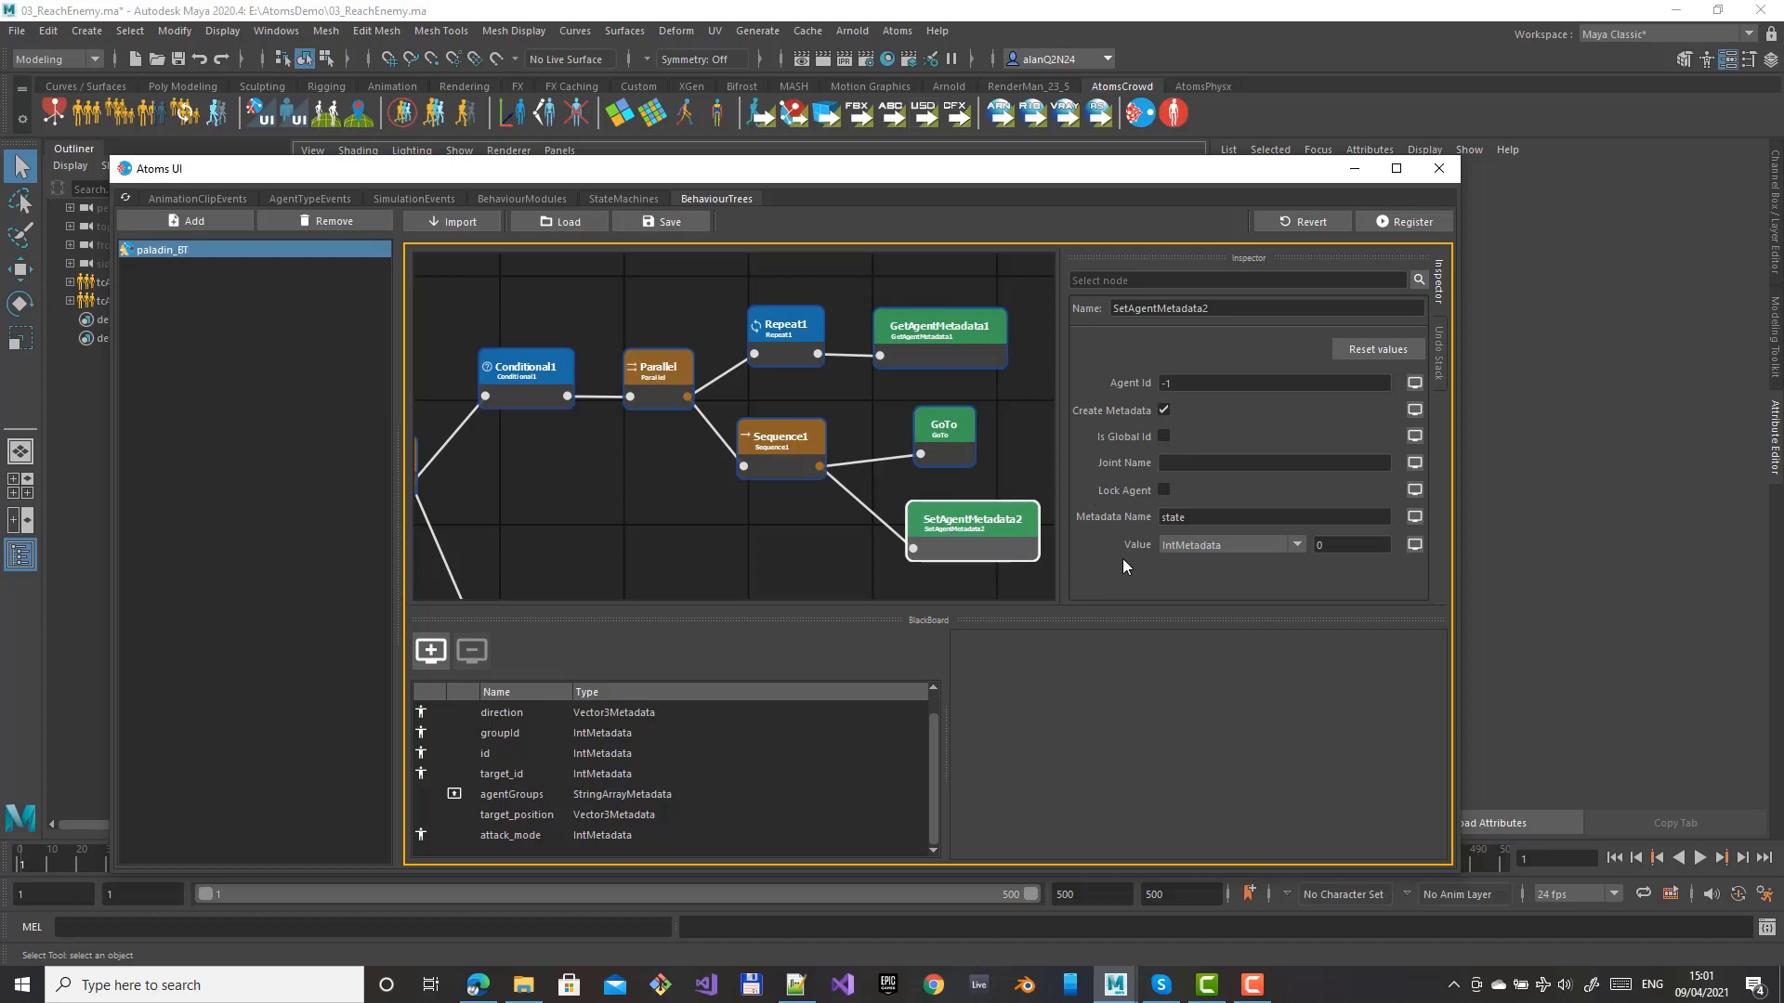
{"action": "left_click", "coordinate": [1406, 225]}
{"action": "middle_click_drag", "start_coordinate": [854, 422], "coordinate": [797, 375]}
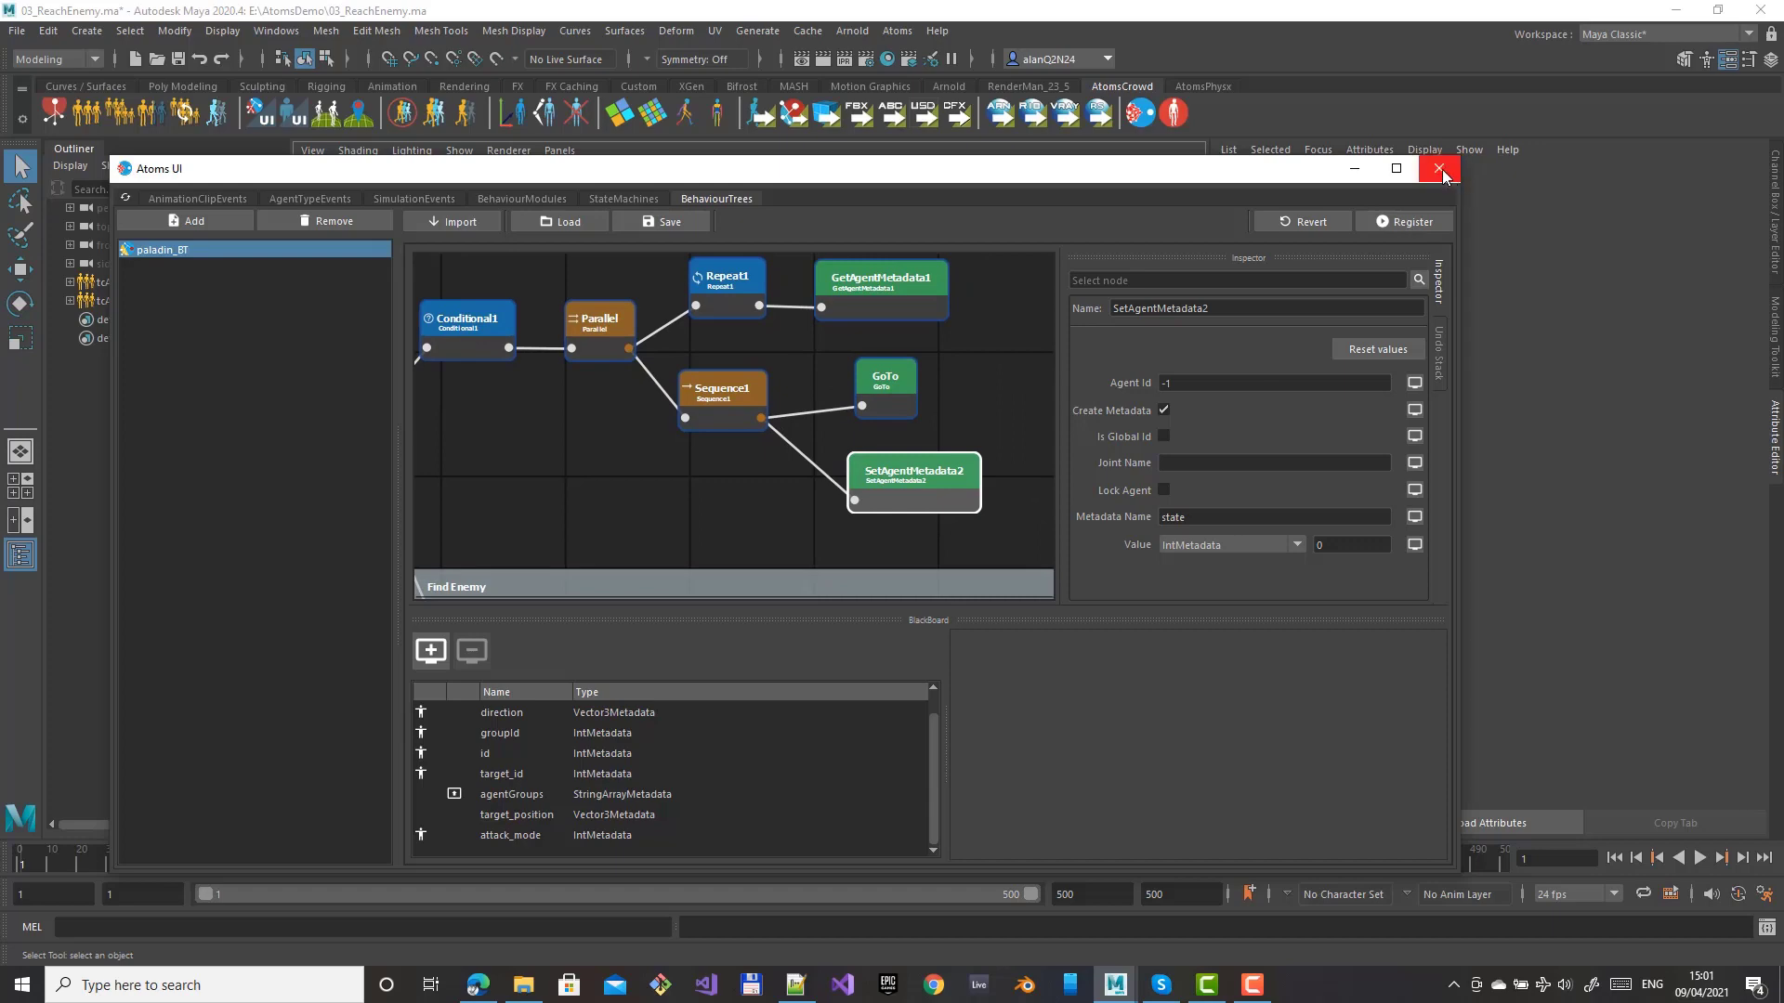
Close the Atoms UI, play the crowd simulation in Maya, and rewind to the first frame
{"action": "left_click", "coordinate": [1441, 171]}
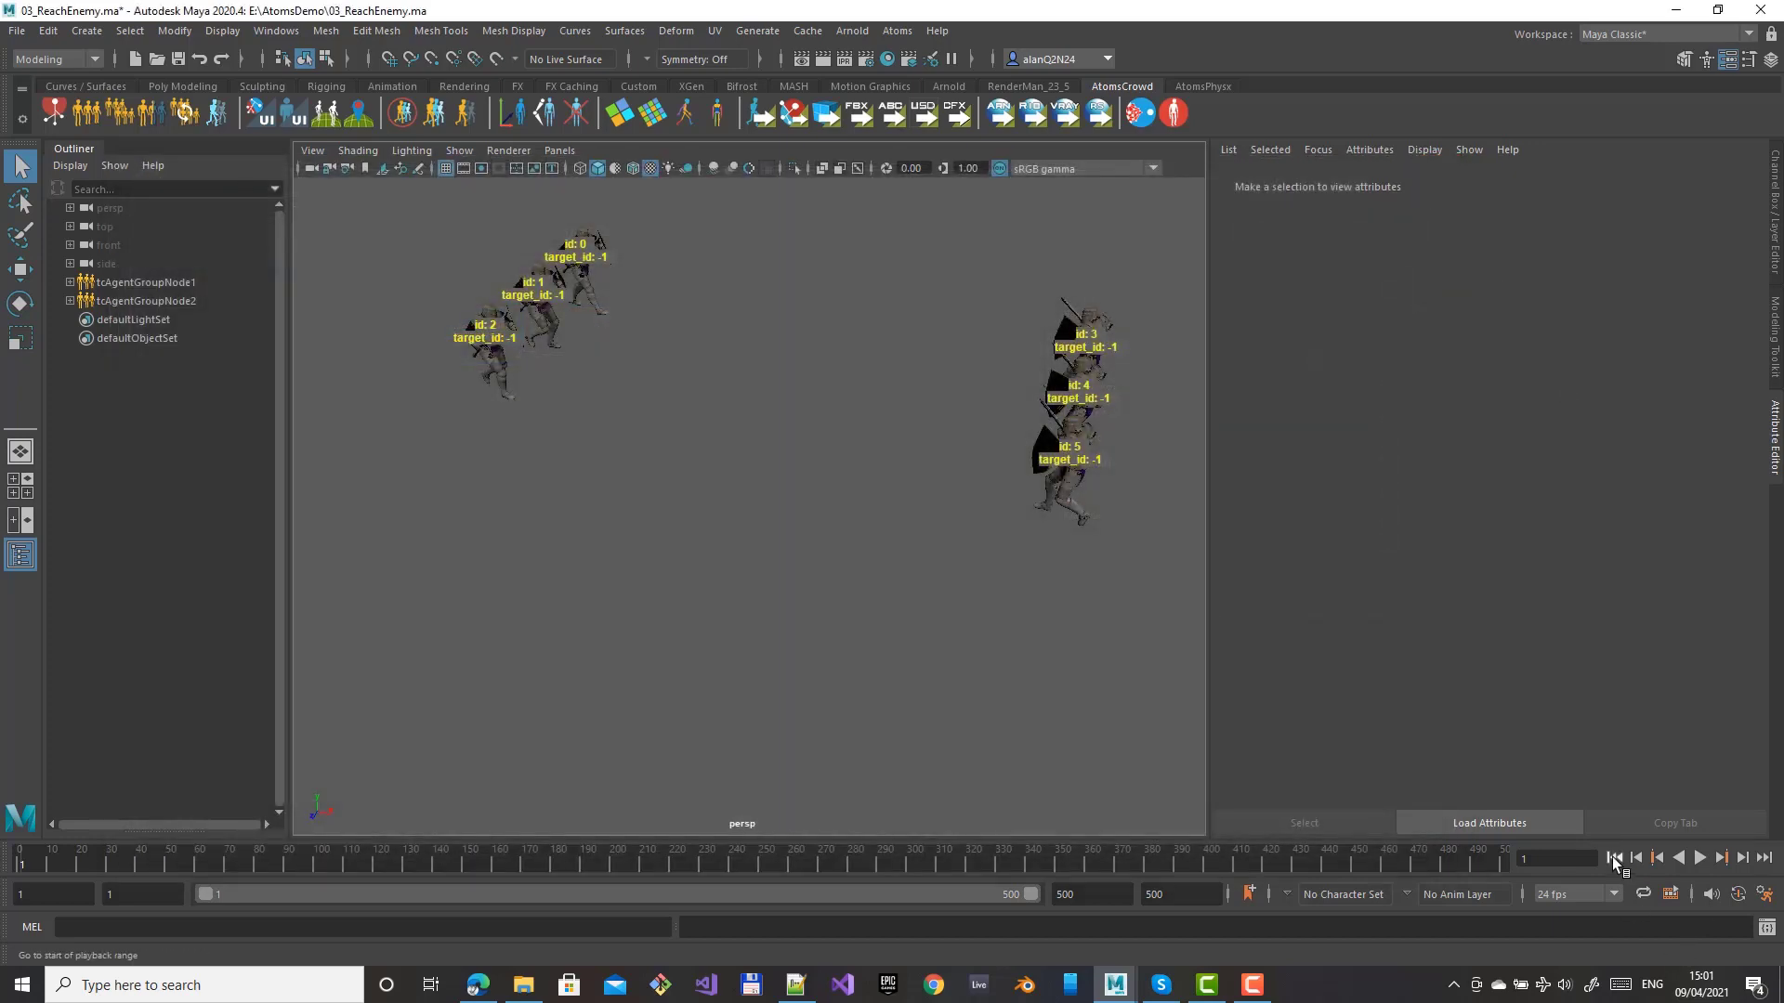
{"action": "left_click", "coordinate": [1699, 859]}
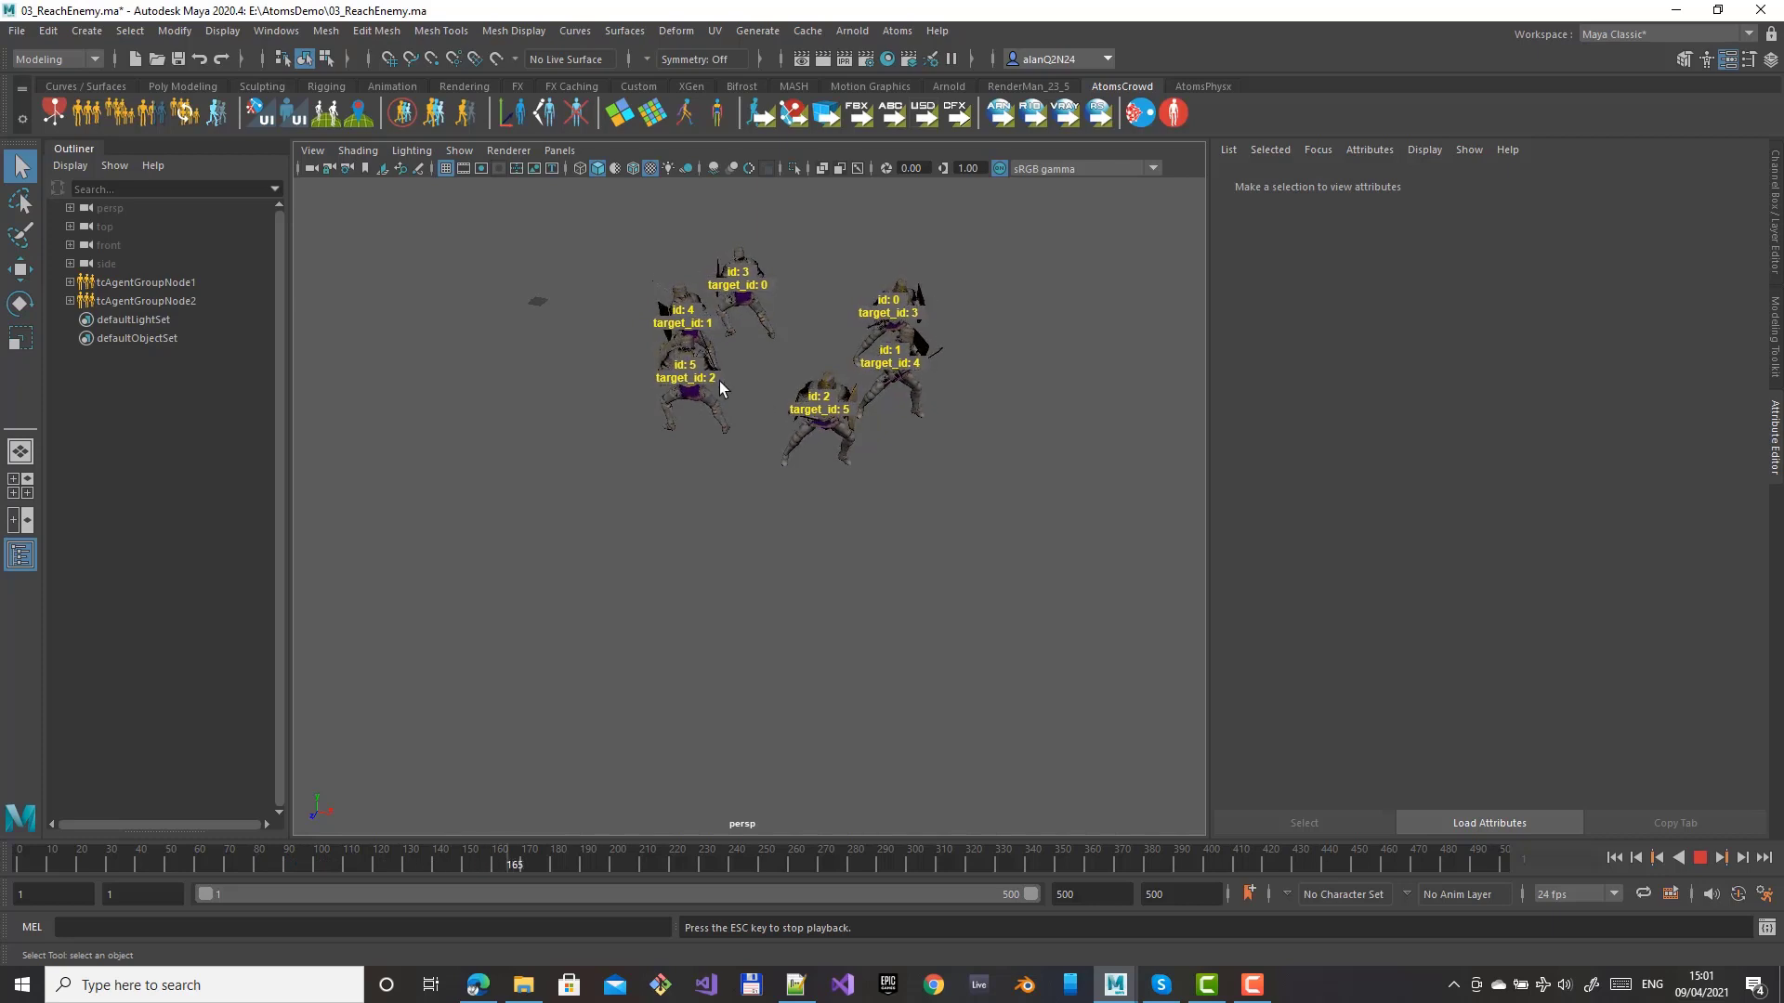
{"action": "left_click", "coordinate": [1699, 860]}
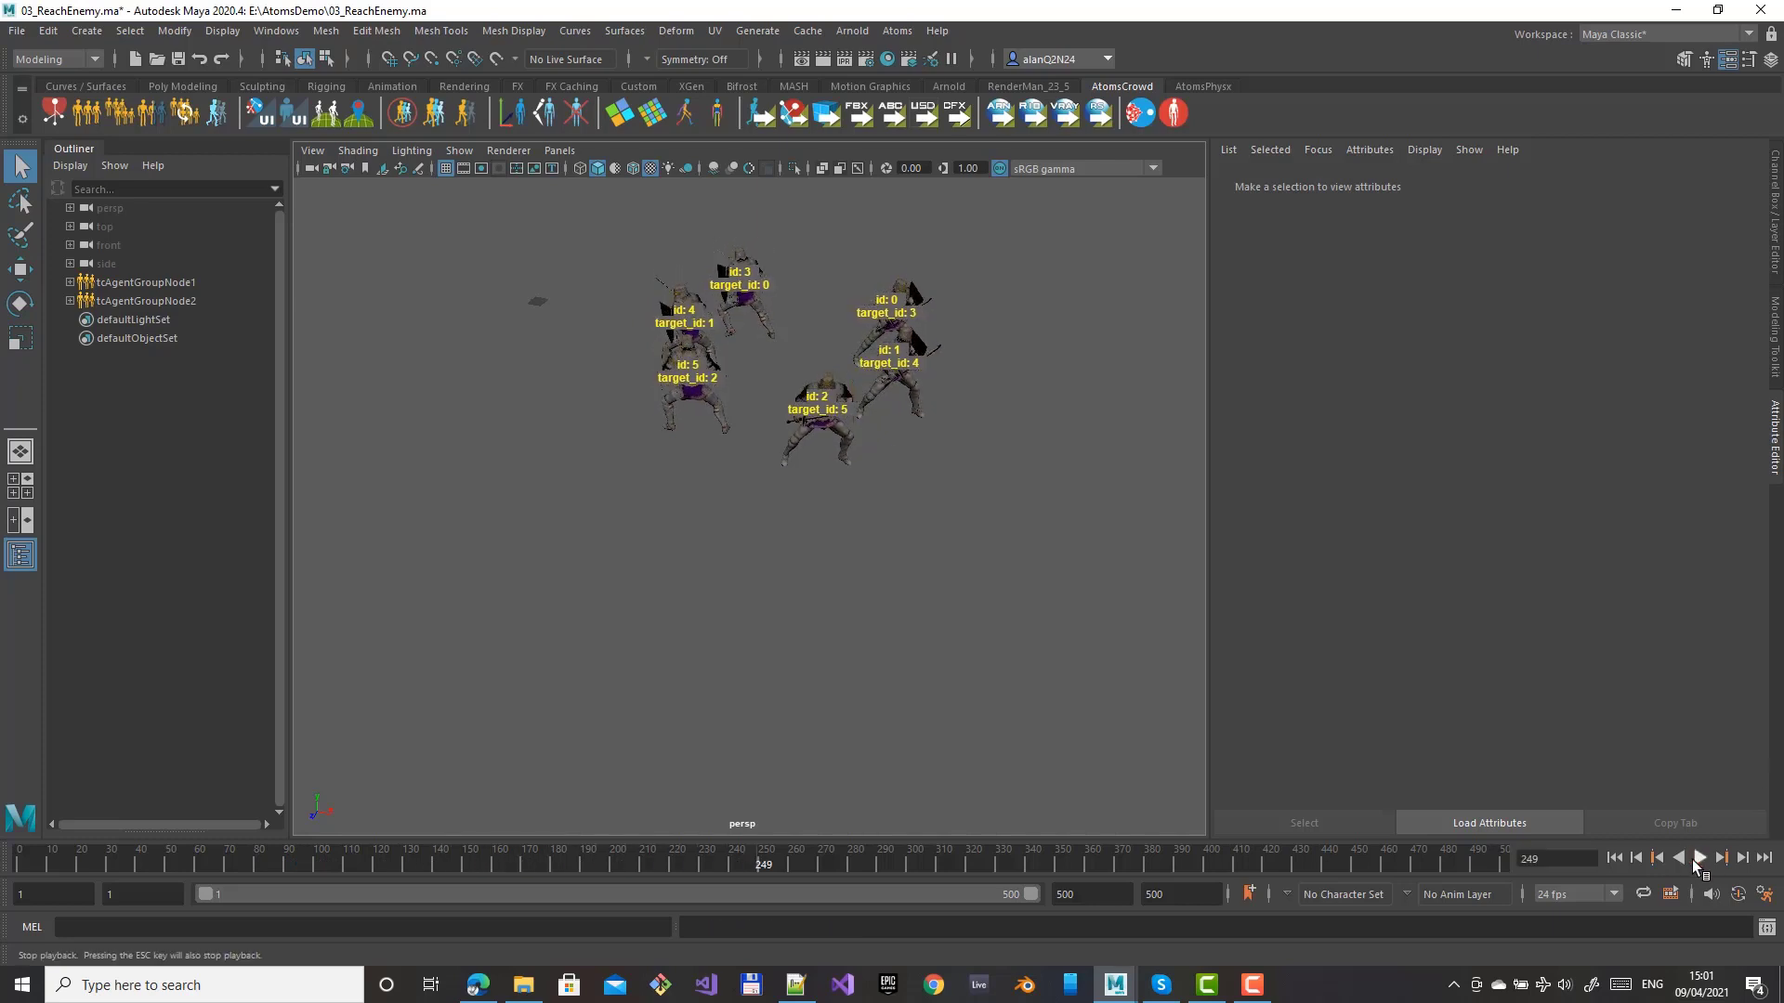
{"action": "left_click", "coordinate": [1616, 859]}
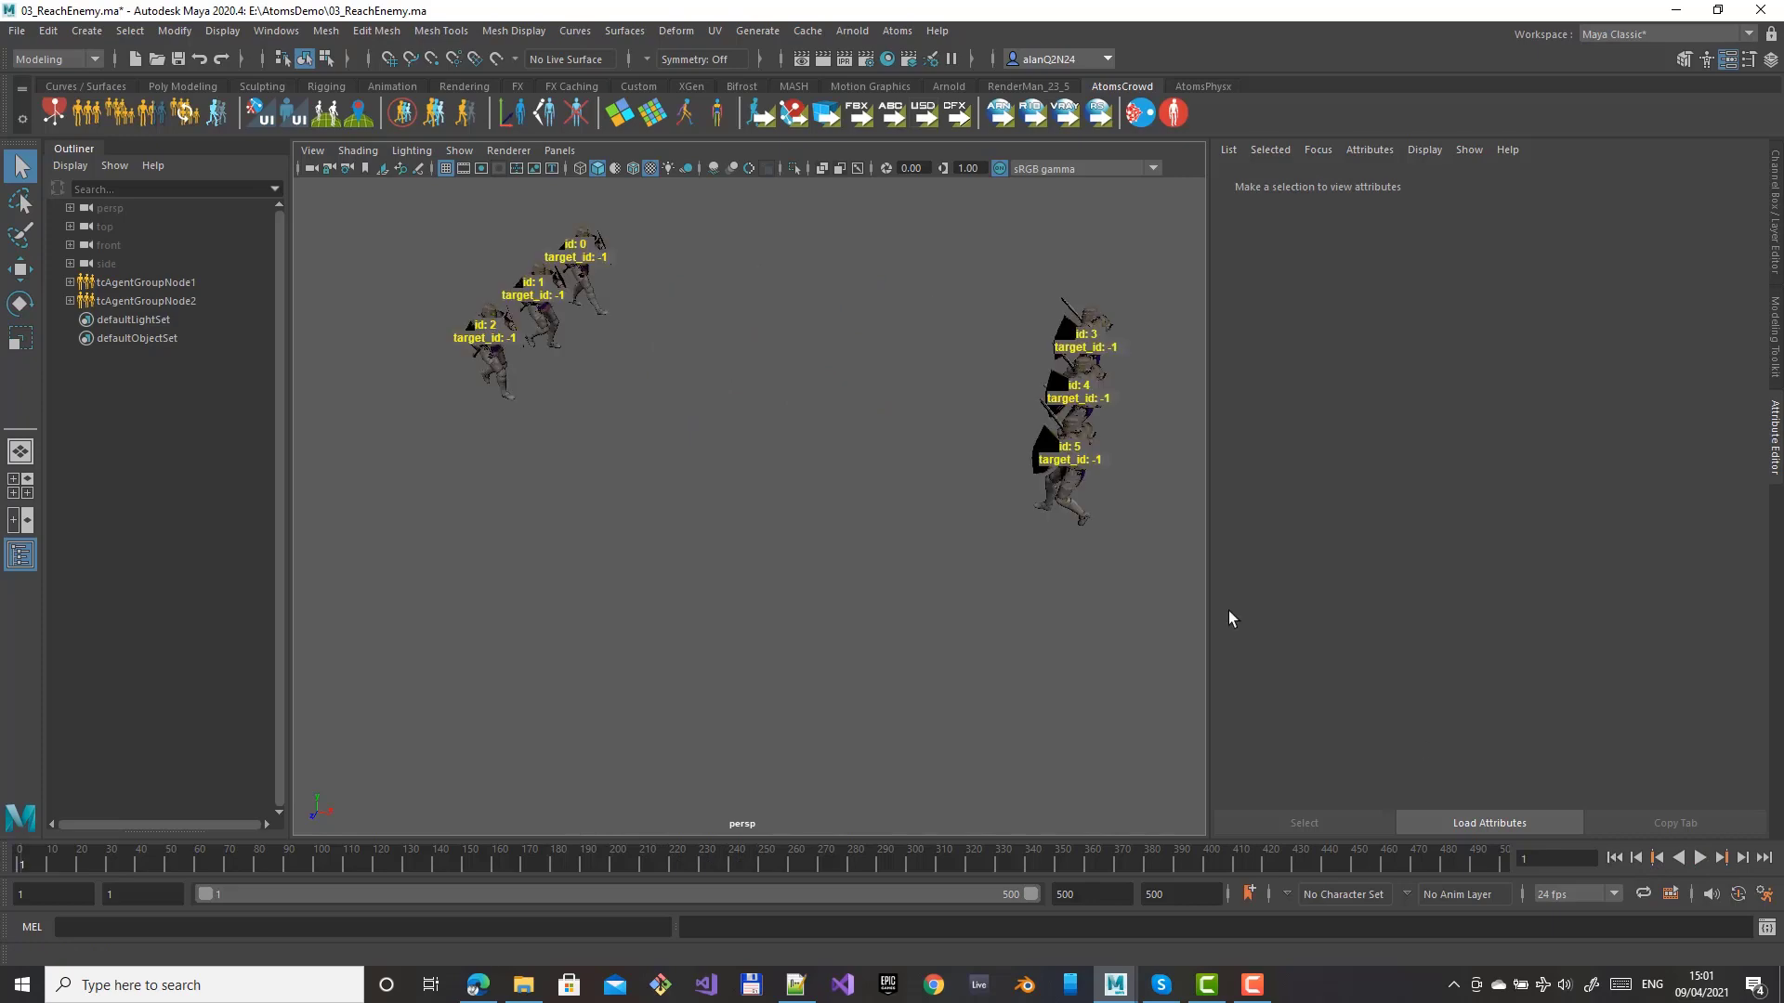
Reopen the Atoms UI, examine the swordandshieldrun animation clip's loop and transition frame settings, and close the window
{"action": "left_click", "coordinate": [897, 34]}
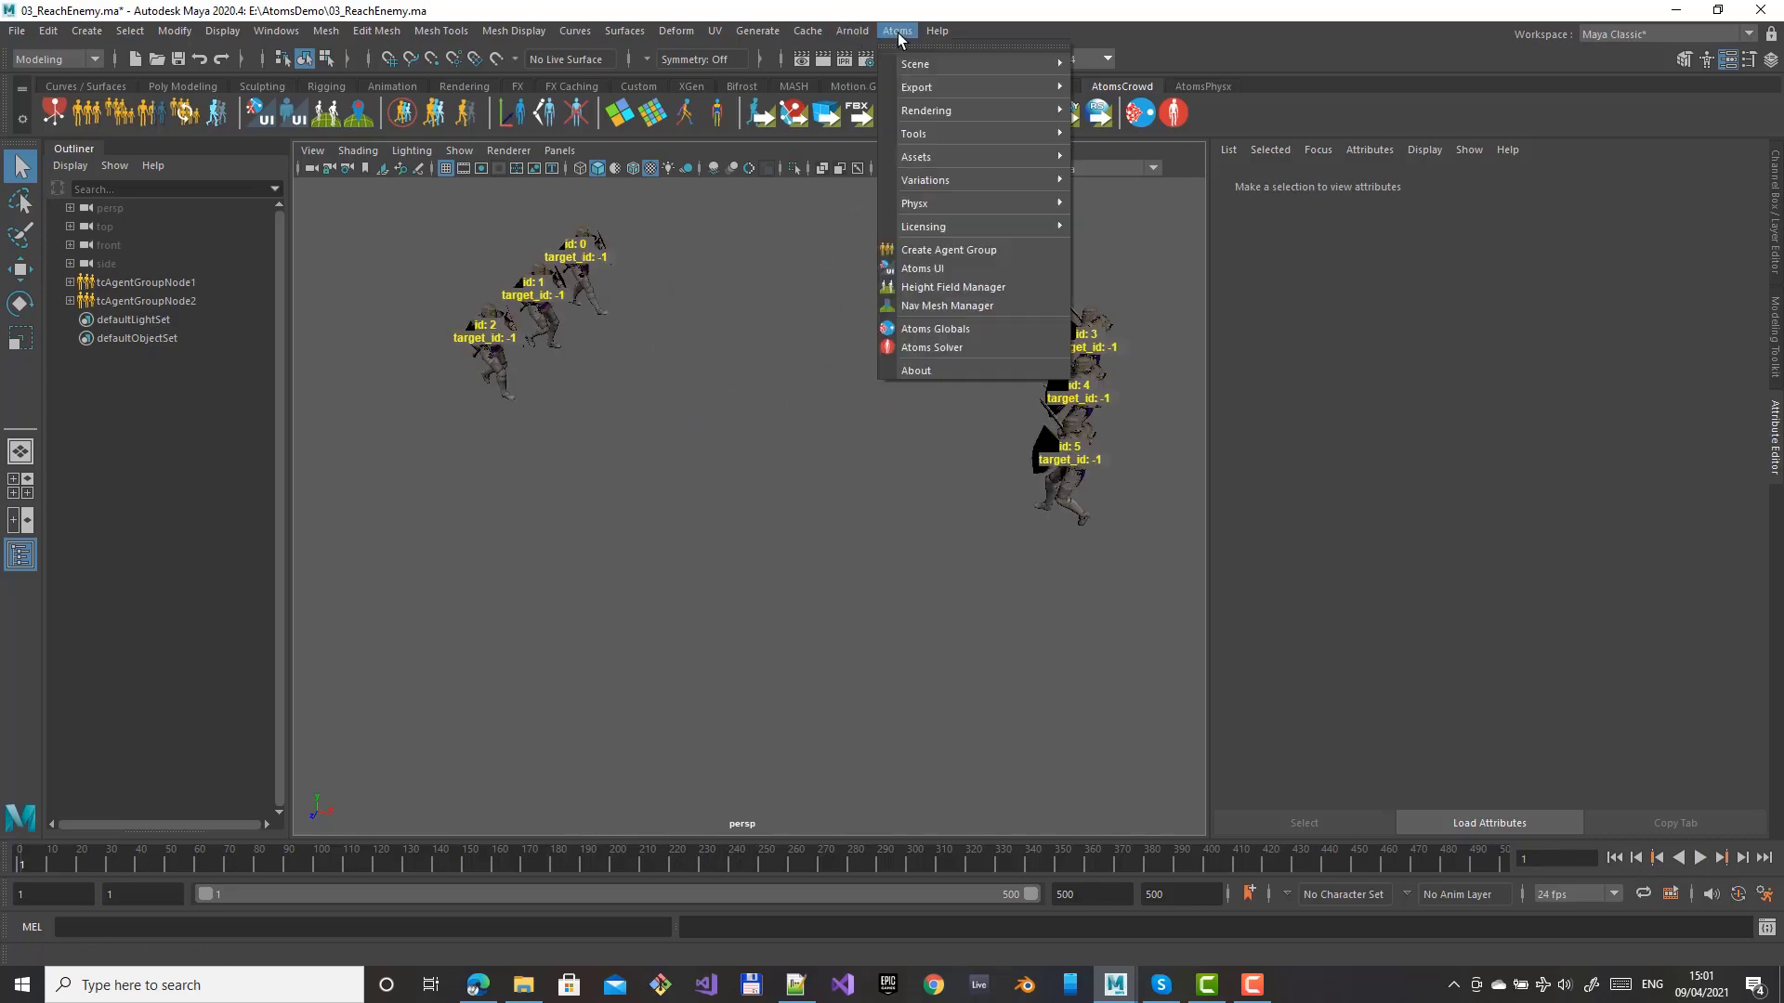
{"action": "left_click", "coordinate": [928, 270]}
{"action": "left_click", "coordinate": [323, 164]}
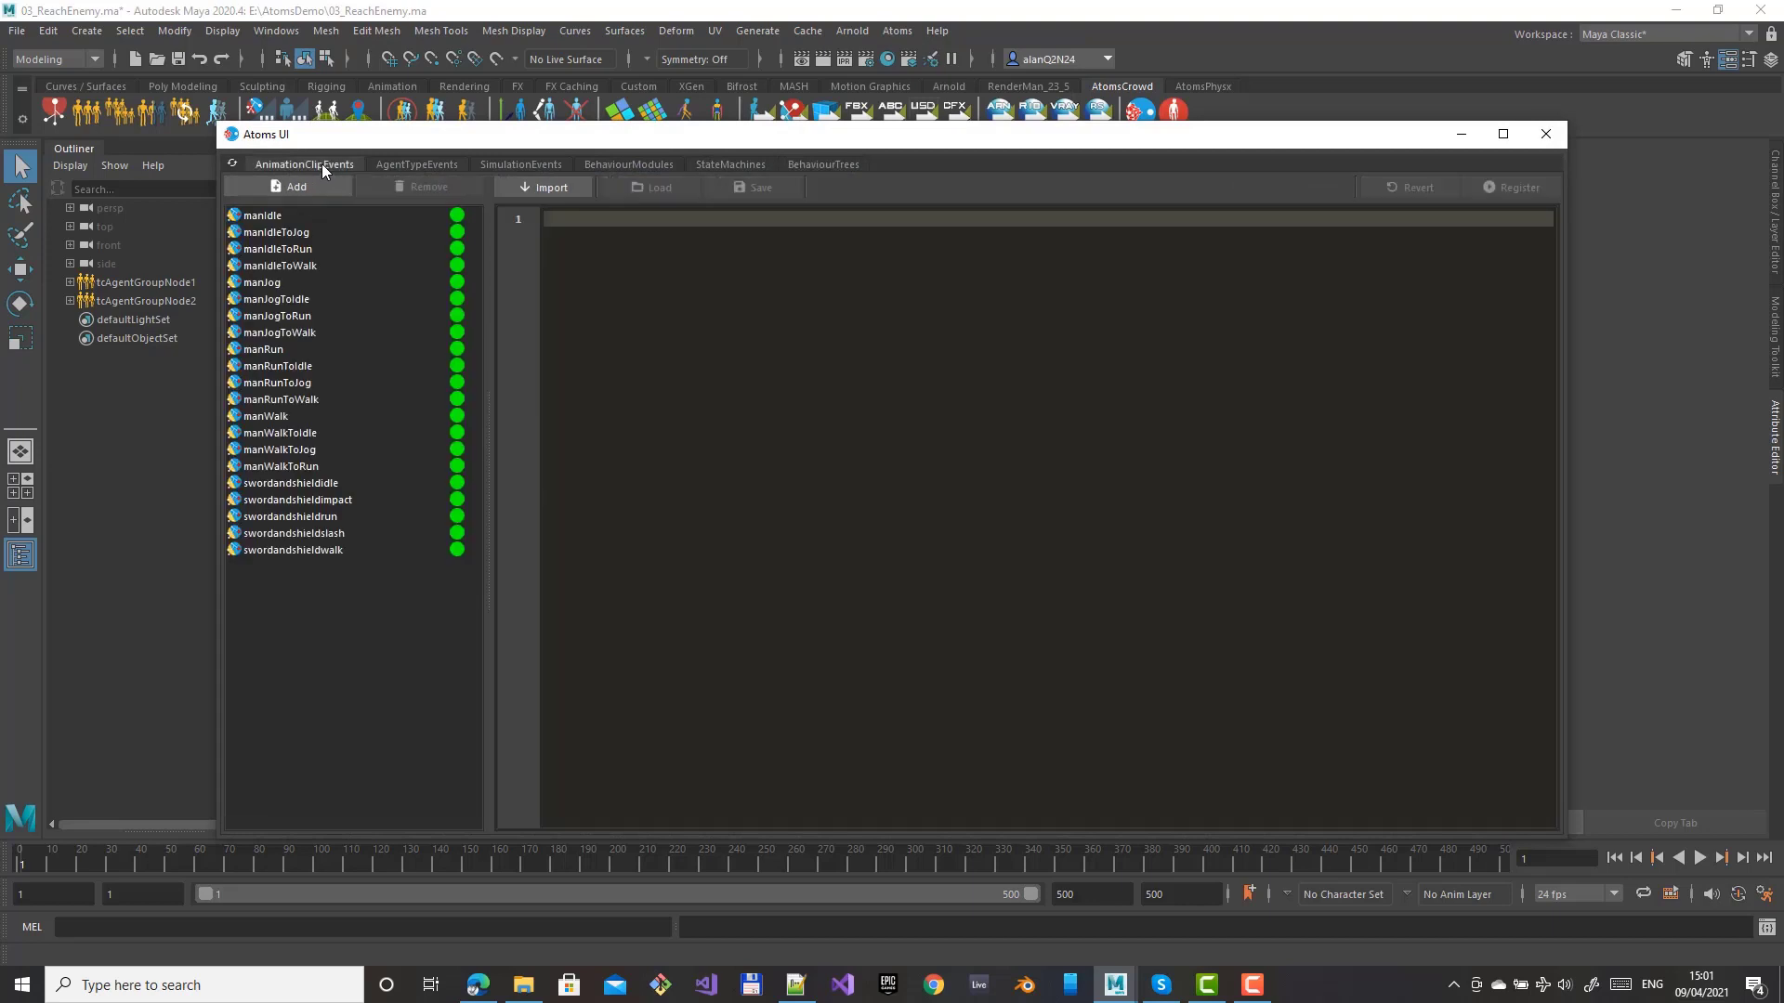
{"action": "left_click", "coordinate": [312, 518]}
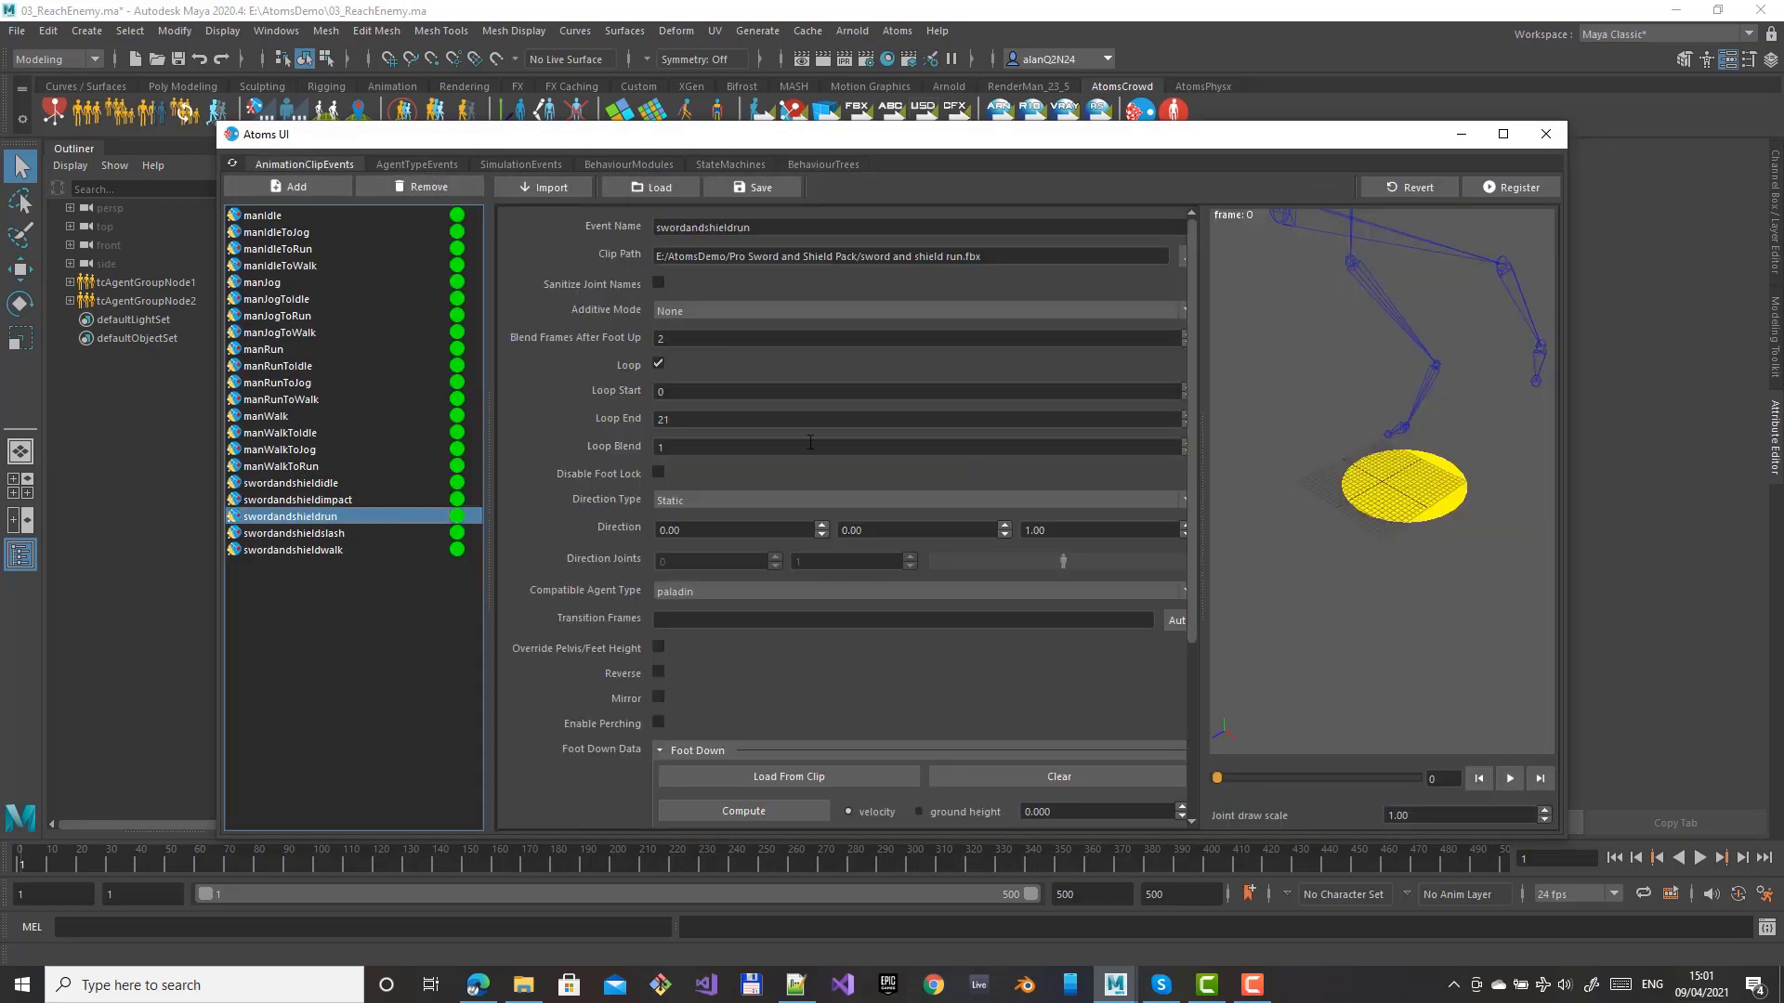
{"action": "left_click_drag", "start_coordinate": [1202, 497], "coordinate": [1229, 497]}
{"action": "left_click", "coordinate": [698, 621]}
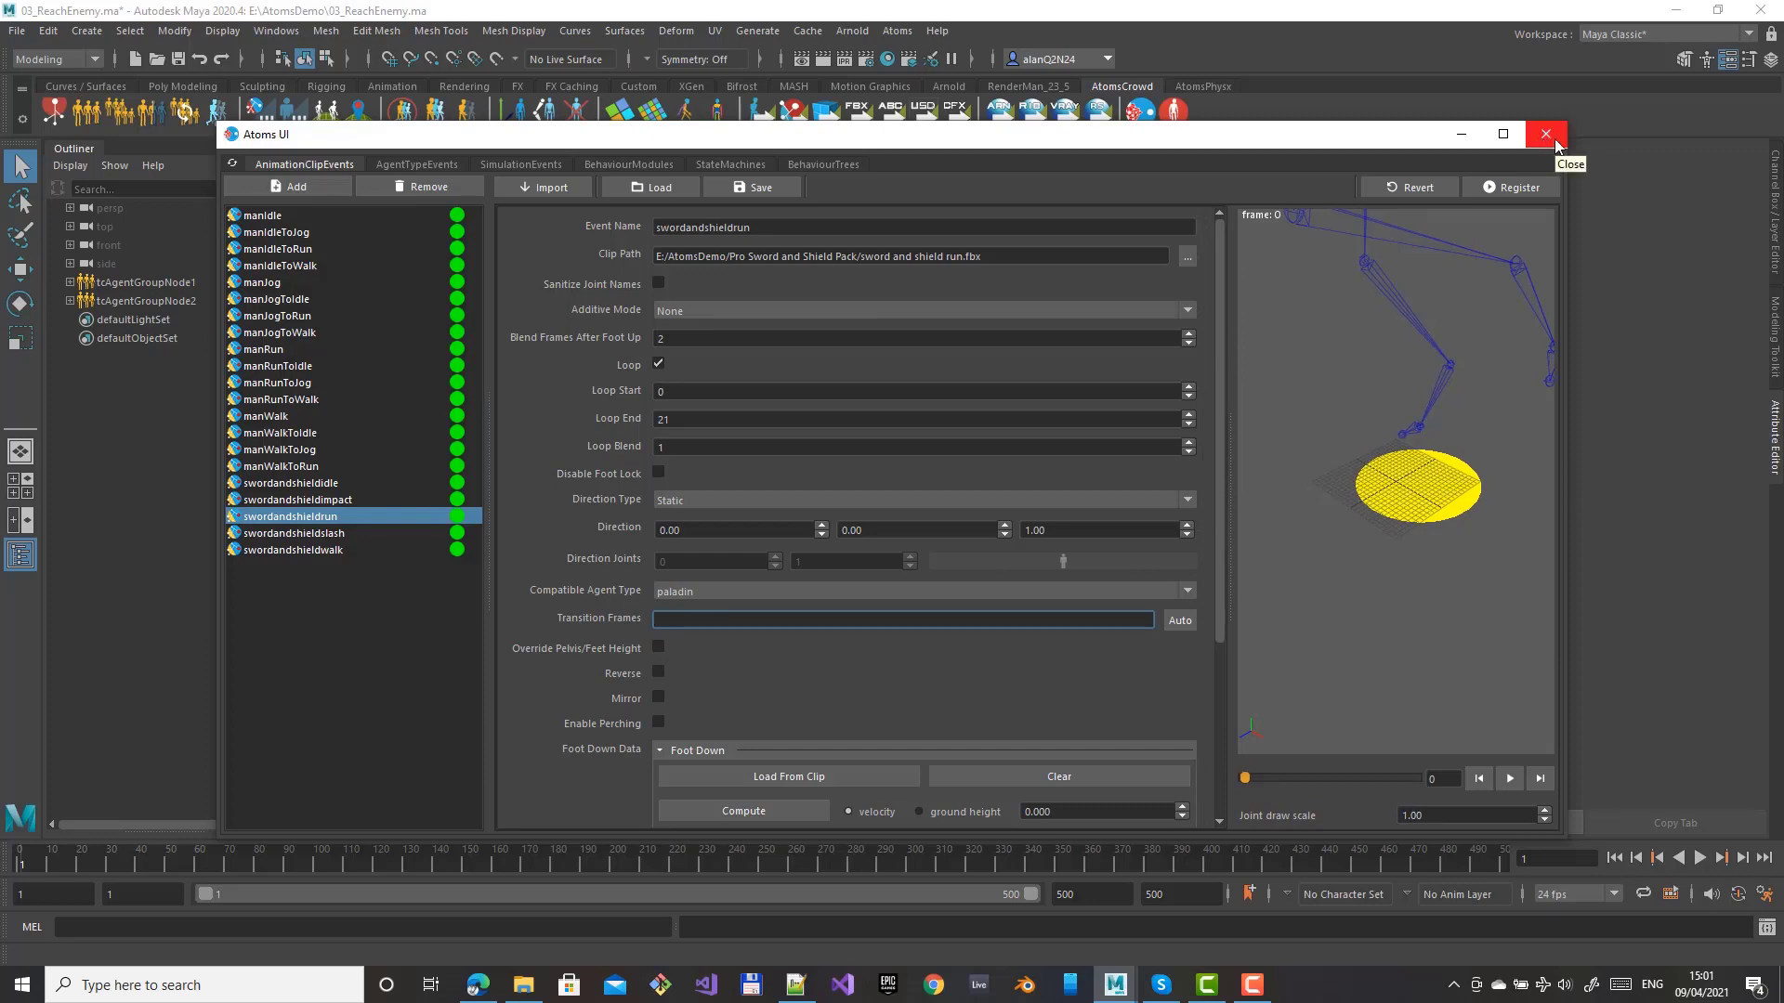
{"action": "left_click", "coordinate": [1545, 134]}
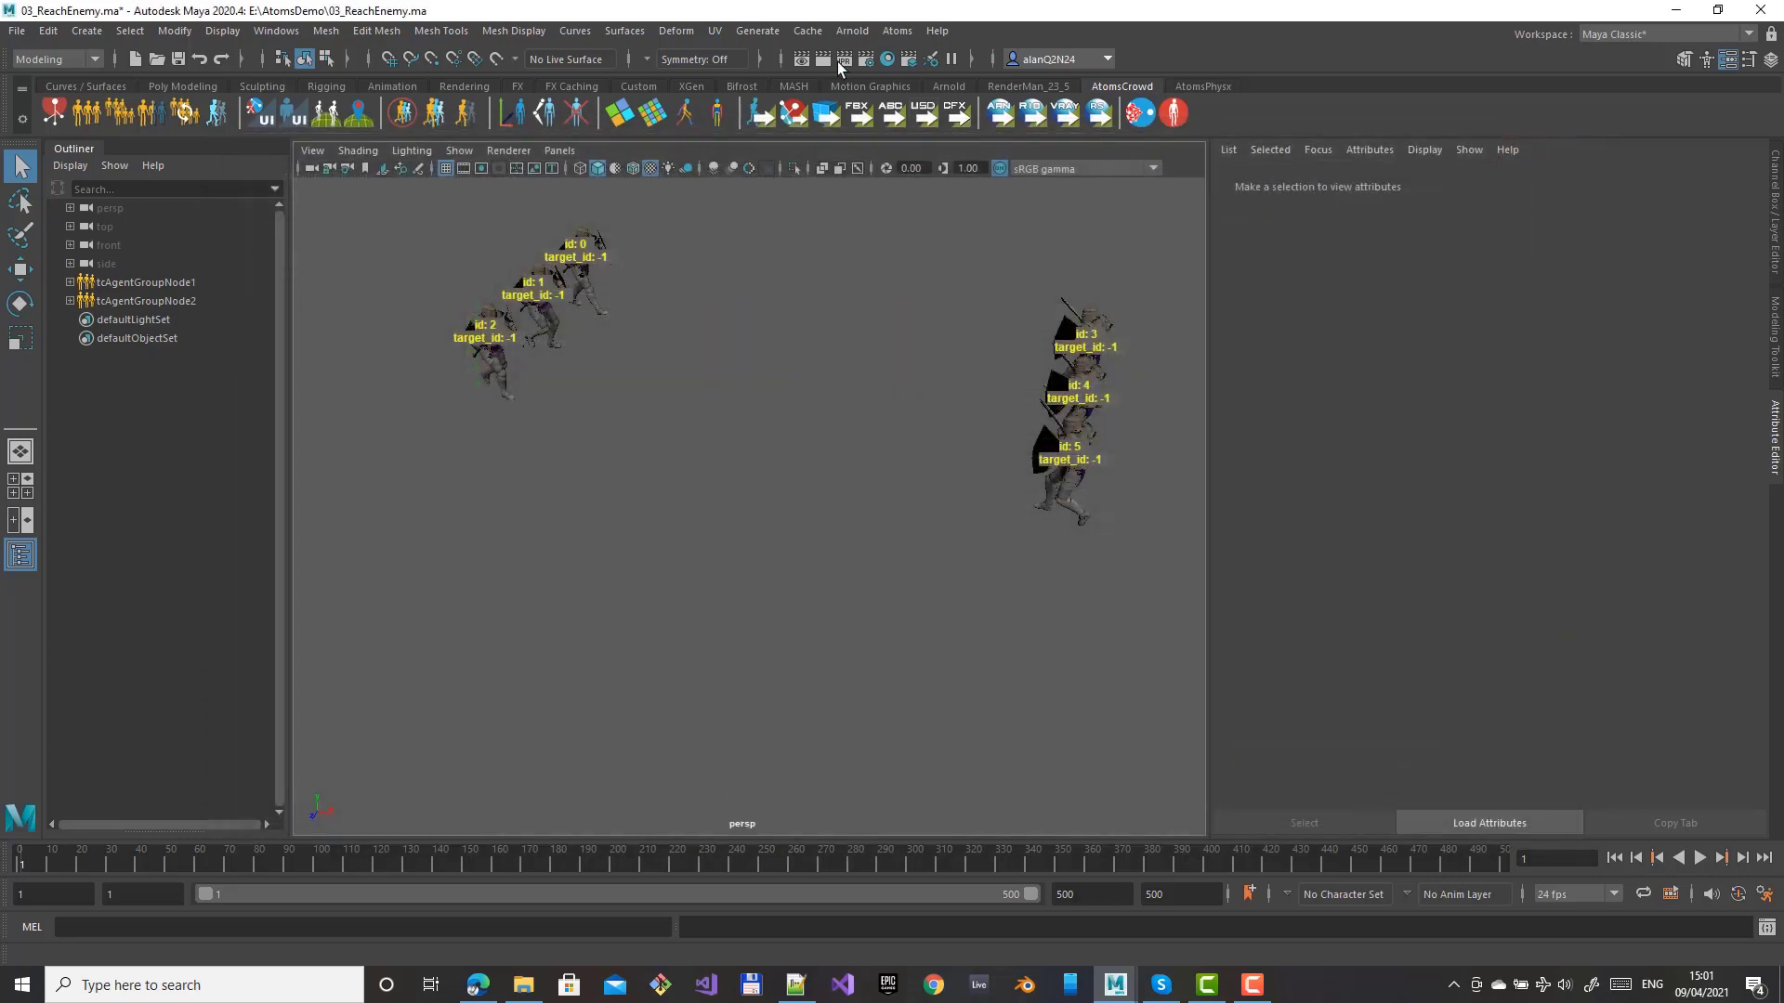
Open the Atoms UI again and show the Sequence1 branch of the paladin_BT behaviour tree
{"action": "left_click", "coordinate": [897, 31]}
{"action": "left_click", "coordinate": [948, 268]}
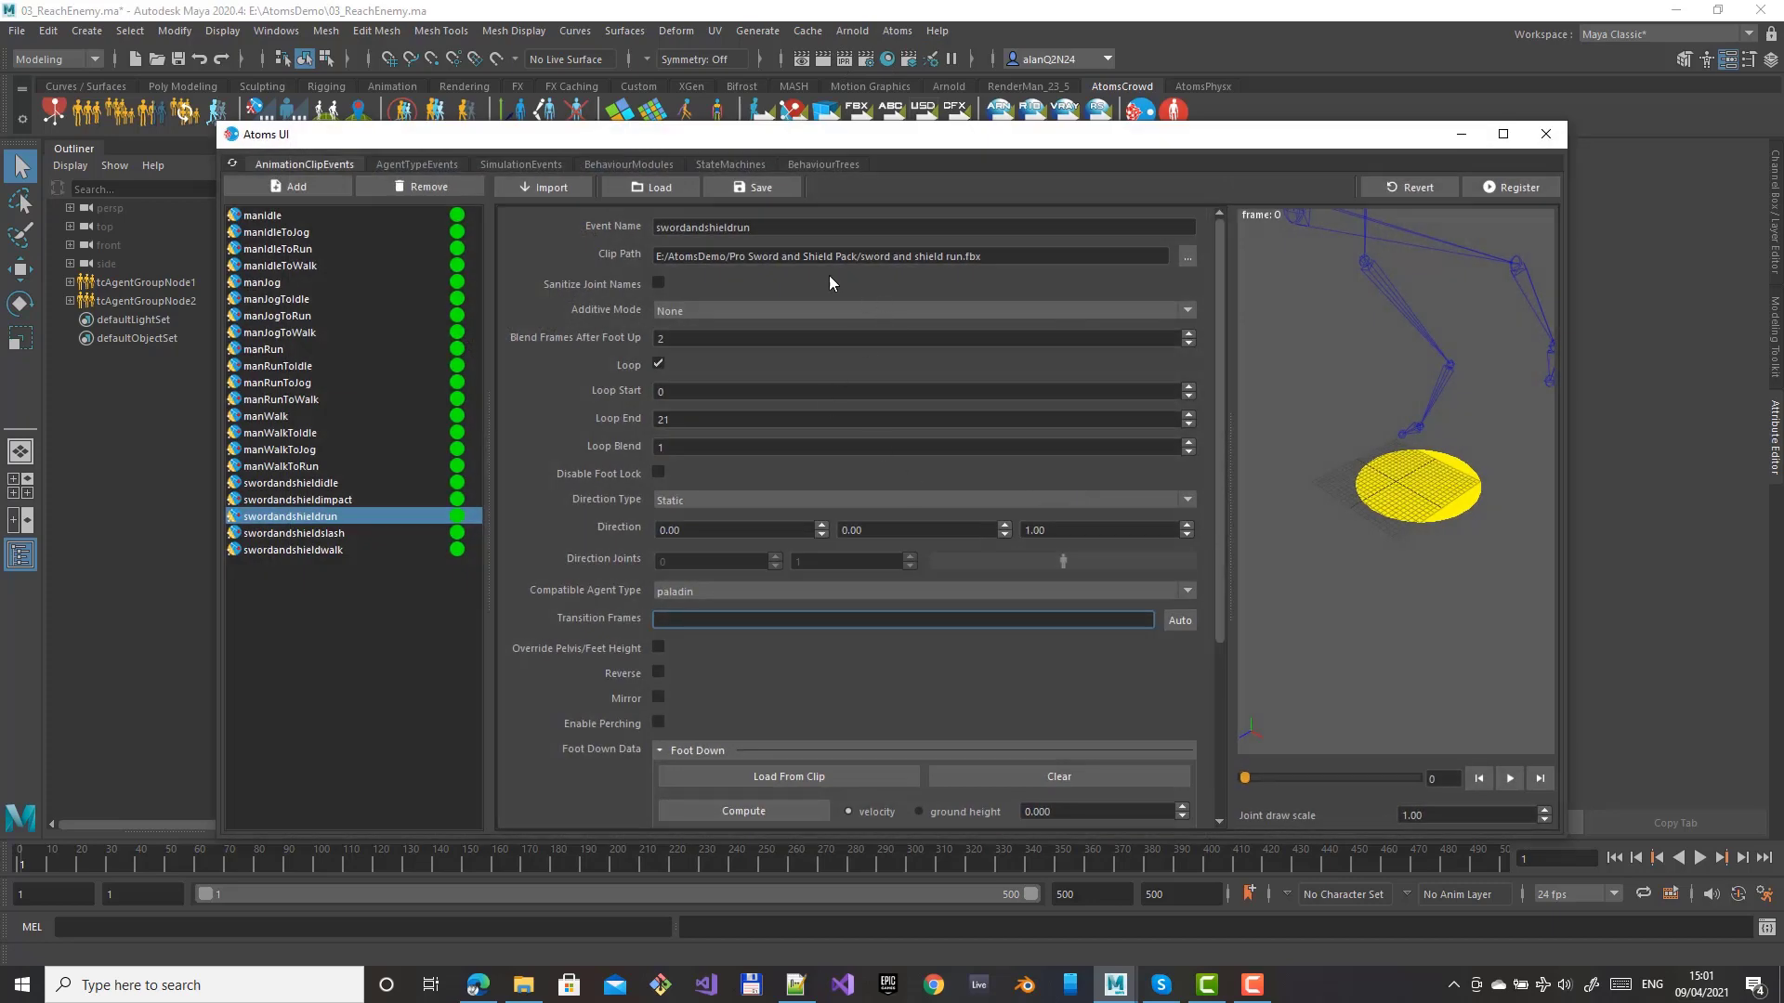
{"action": "left_click", "coordinate": [810, 168]}
{"action": "scroll", "coordinate": [721, 426], "scroll_direction": "up", "scroll_amount": 3}
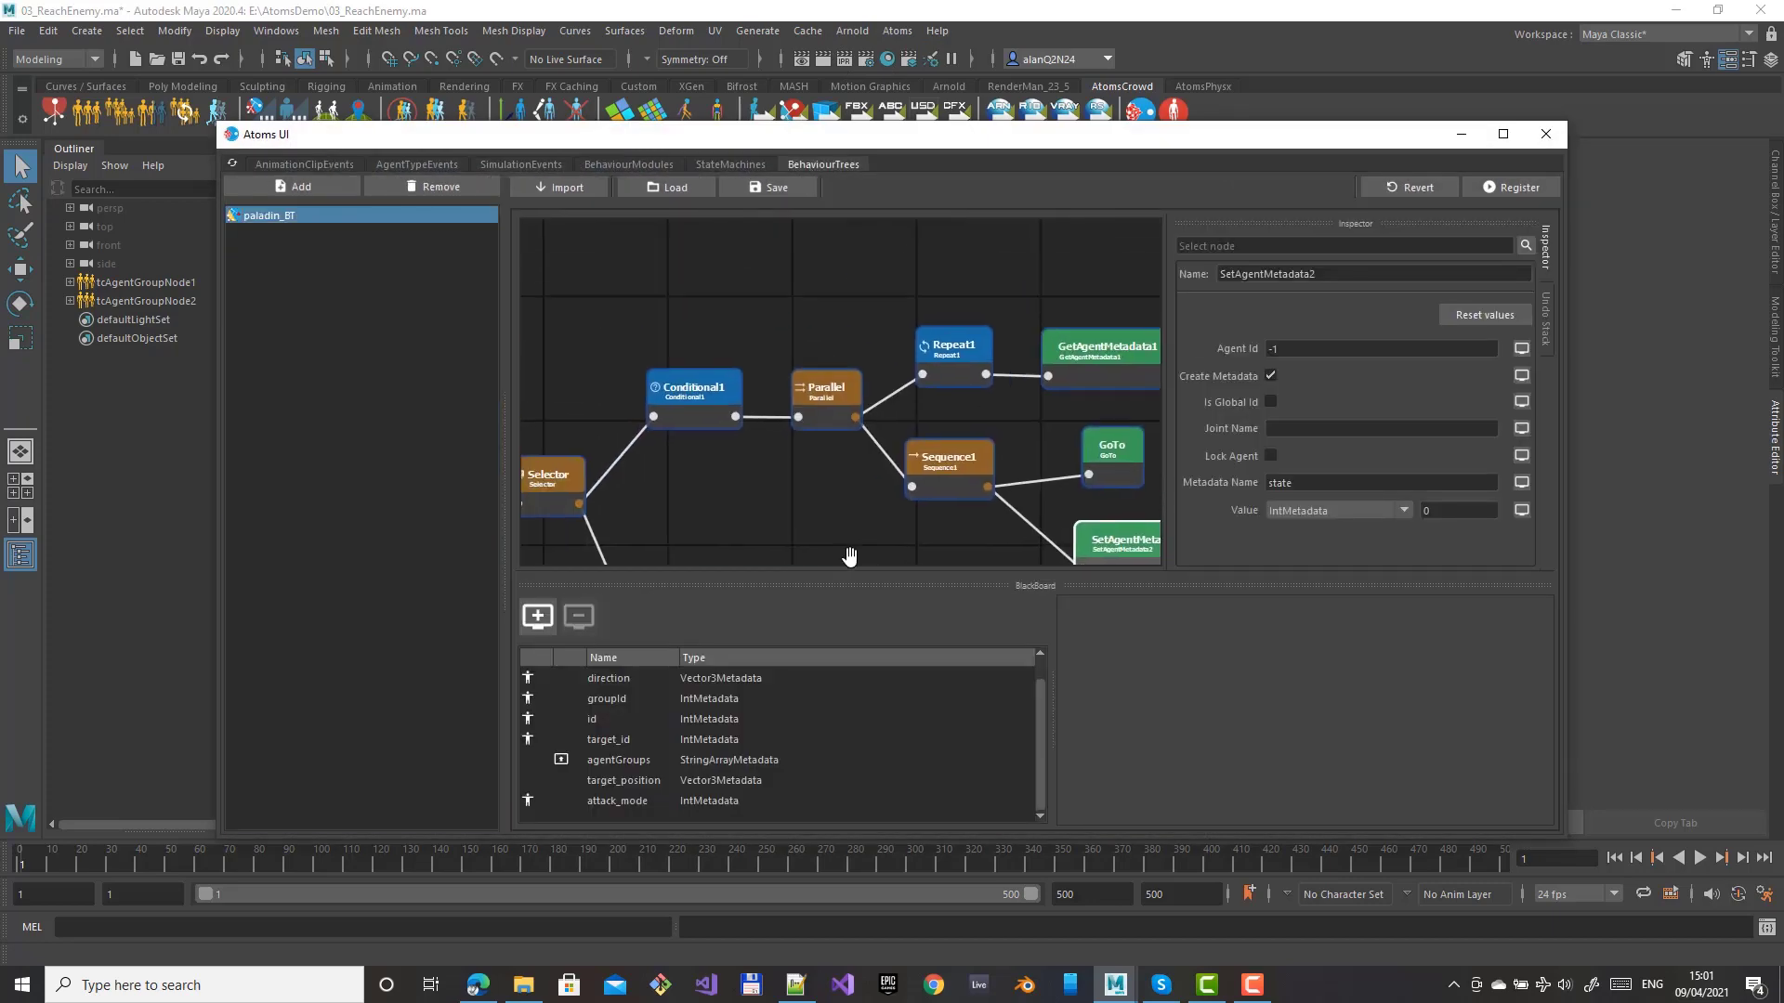
{"action": "middle_click_drag", "start_coordinate": [772, 448], "coordinate": [737, 386]}
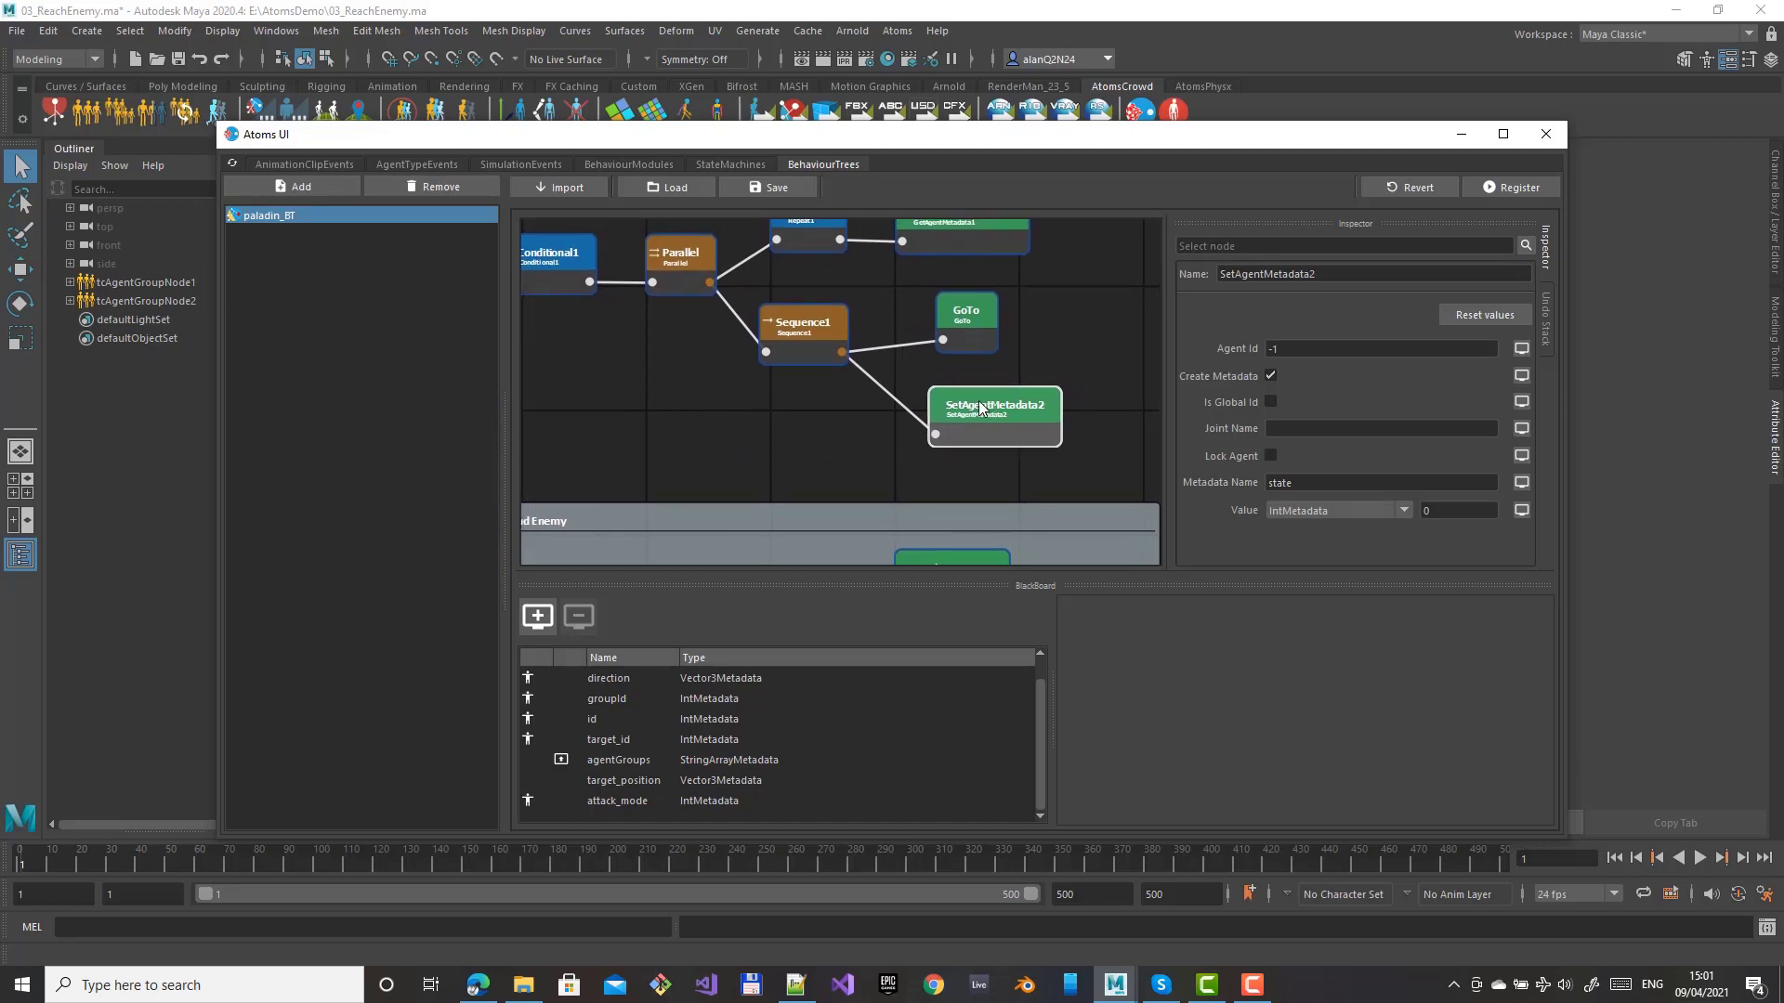
Add a SetAgentMetadata node under Sequence1 with metadata name forceClipTransition, and register the paladin_BT behaviour tree
{"action": "left_click_drag", "start_coordinate": [985, 409], "coordinate": [978, 393]}
{"action": "middle_click_drag", "start_coordinate": [980, 395], "coordinate": [881, 282]}
{"action": "left_click_drag", "start_coordinate": [742, 239], "coordinate": [825, 353]}
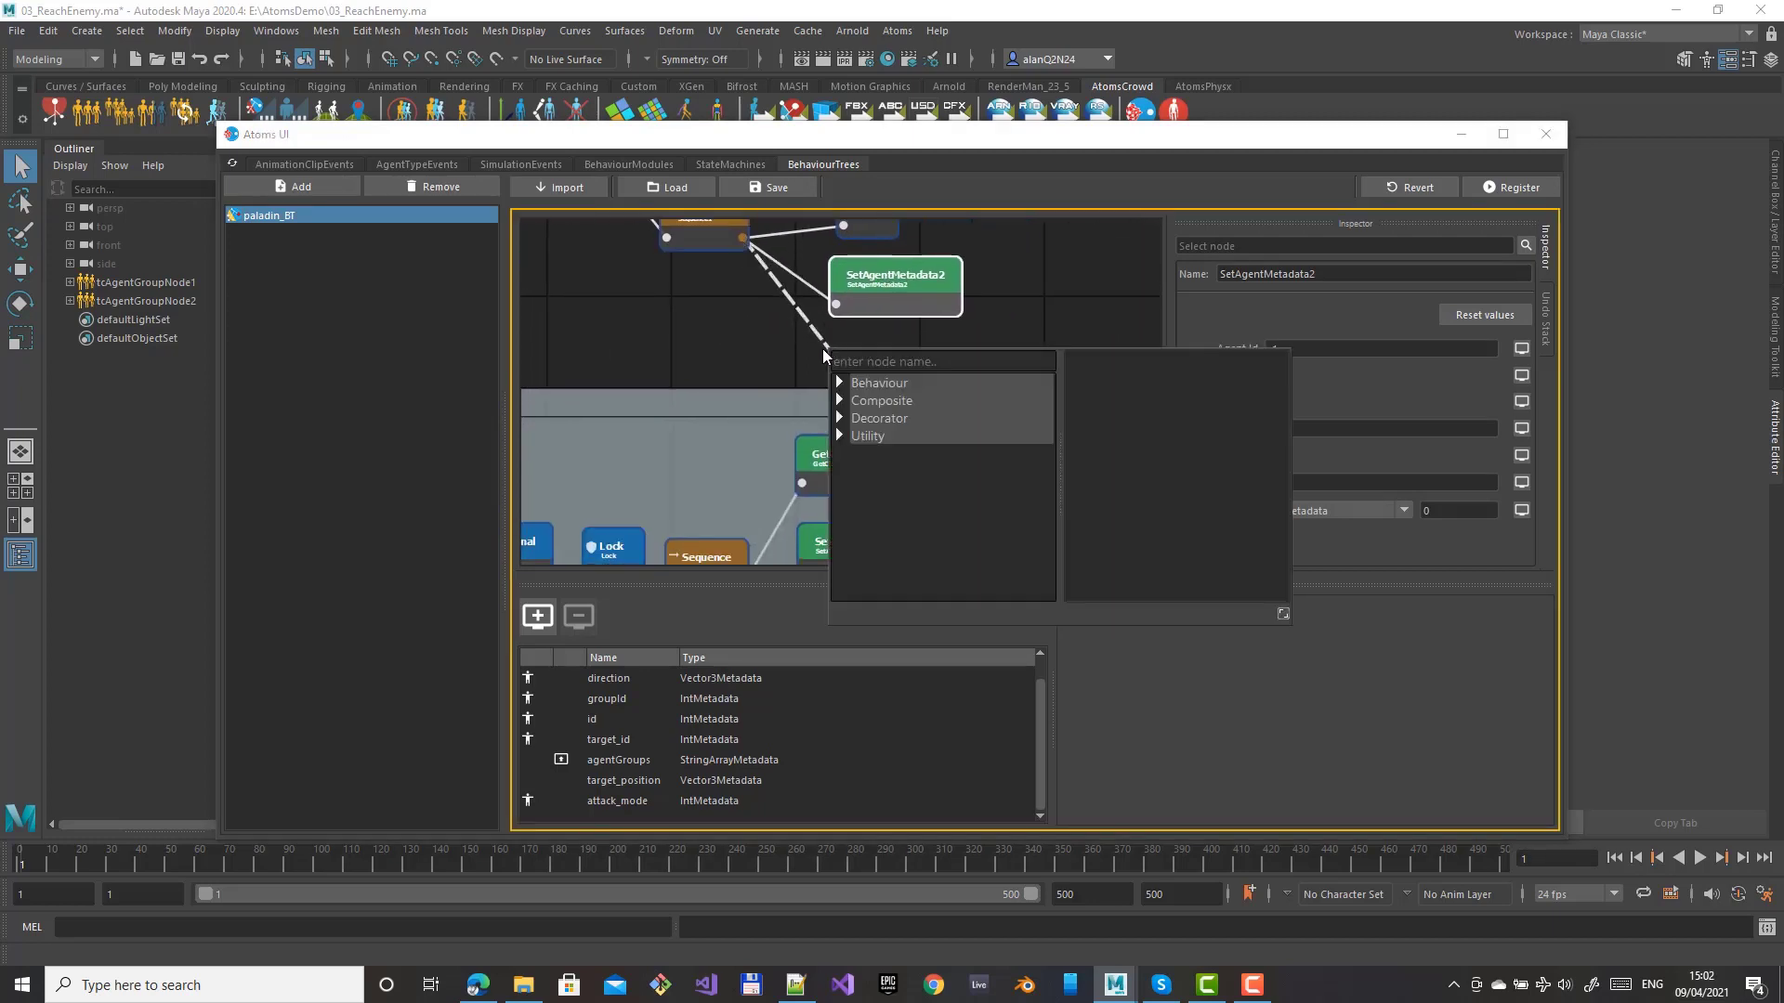
{"action": "type", "text": "set"}
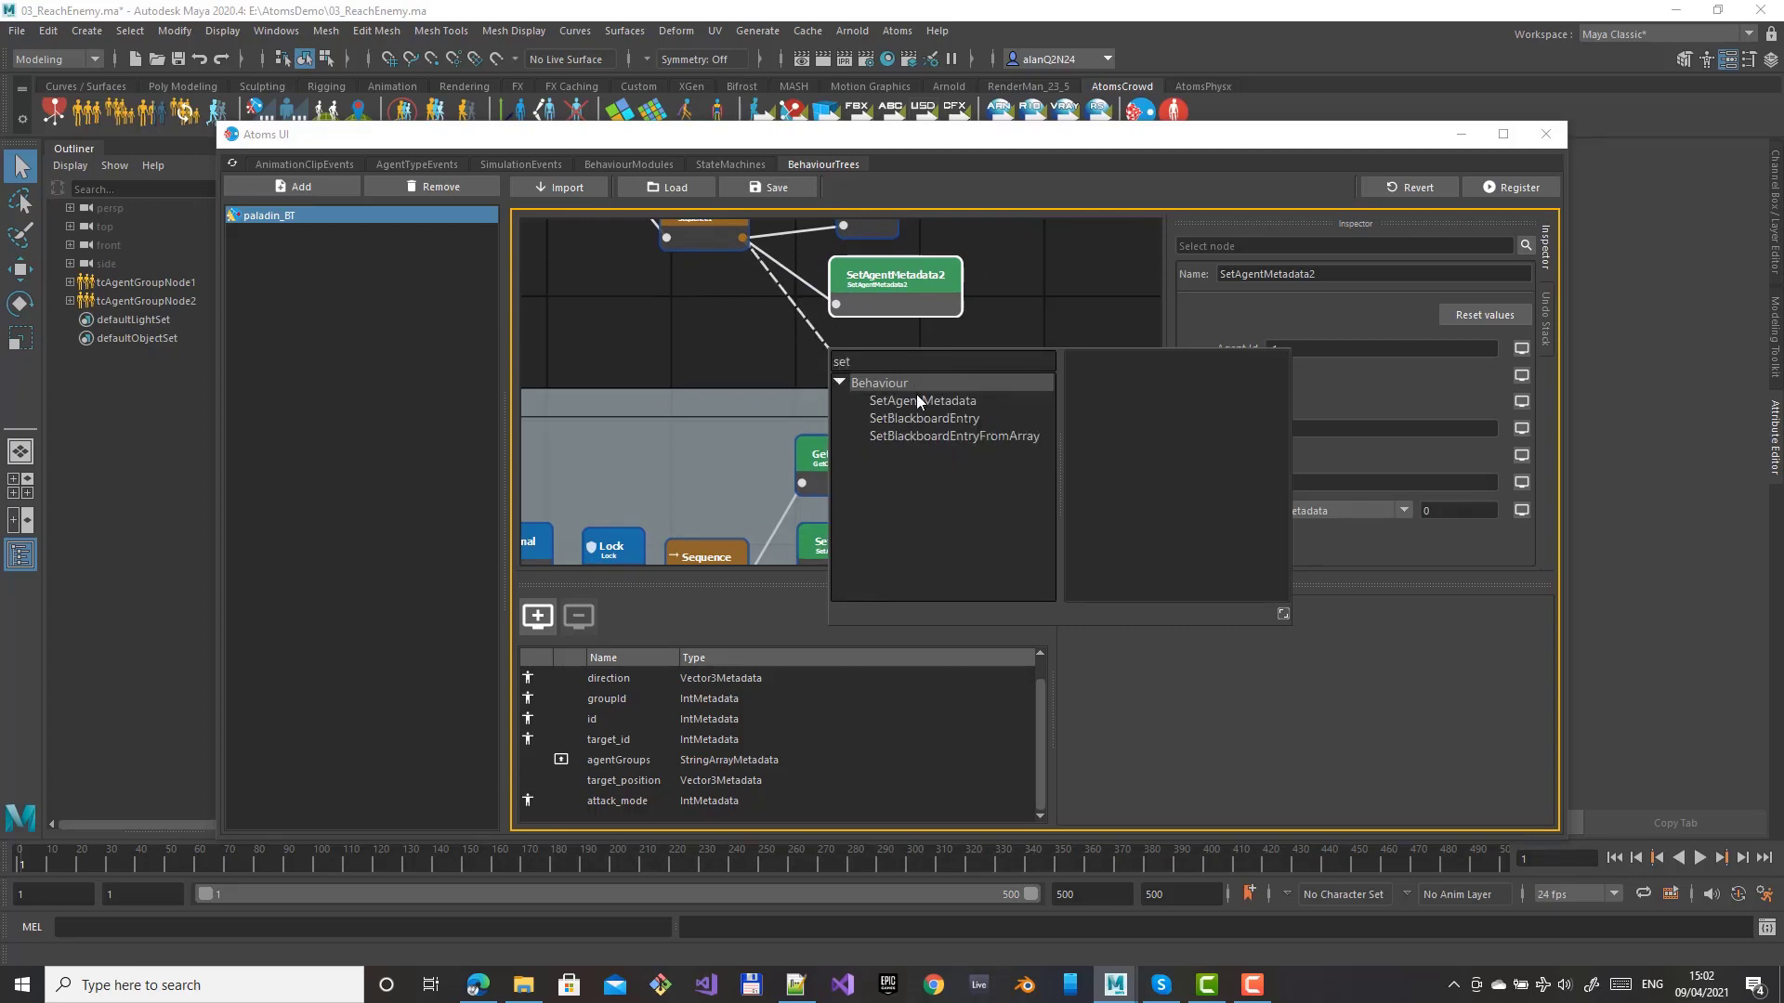
{"action": "left_click", "coordinate": [920, 403]}
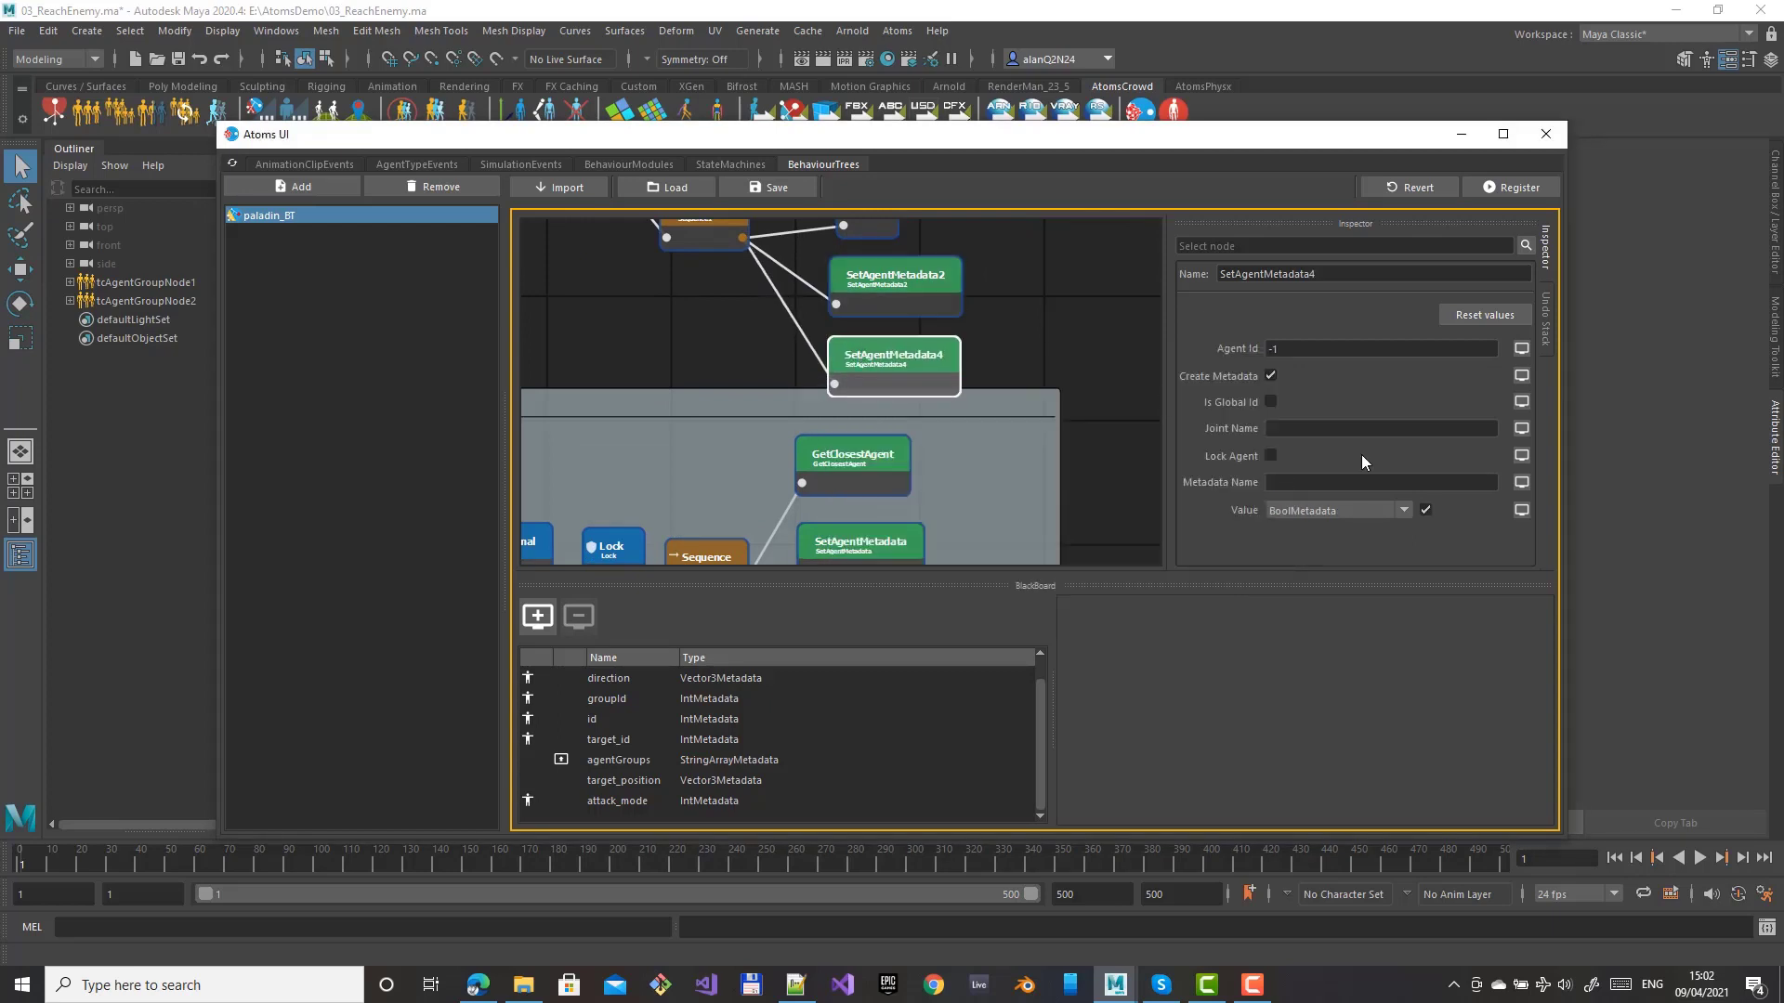
{"action": "left_click", "coordinate": [1293, 482]}
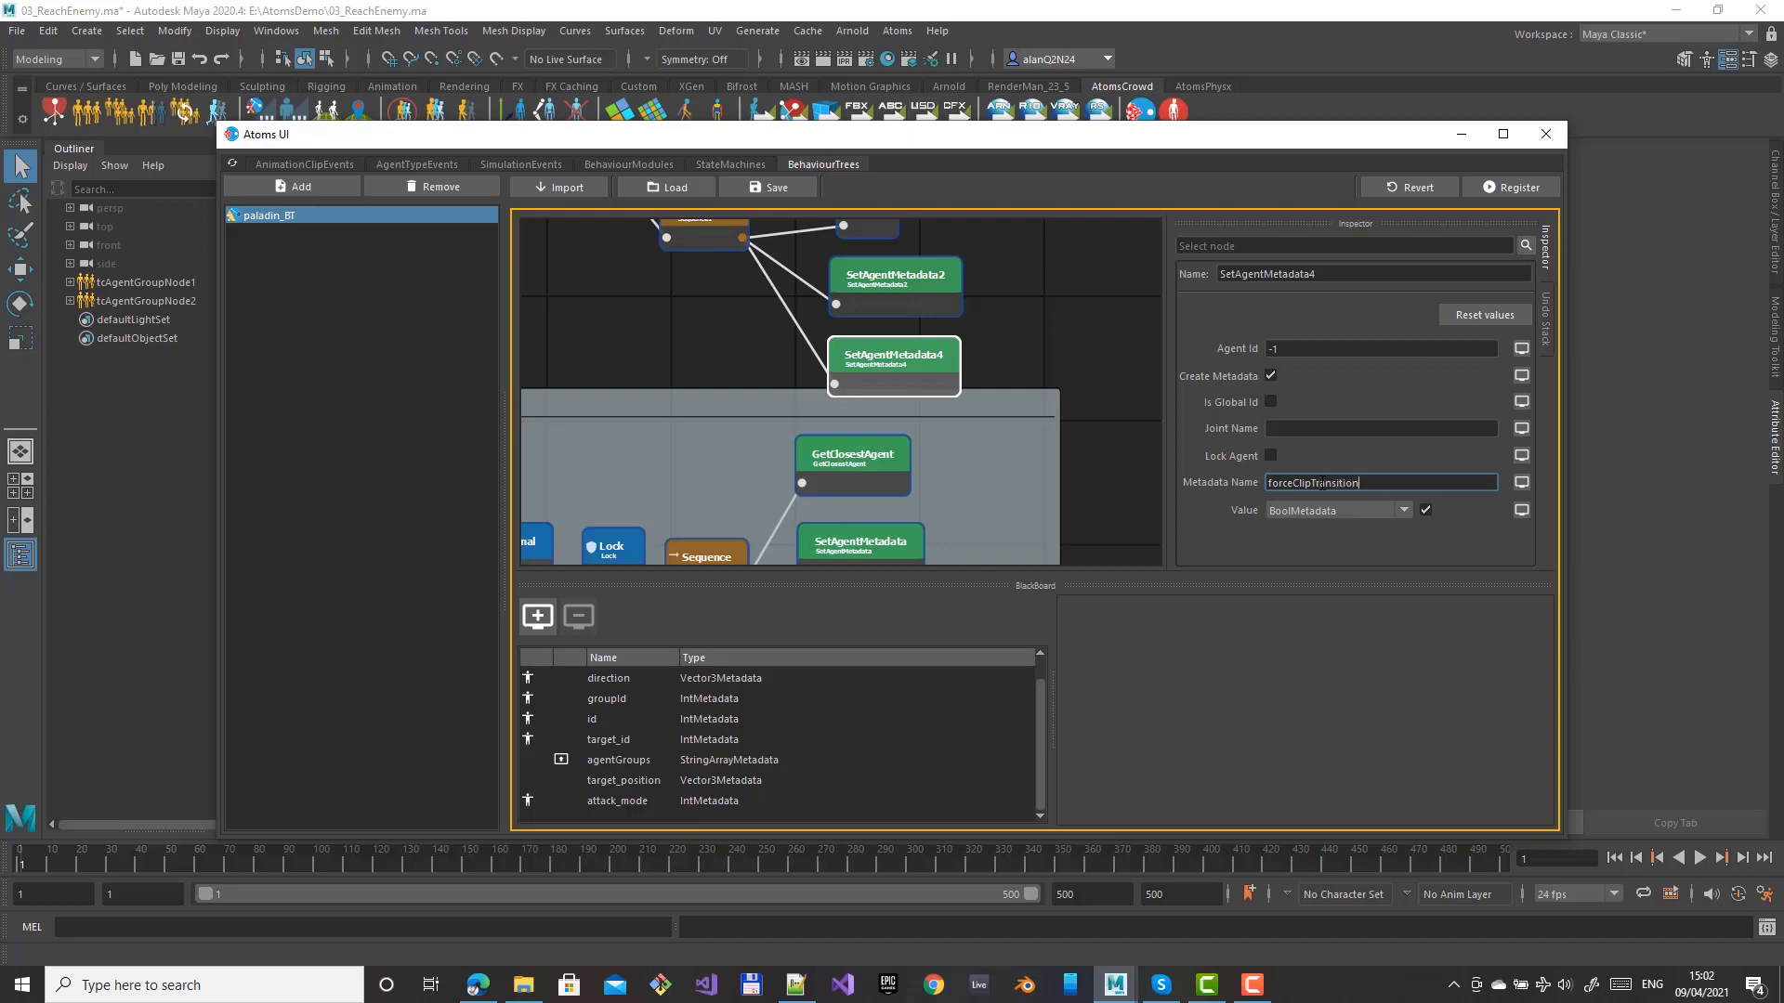
{"action": "left_click", "coordinate": [1522, 186]}
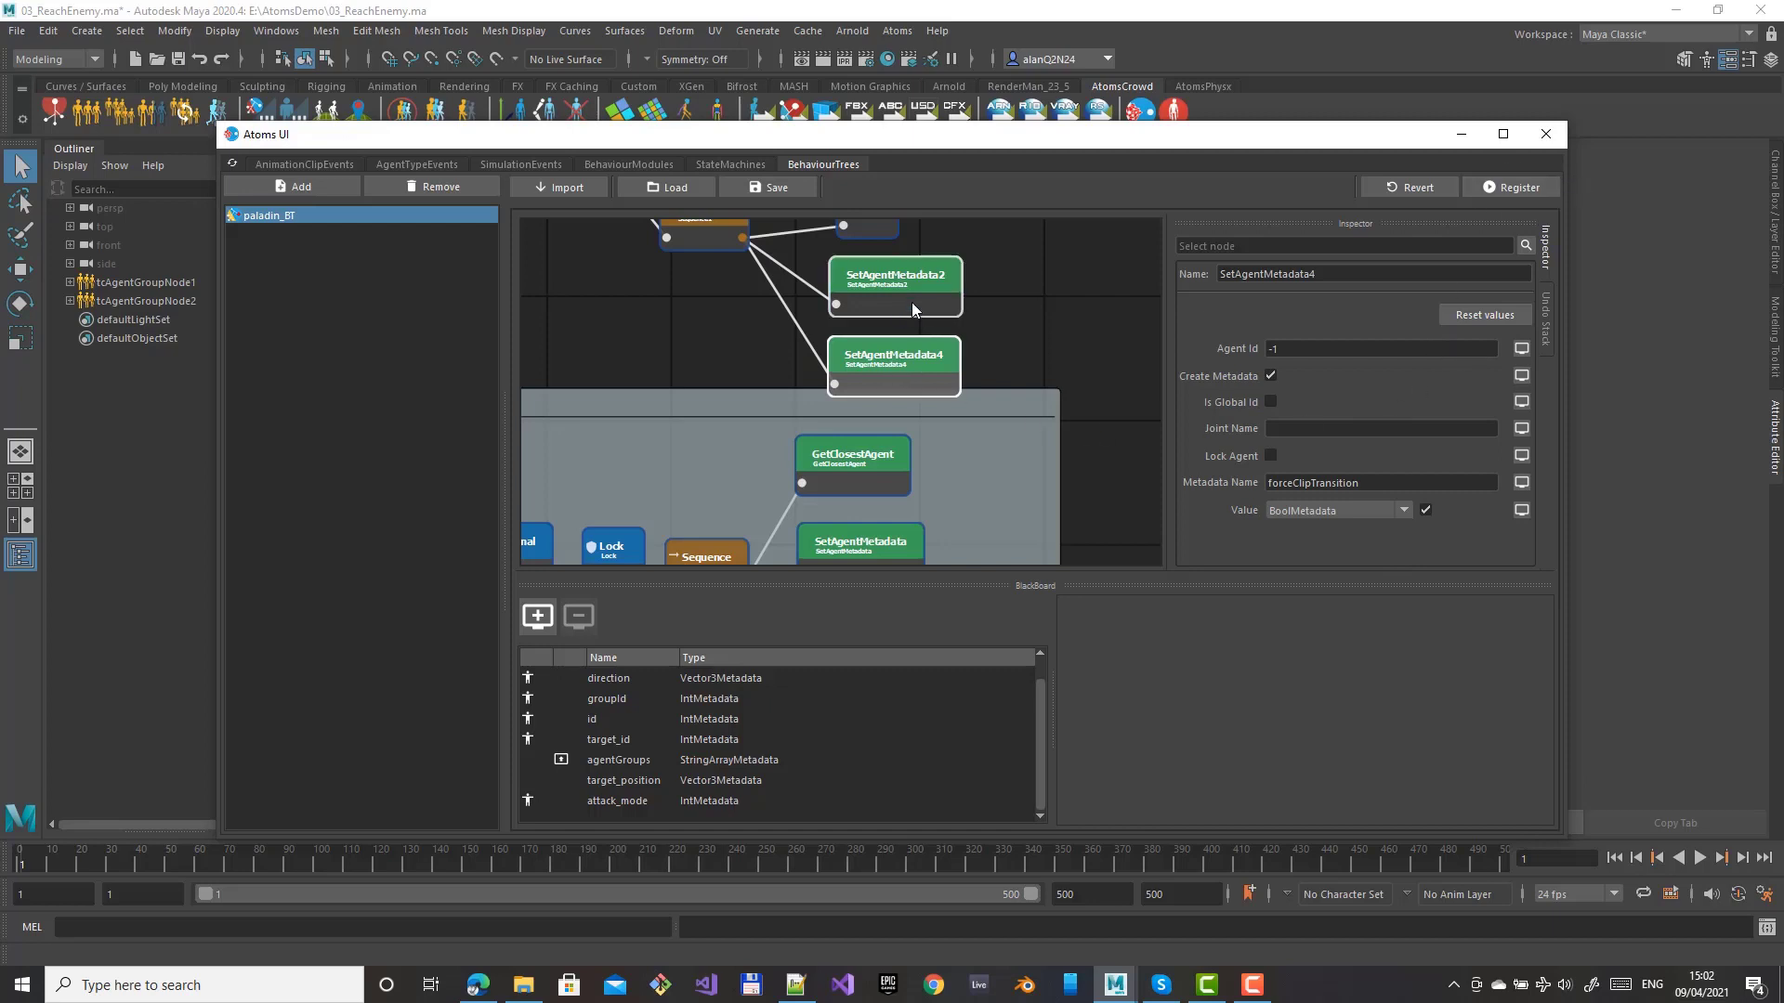
Tidy the positions of the GoTo, SetAgentMetadata2 and SetAgentMetadata4 nodes under Sequence1, and register the tree again
{"action": "left_click_drag", "start_coordinate": [904, 289], "coordinate": [901, 284]}
{"action": "left_click", "coordinate": [893, 367]}
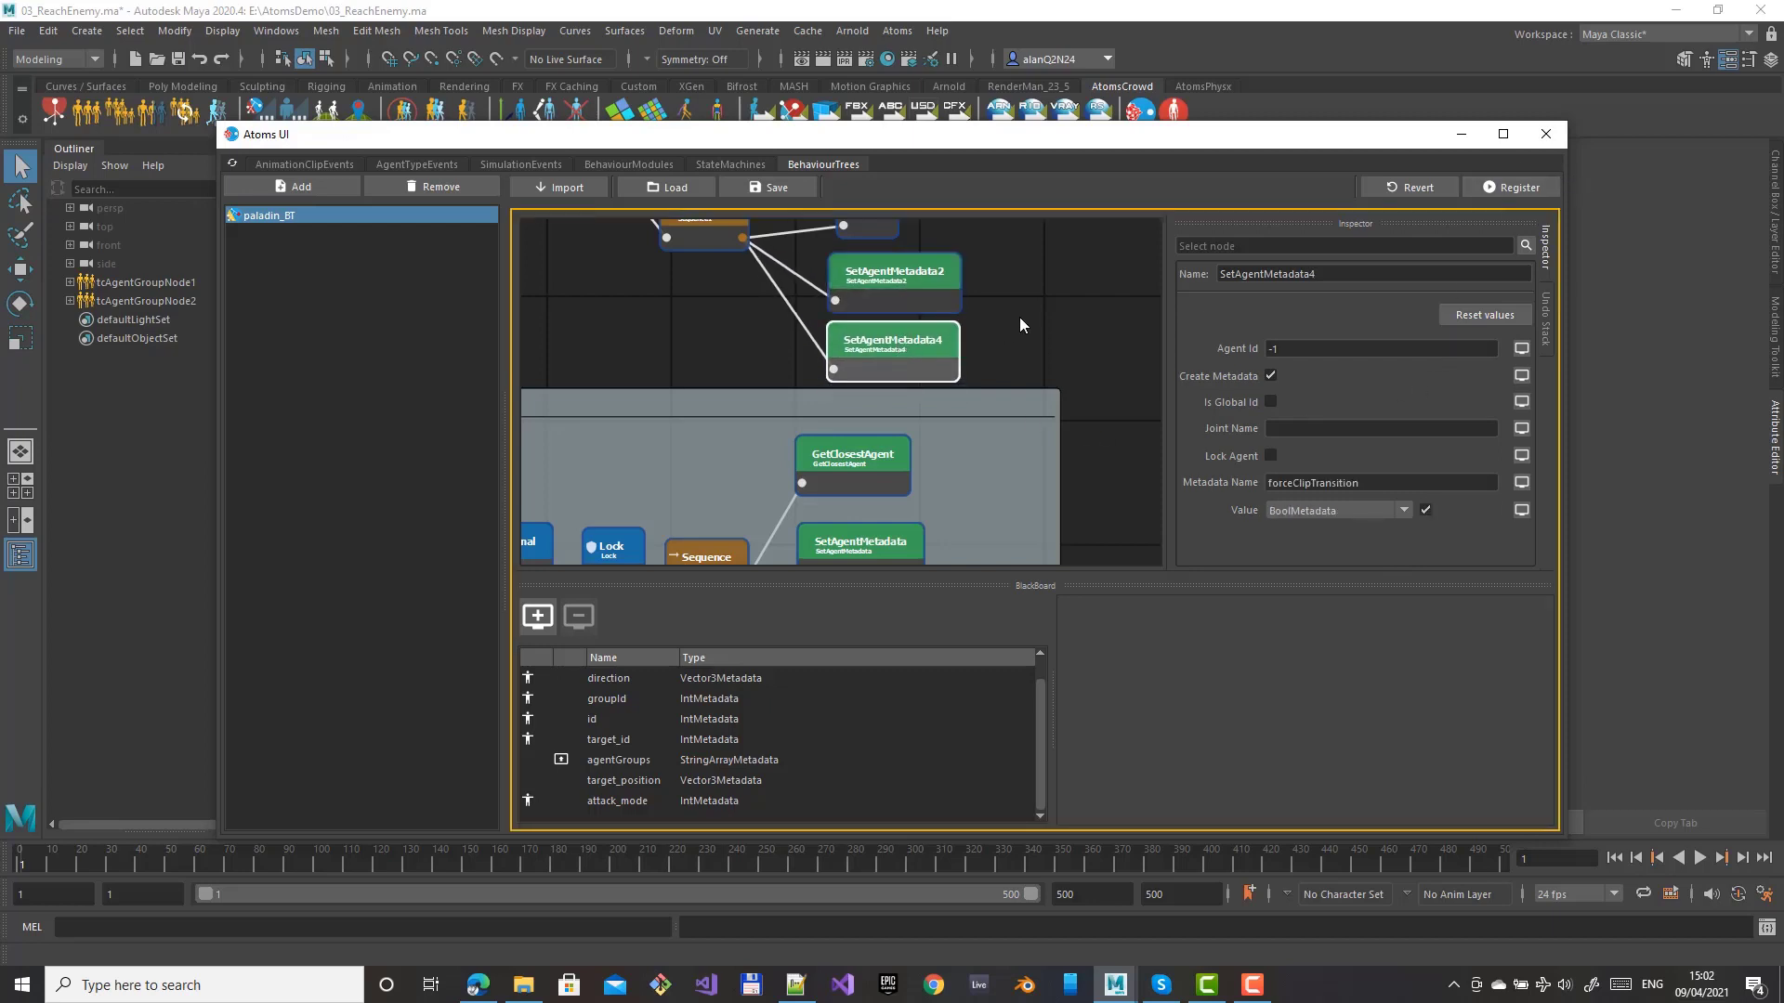
{"action": "middle_click_drag", "start_coordinate": [1018, 316], "coordinate": [982, 452]}
{"action": "left_click", "coordinate": [703, 358]}
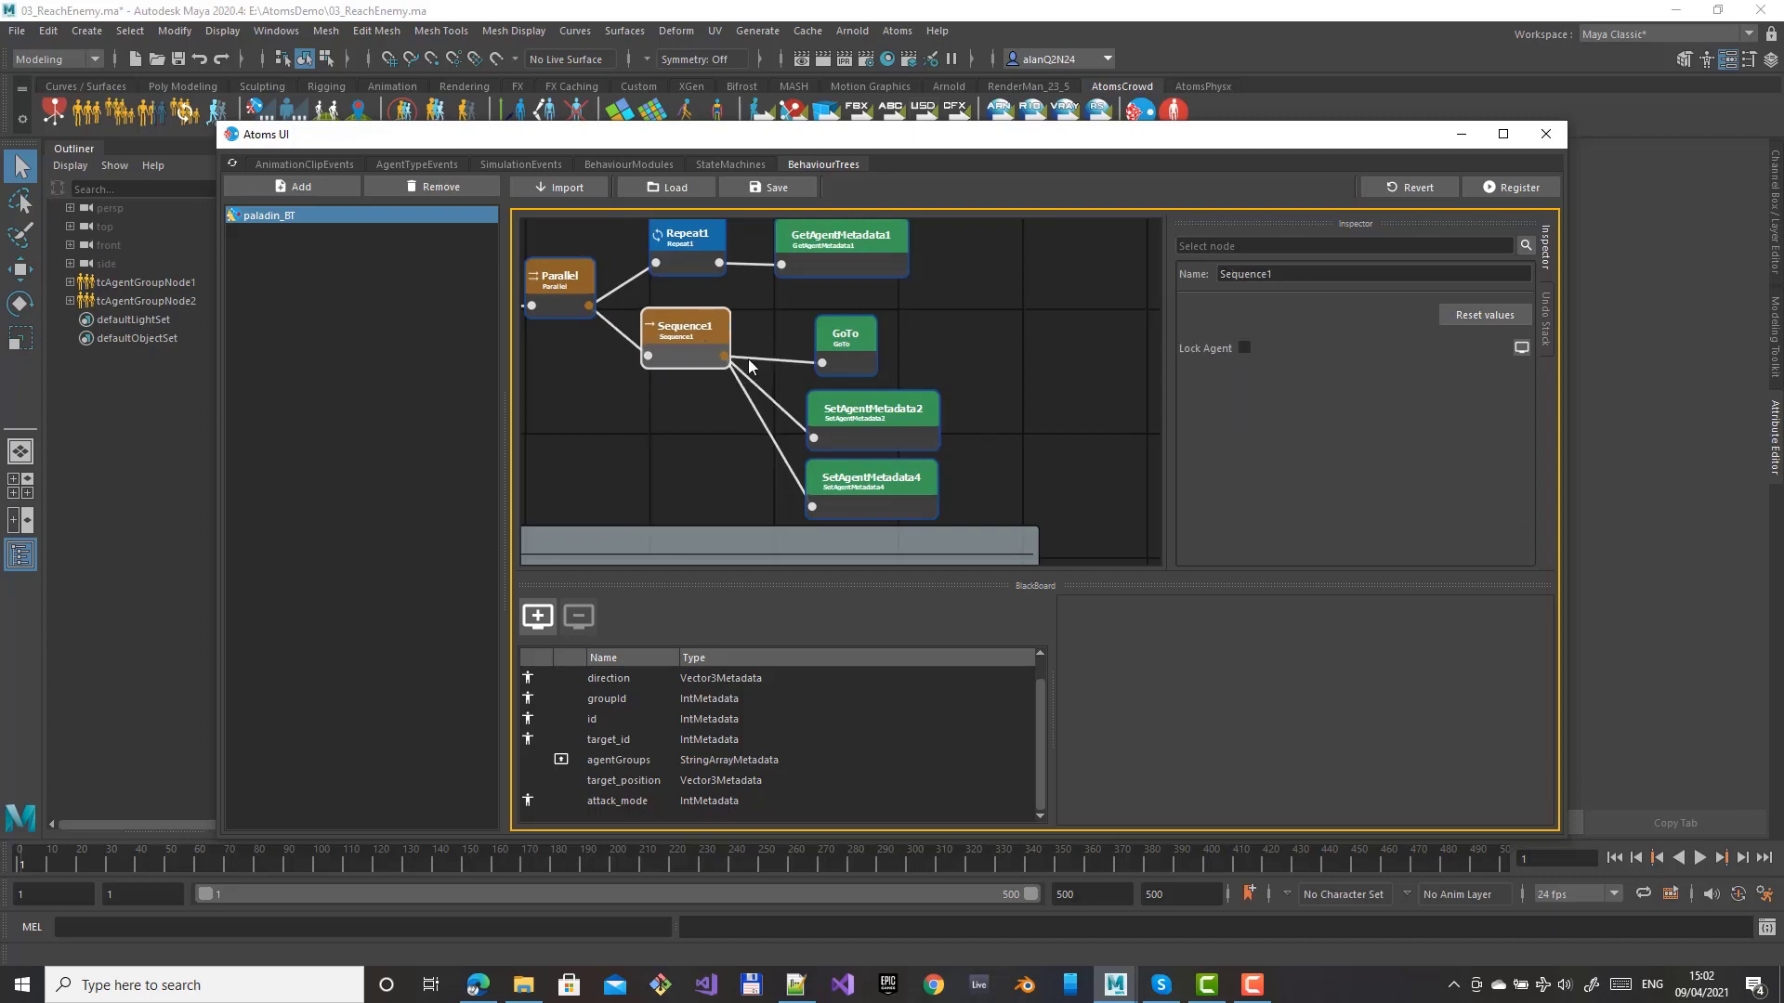
{"action": "left_click_drag", "start_coordinate": [845, 342], "coordinate": [844, 334]}
{"action": "left_click_drag", "start_coordinate": [873, 410], "coordinate": [876, 401]}
{"action": "left_click_drag", "start_coordinate": [872, 479], "coordinate": [872, 471]}
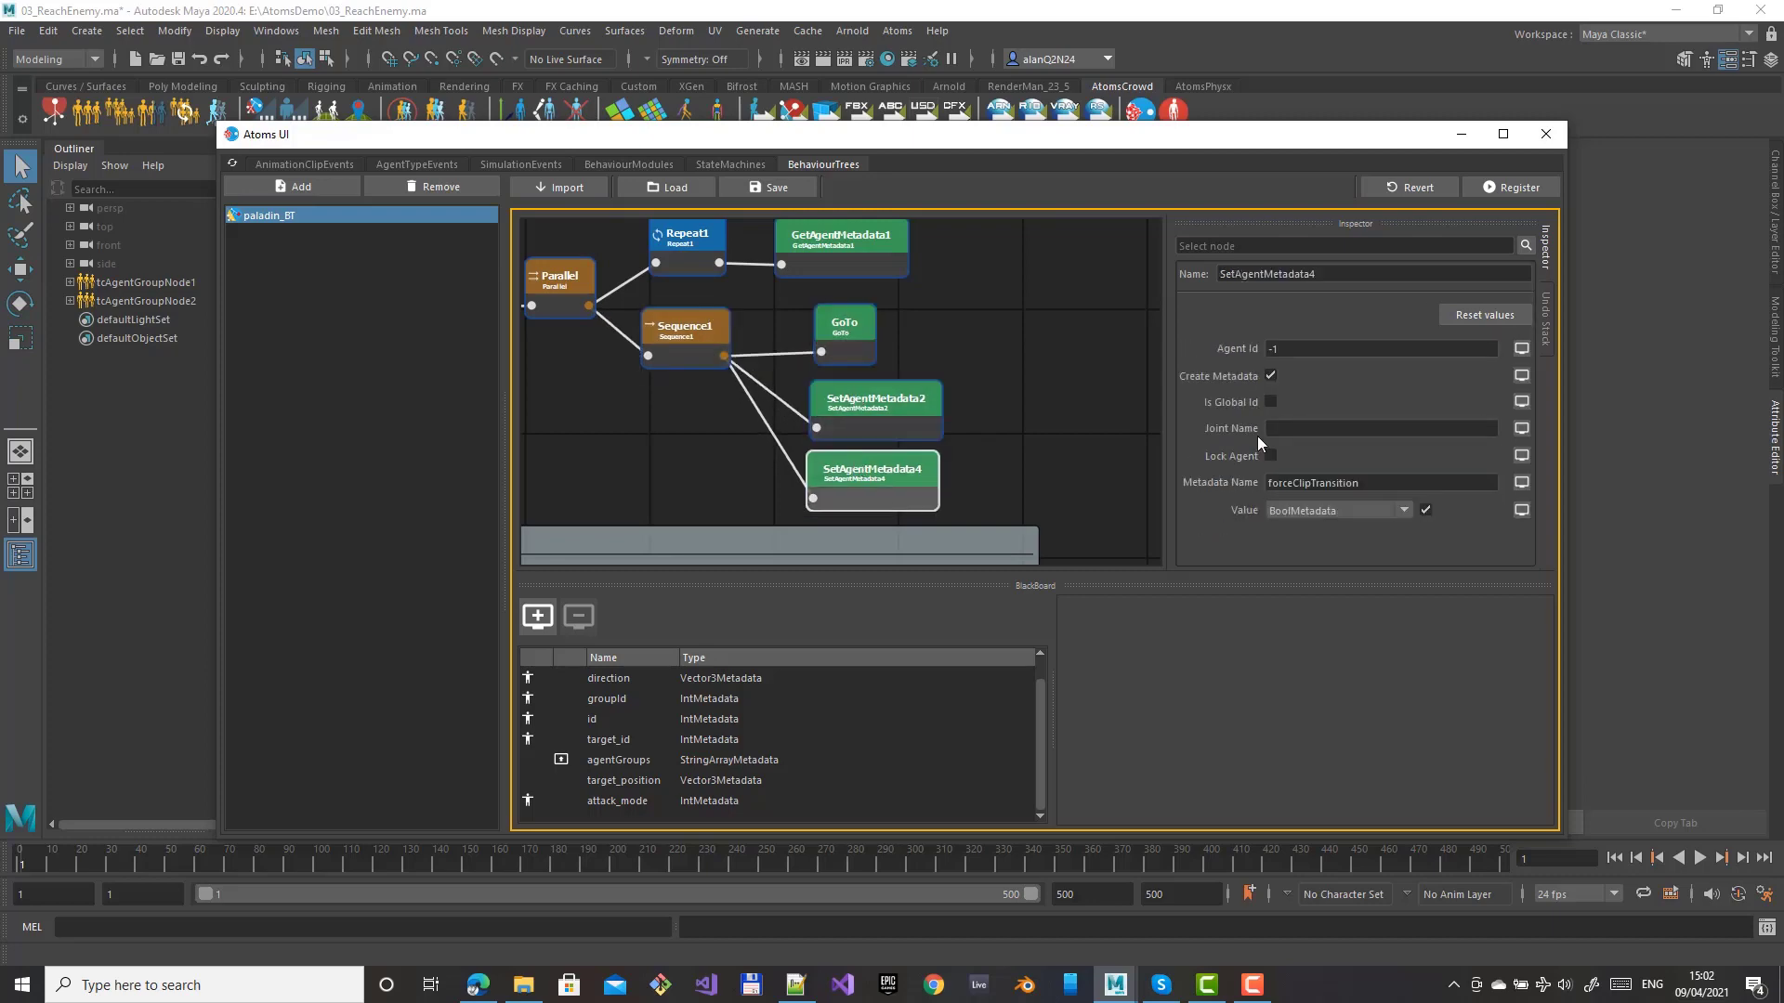
{"action": "left_click", "coordinate": [1515, 187]}
Close the Atoms UI, play the simulation until the agents meet, inspect their poses close up, and rewind to the first frame
{"action": "left_click", "coordinate": [1544, 134]}
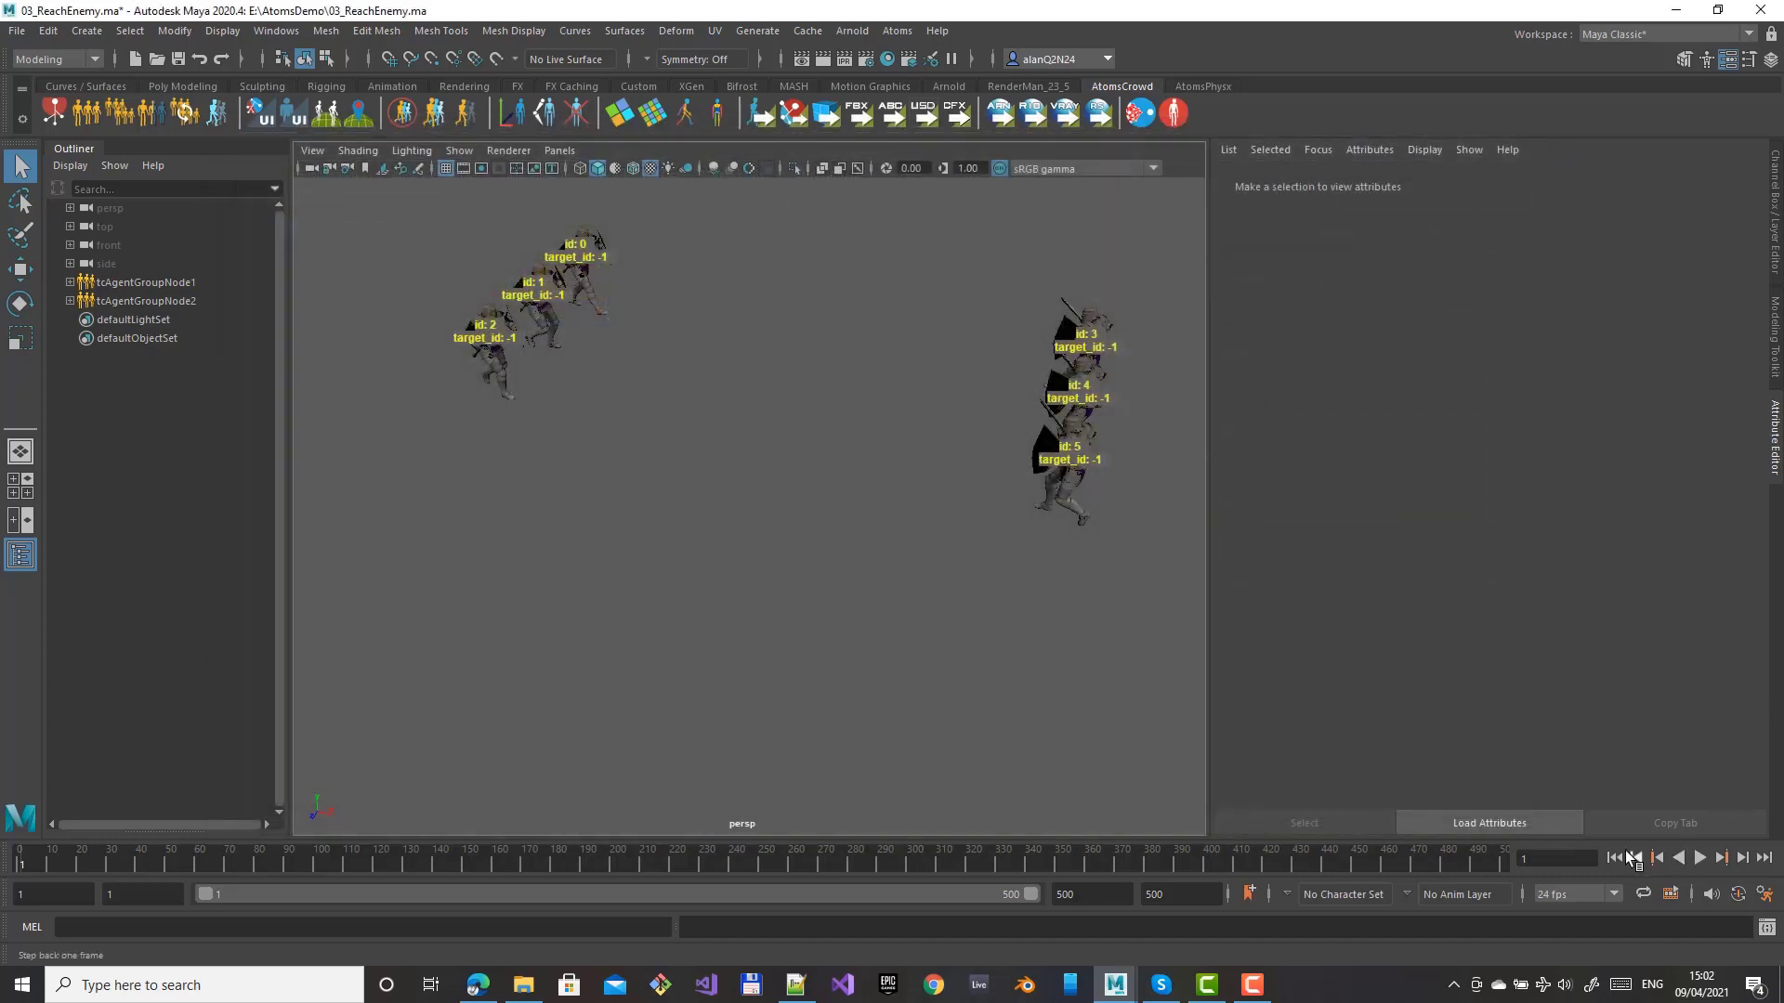
{"action": "left_click", "coordinate": [1700, 857]}
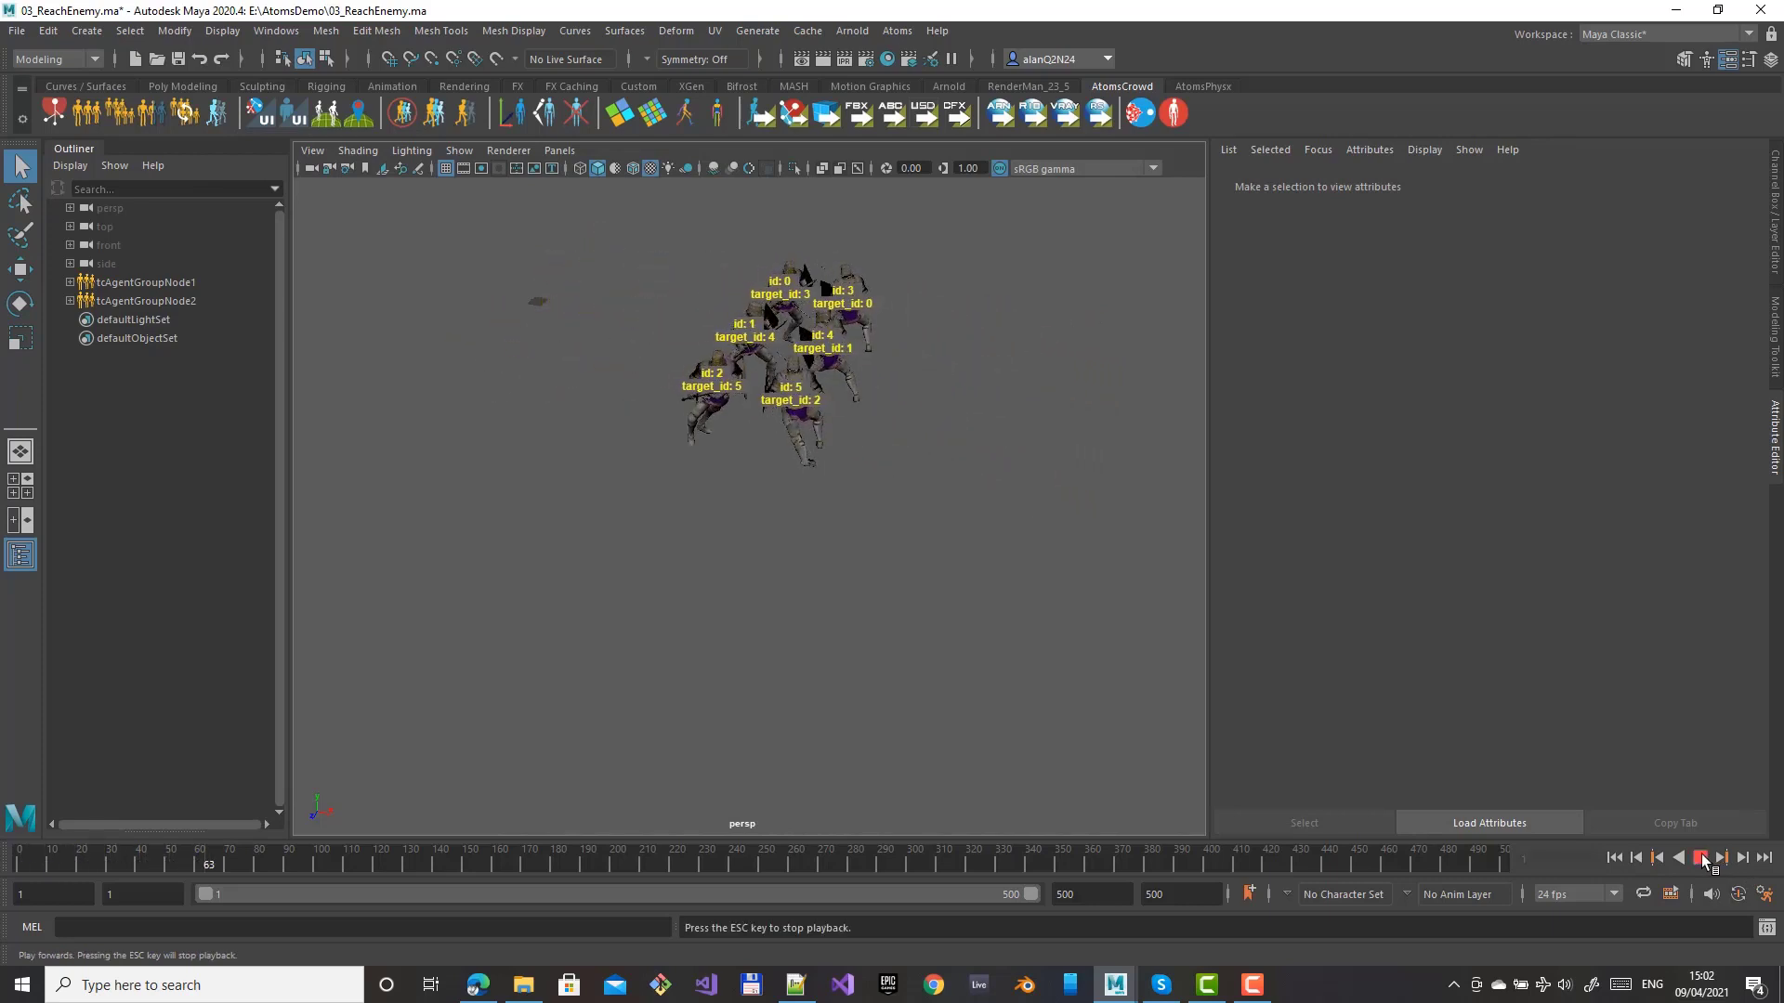
{"action": "key", "text": "Escape"}
{"action": "left_click_drag", "start_coordinate": [792, 462], "coordinate": [795, 423], "text": "alt"}
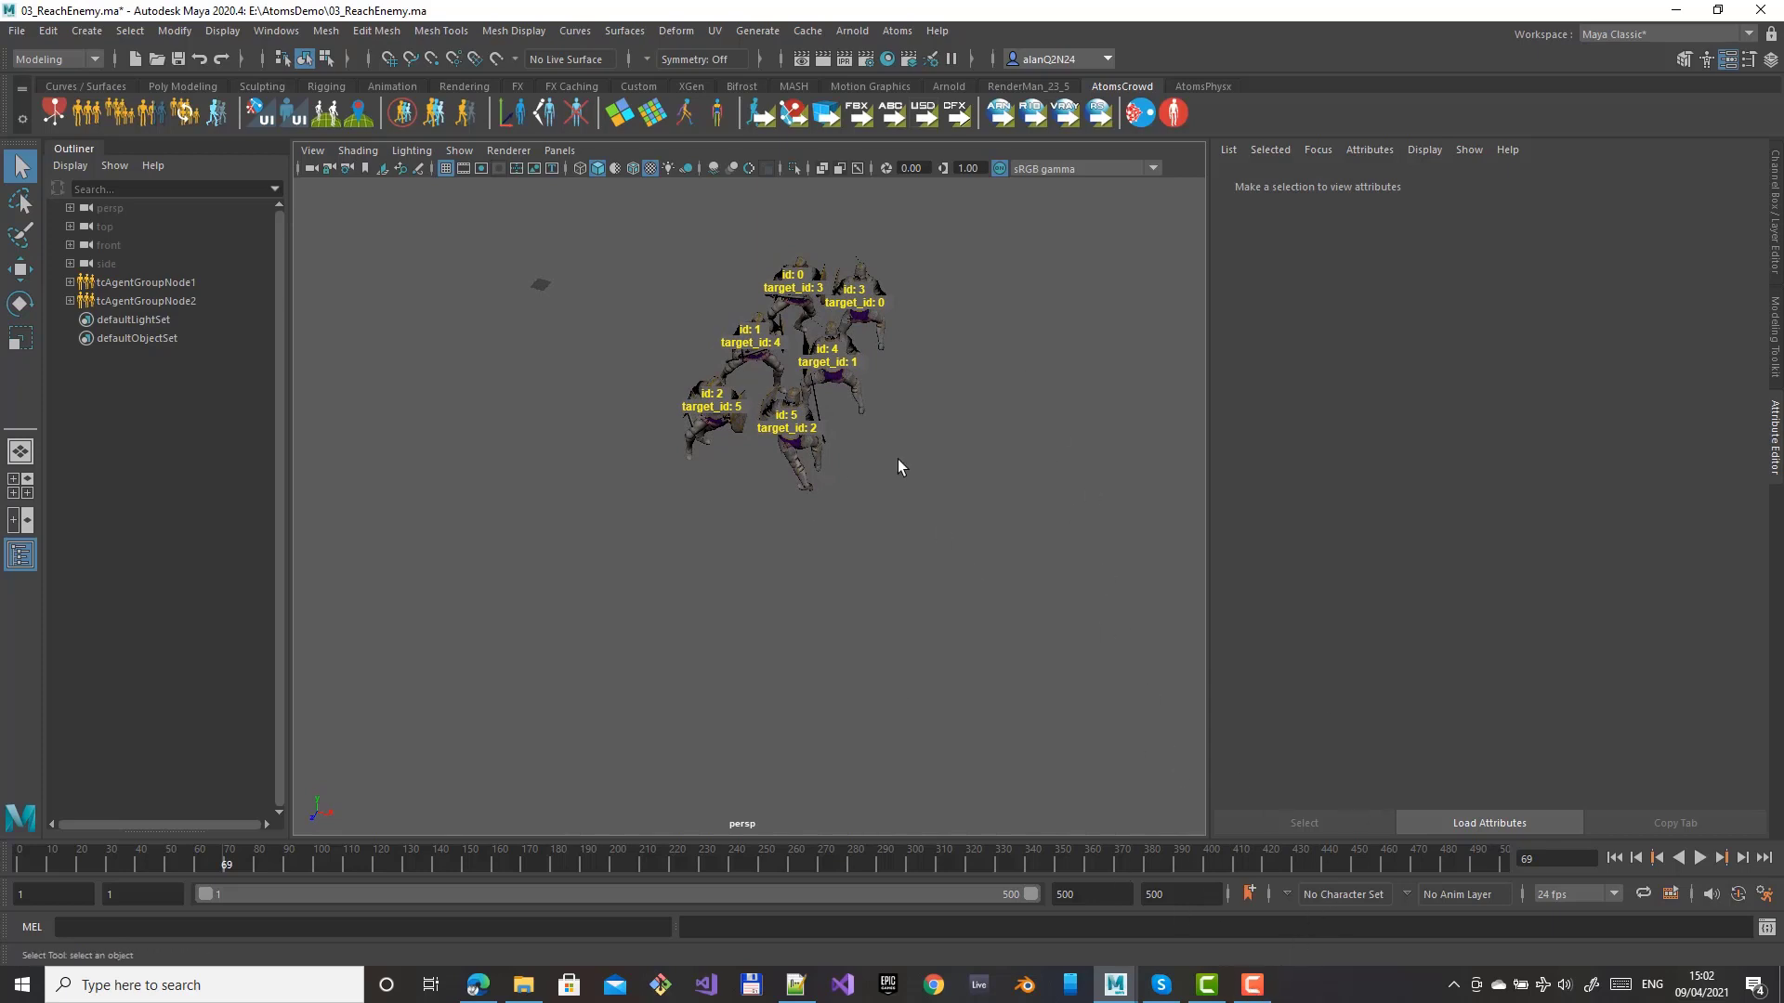
{"action": "scroll", "coordinate": [935, 510], "scroll_direction": "up", "scroll_amount": 5}
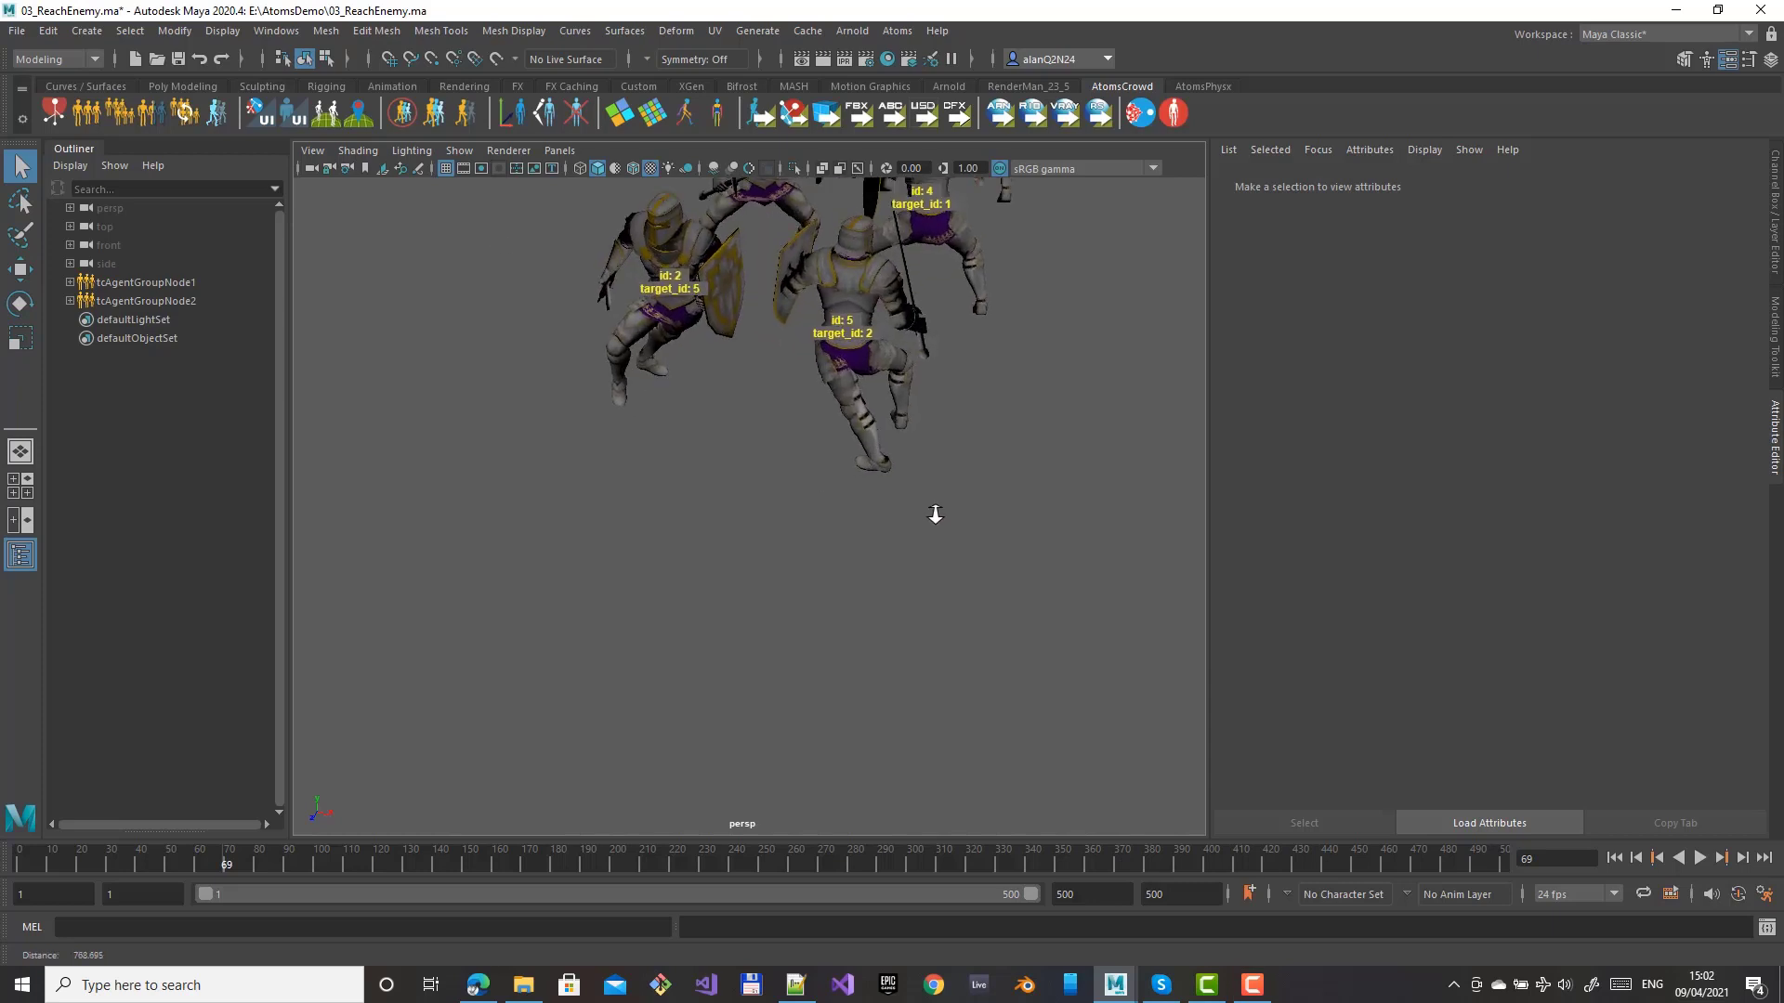
{"action": "left_click_drag", "start_coordinate": [935, 510], "coordinate": [747, 343], "text": "alt"}
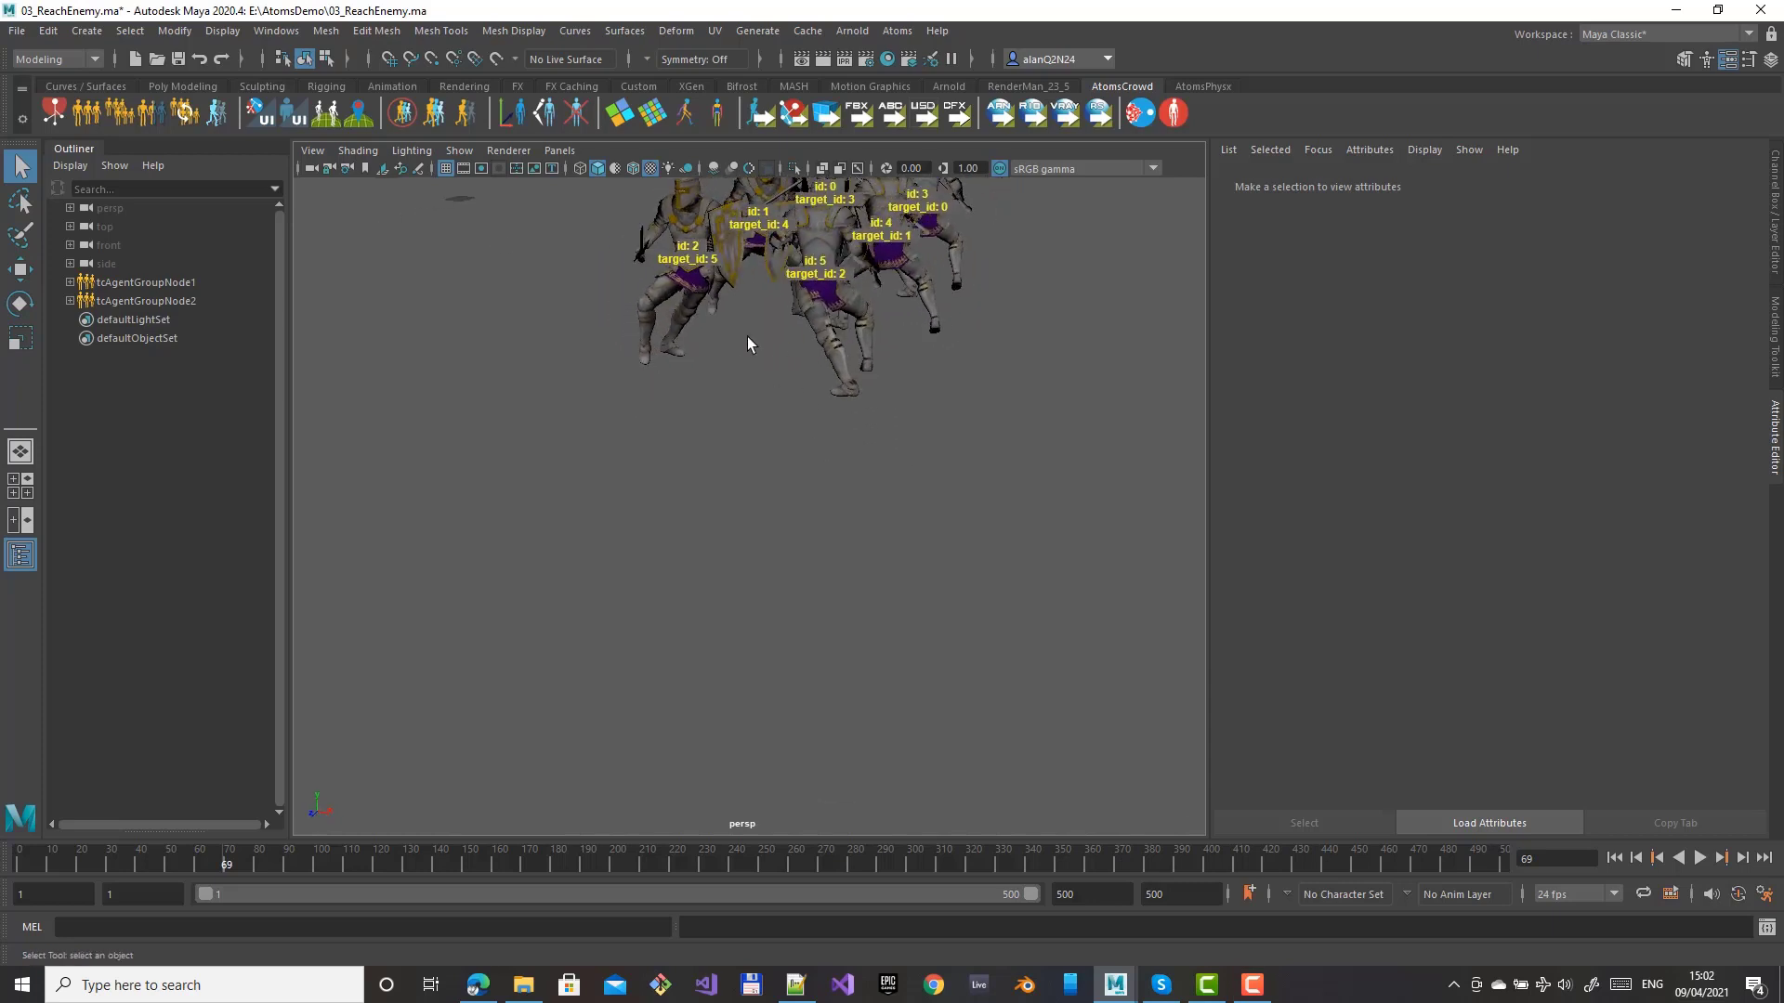
{"action": "left_click_drag", "start_coordinate": [868, 331], "coordinate": [888, 386], "text": "alt"}
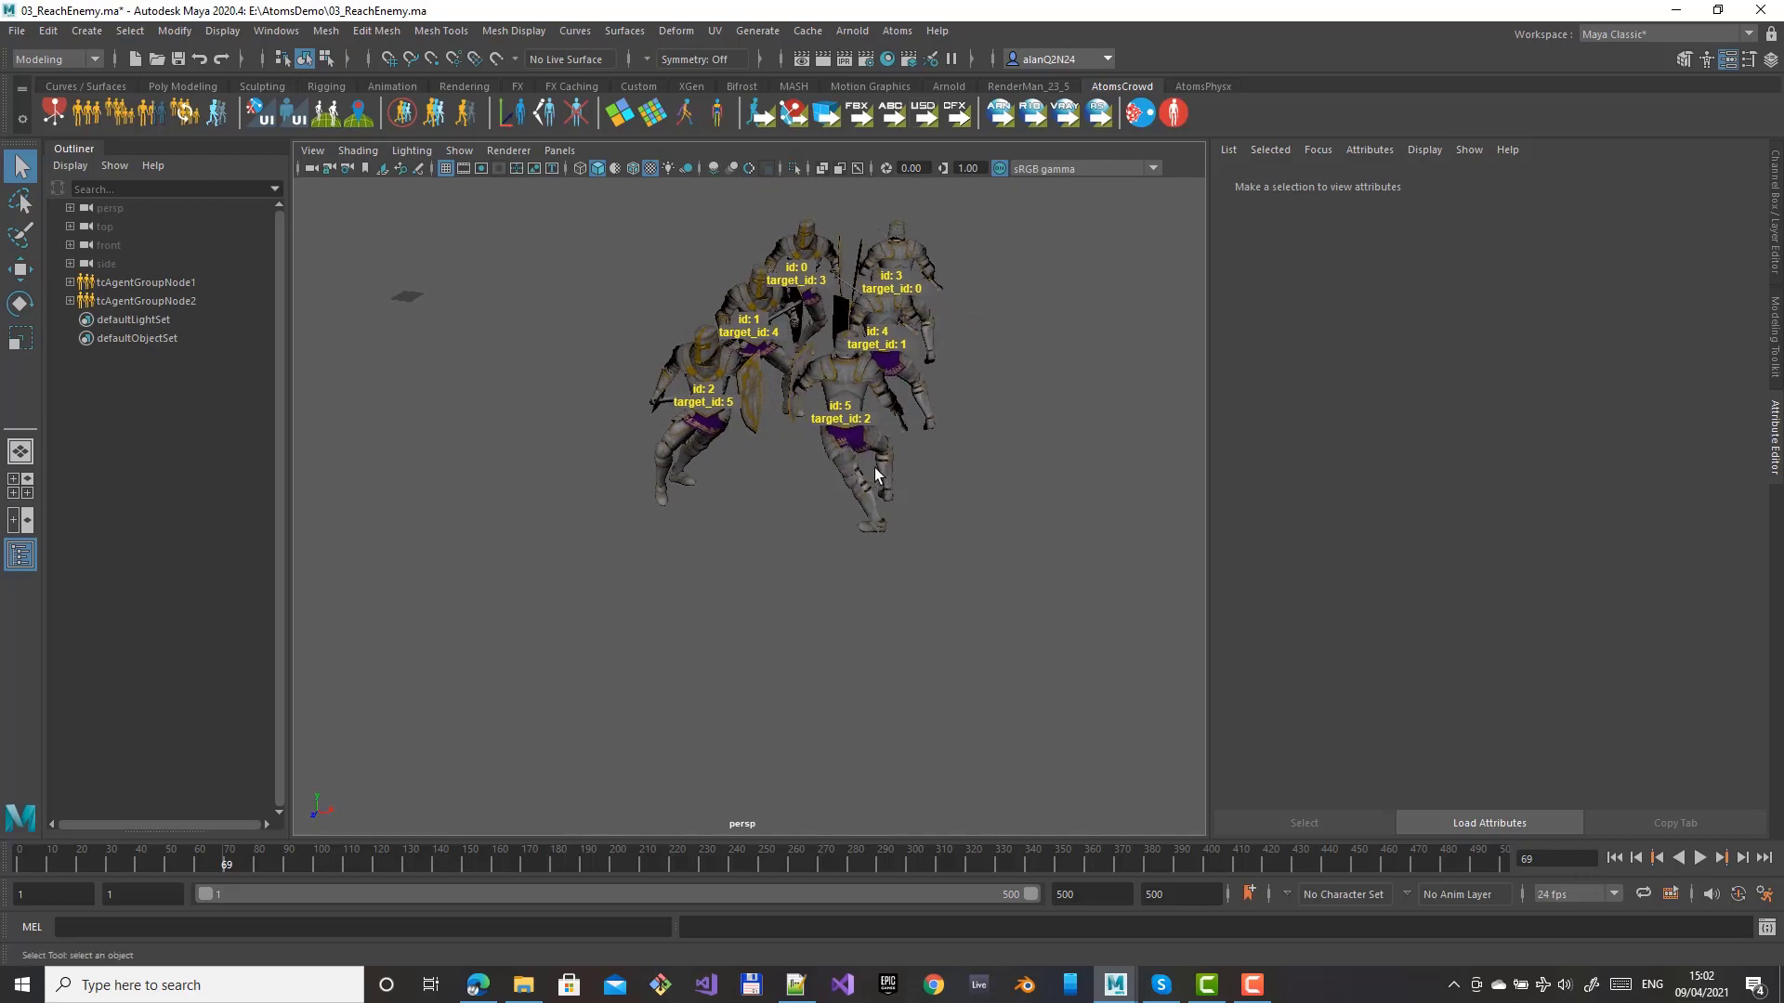
{"action": "left_click_drag", "start_coordinate": [877, 499], "coordinate": [879, 478], "text": "alt"}
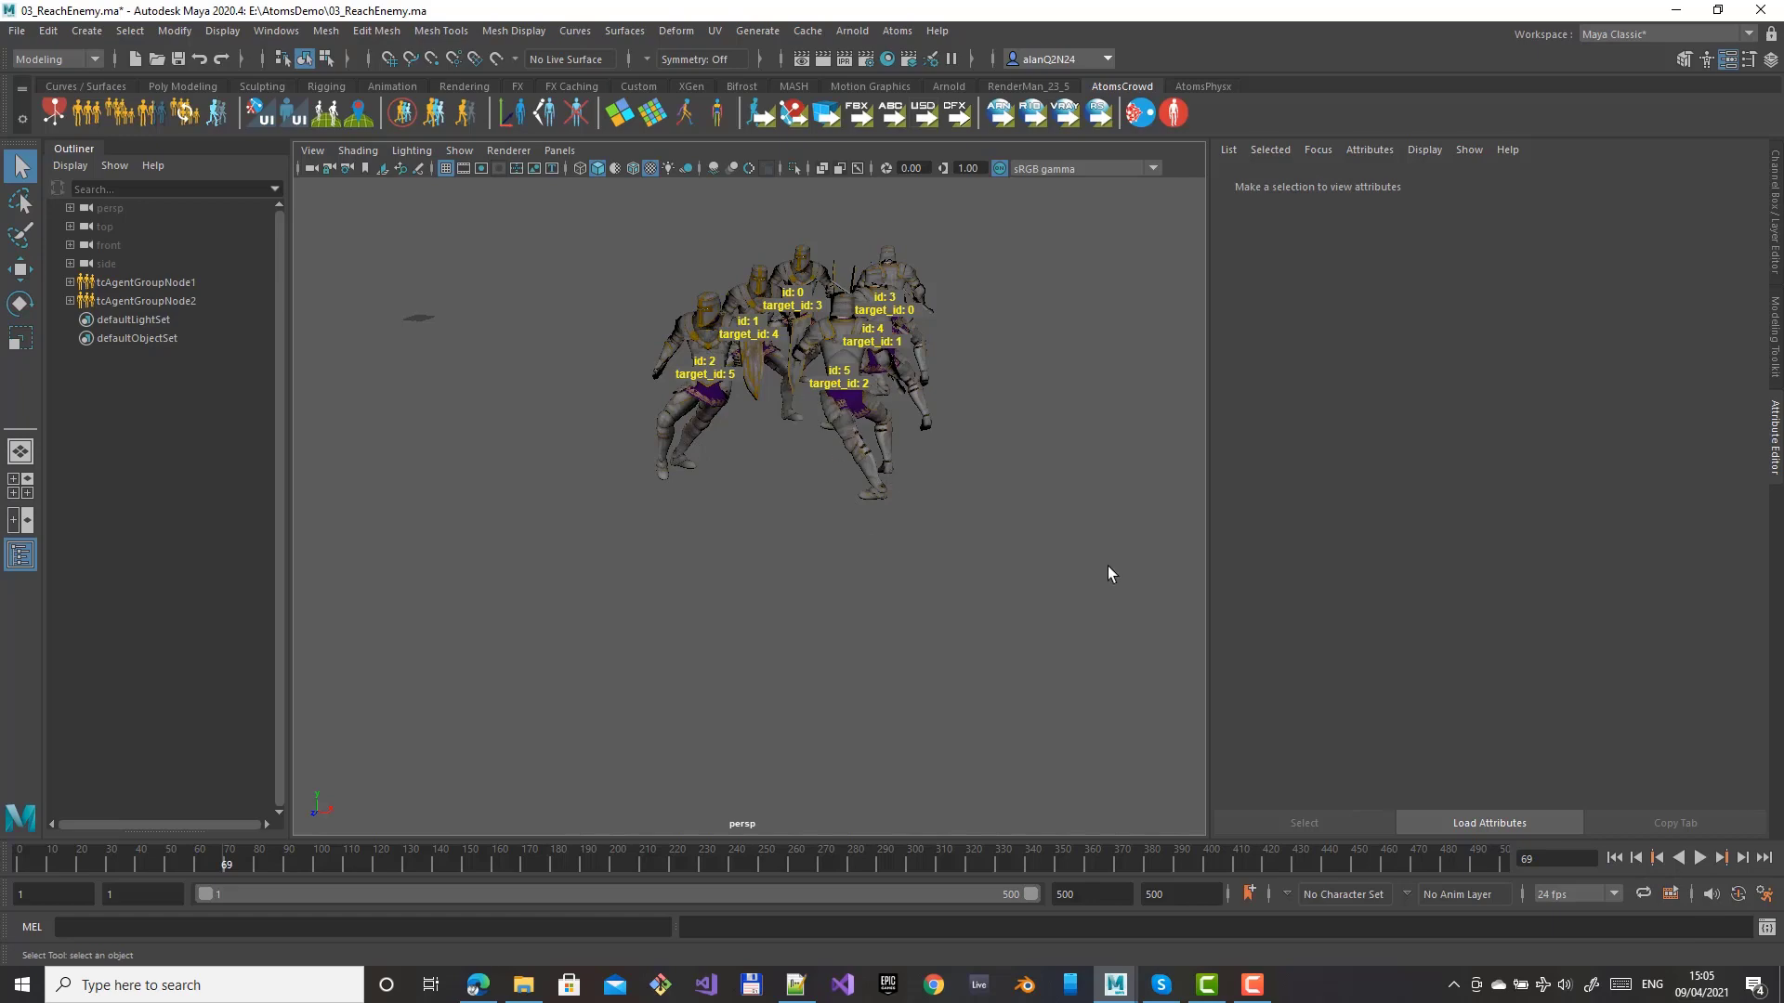
{"action": "left_click", "coordinate": [1614, 857]}
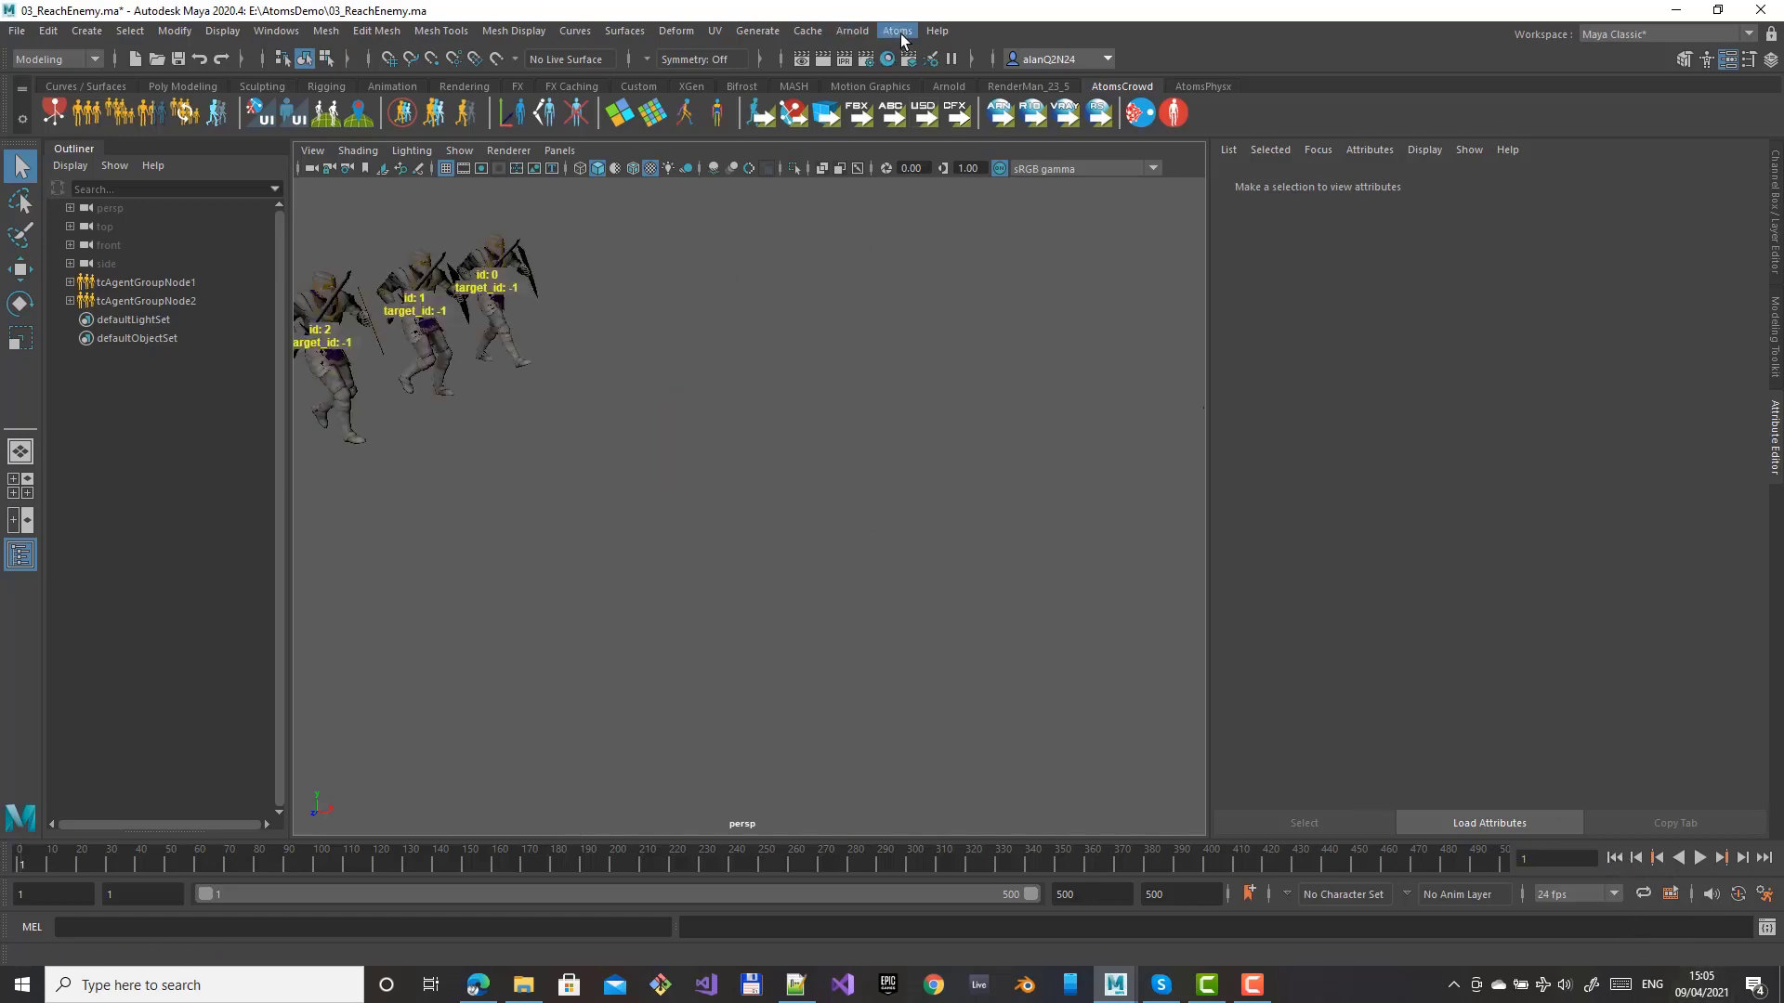
Reopen the Atoms UI and shift Sequence1's child nodes up together to free space below SetAgentMetadata4
{"action": "left_click", "coordinate": [896, 31]}
{"action": "left_click", "coordinate": [943, 276]}
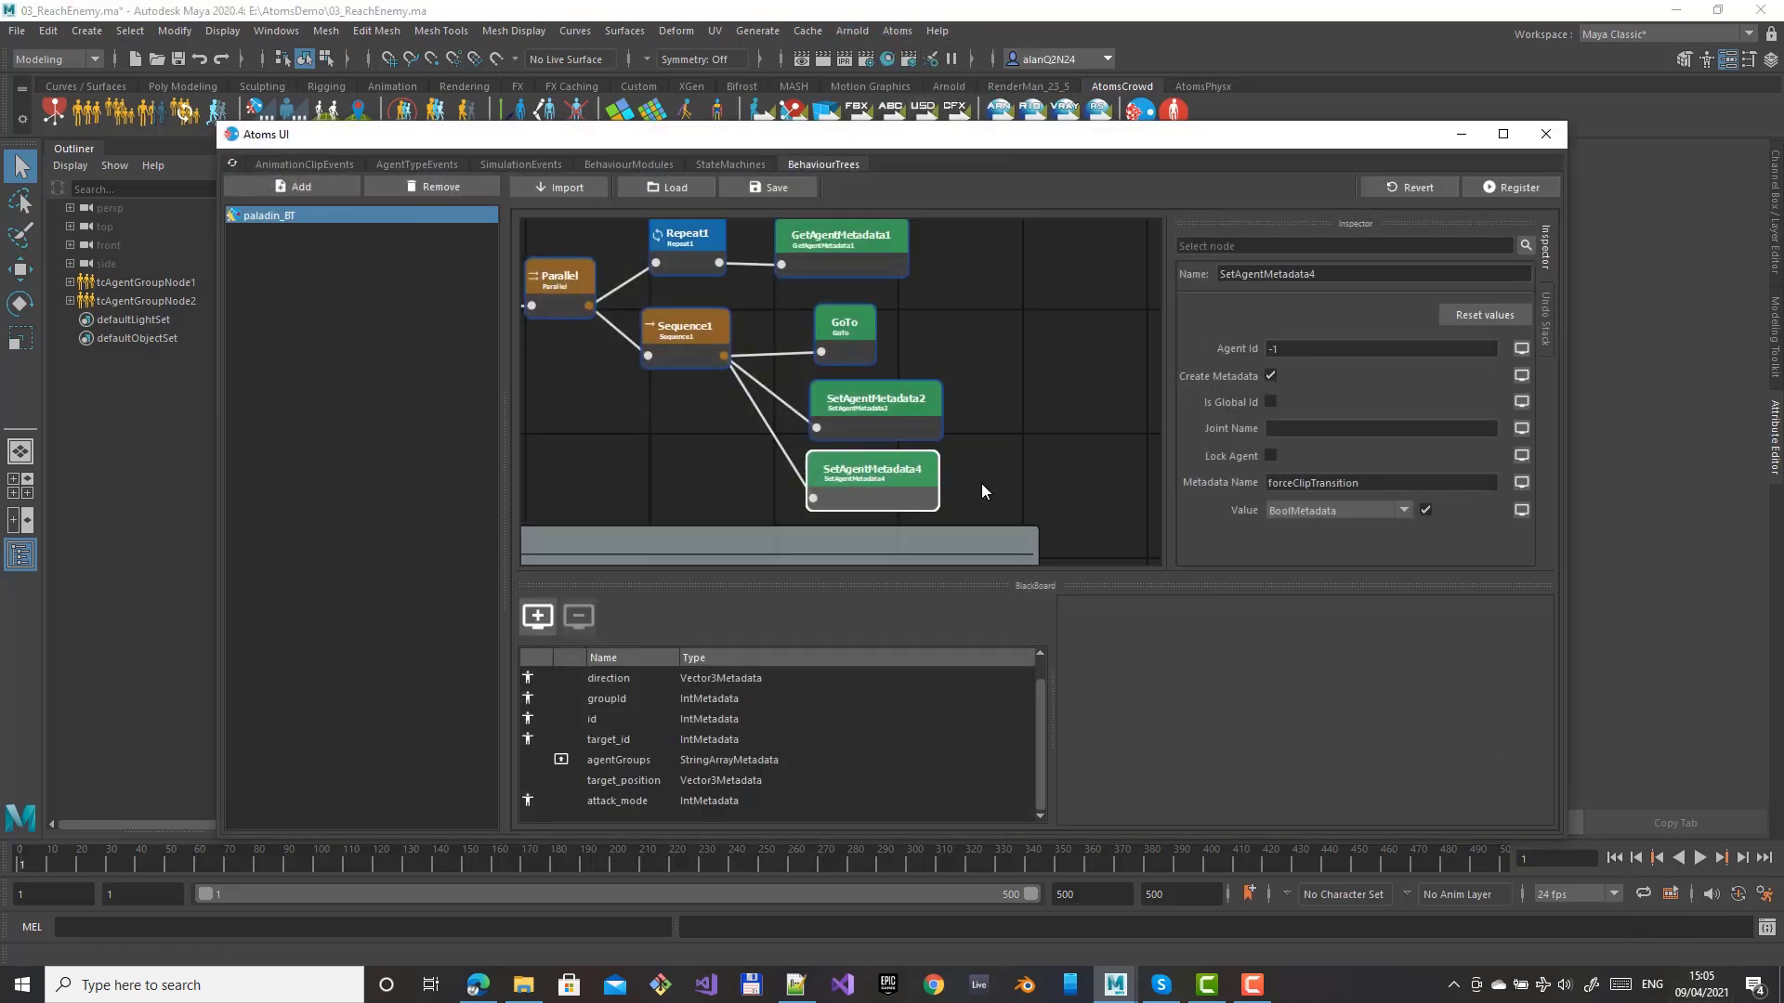
{"action": "middle_click_drag", "start_coordinate": [1032, 415], "coordinate": [1029, 357]}
{"action": "left_click_drag", "start_coordinate": [940, 456], "coordinate": [767, 253]}
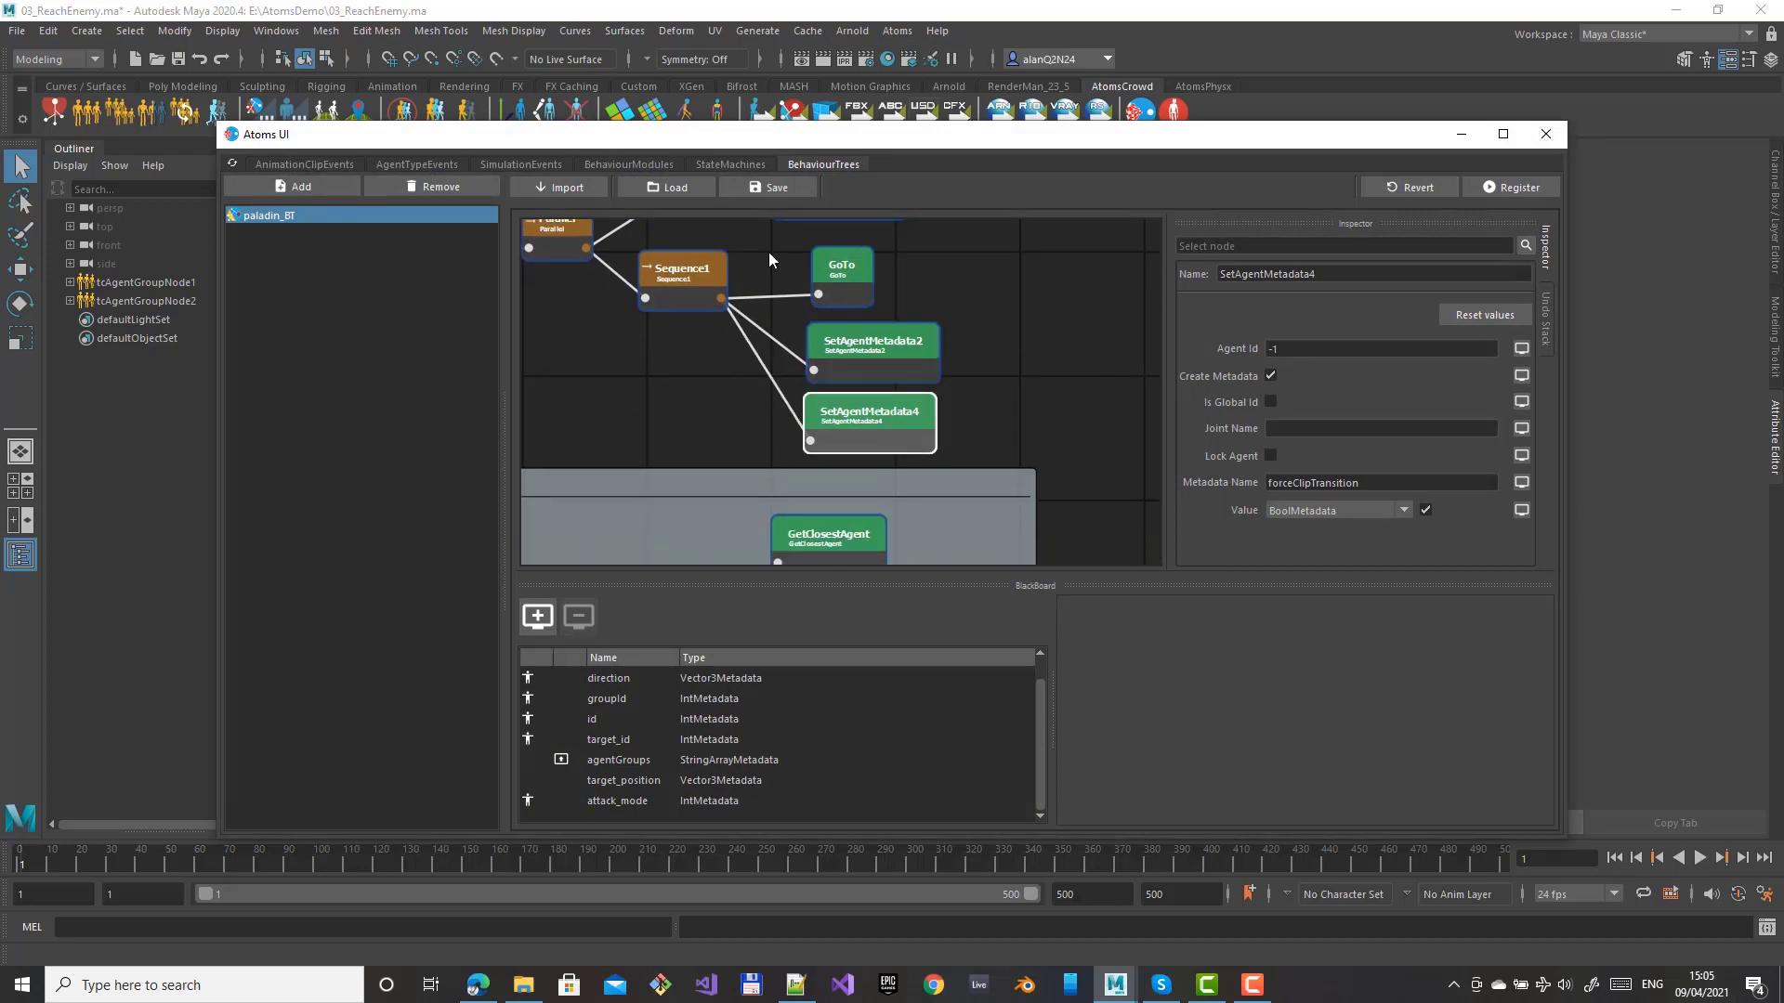
{"action": "left_click_drag", "start_coordinate": [878, 413], "coordinate": [875, 349]}
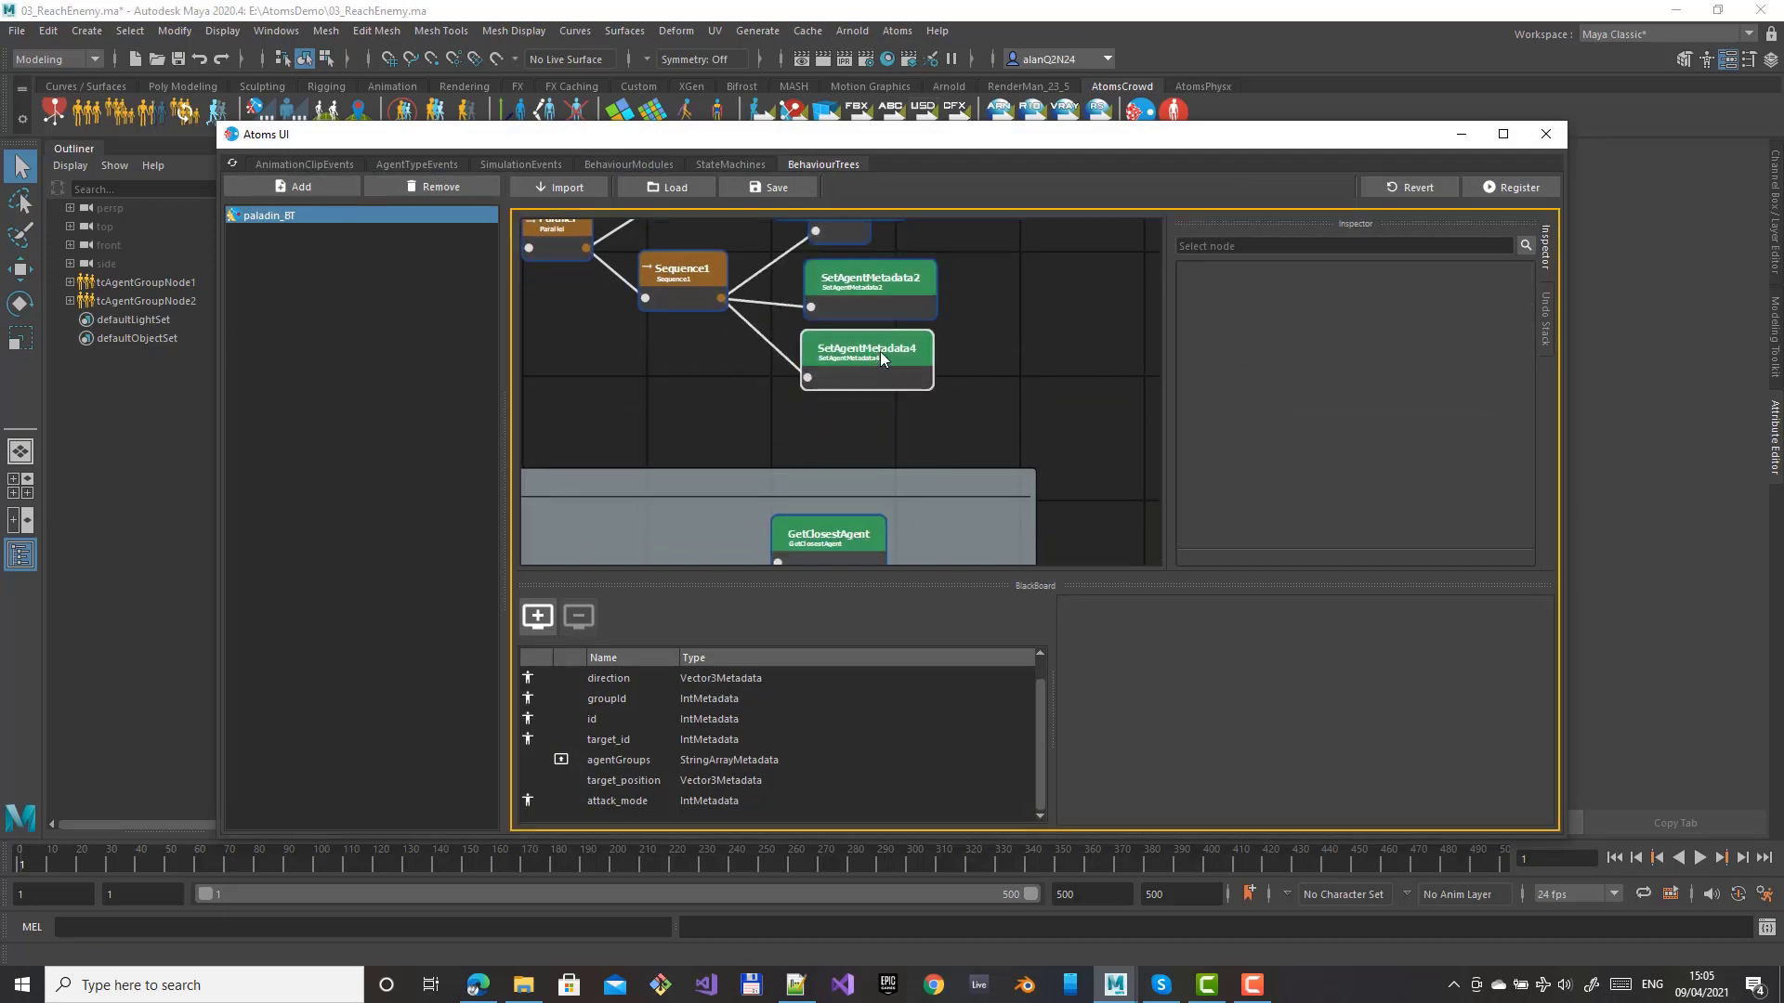
Duplicate the SetAgentMetadata4 node, place the copy below it, and connect the copy to Sequence1
{"action": "key", "text": "ctrl+v"}
{"action": "left_click_drag", "start_coordinate": [850, 444], "coordinate": [808, 419]}
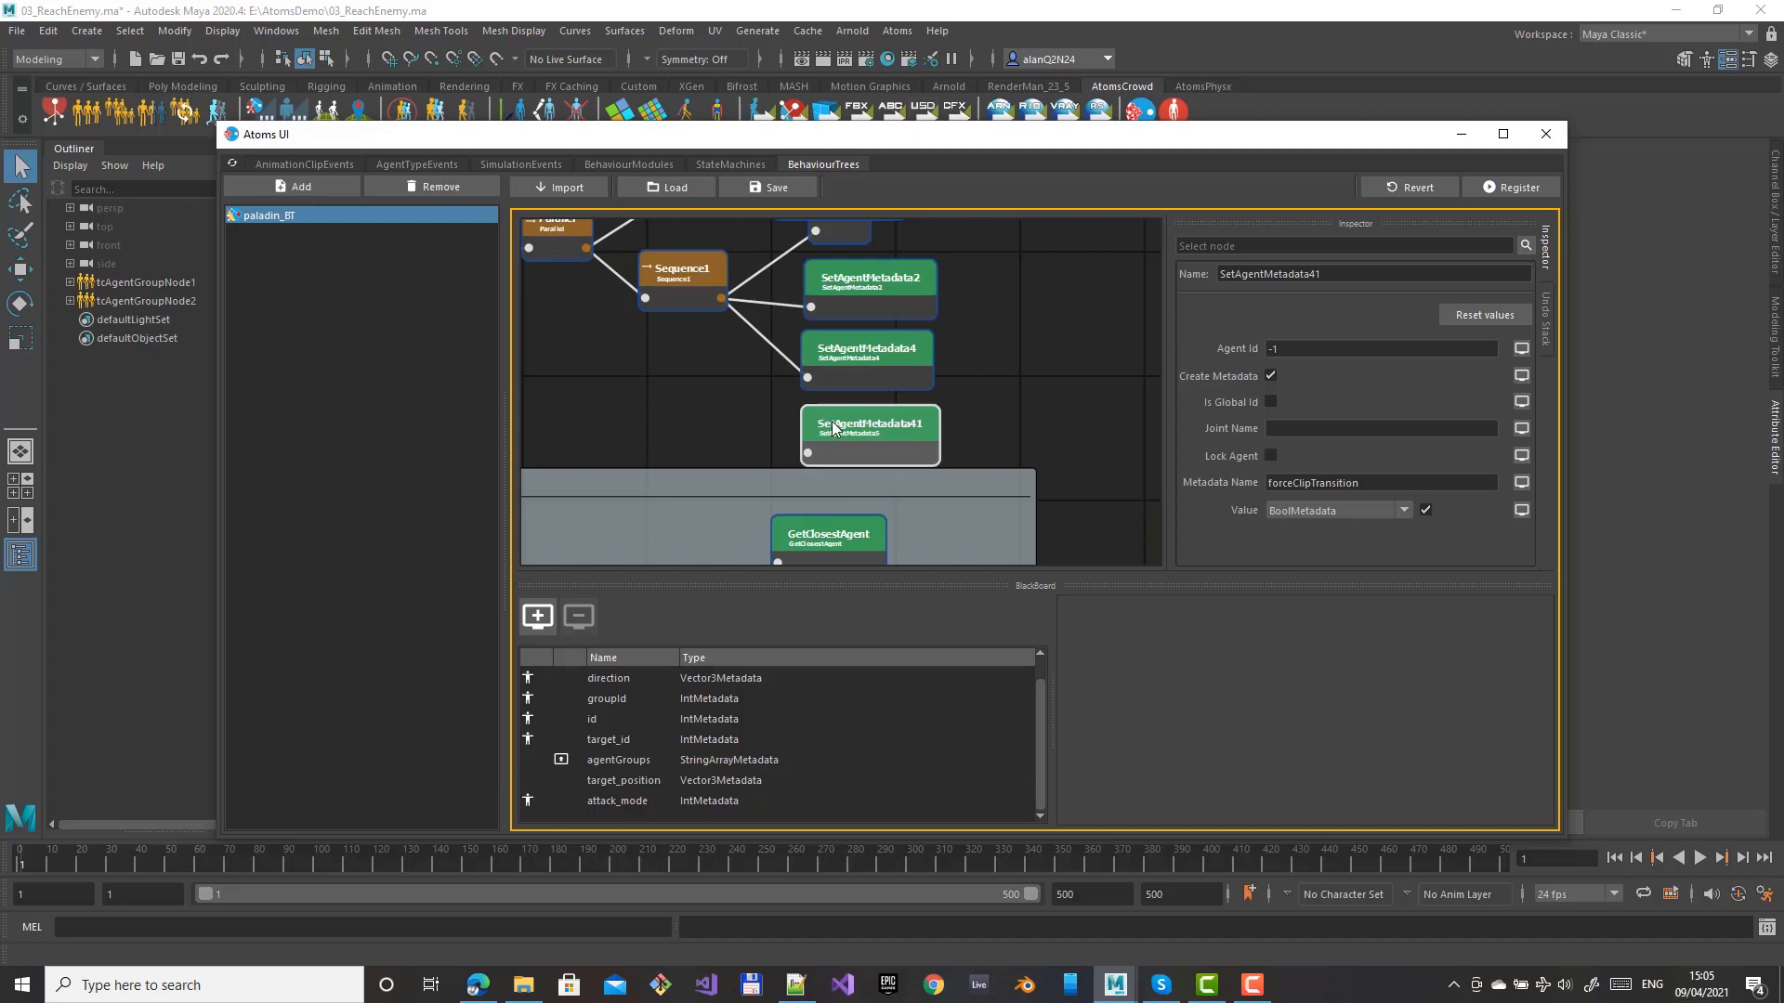
{"action": "left_click_drag", "start_coordinate": [724, 300], "coordinate": [801, 450]}
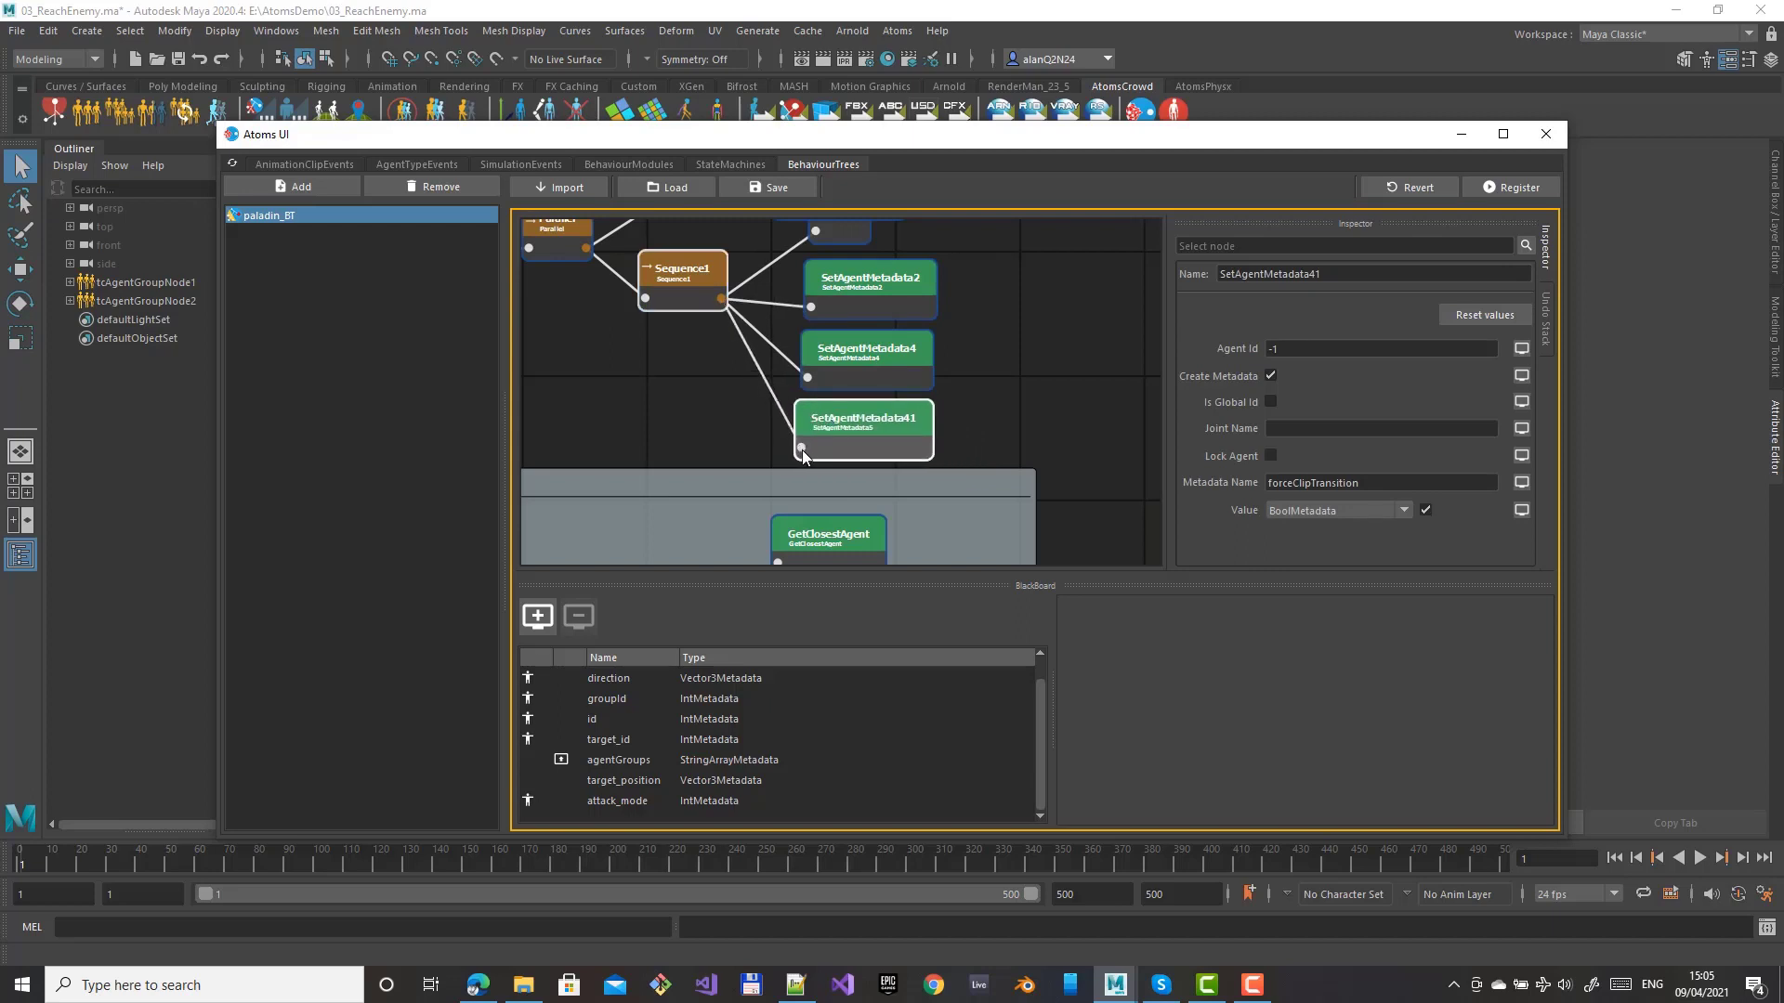
Set the duplicated node's metadata name to disableFootLock and register the behaviour tree
{"action": "left_click_drag", "start_coordinate": [1366, 484], "coordinate": [1252, 468]}
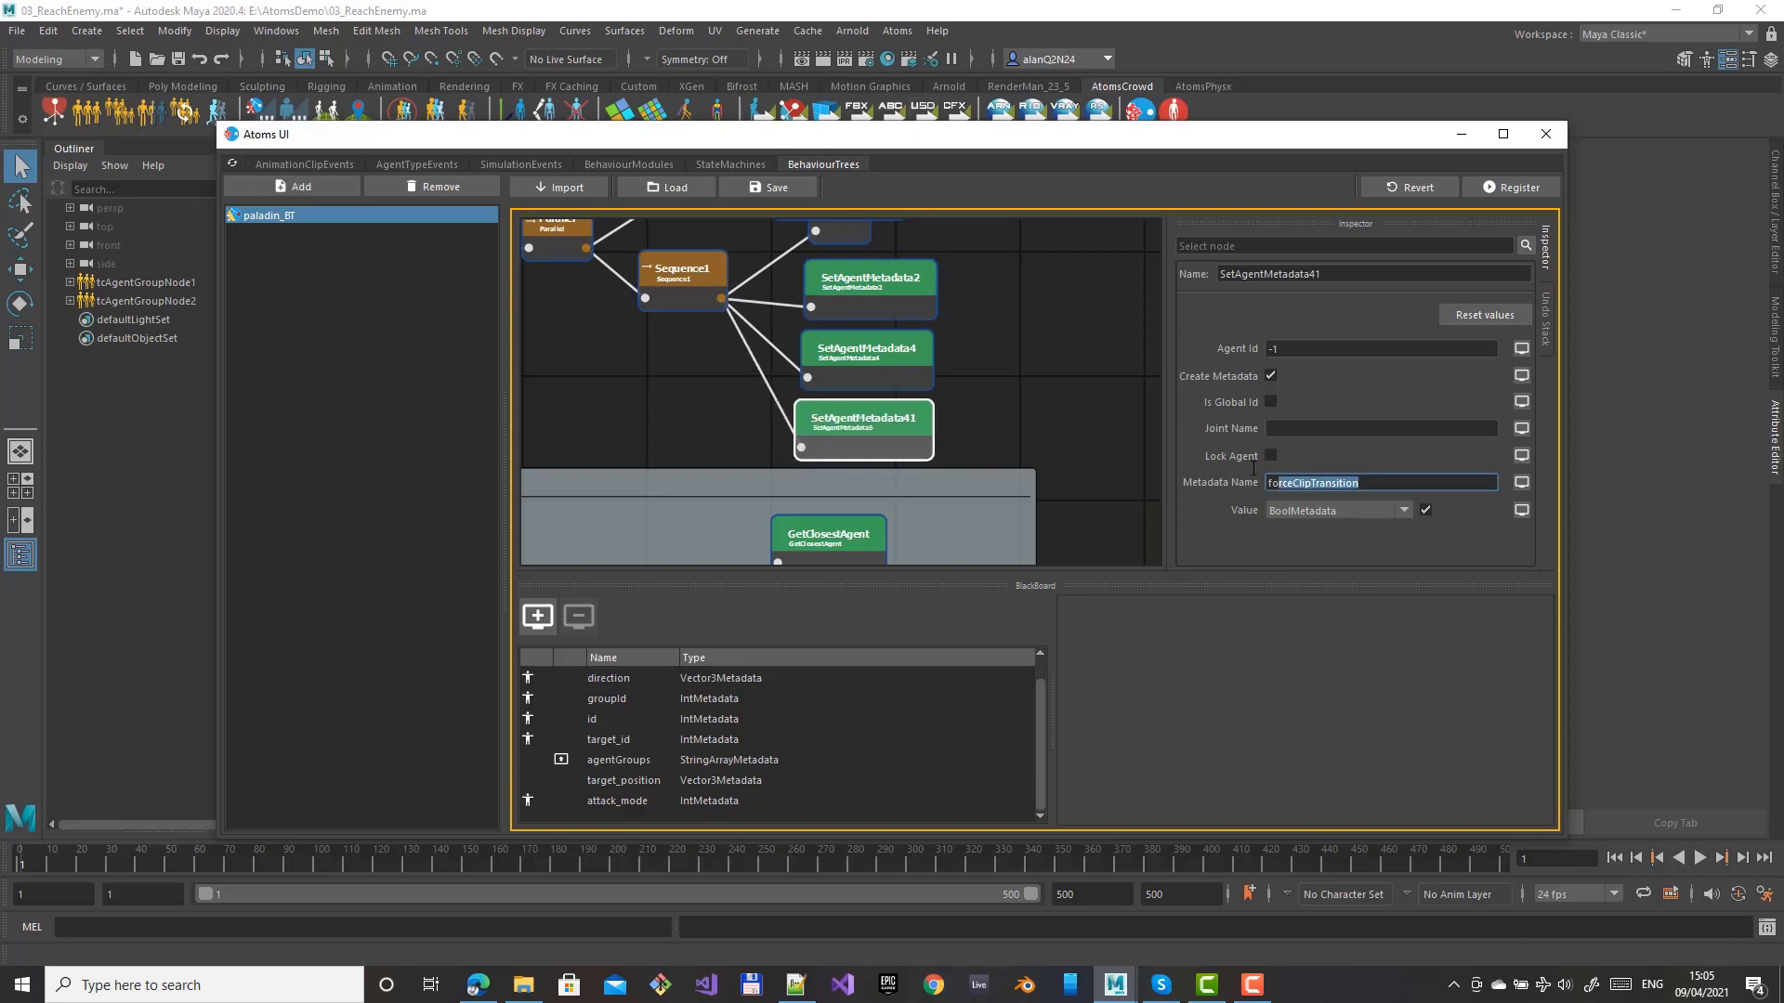
{"action": "type", "text": "disableFootLock"}
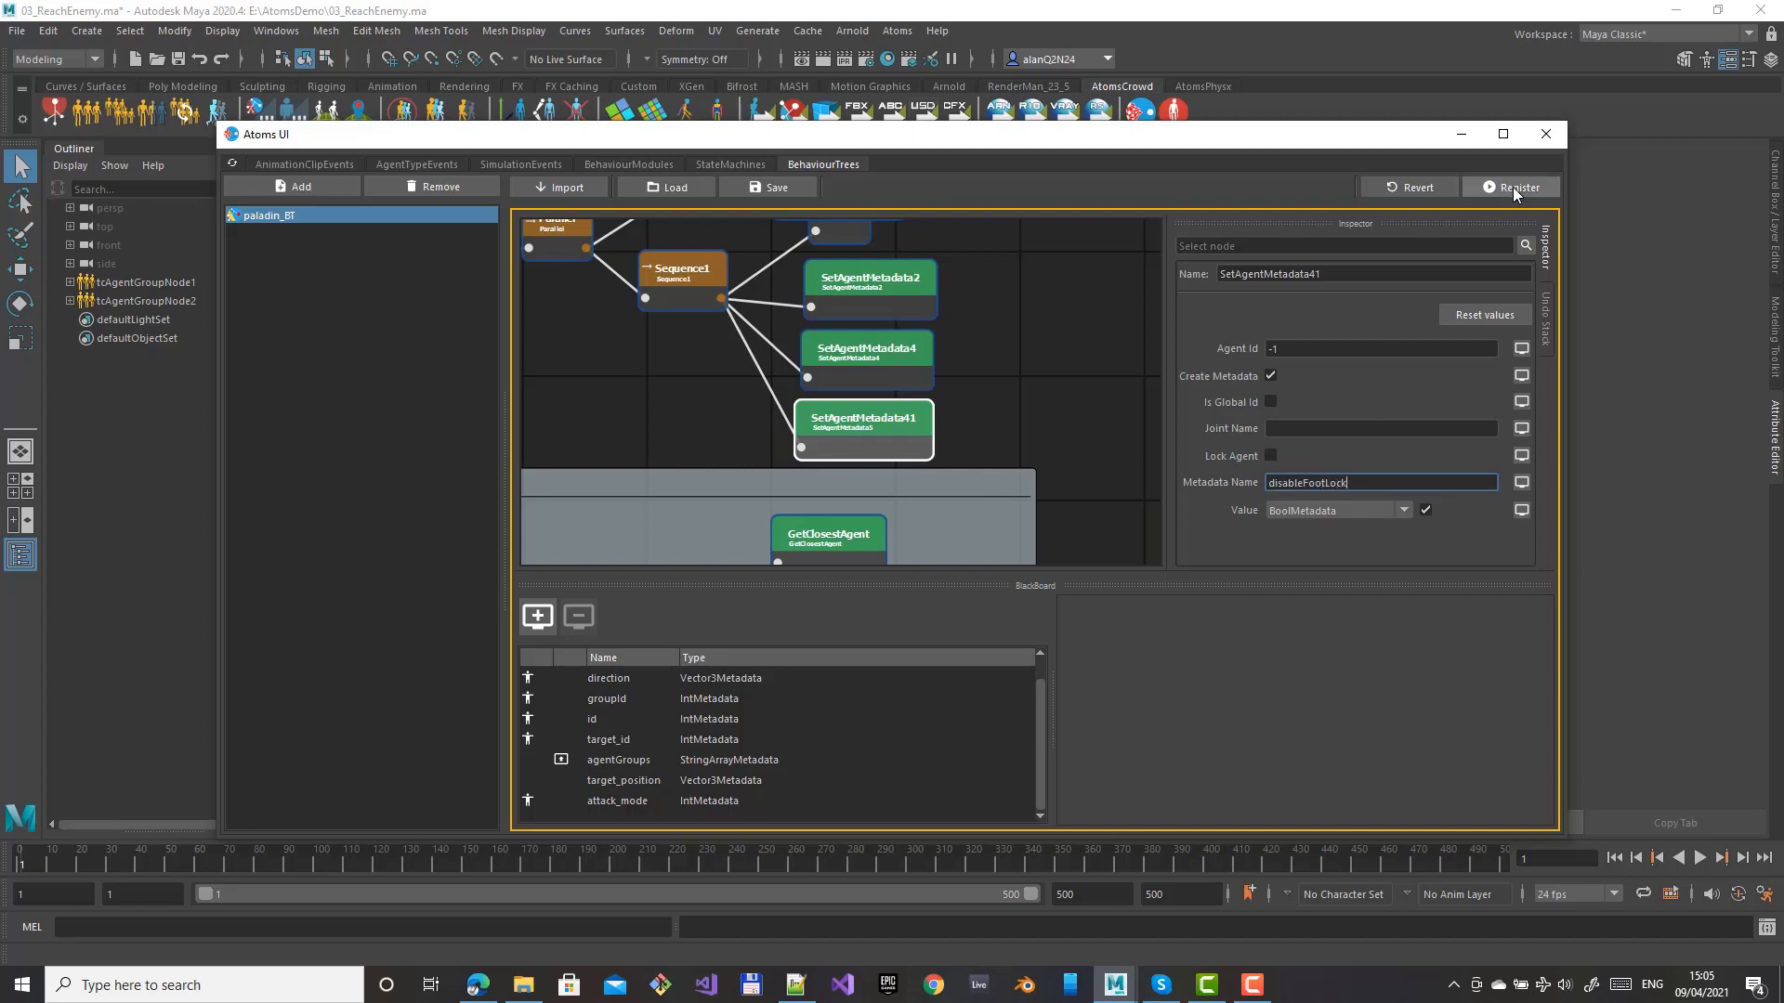
{"action": "left_click", "coordinate": [1512, 189]}
Close the Atoms UI, play the crowd simulation, and examine the agents' feet and stance after they reach their targets
{"action": "left_click", "coordinate": [1546, 134]}
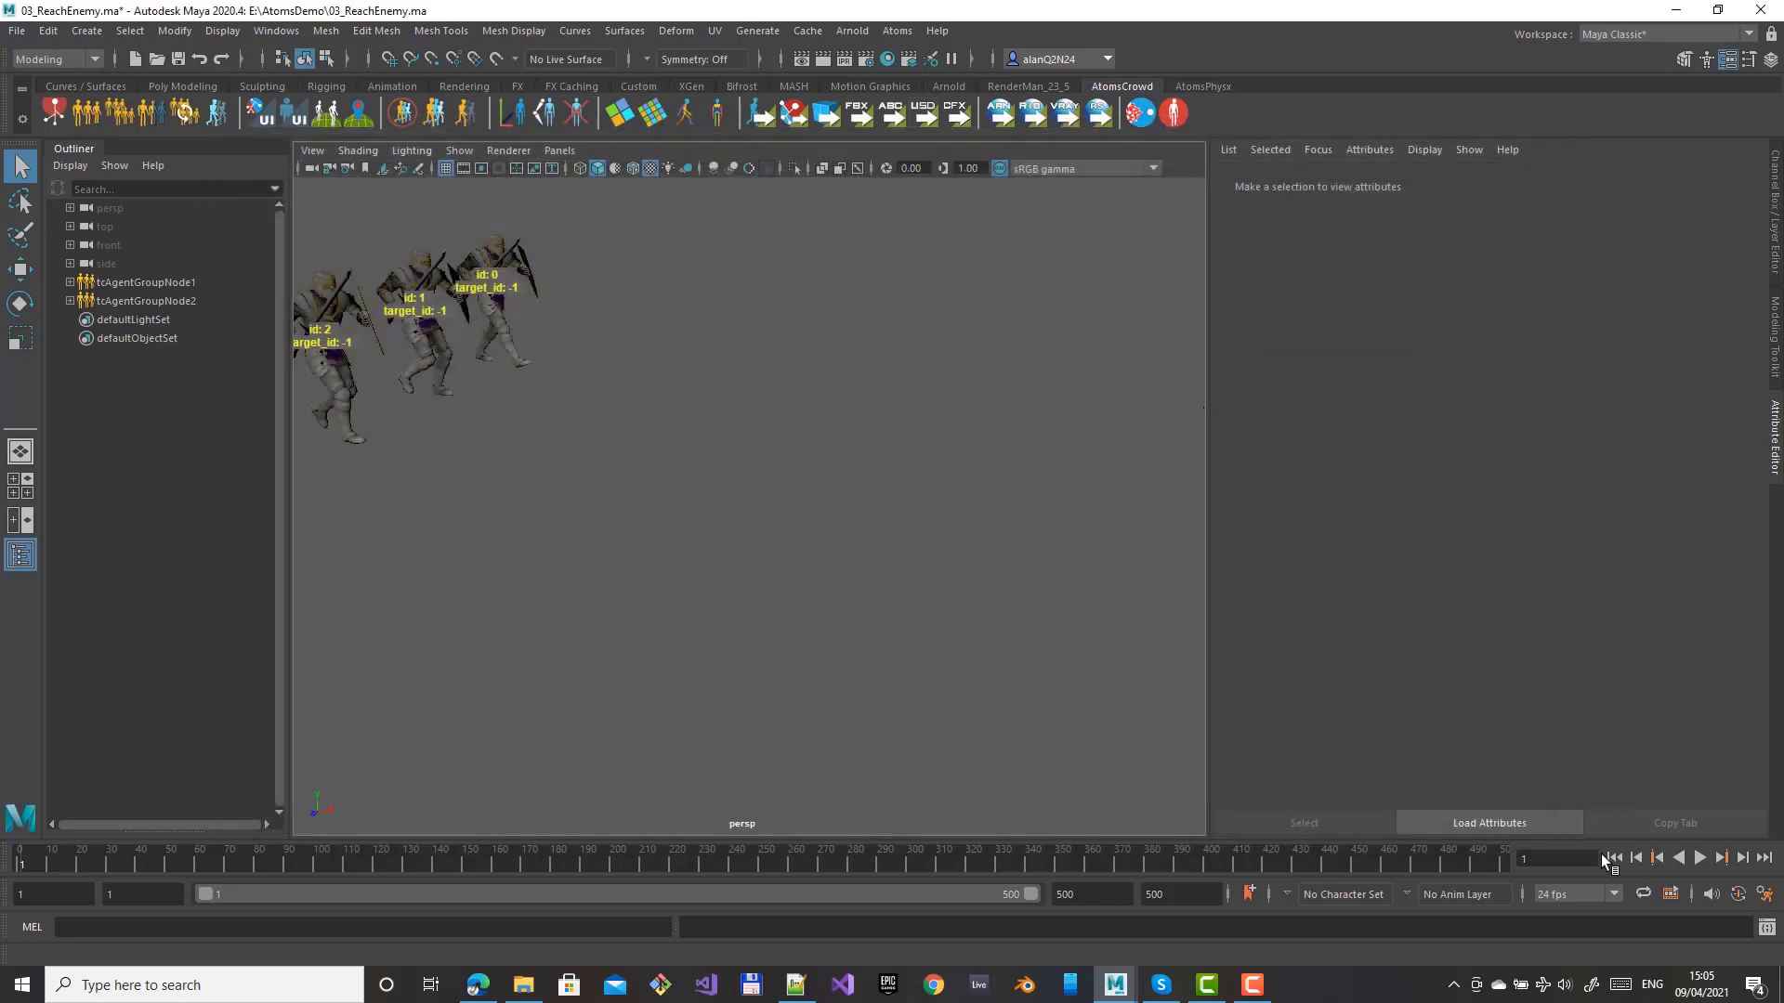
{"action": "left_click", "coordinate": [1700, 858]}
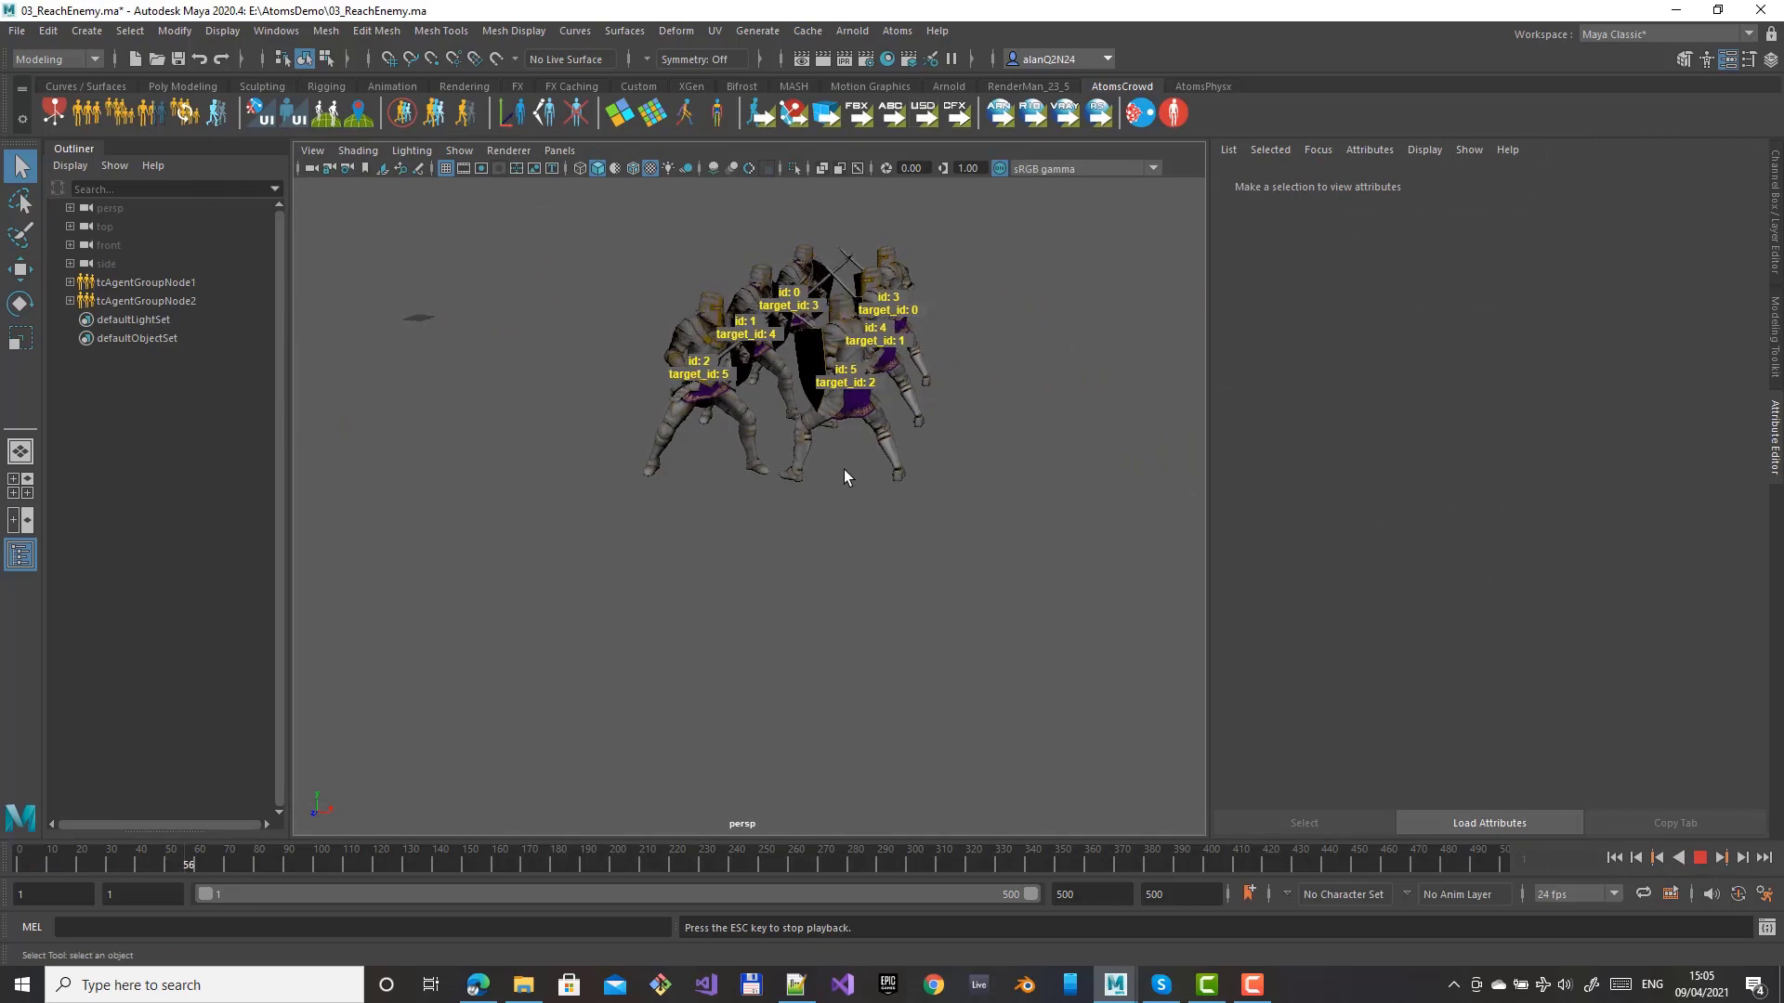
{"action": "scroll", "coordinate": [836, 520], "scroll_direction": "up", "scroll_amount": 5}
{"action": "scroll", "coordinate": [965, 444], "scroll_direction": "down", "scroll_amount": 10}
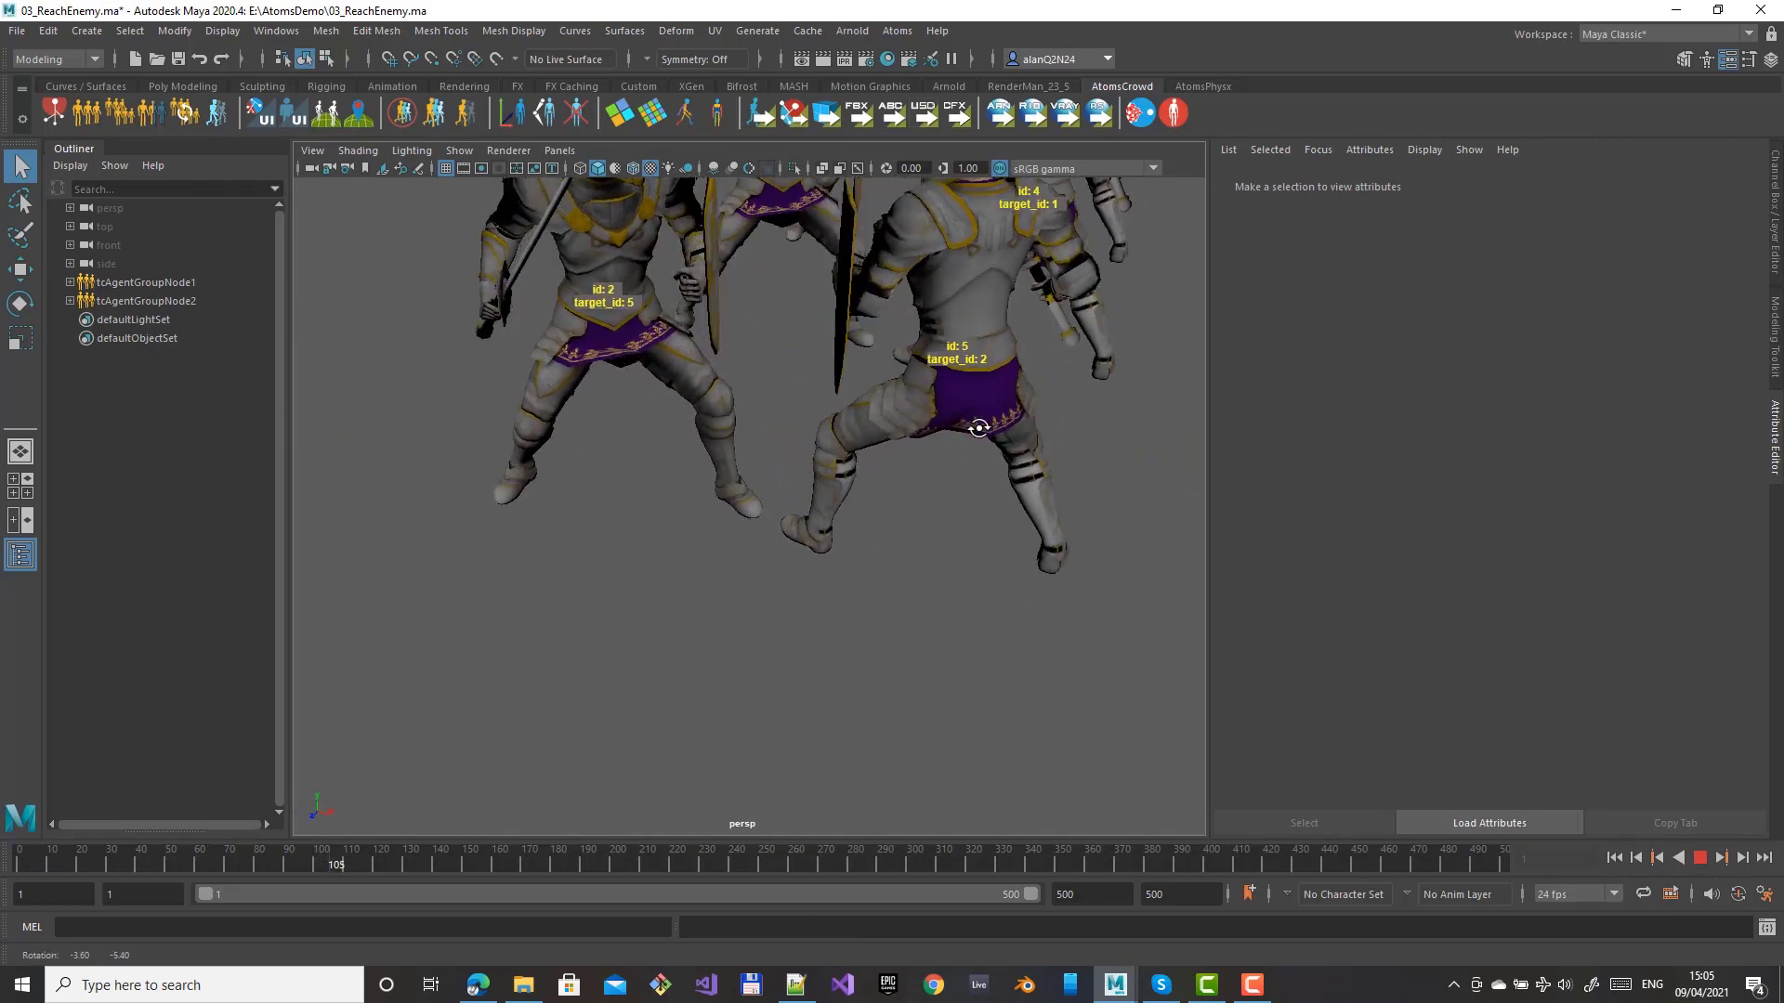
{"action": "scroll", "coordinate": [919, 446], "scroll_direction": "up", "scroll_amount": 3}
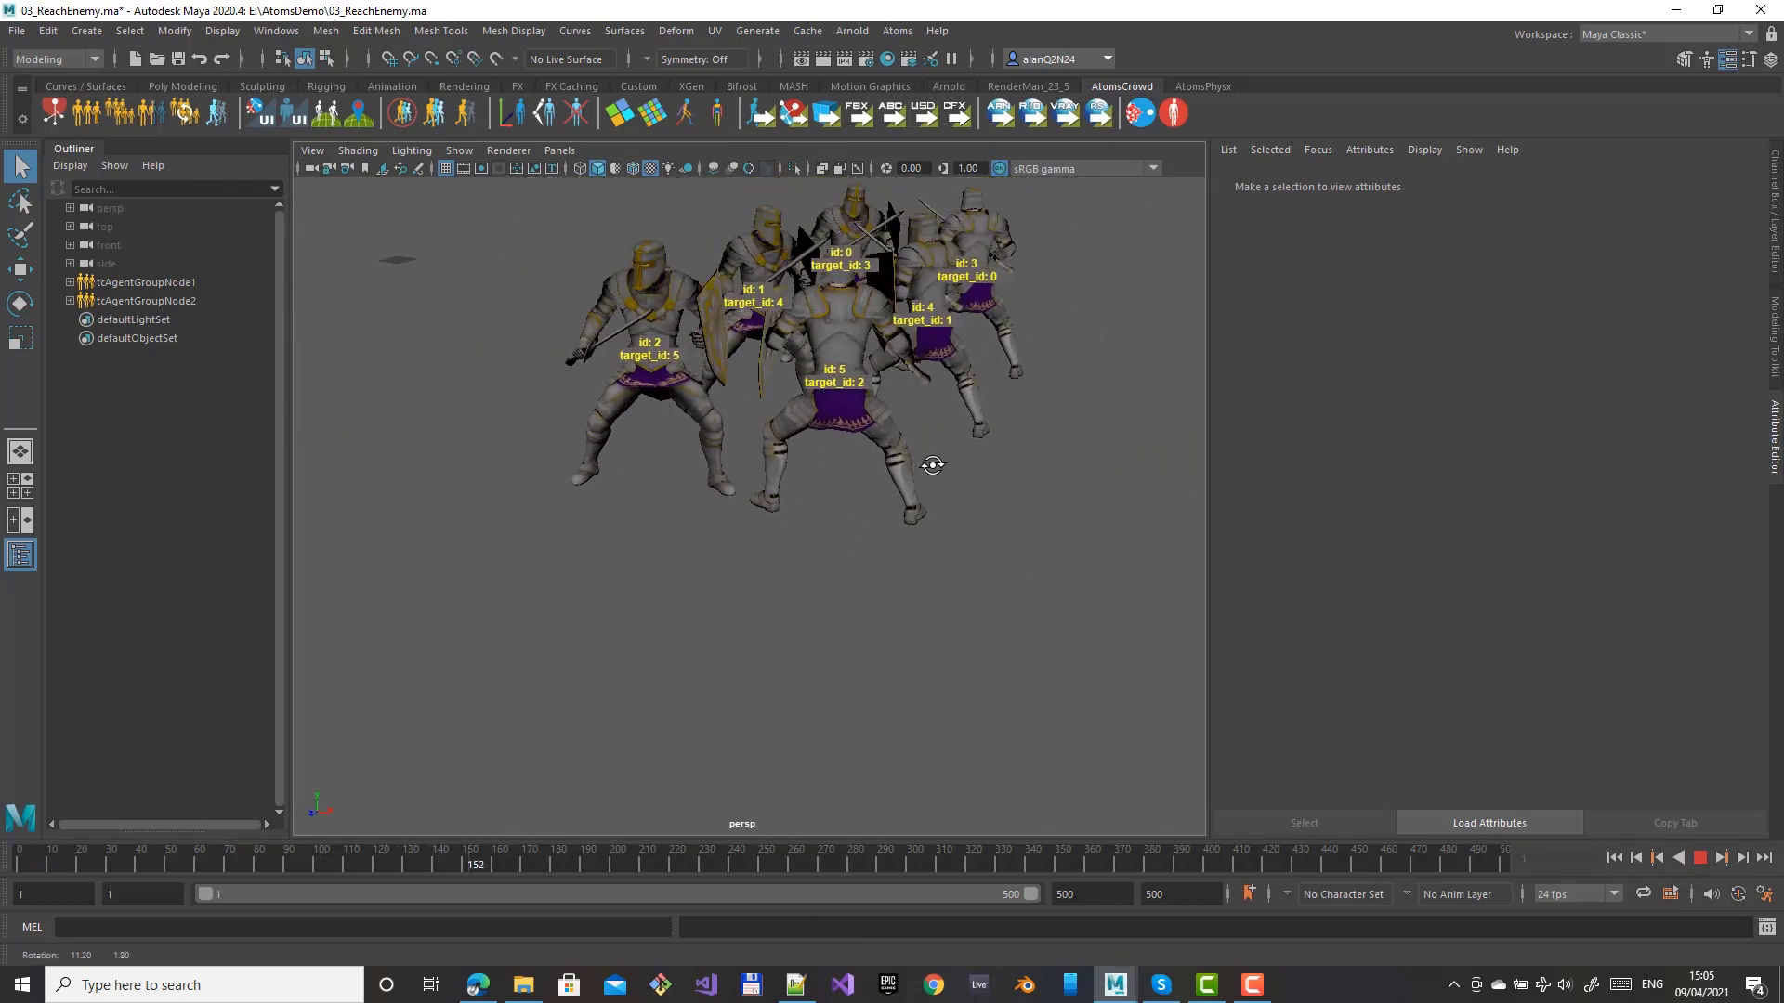
{"action": "scroll", "coordinate": [871, 476], "scroll_direction": "down", "scroll_amount": 5}
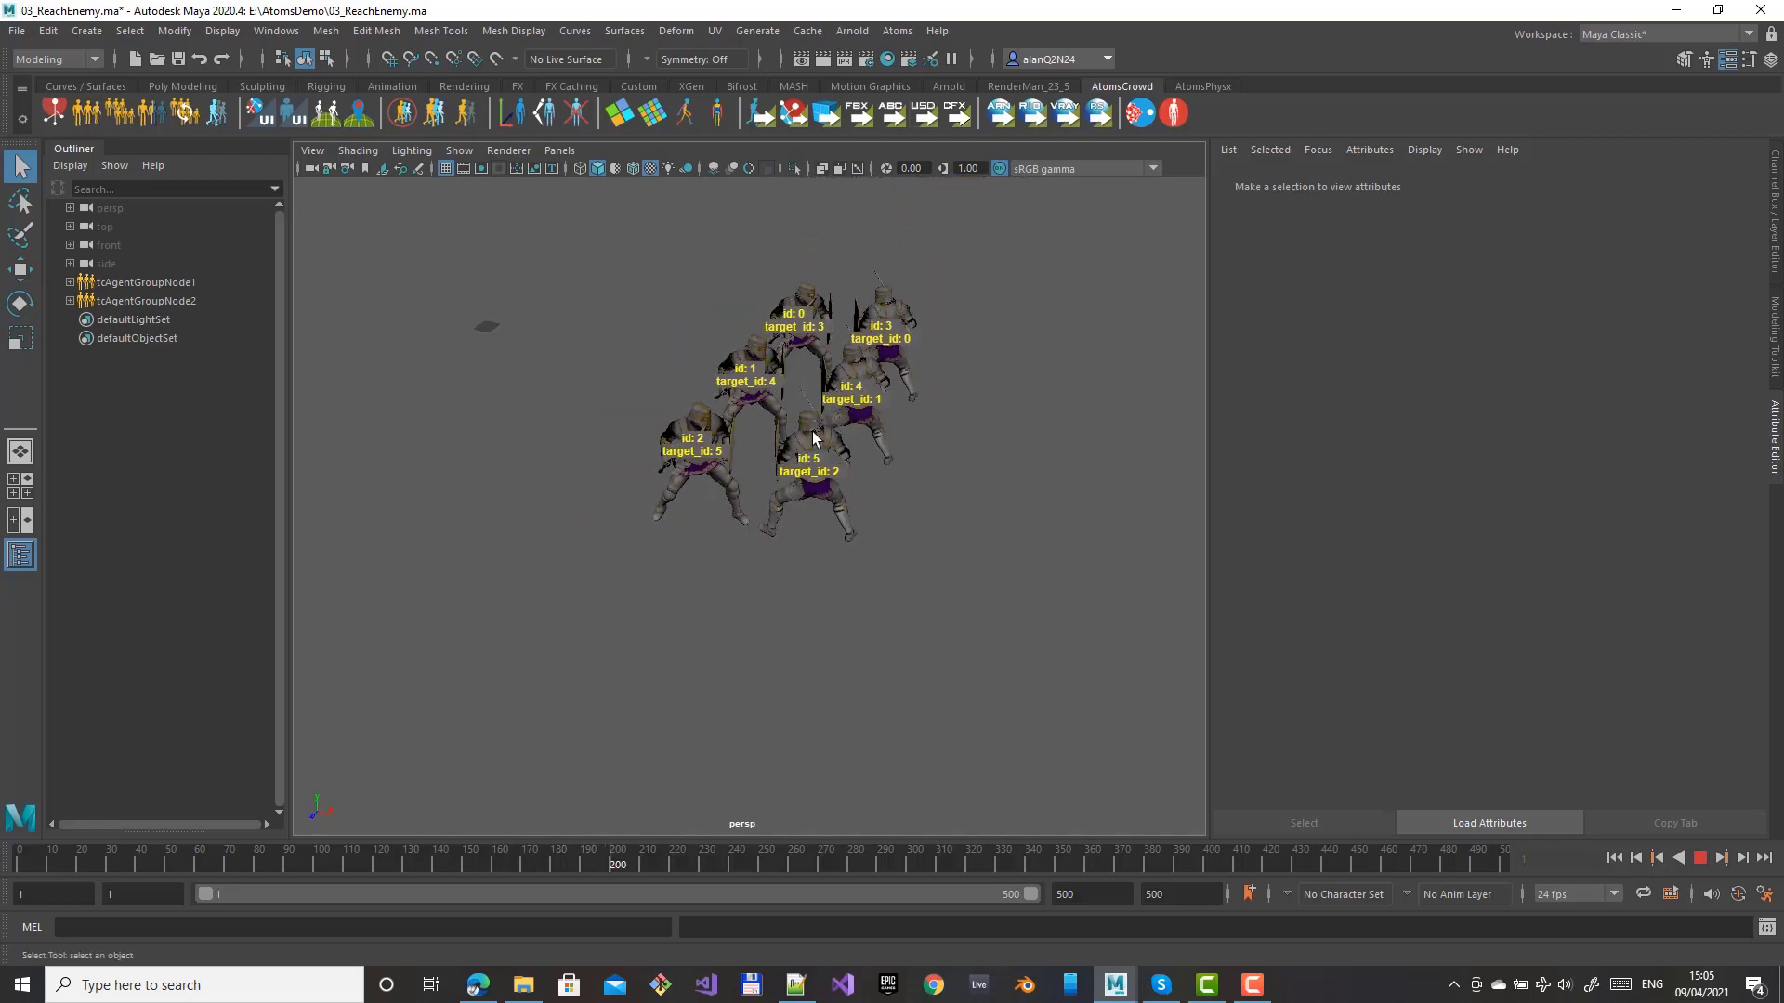